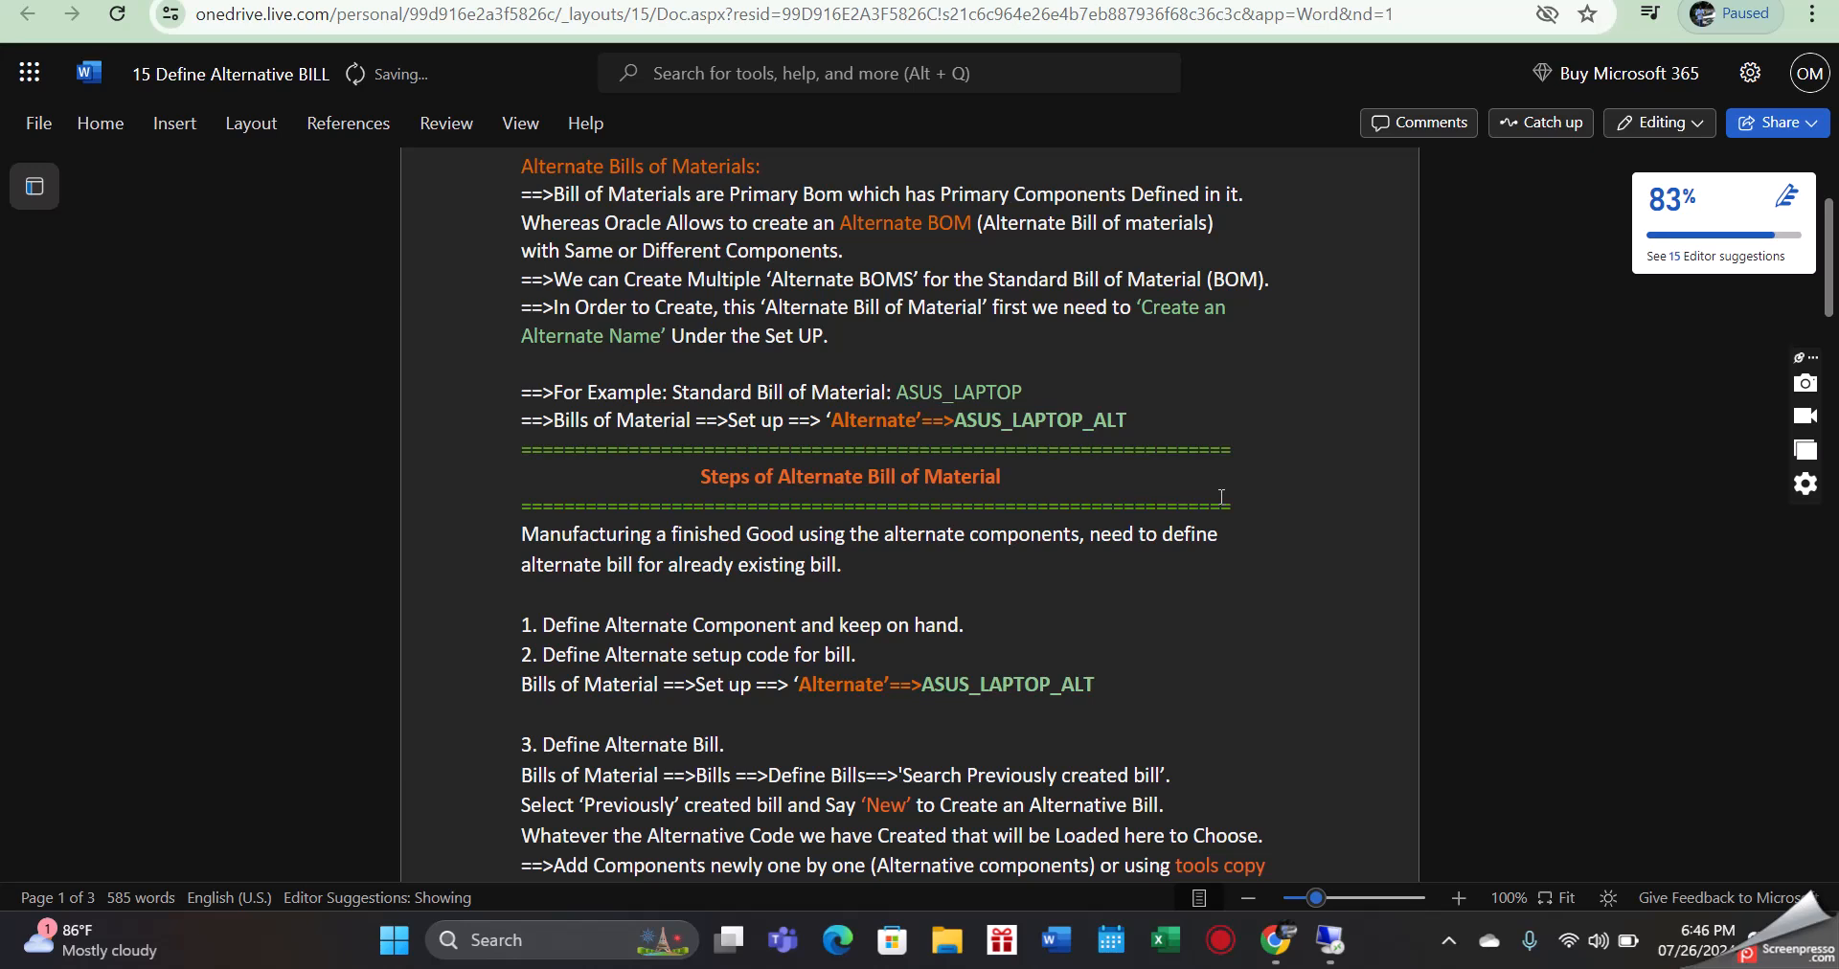
# - Read the Alternate Bill of Material notes, from the definition through the setup steps to the discrete job and move transaction
pyautogui.click(671, 222)
pyautogui.click(607, 227)
pyautogui.doubleClick(623, 538)
pyautogui.scroll(-2, 624, 538)
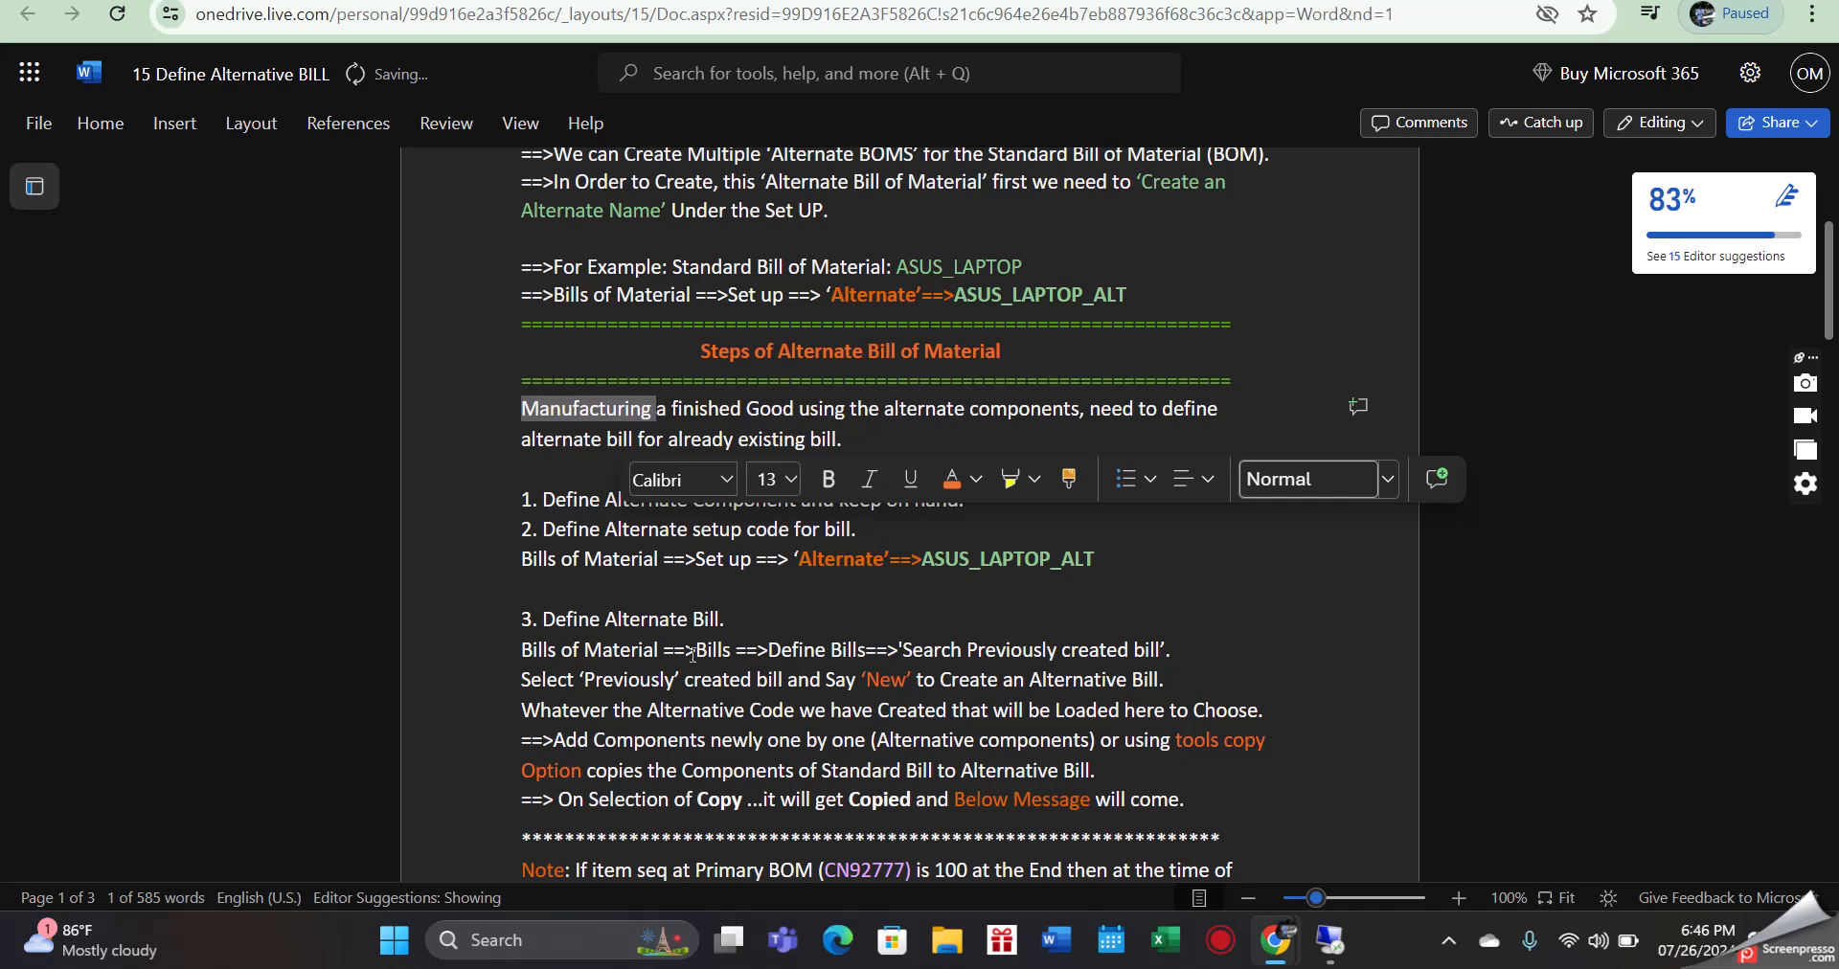
pyautogui.doubleClick(632, 502)
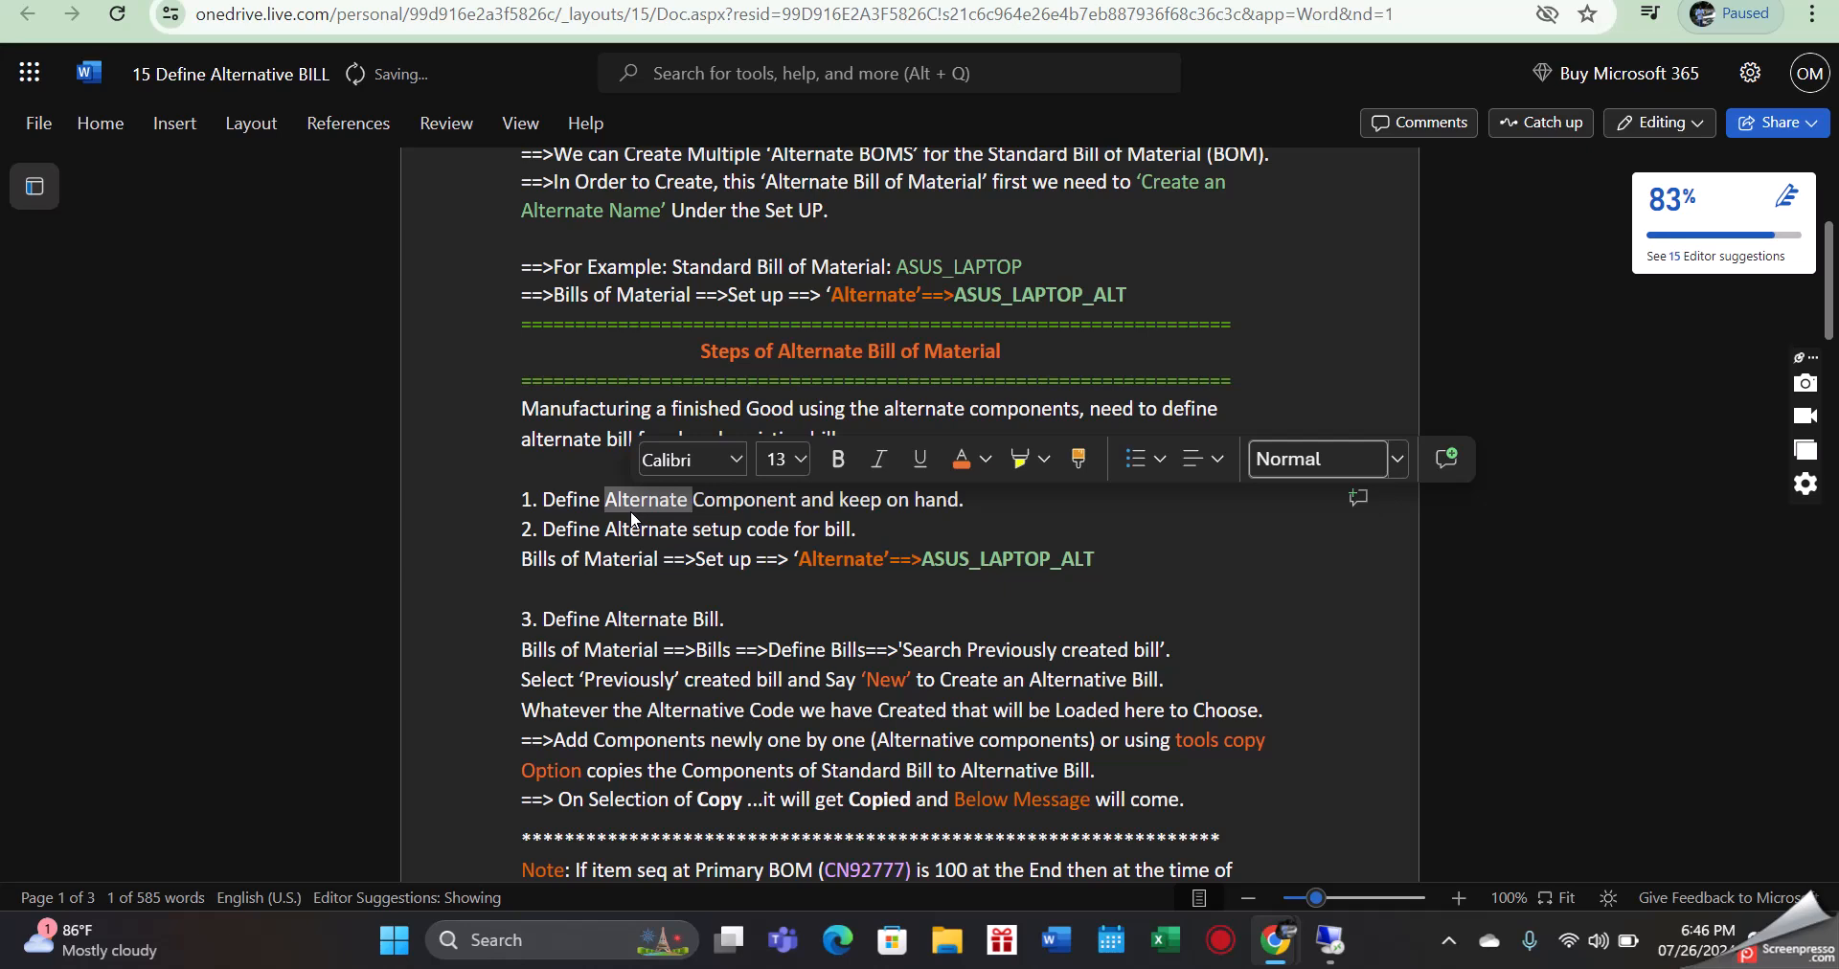
pyautogui.click(639, 531)
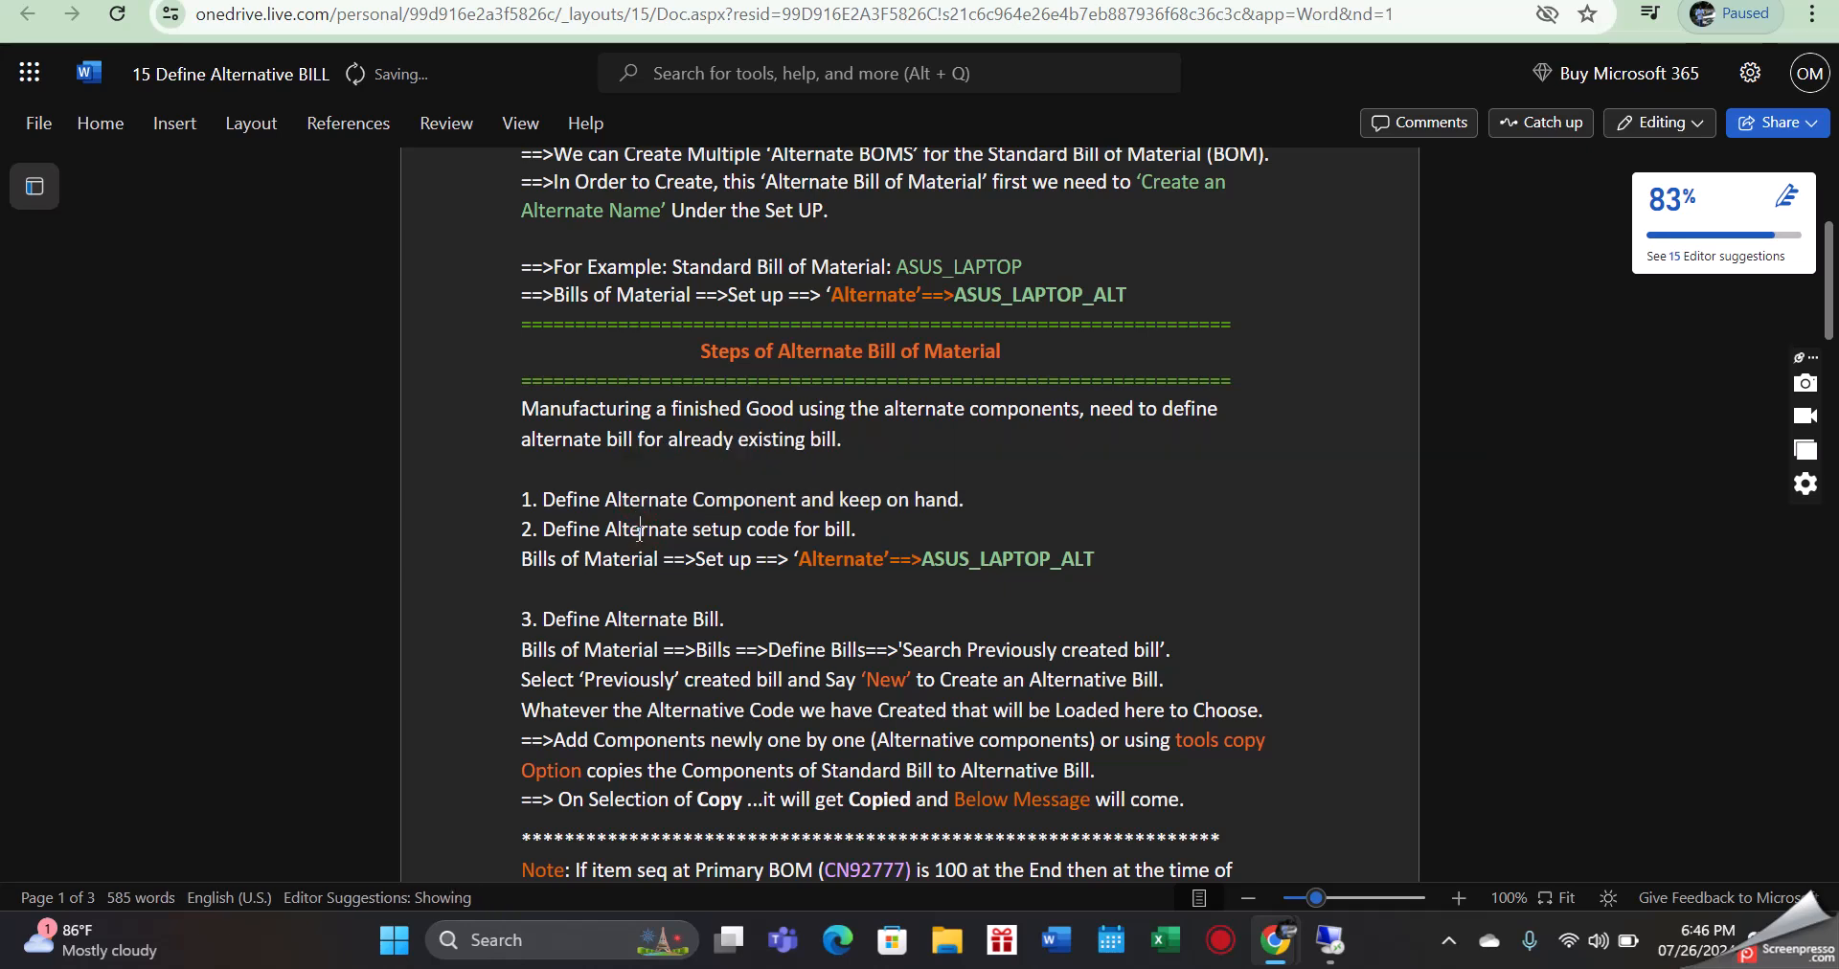
pyautogui.scroll(-3, 639, 531)
pyautogui.click(611, 434)
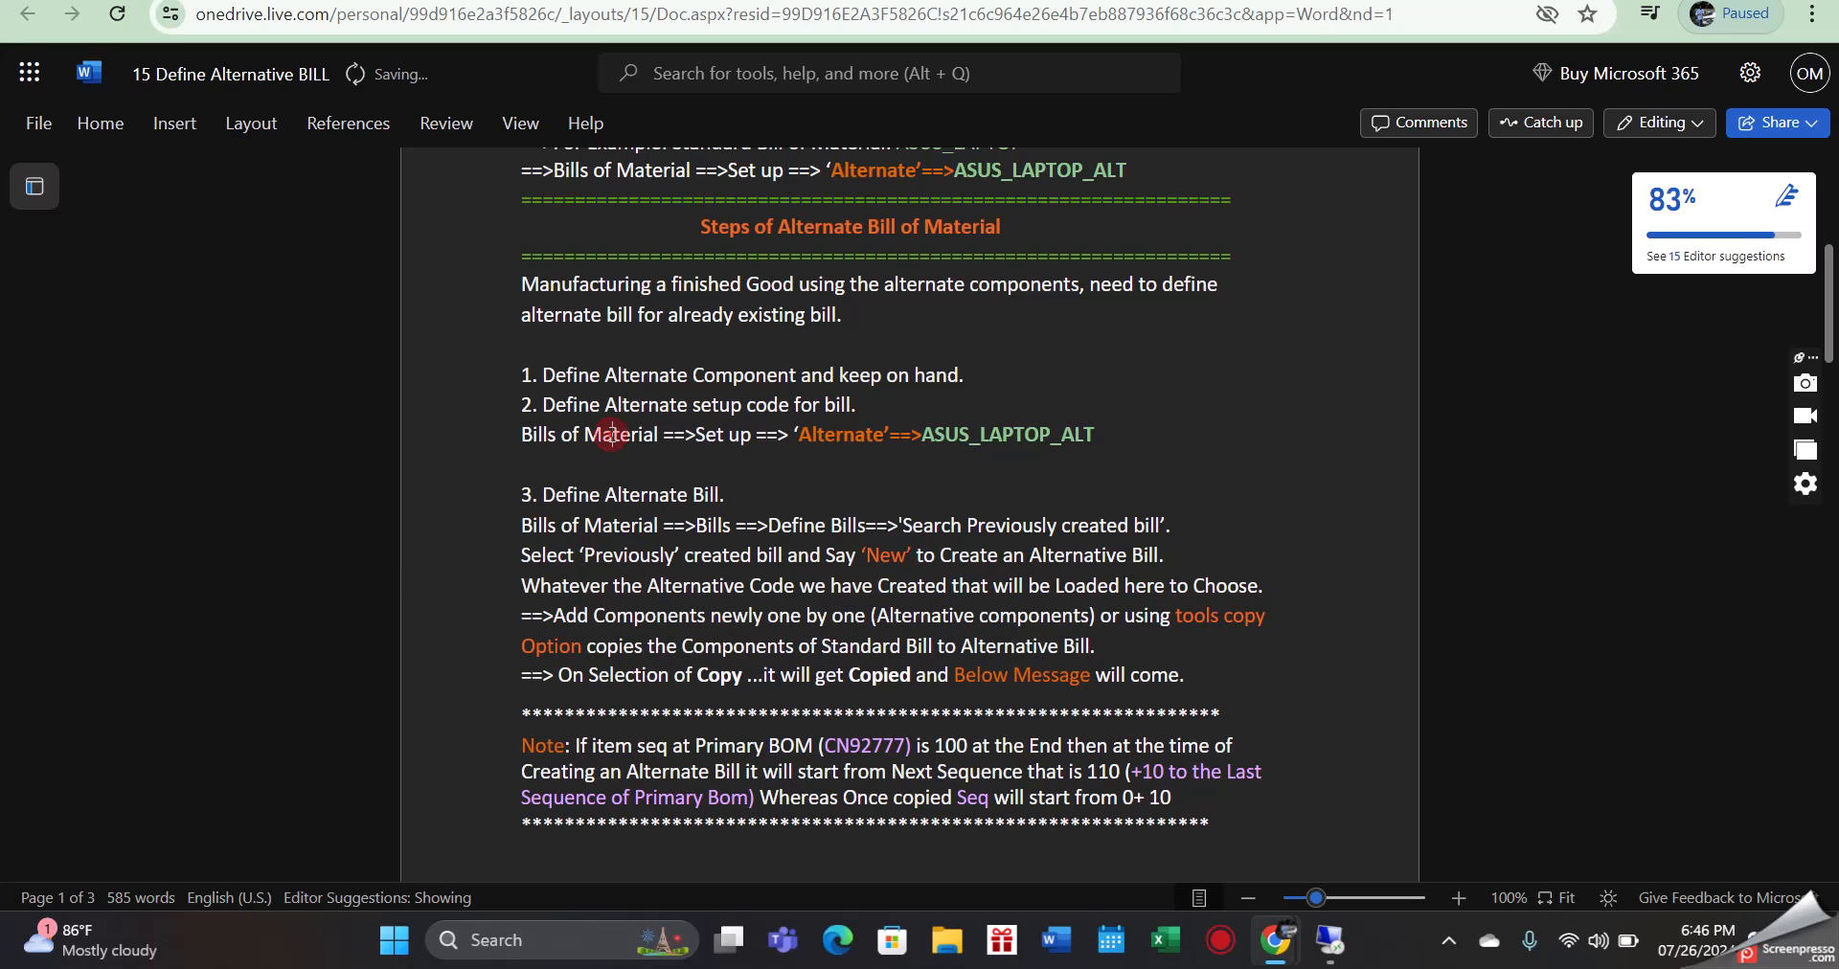
pyautogui.doubleClick(611, 434)
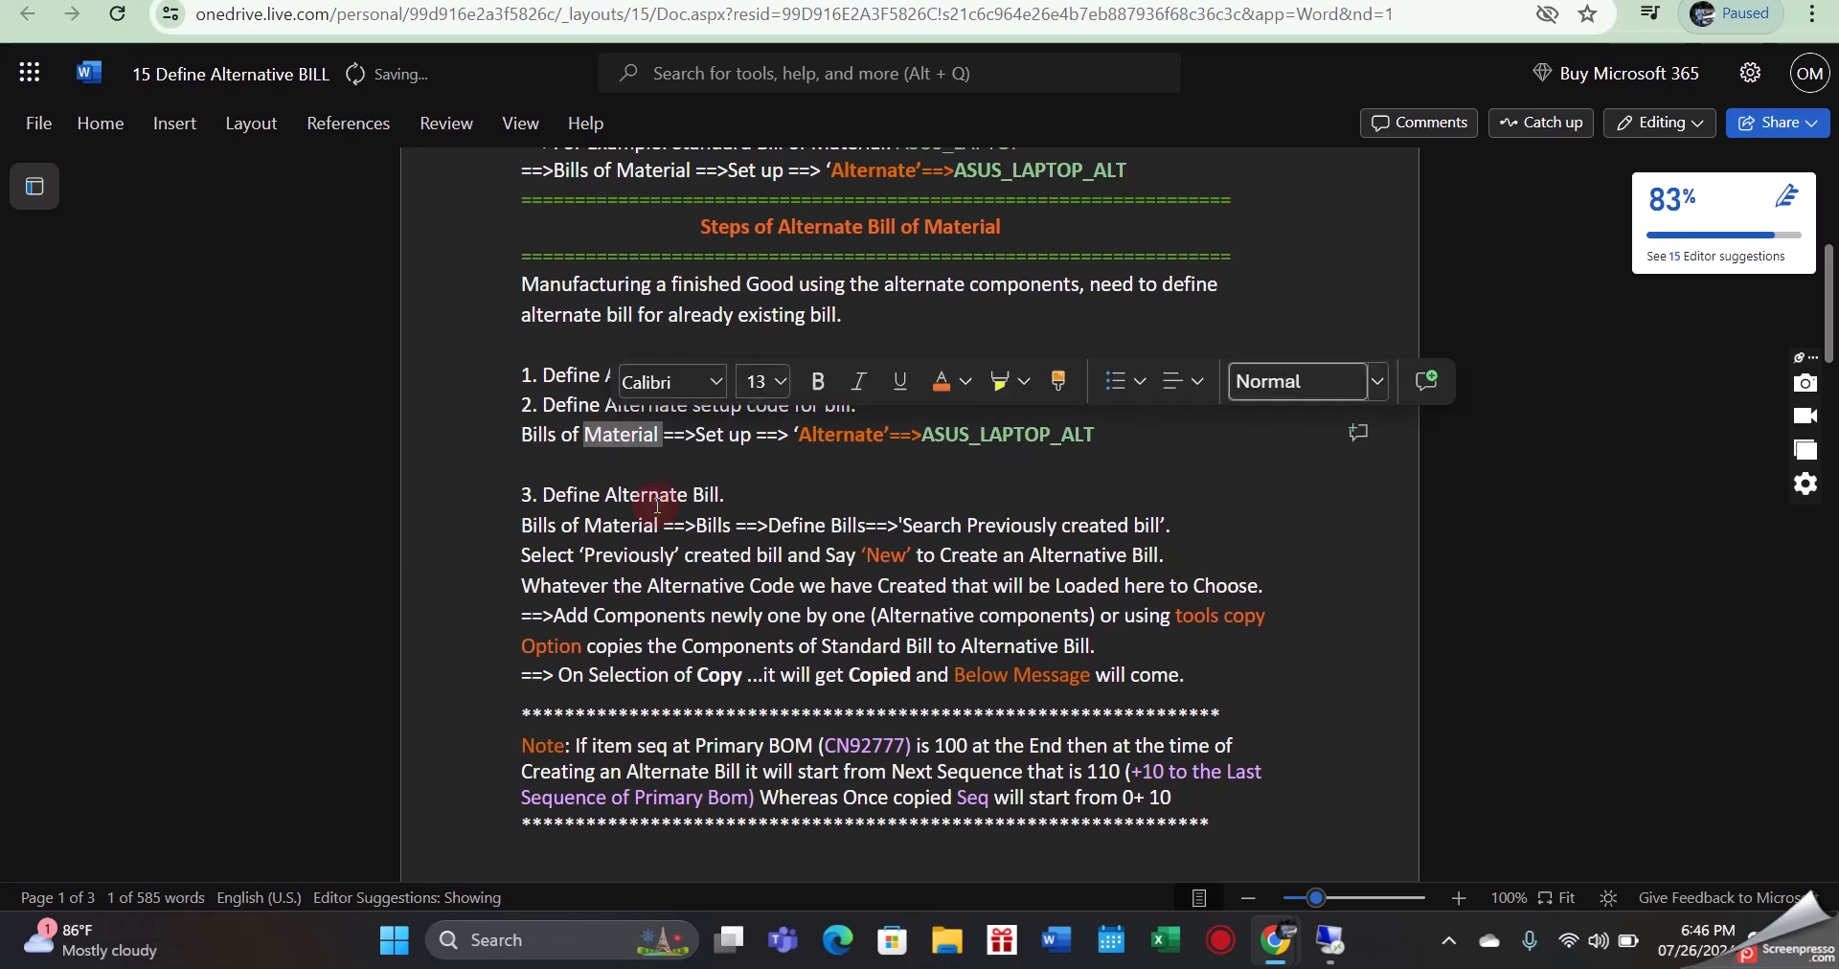
pyautogui.doubleClick(657, 496)
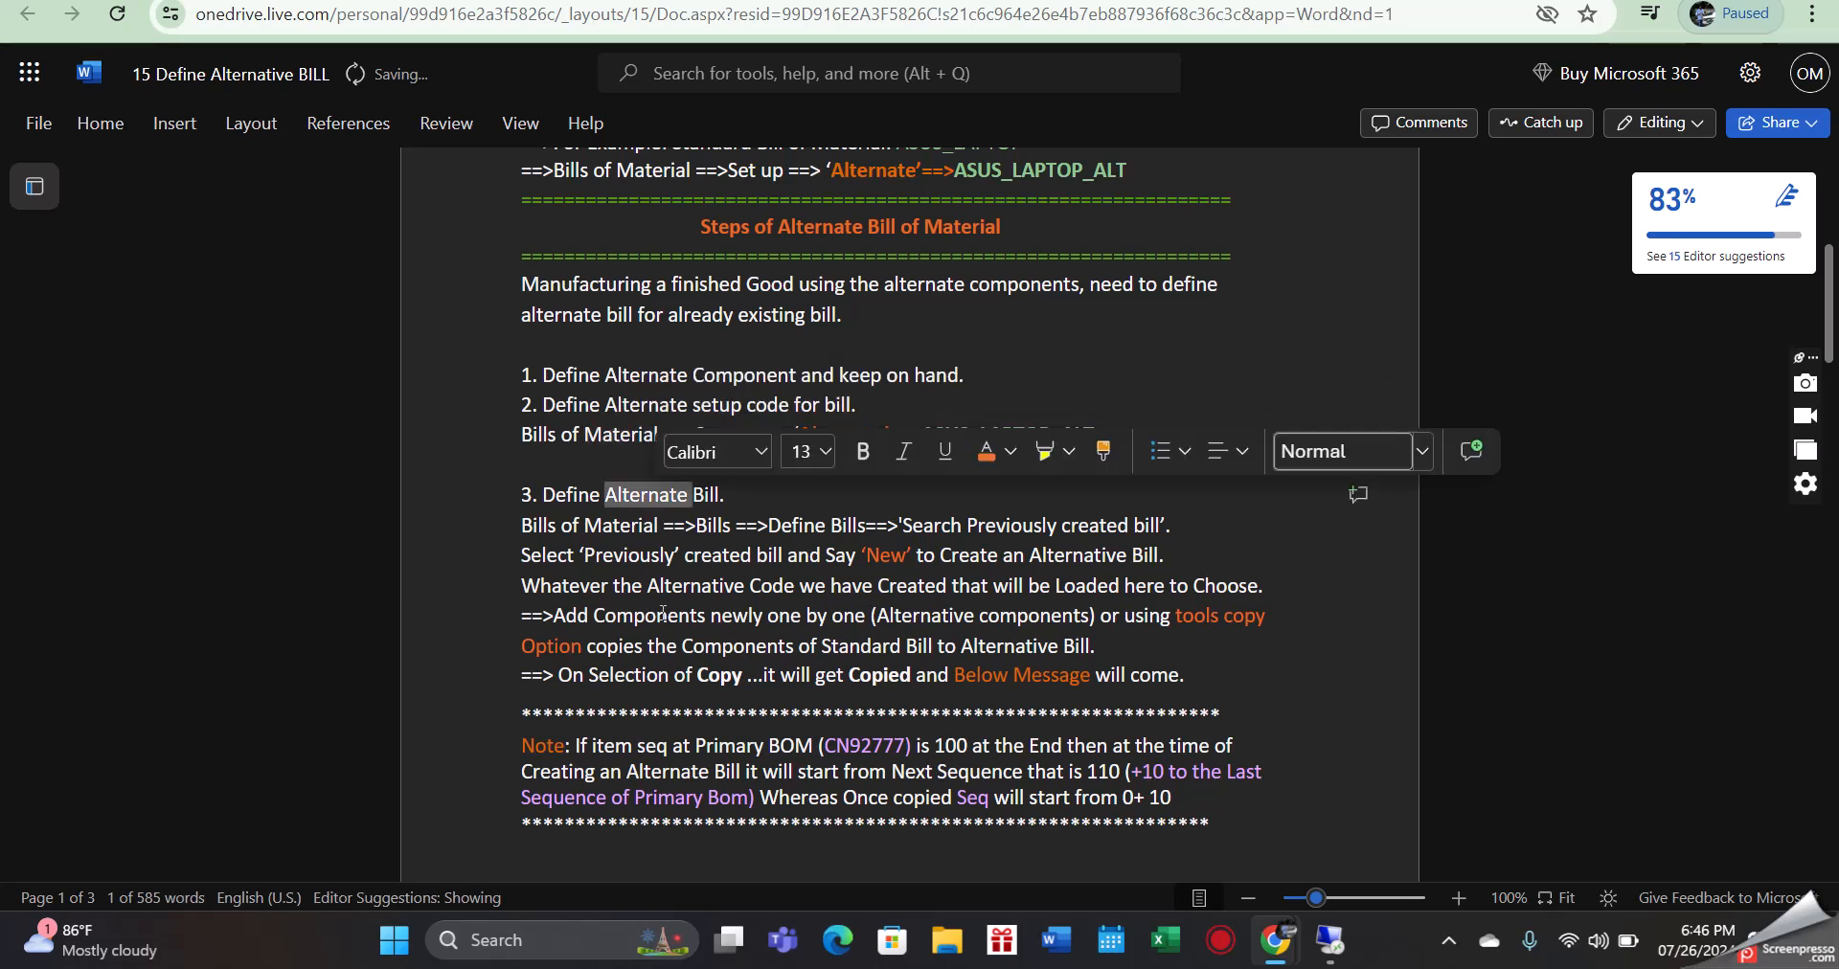
pyautogui.scroll(-10, 662, 614)
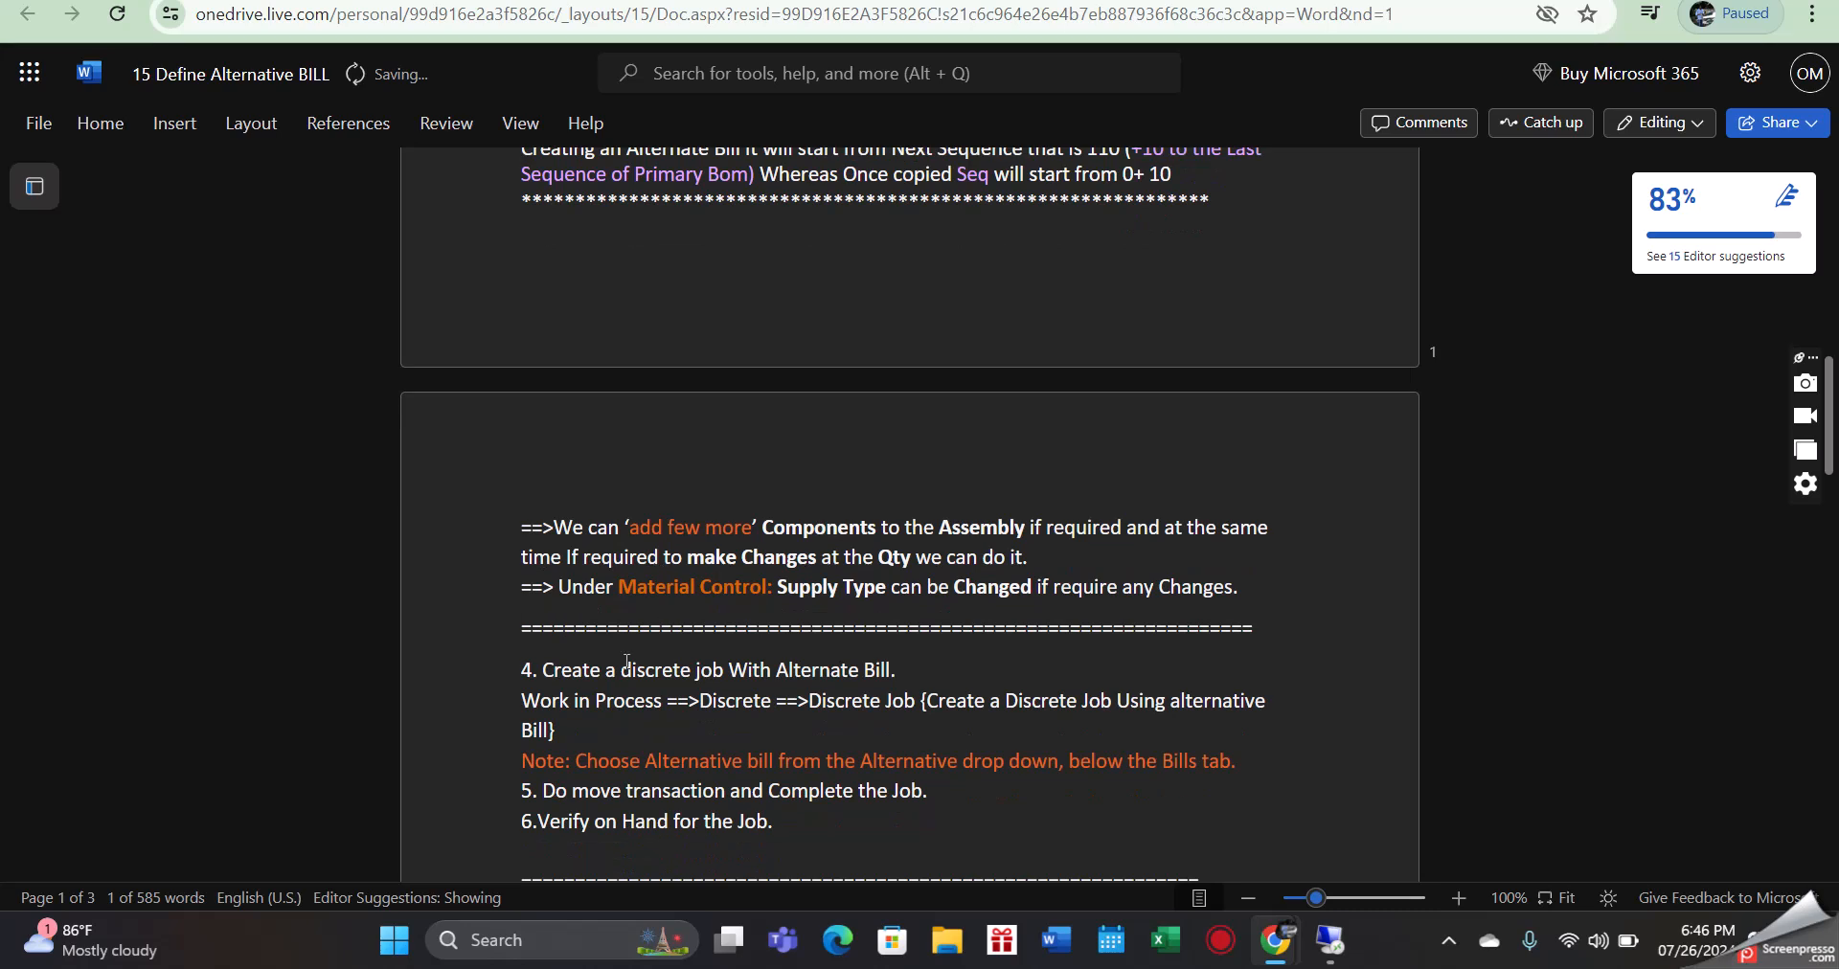
pyautogui.doubleClick(655, 671)
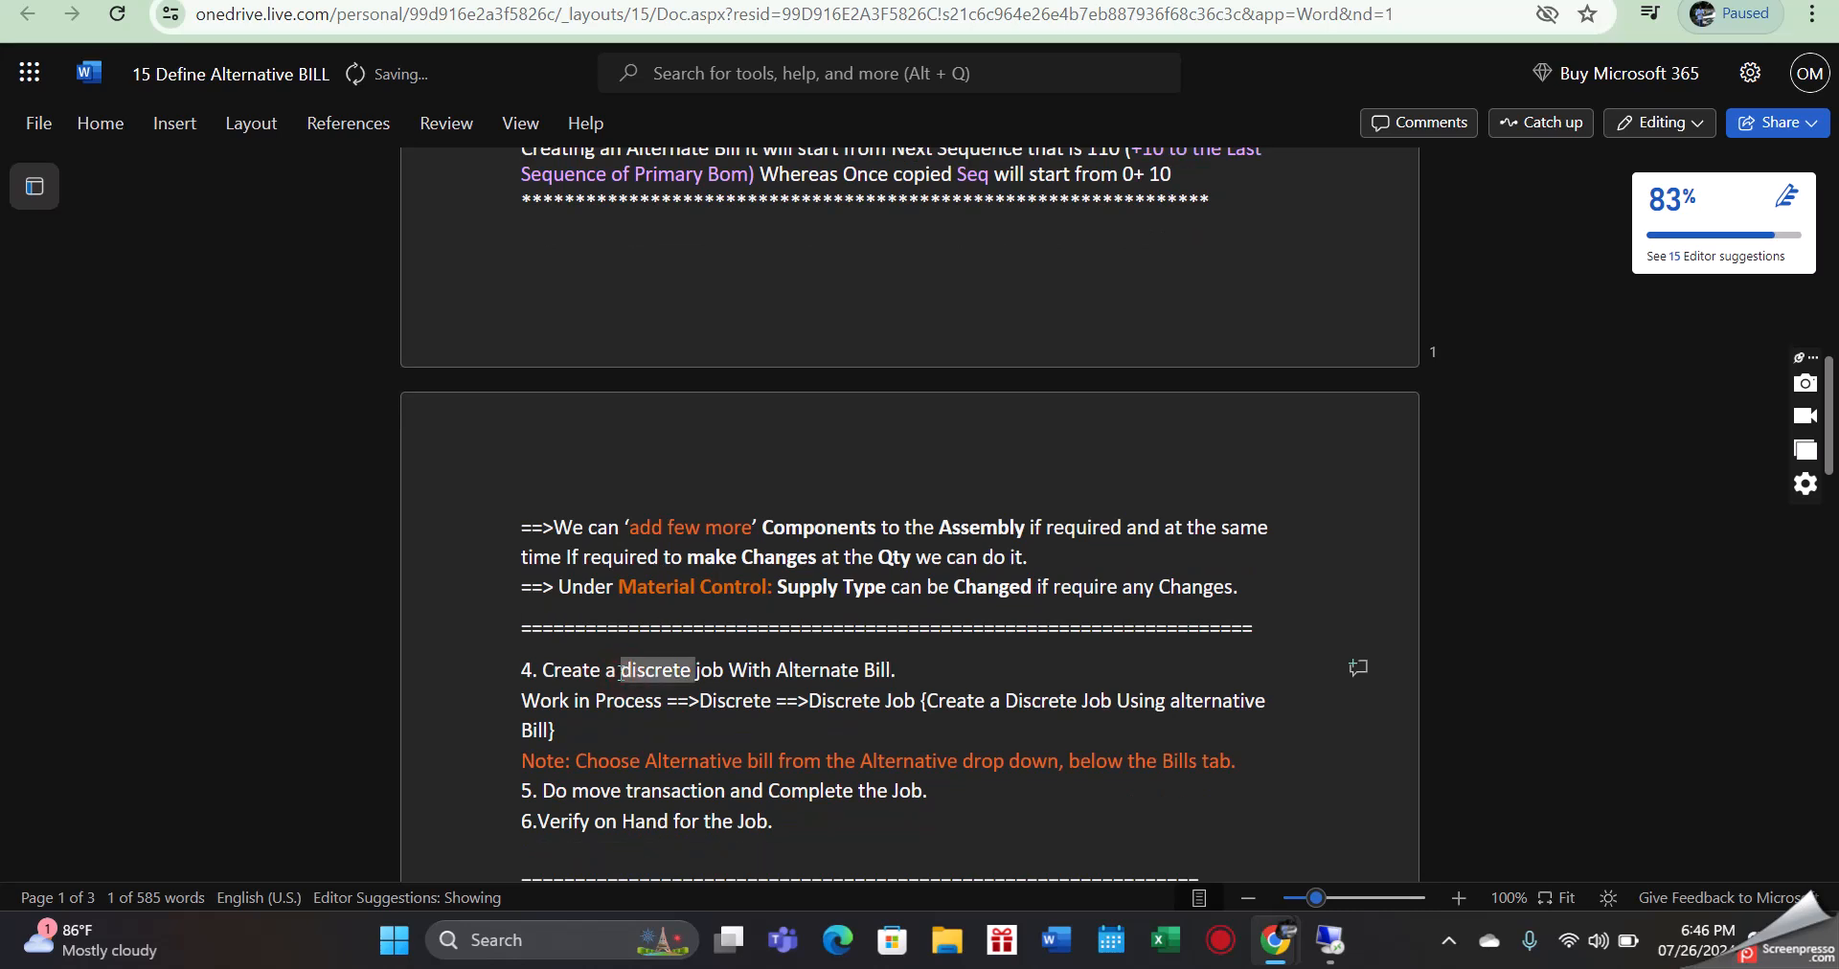
pyautogui.scroll(-2, 639, 687)
pyautogui.doubleClick(660, 667)
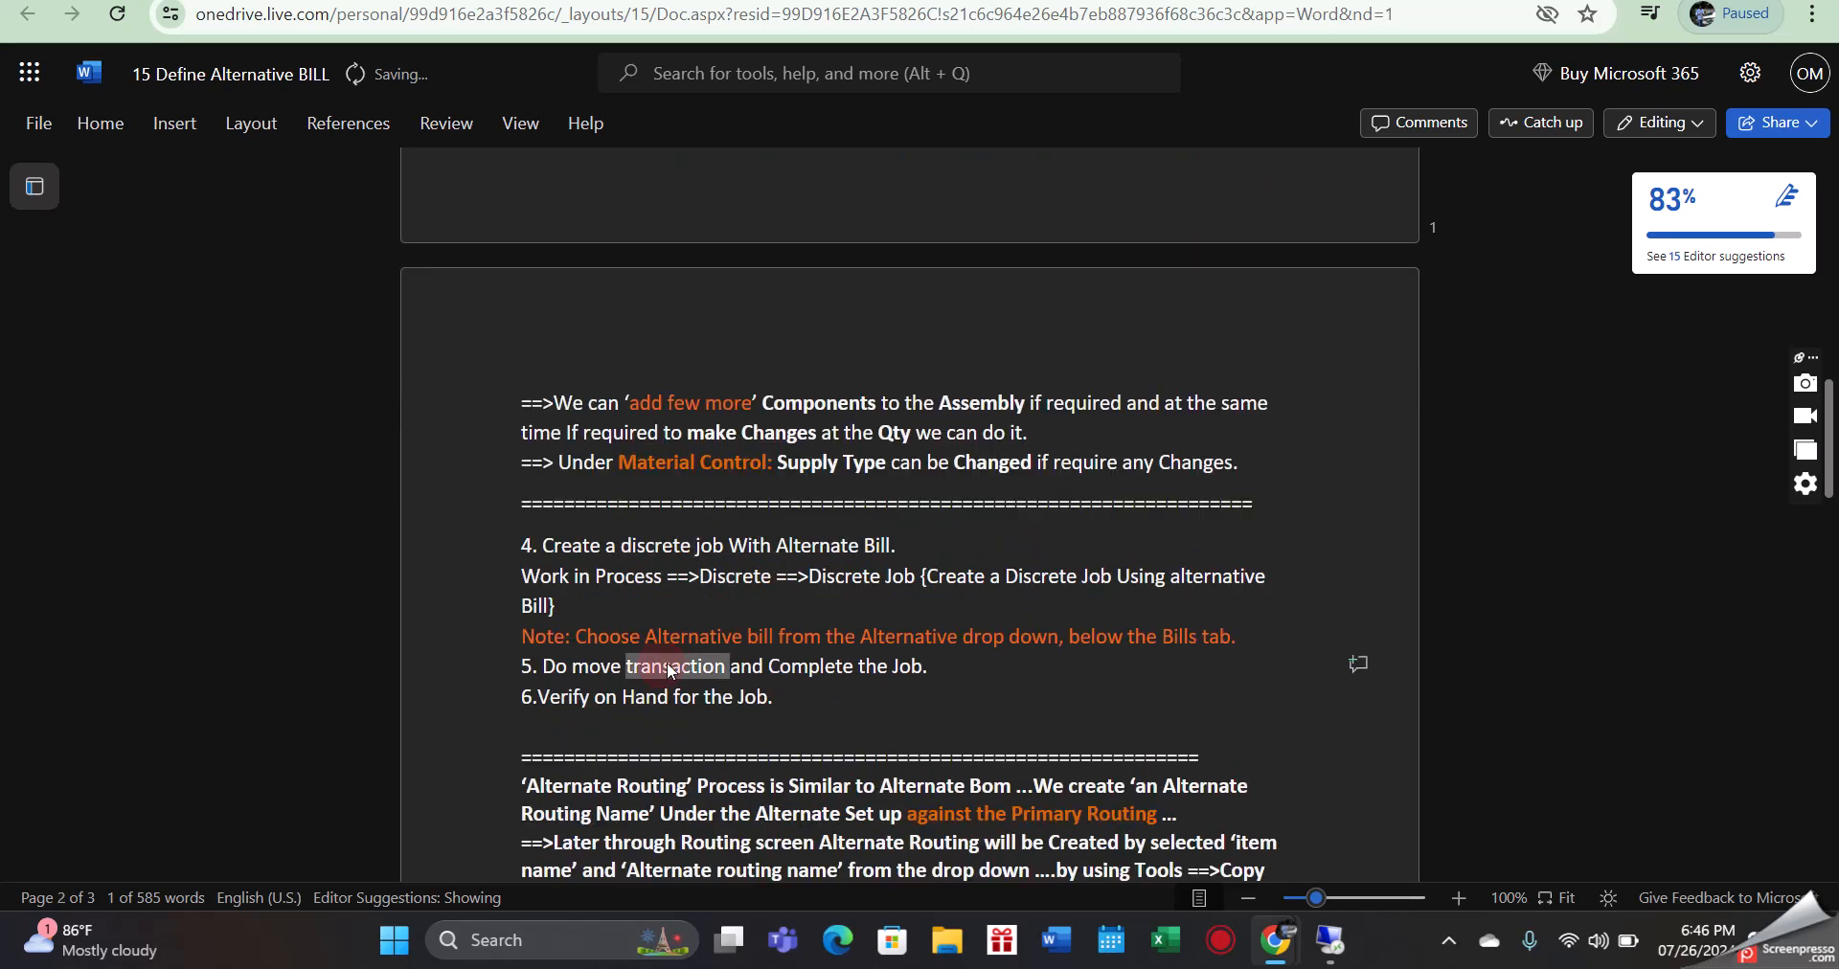
# - Switch to Oracle Applications, open the Bills function and search for all bills without criteria
pyautogui.click(1330, 939)
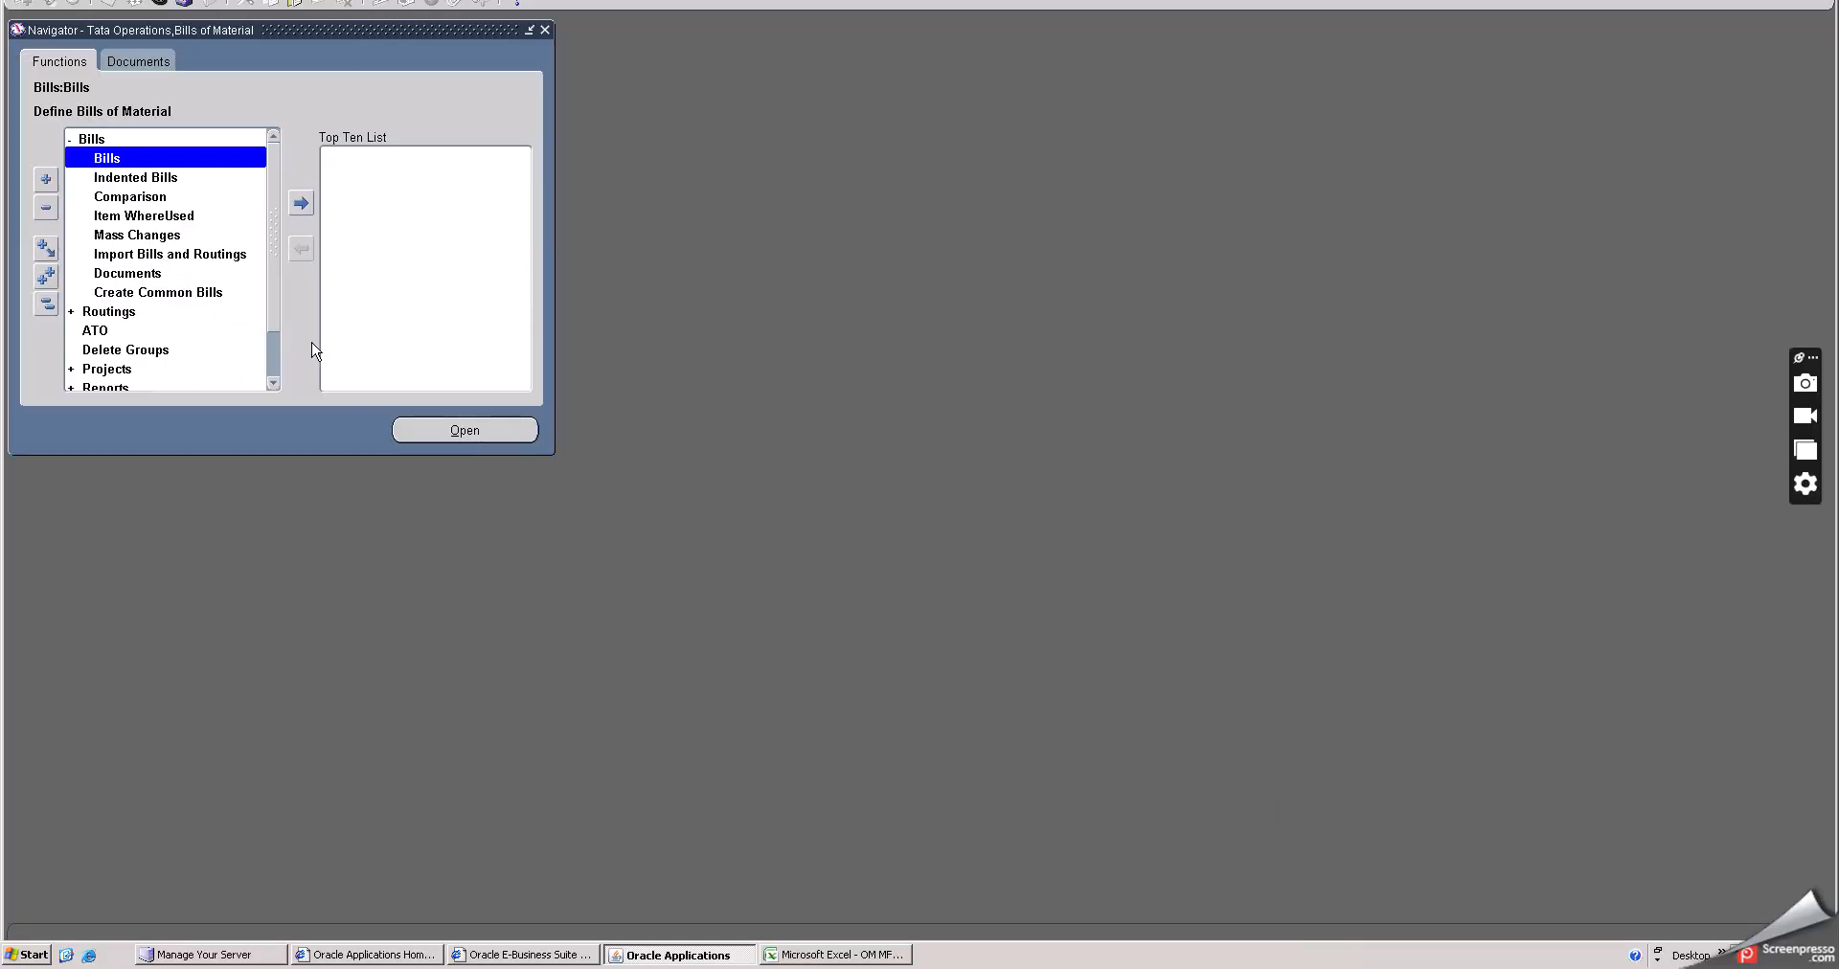
pyautogui.click(136, 160)
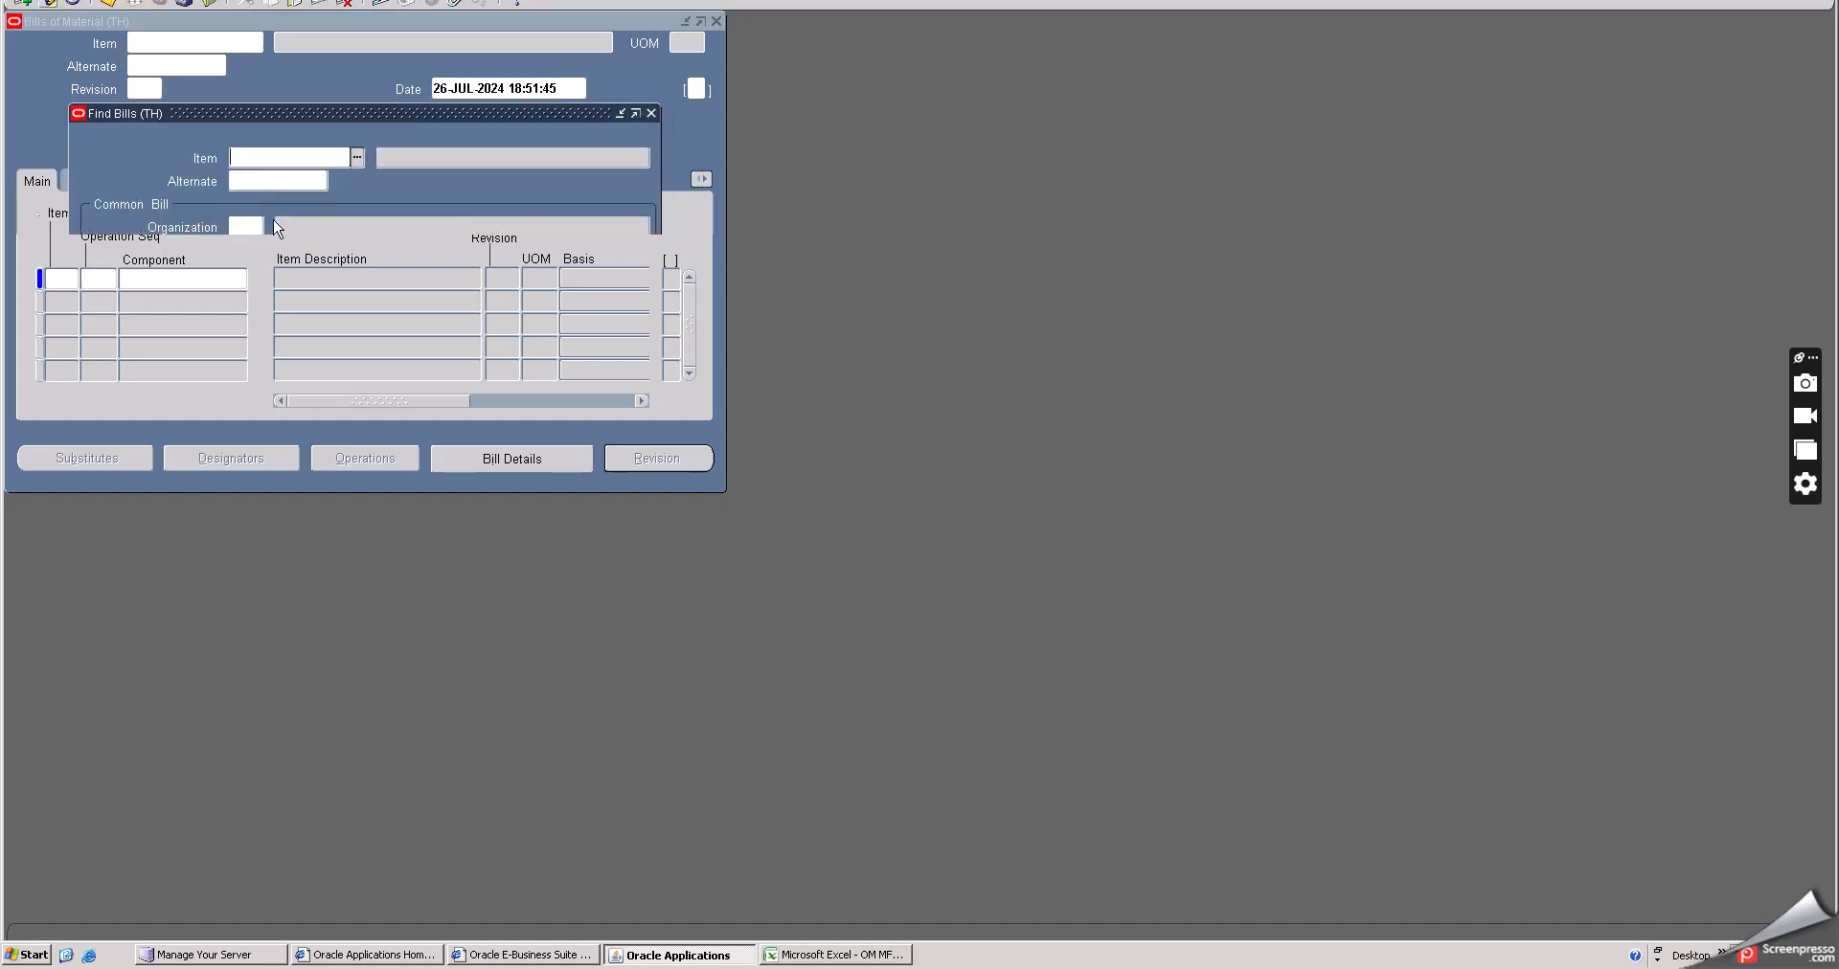
pyautogui.click(566, 362)
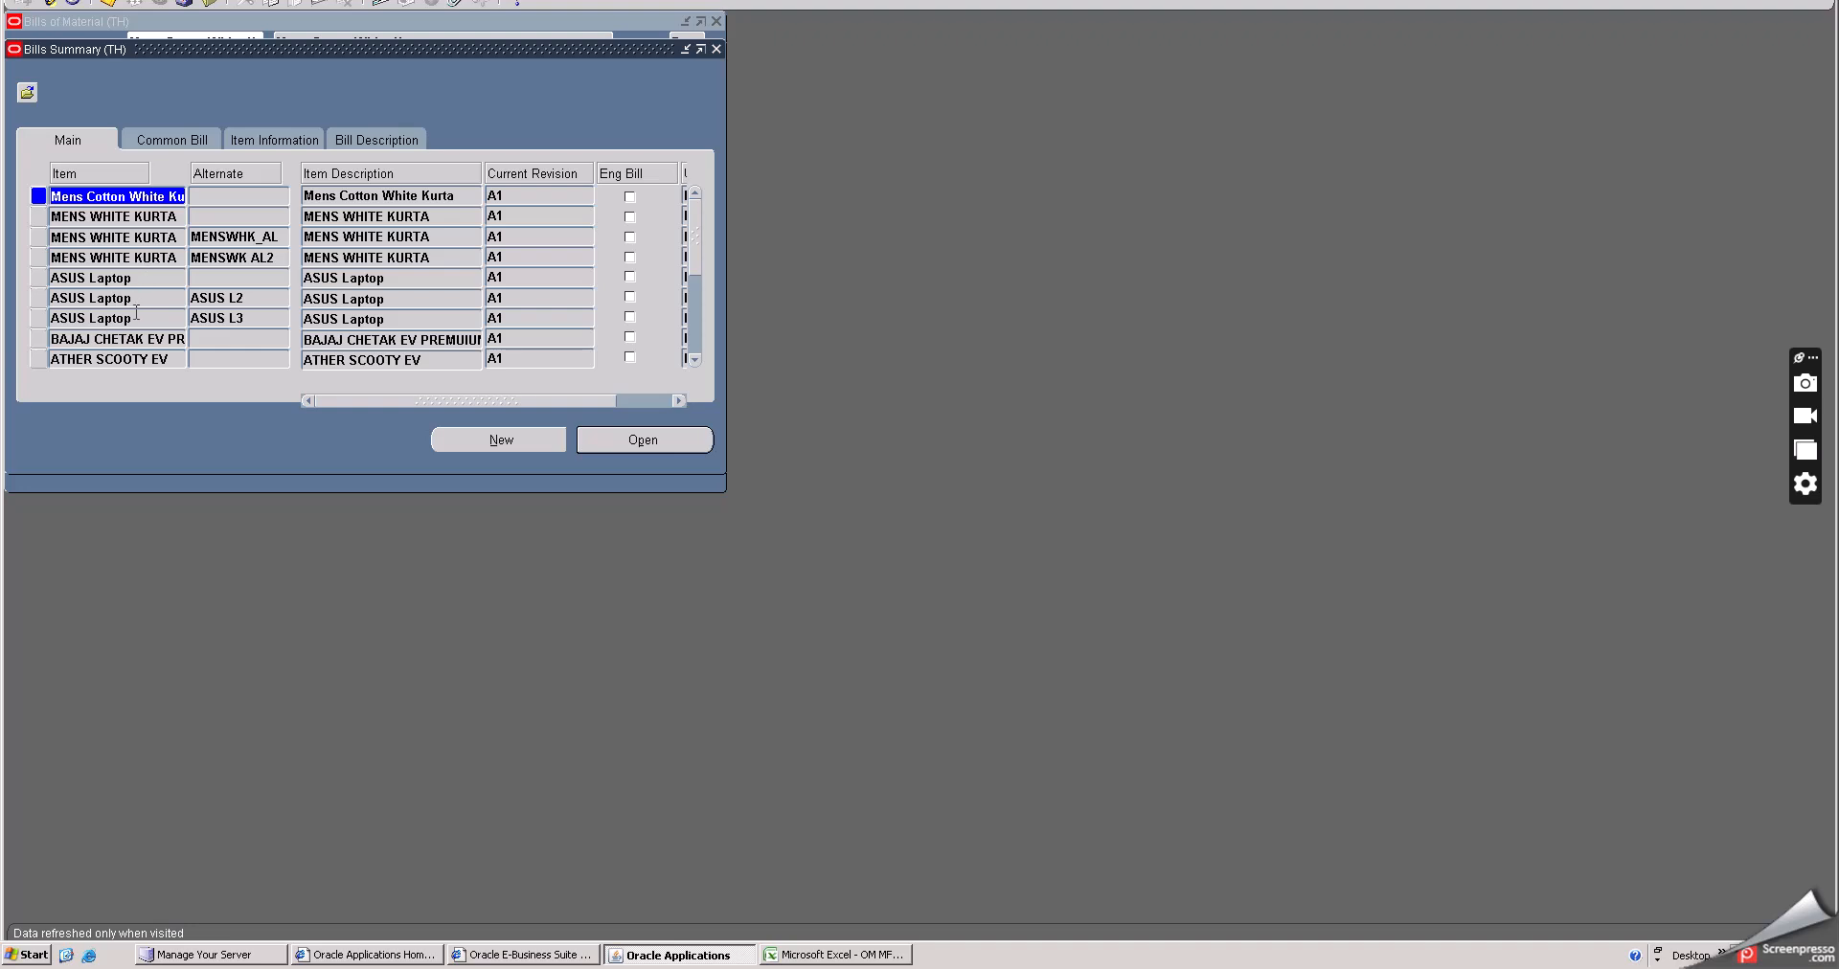
# - Look through the bills summary and open the BAJAJ CHETAK EV PREMUIUM bill
pyautogui.click(136, 316)
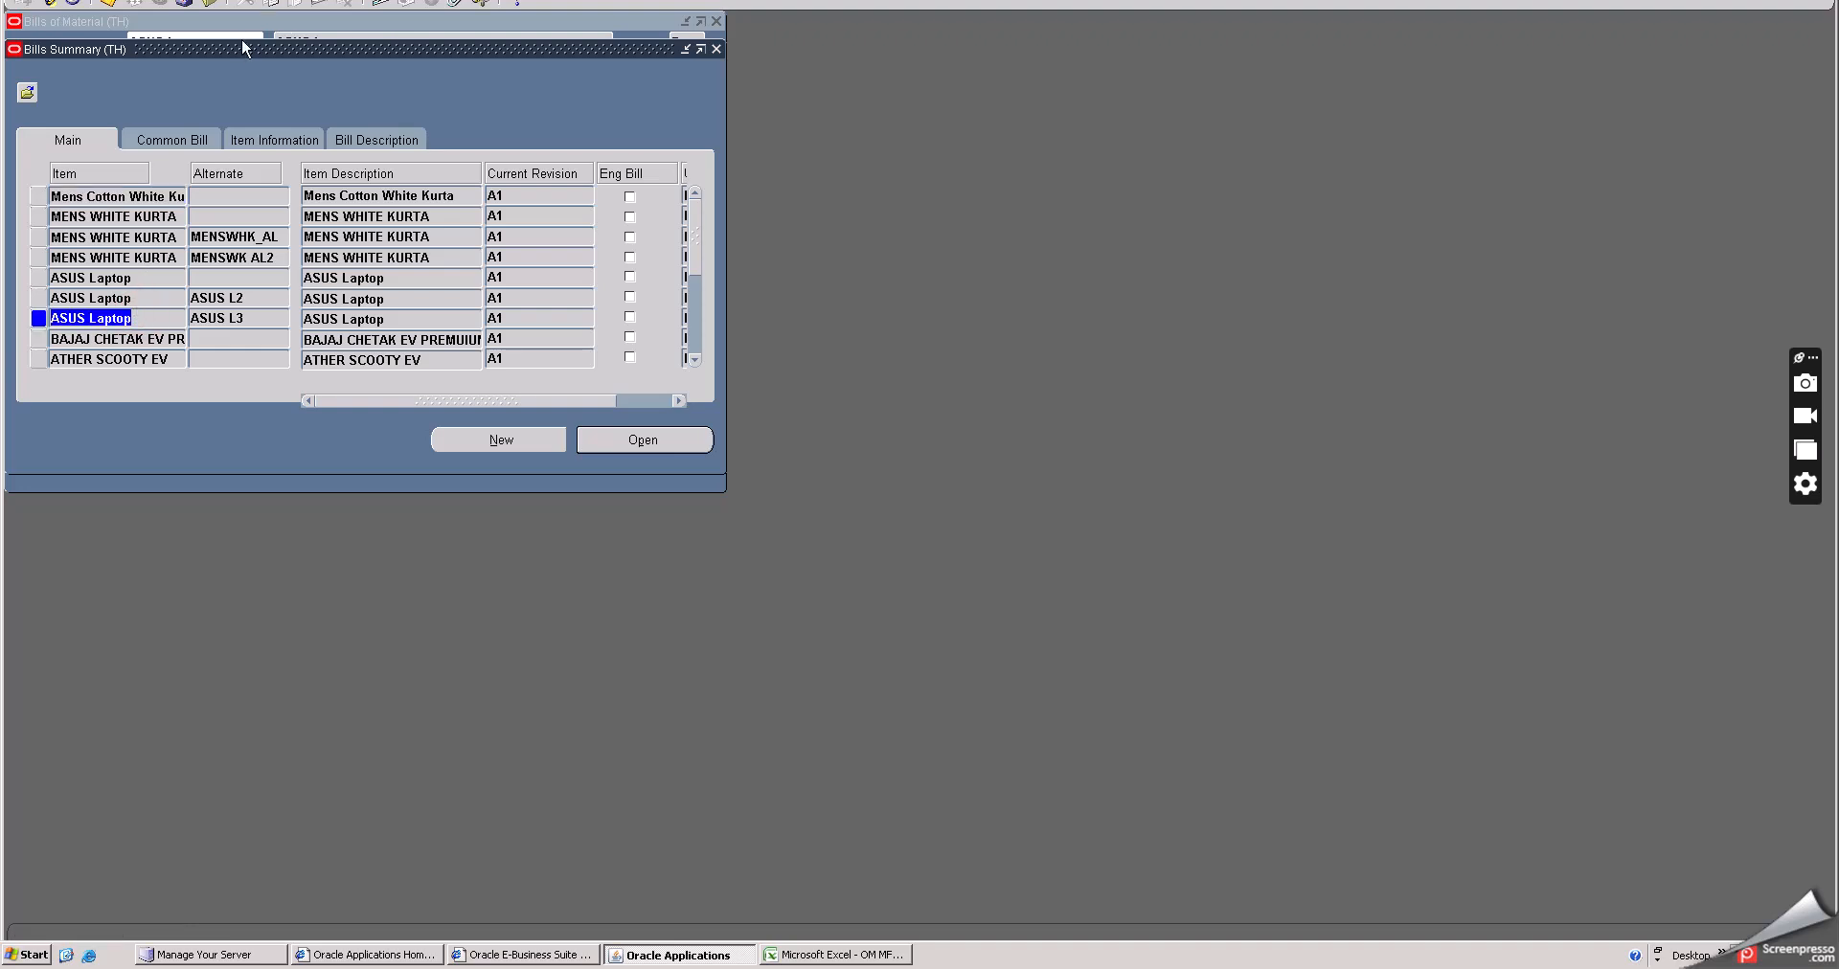
pyautogui.moveTo(242, 44); pyautogui.dragTo(415, 44)
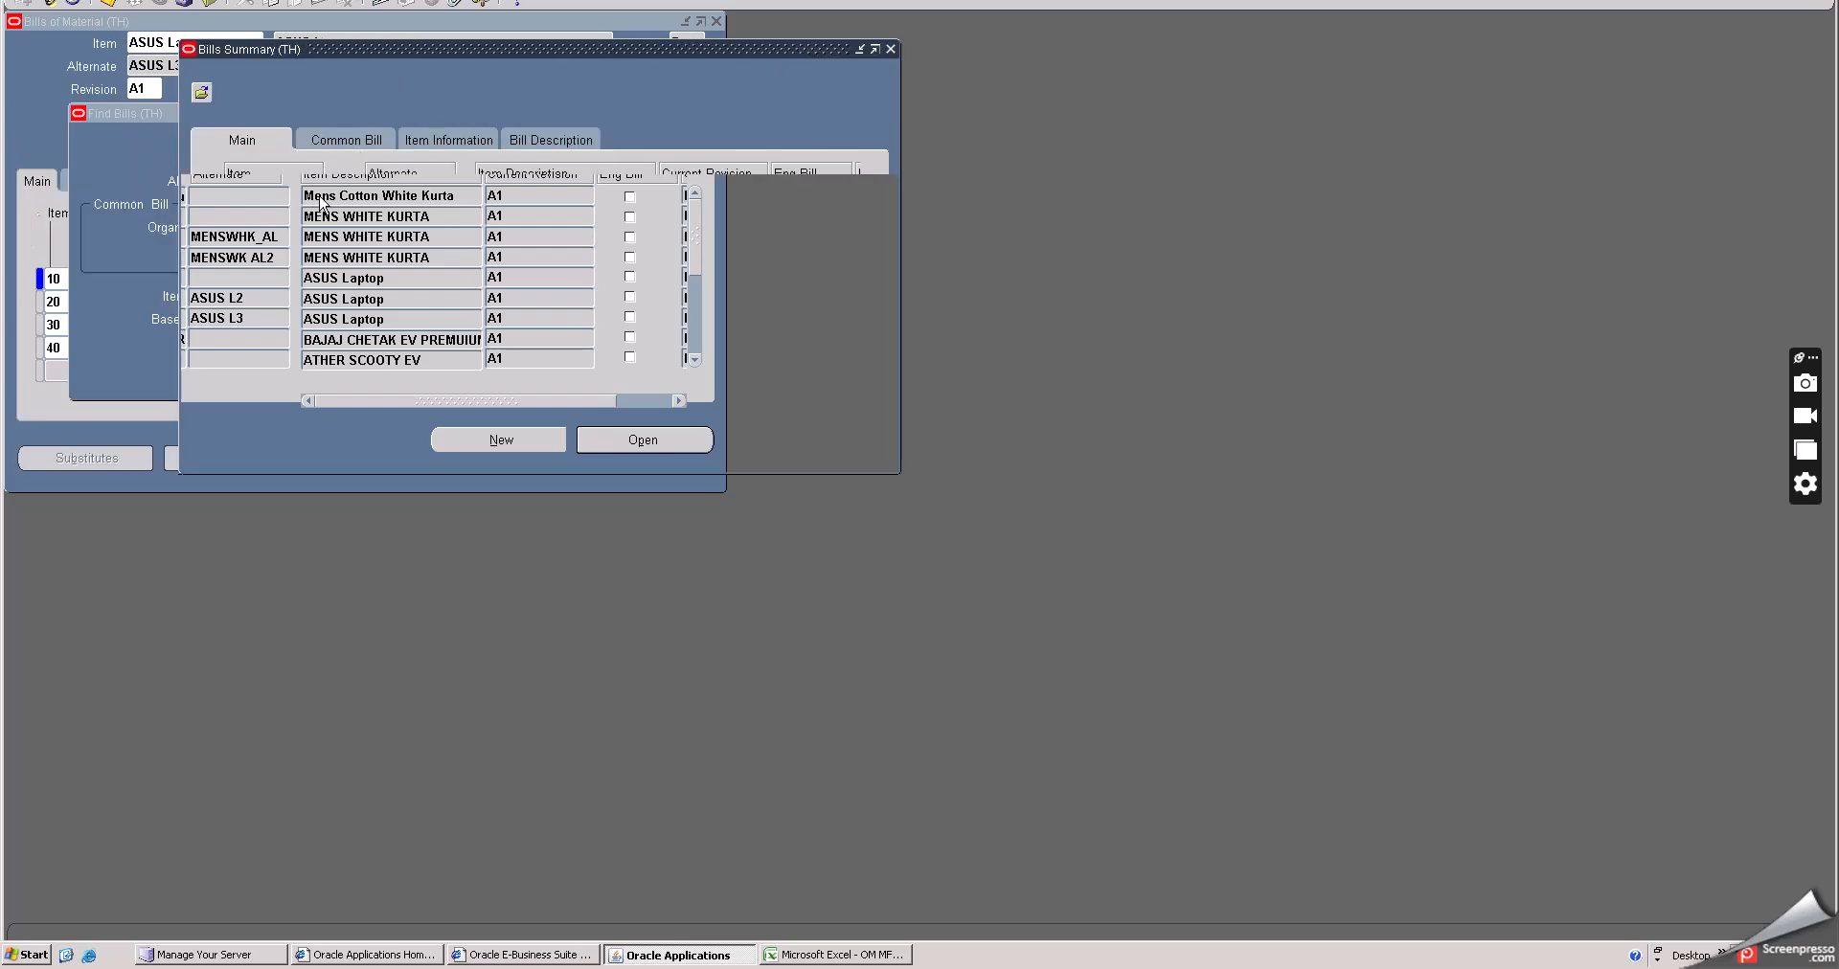
pyautogui.click(329, 339)
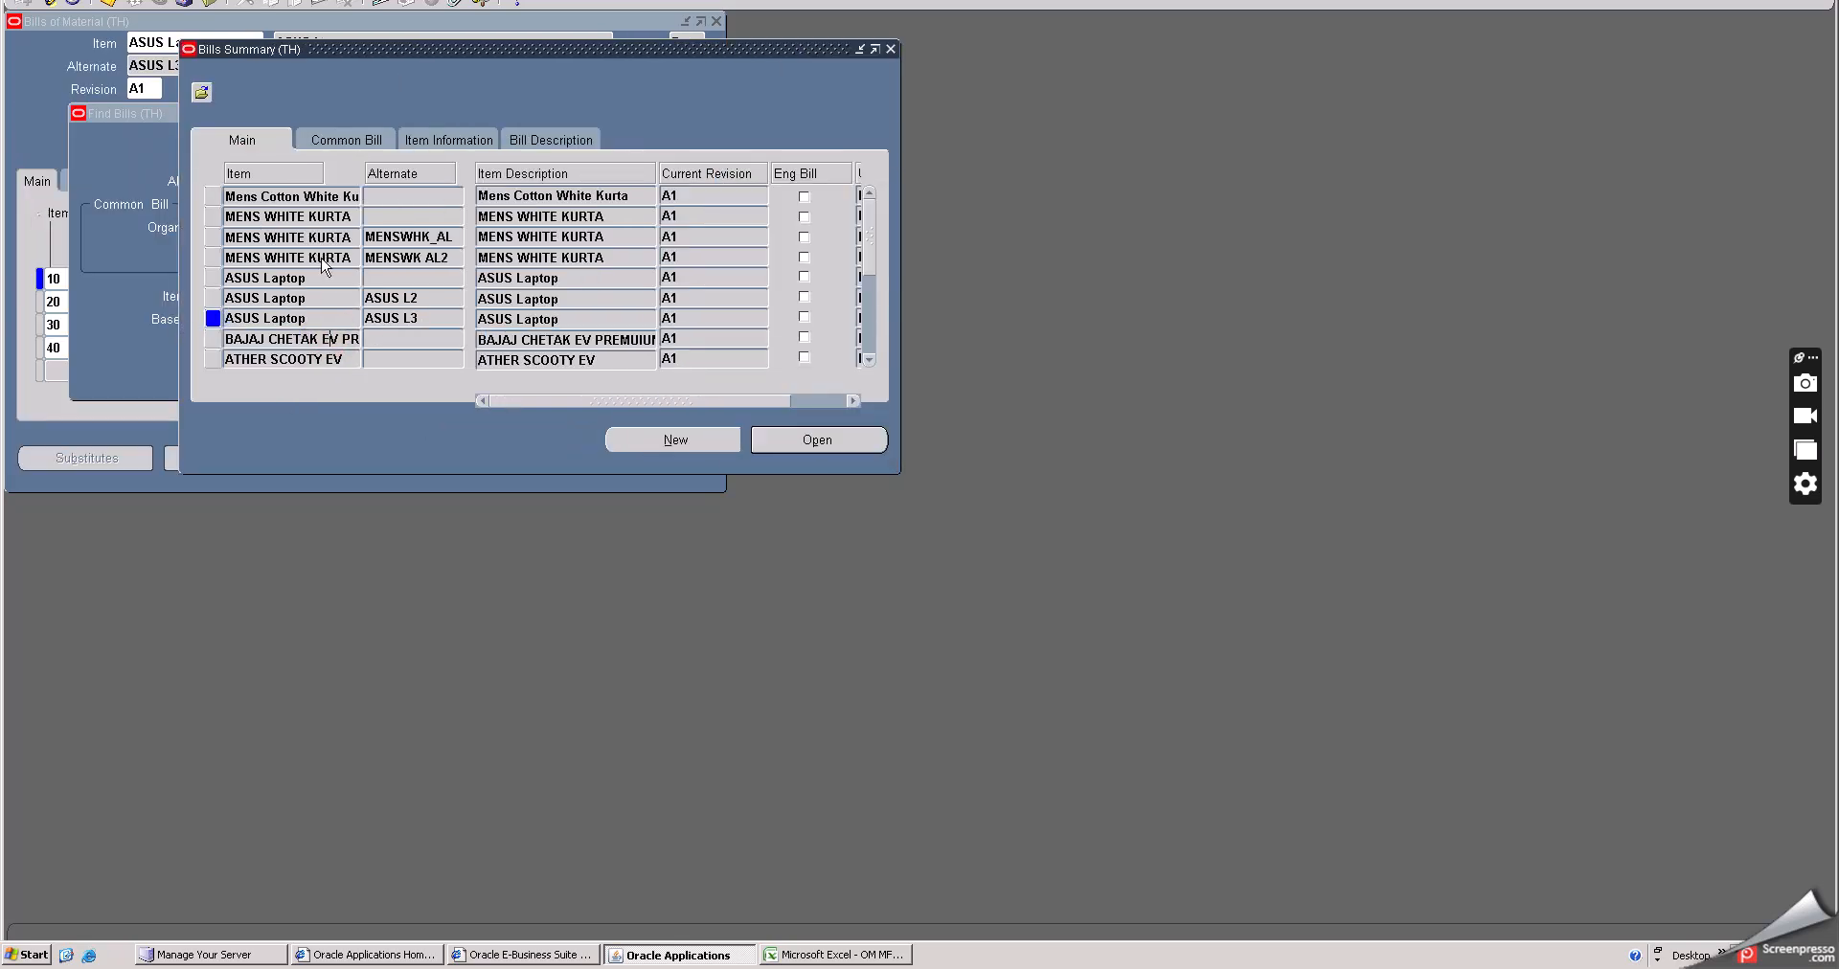
pyautogui.scroll(-2, 772, 457)
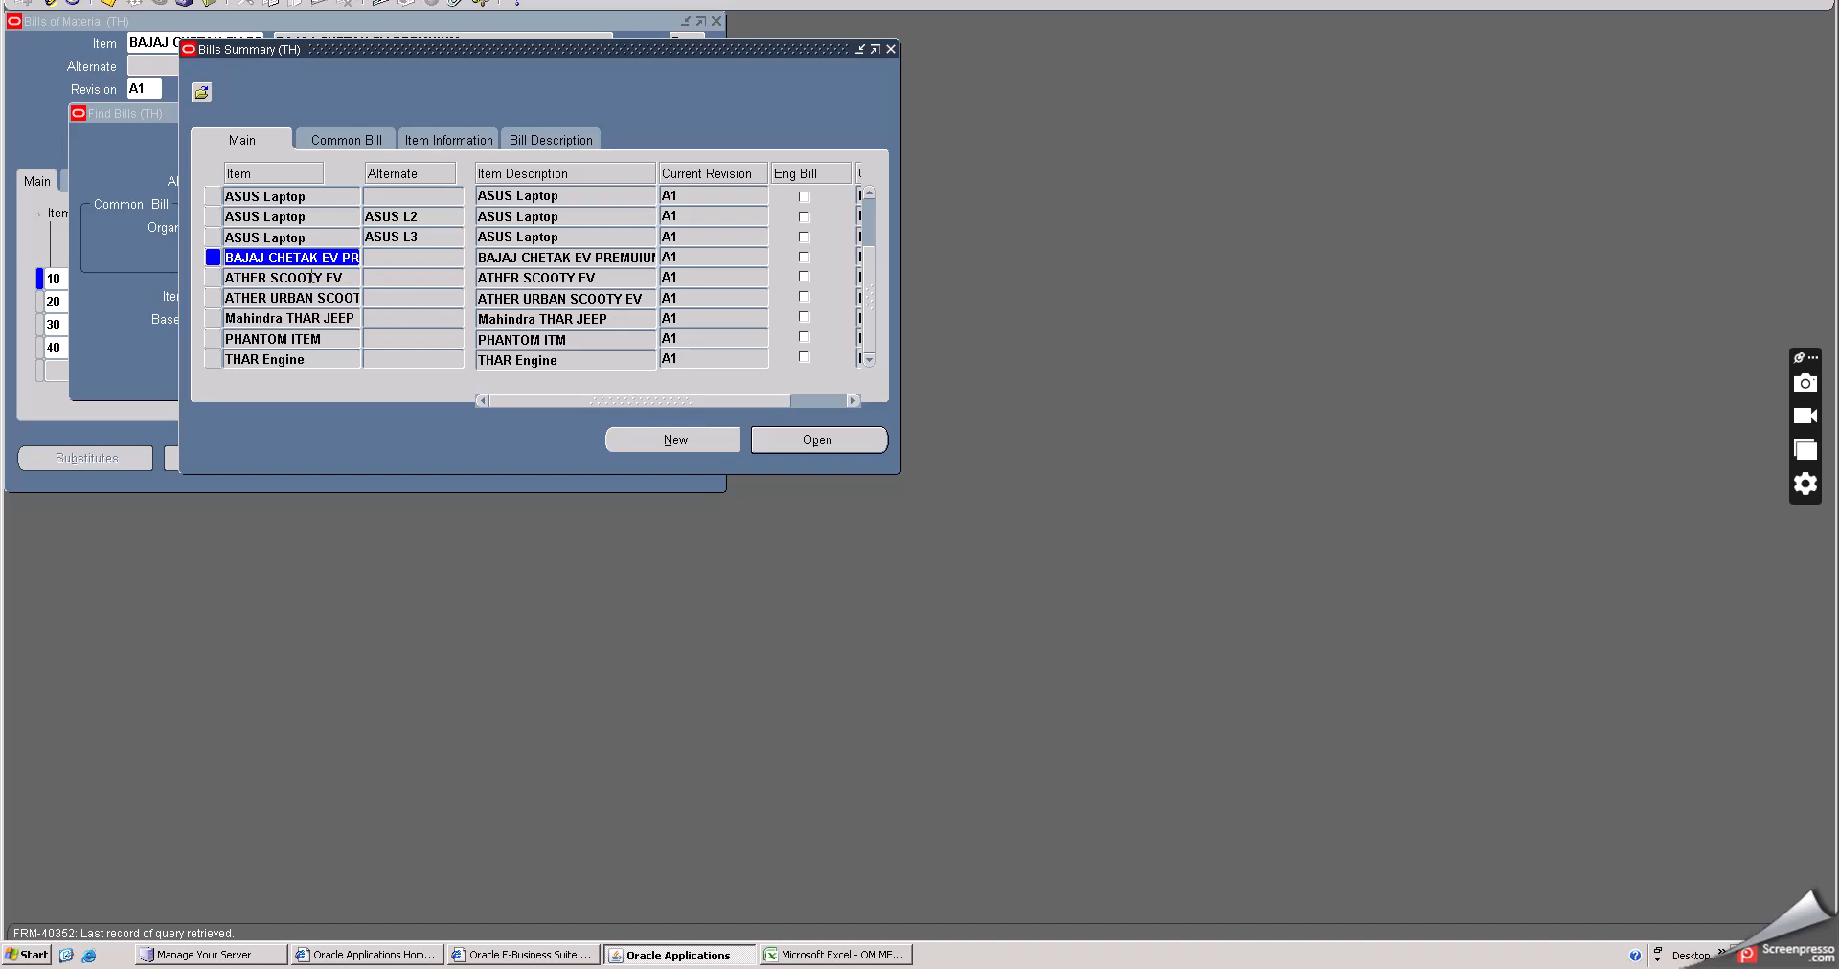
pyautogui.click(784, 440)
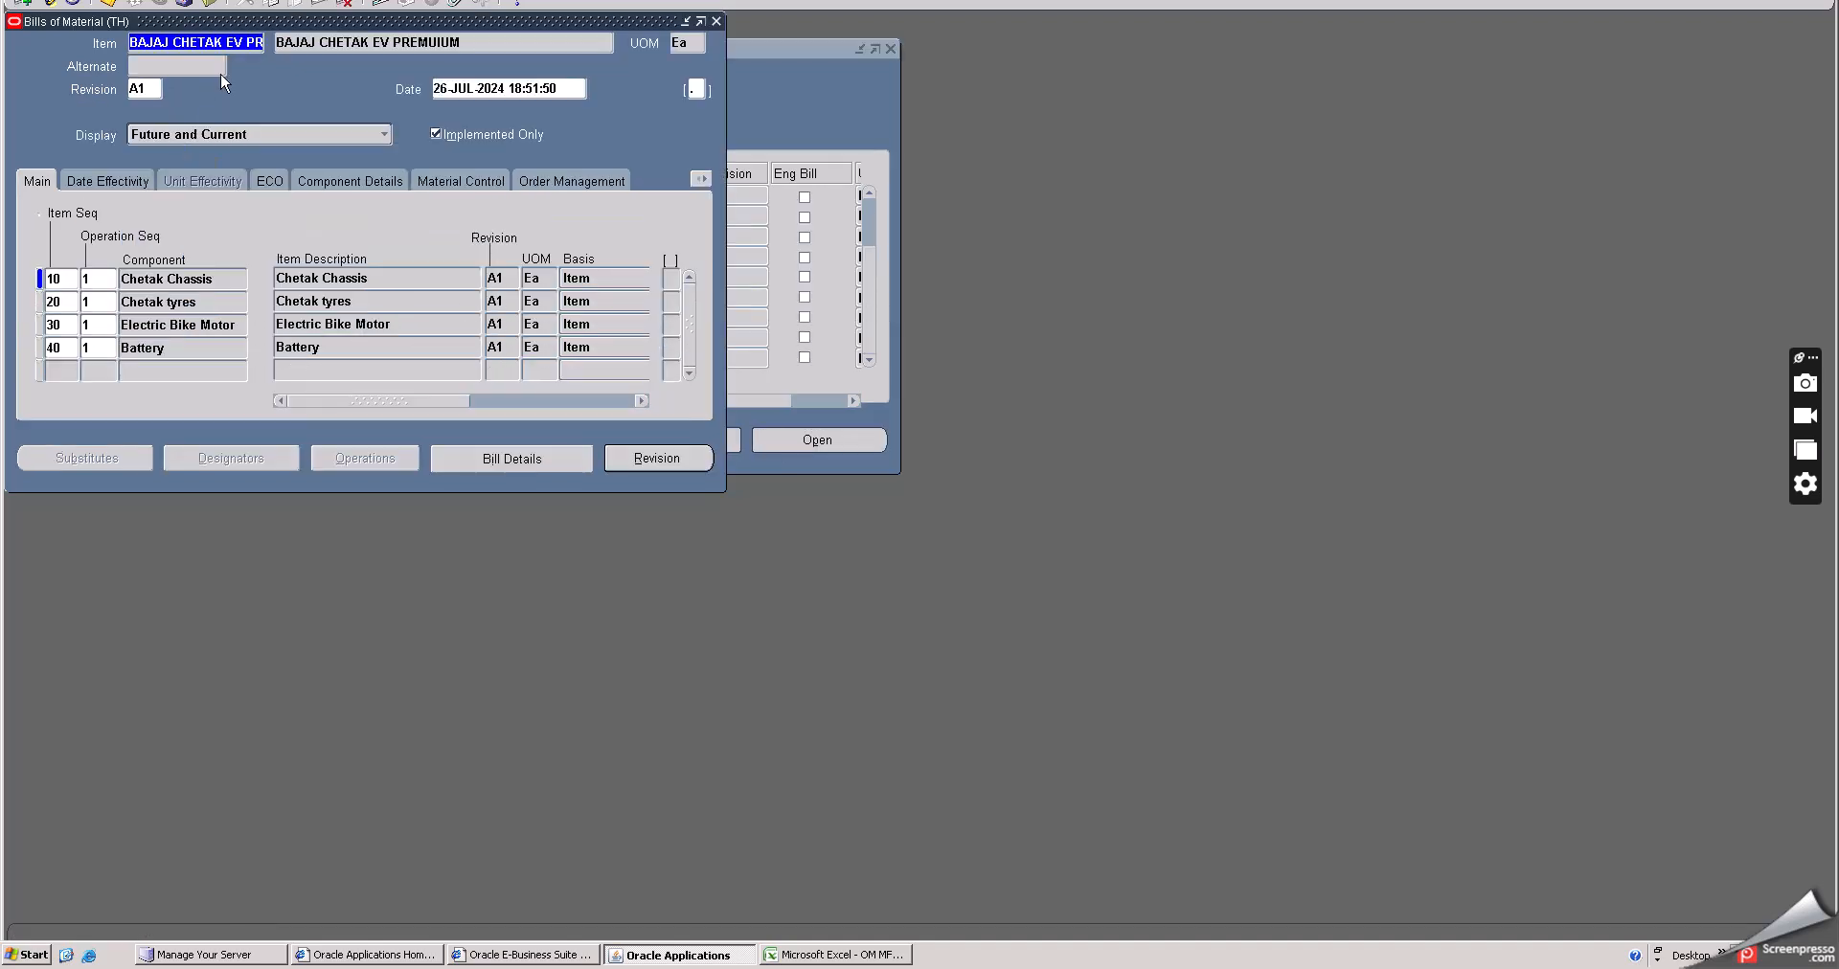
# - Examine the Chetak tyres, Electric Bike Motor and Battery components of the bill, then close the bill window
pyautogui.moveTo(226, 20); pyautogui.dragTo(361, 47)
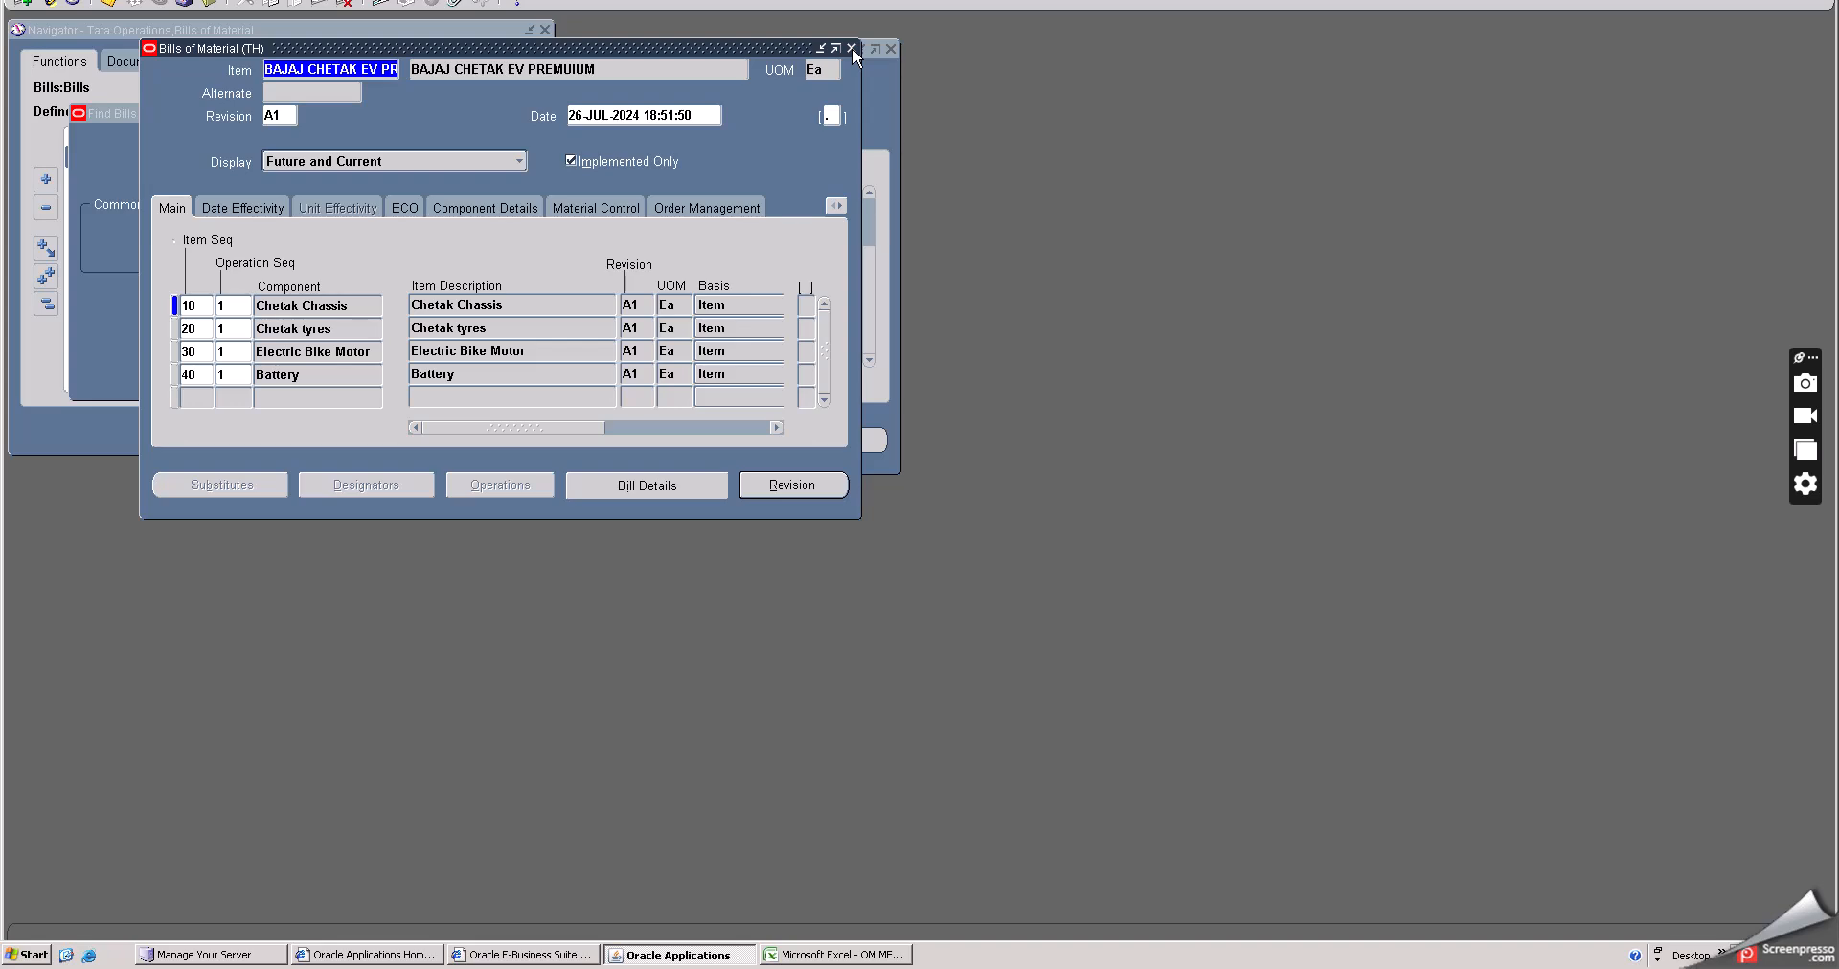
pyautogui.click(314, 328)
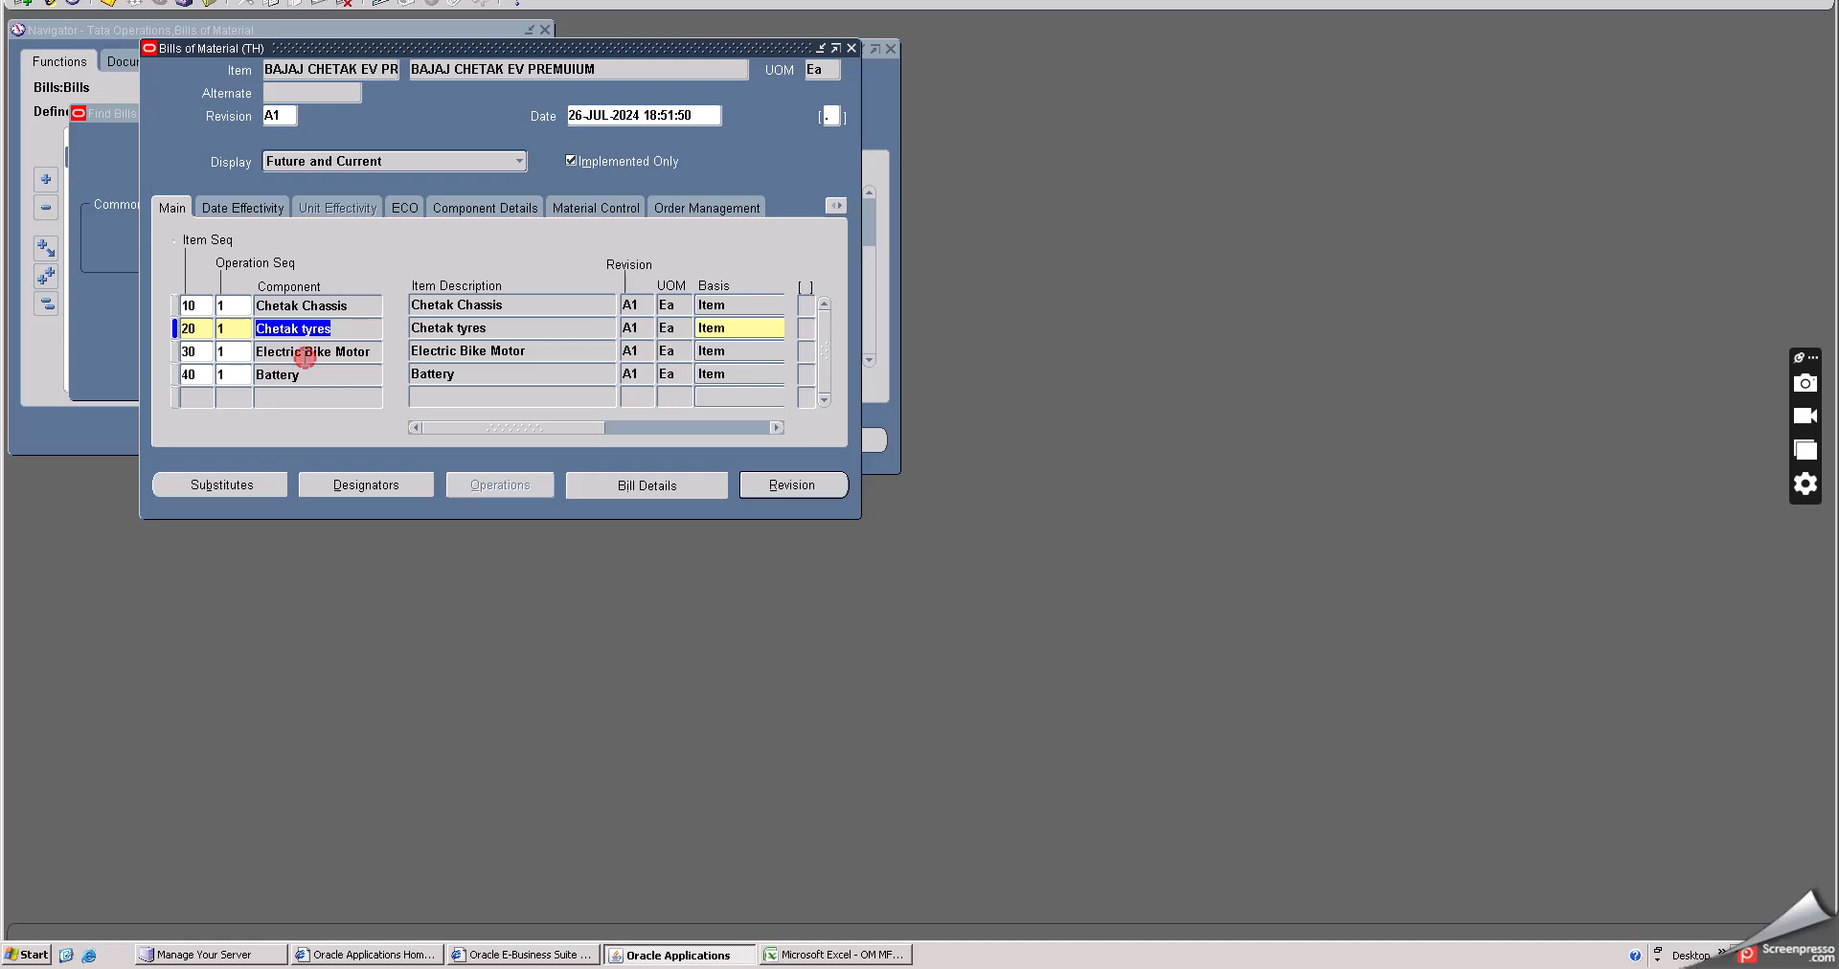
pyautogui.click(303, 352)
pyautogui.click(288, 376)
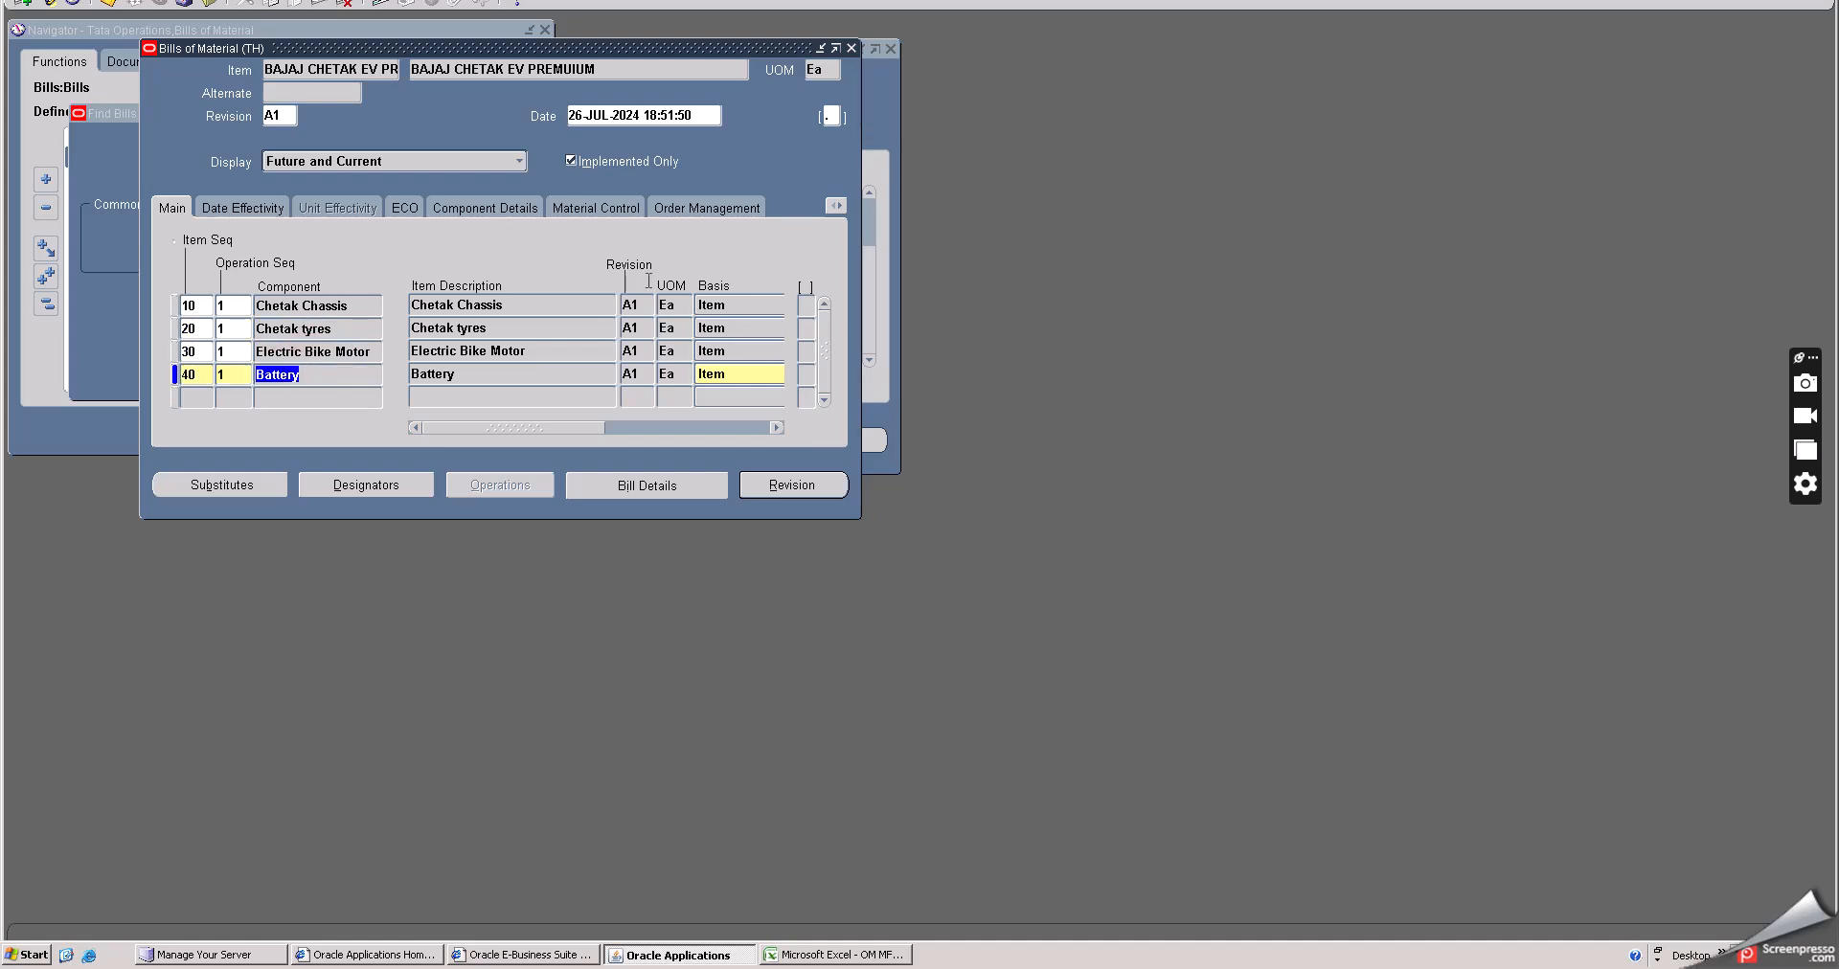
pyautogui.click(851, 48)
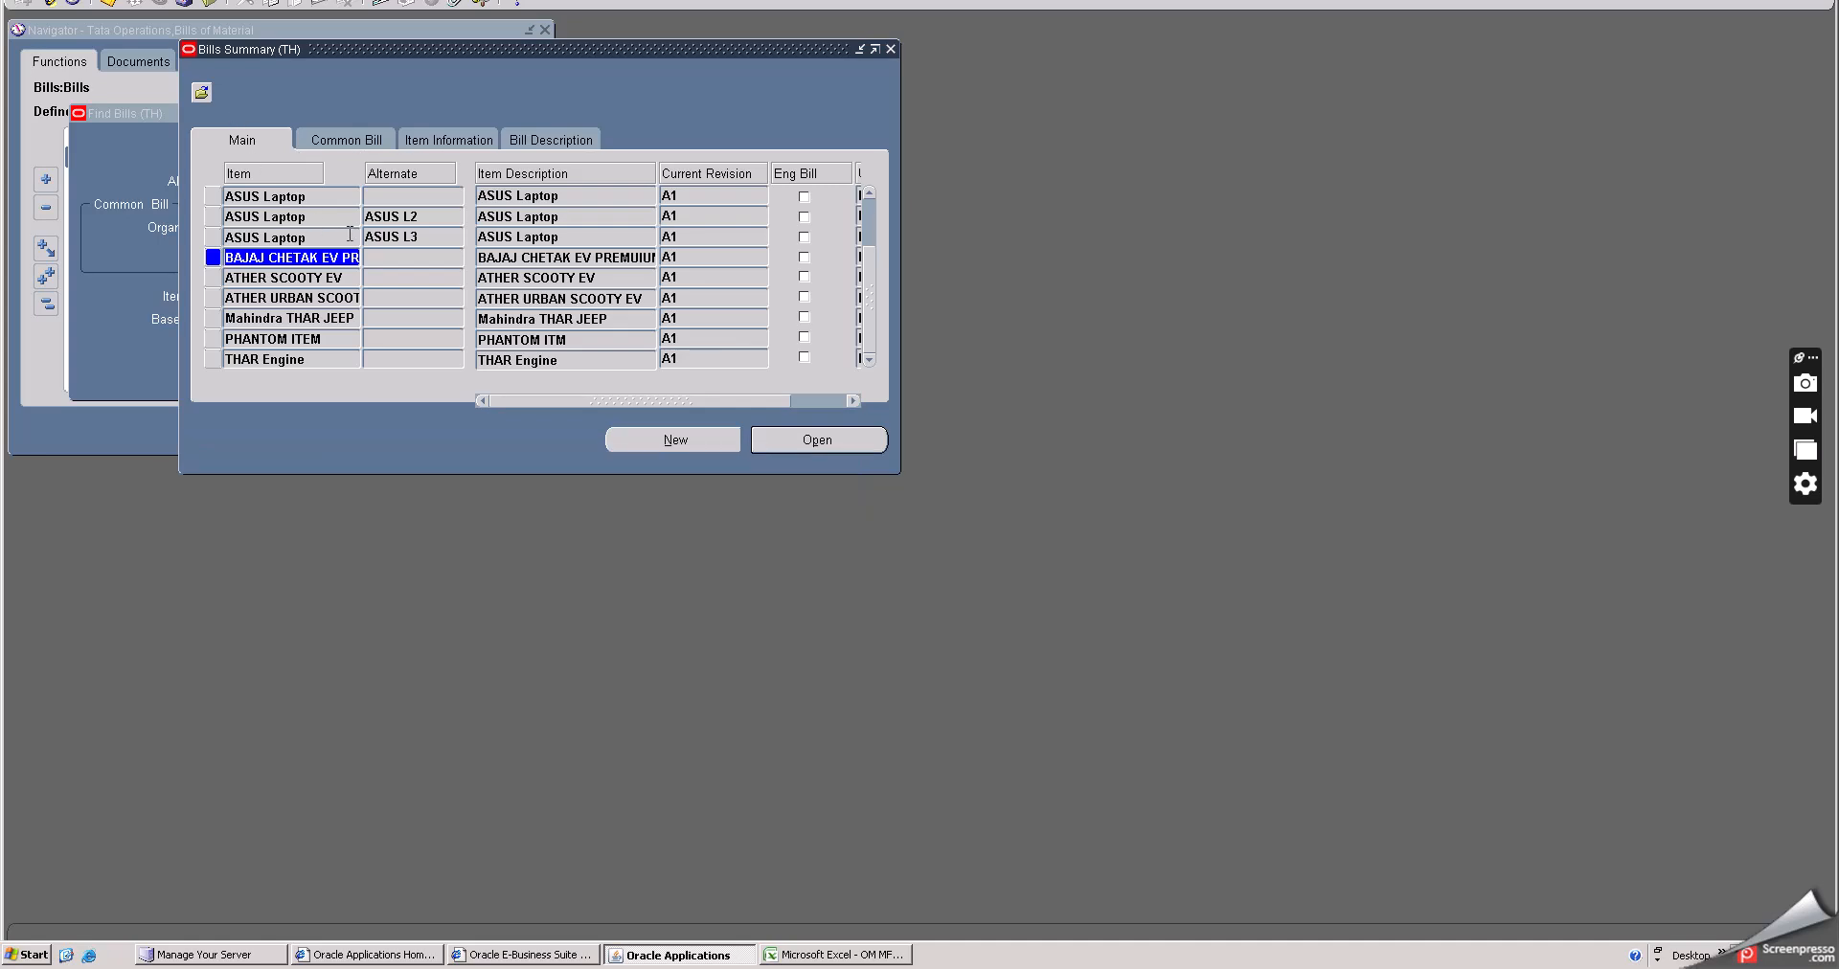
# - Switch to the Excel workbook and enter BAJAJ CHETAK EV PREMUIUM in cell F22 of the SUPPLIER WIP TYPE sheet
pyautogui.click(845, 956)
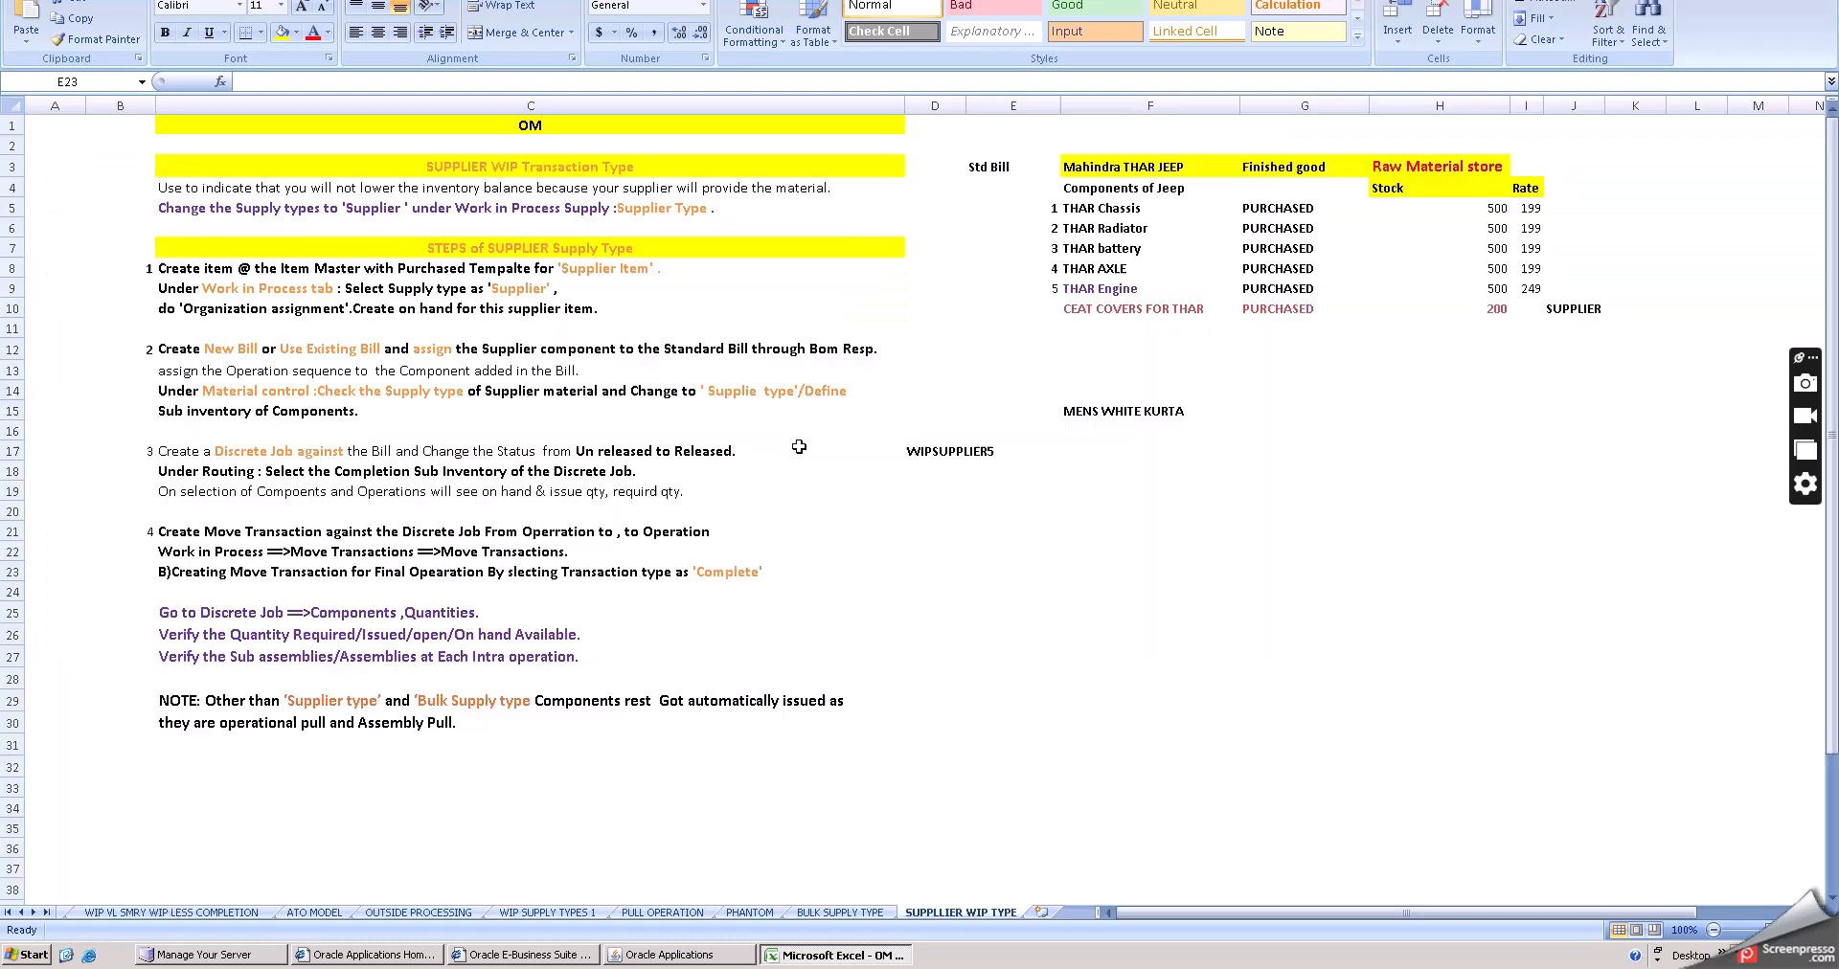
pyautogui.click(1079, 547)
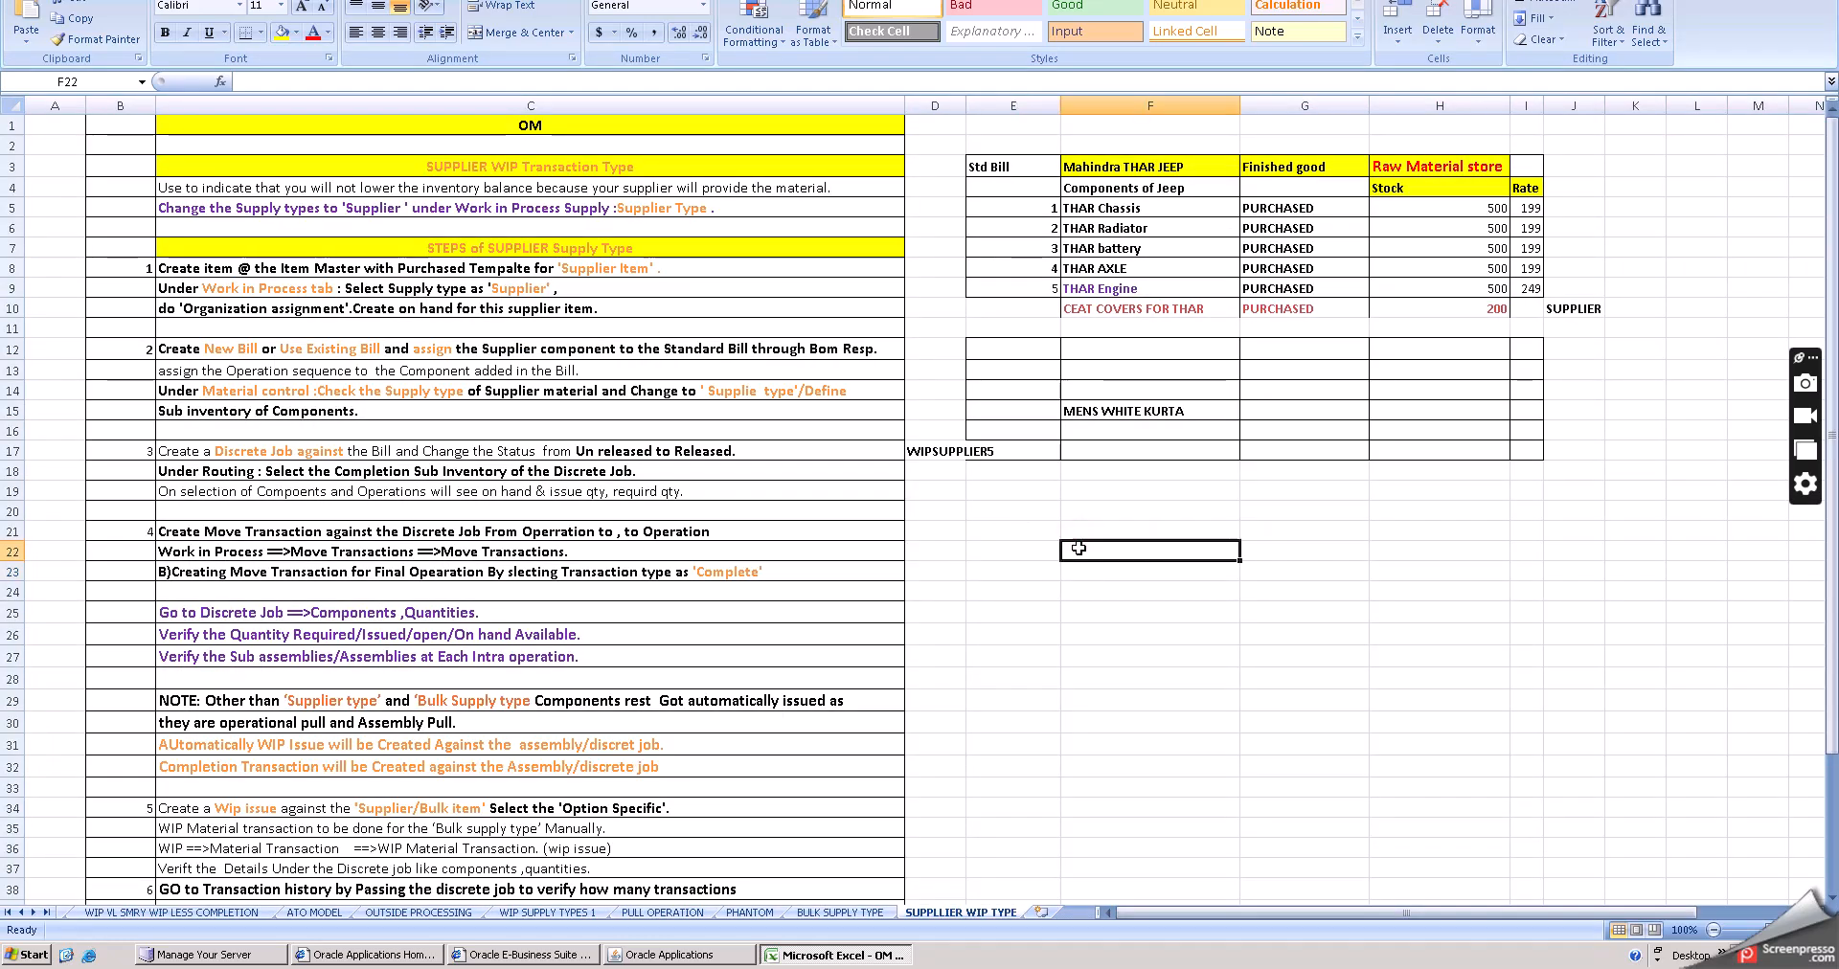
pyautogui.write('BAJAJ CHETAK EV PREMUIUM')
pyautogui.click(1106, 592)
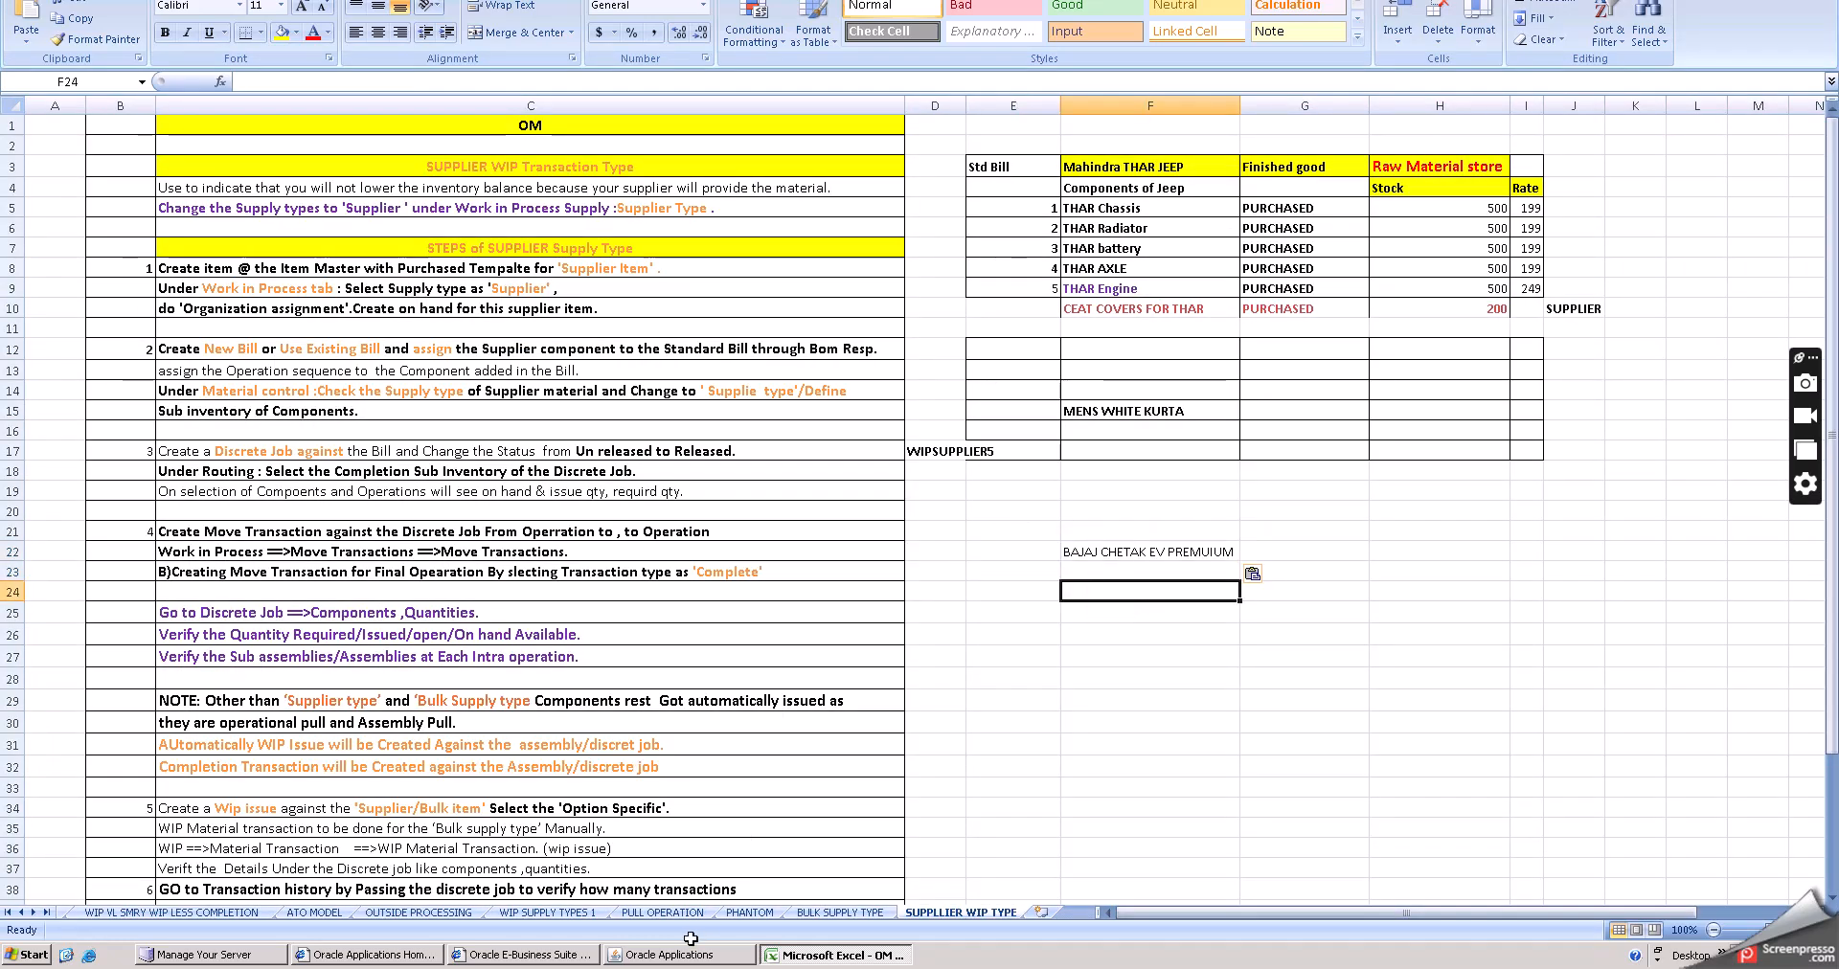
# - Return to Oracle Applications, search for all bills again and check the item name noted in the Excel sheet
pyautogui.hotkey('alt', 'Tab')
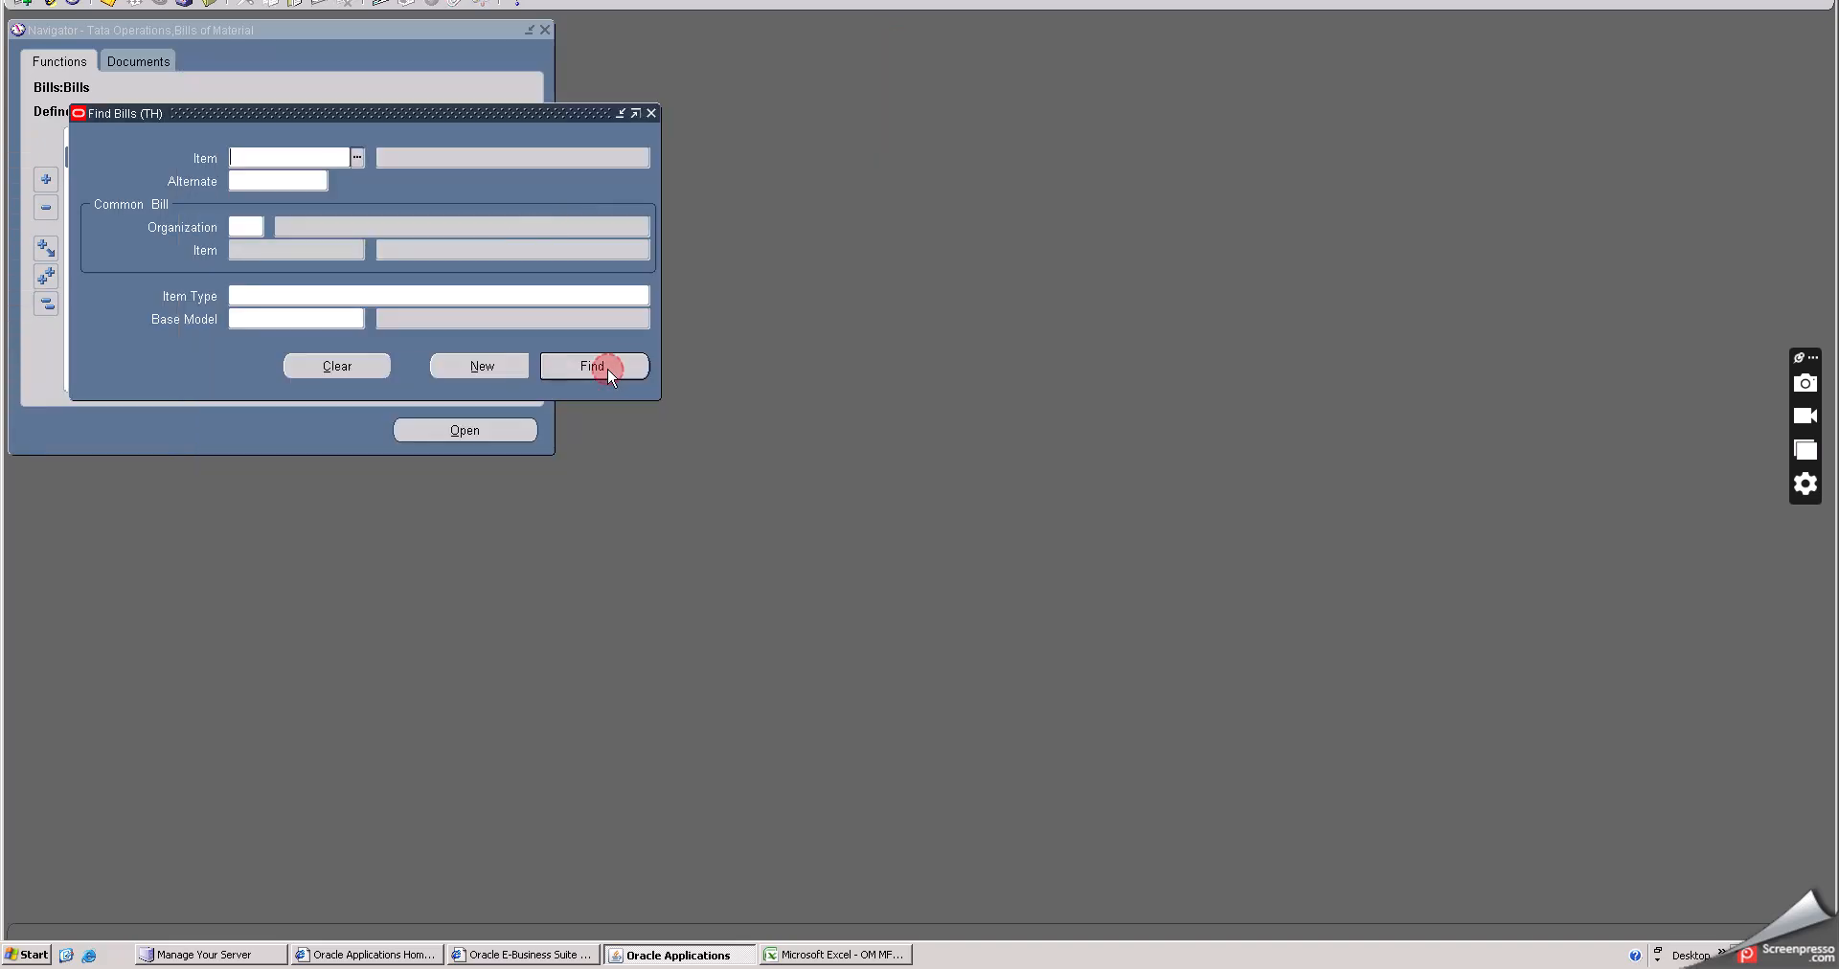
pyautogui.click(607, 365)
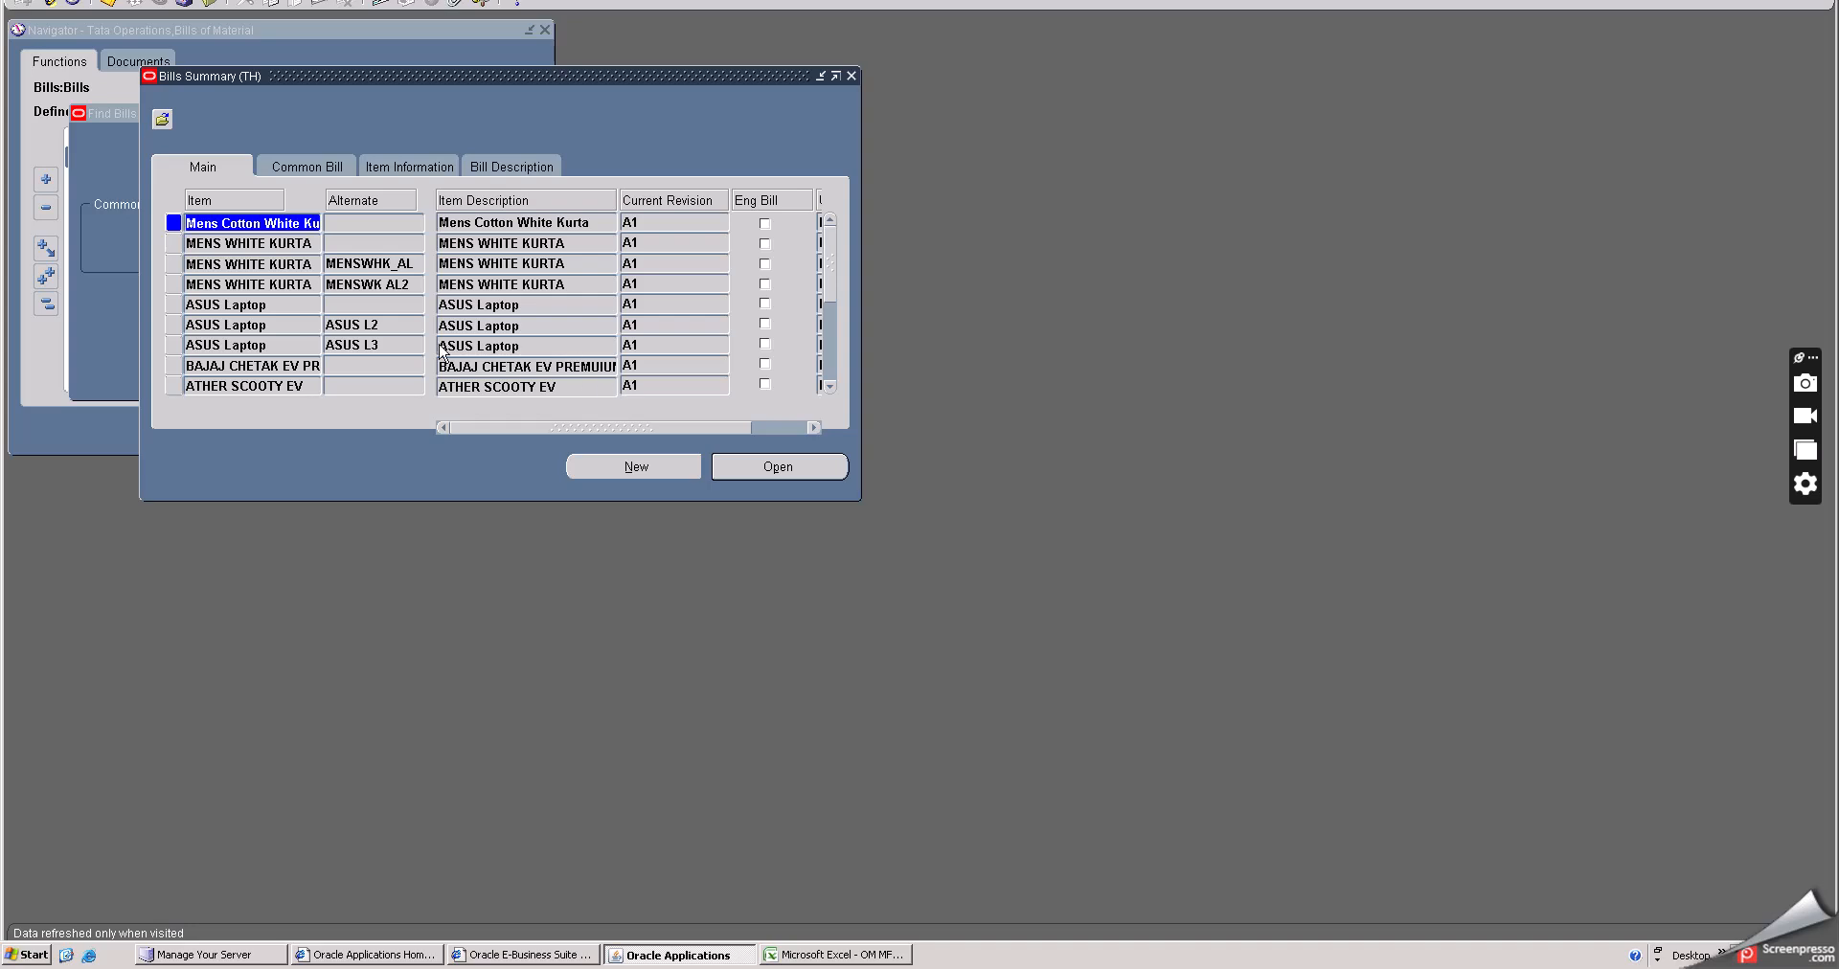
pyautogui.click(257, 387)
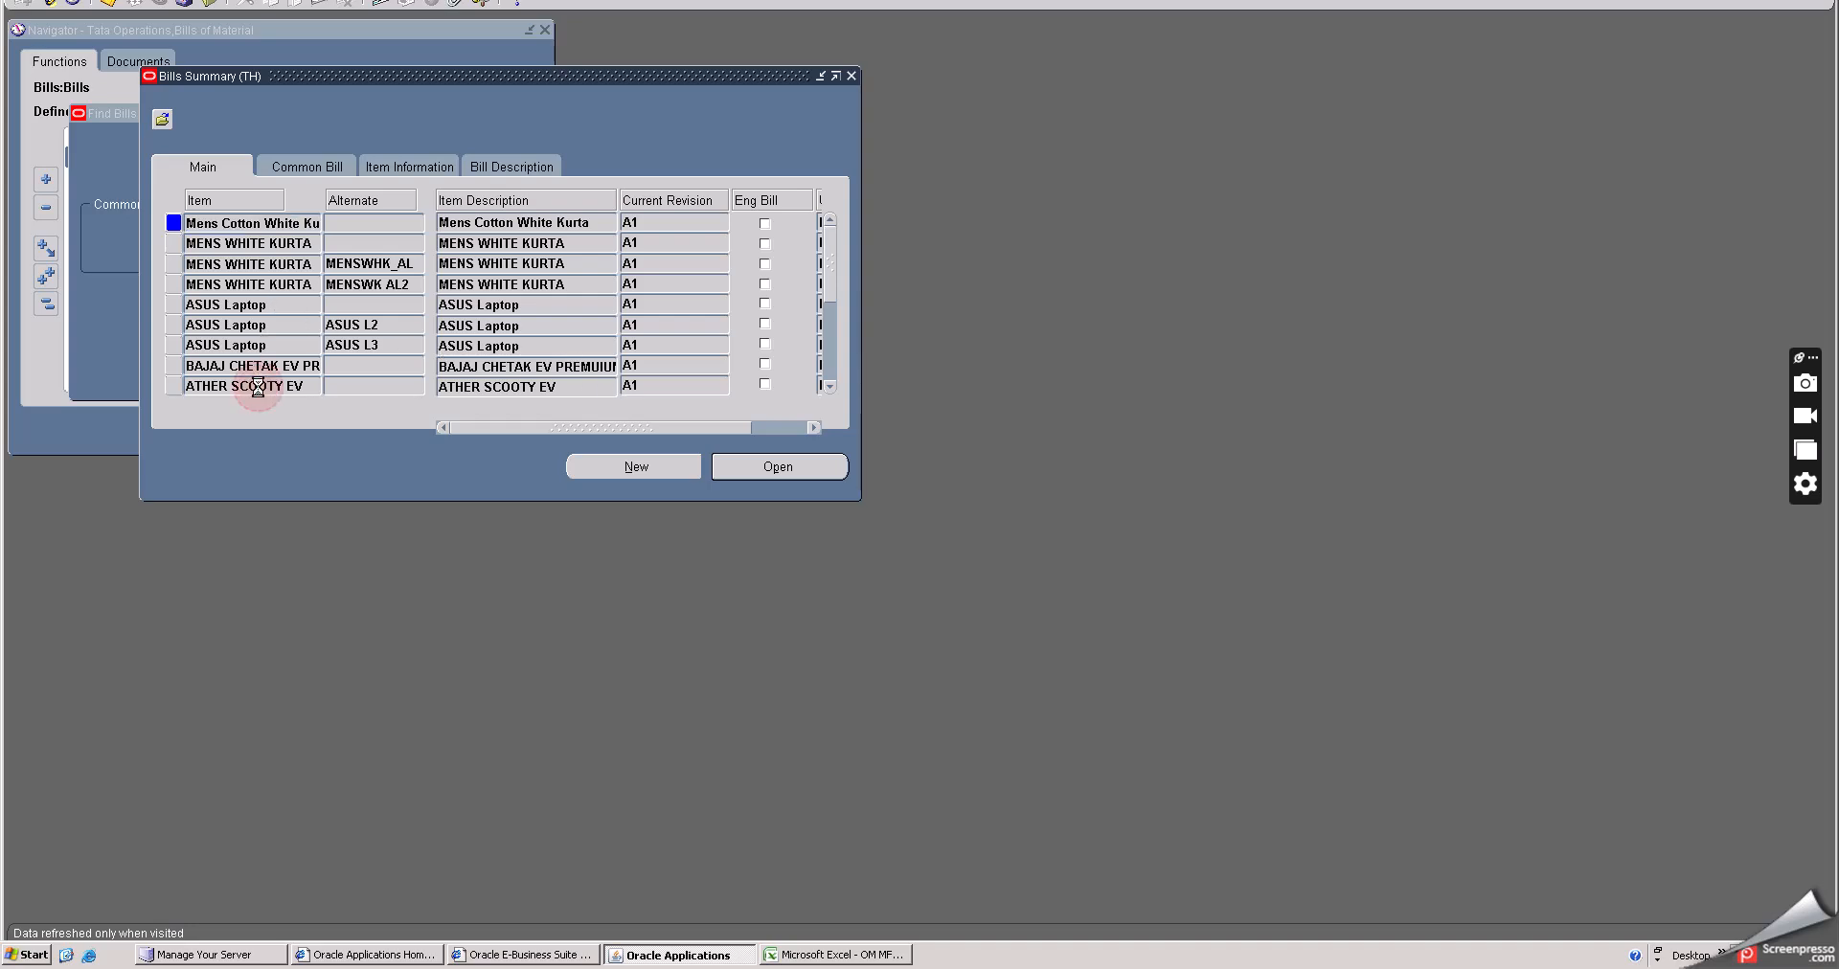
pyautogui.click(839, 954)
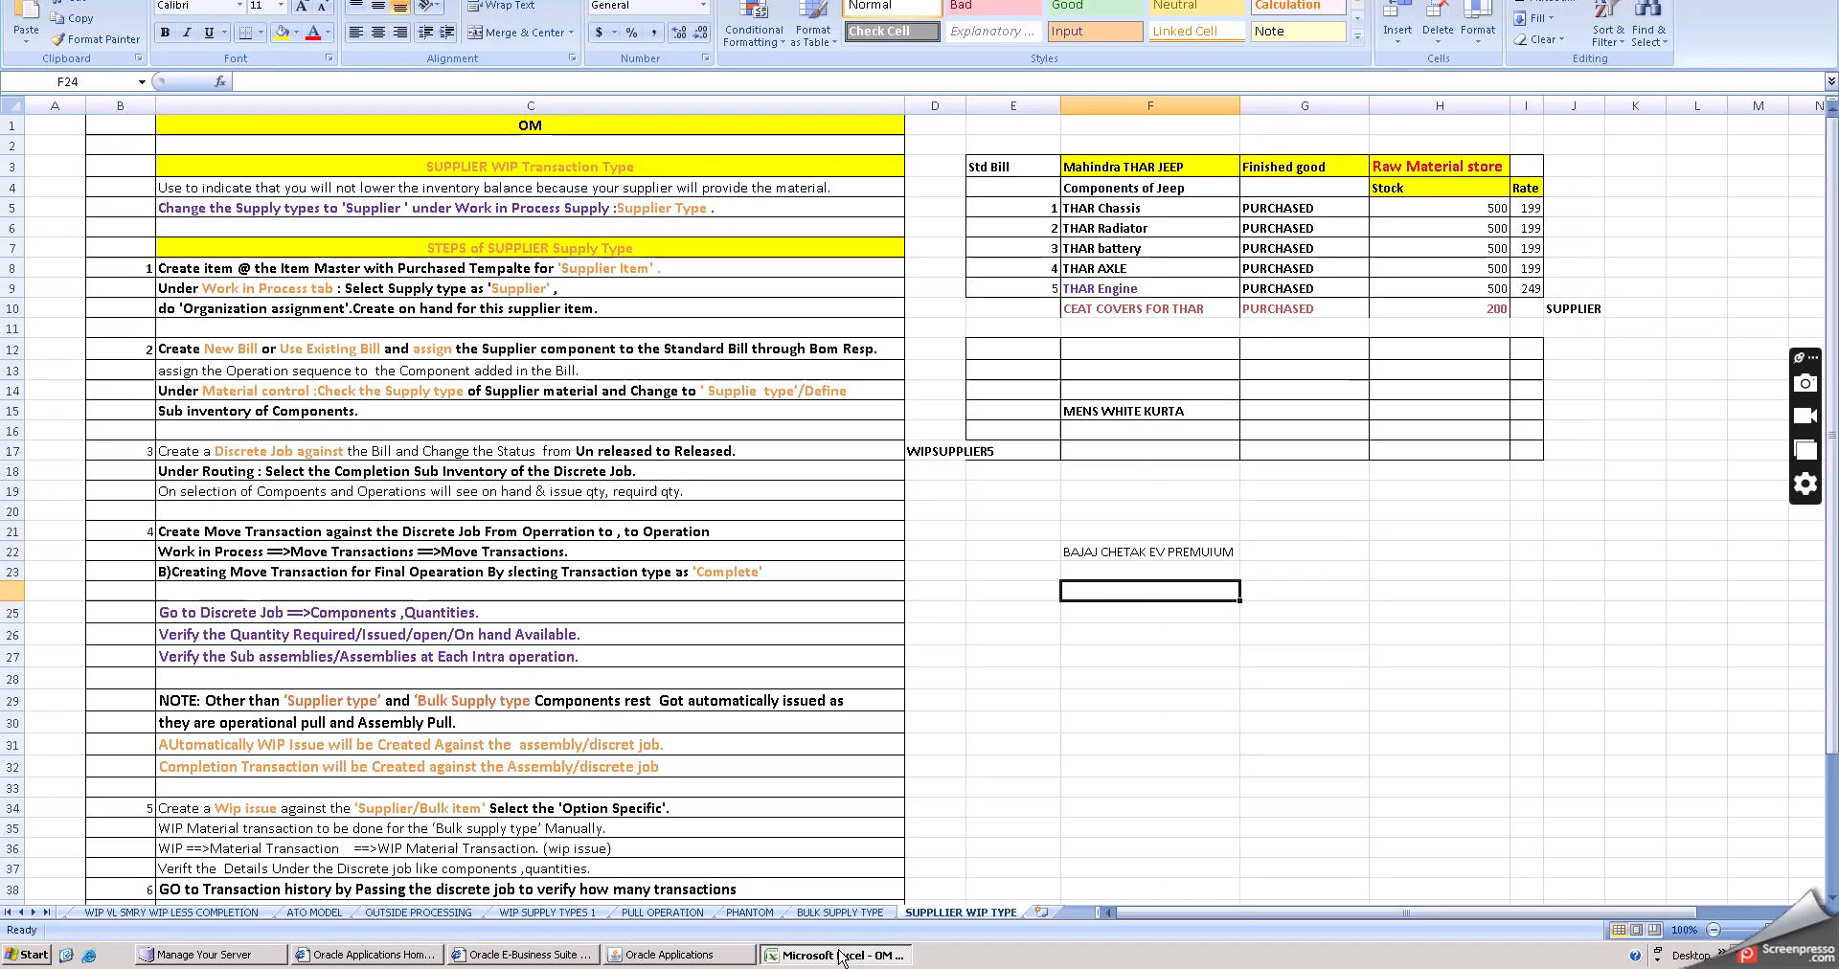
pyautogui.hotkey('alt', 'Tab')
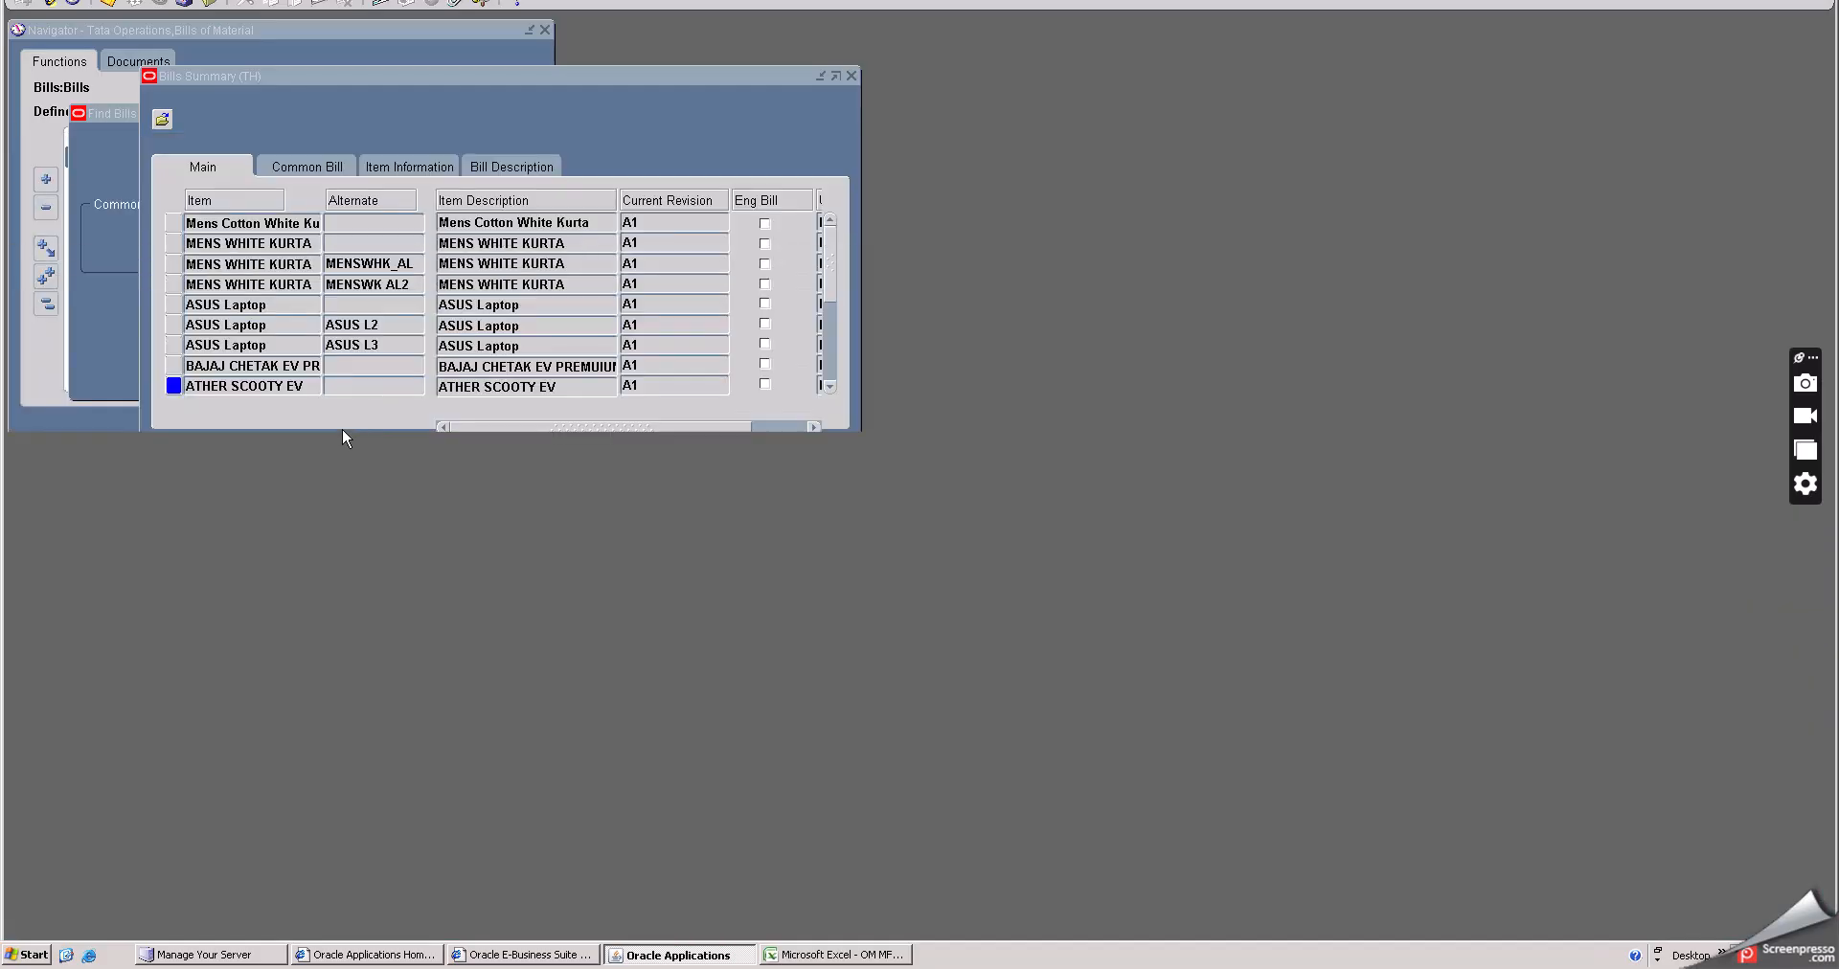
# - Reopen the BAJAJ CHETAK EV PREMUIUM bill and examine its Battery component
pyautogui.click(298, 366)
pyautogui.click(762, 468)
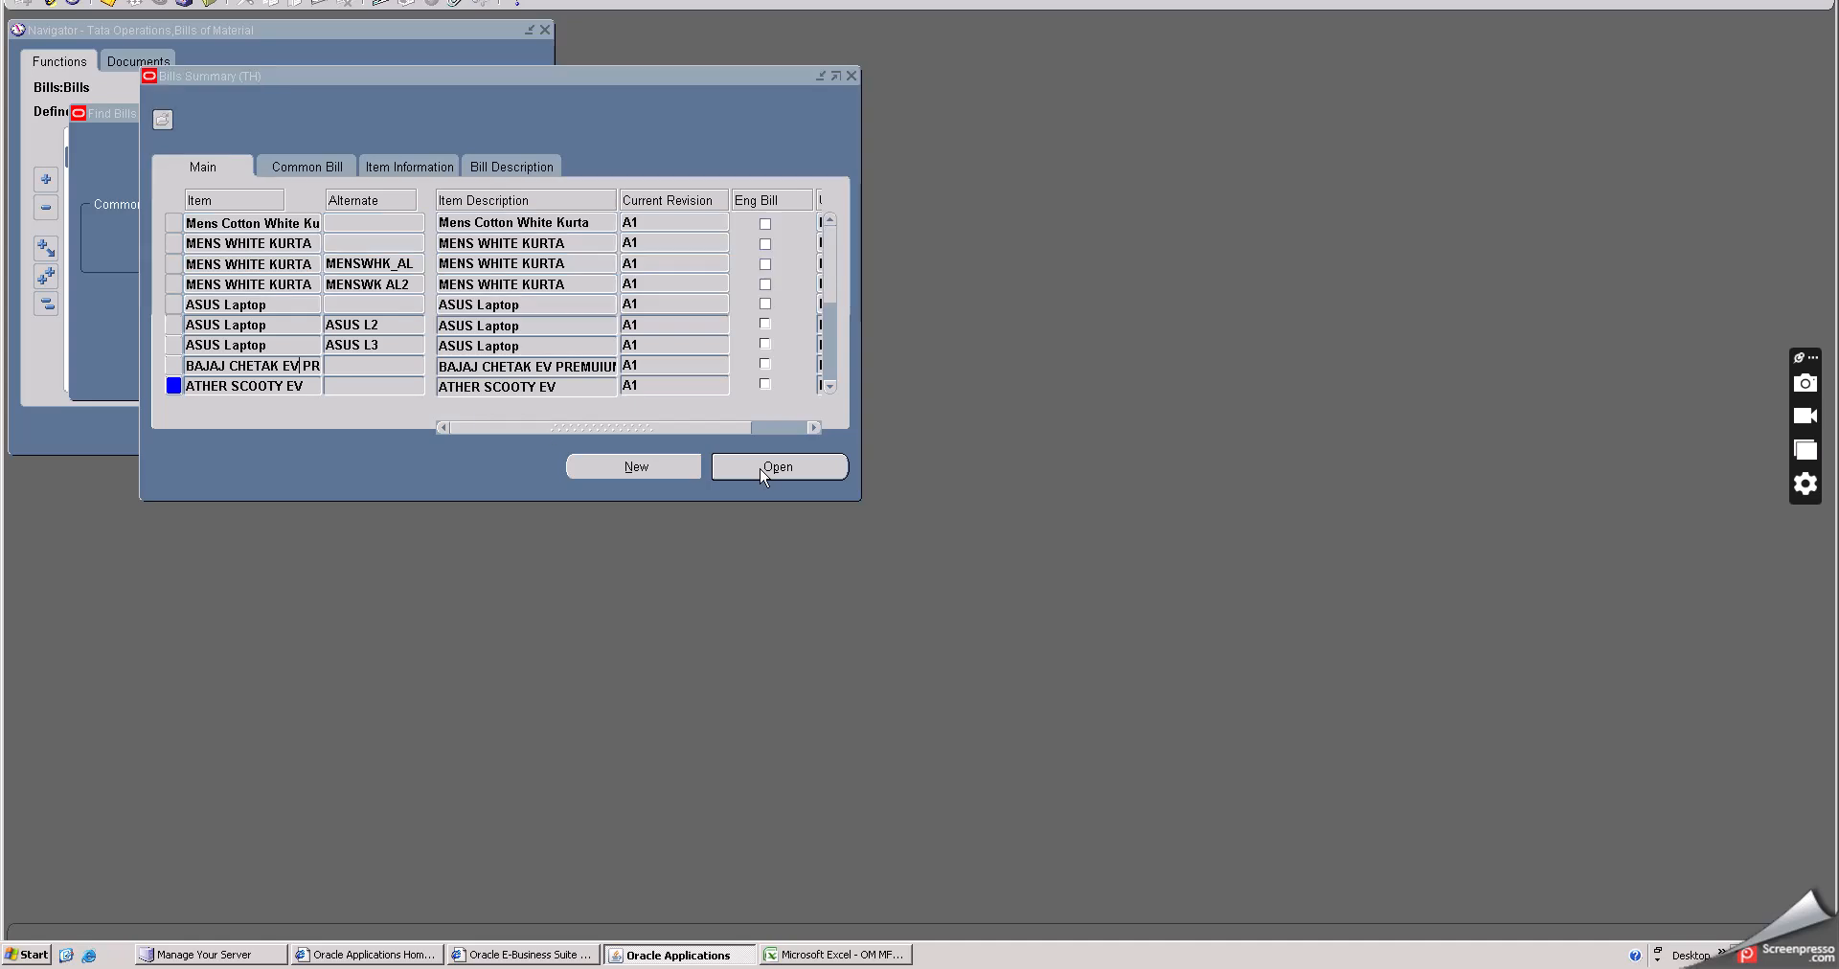
pyautogui.click(978, 519)
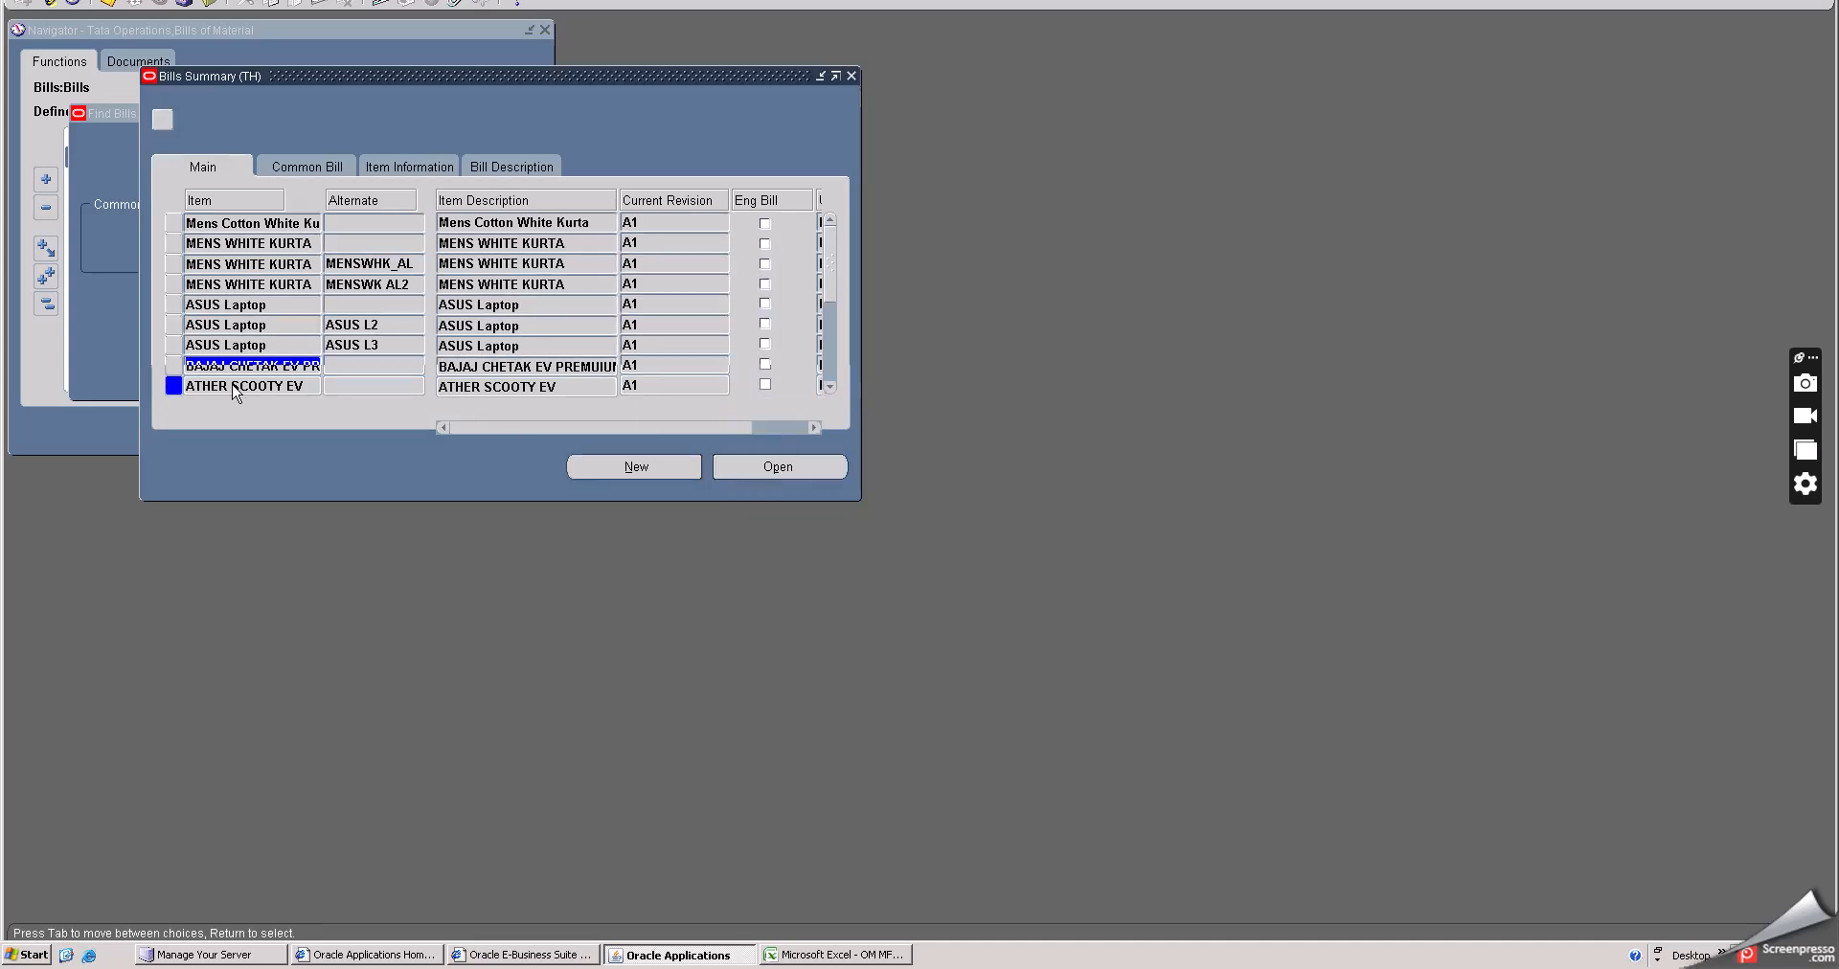
pyautogui.click(740, 469)
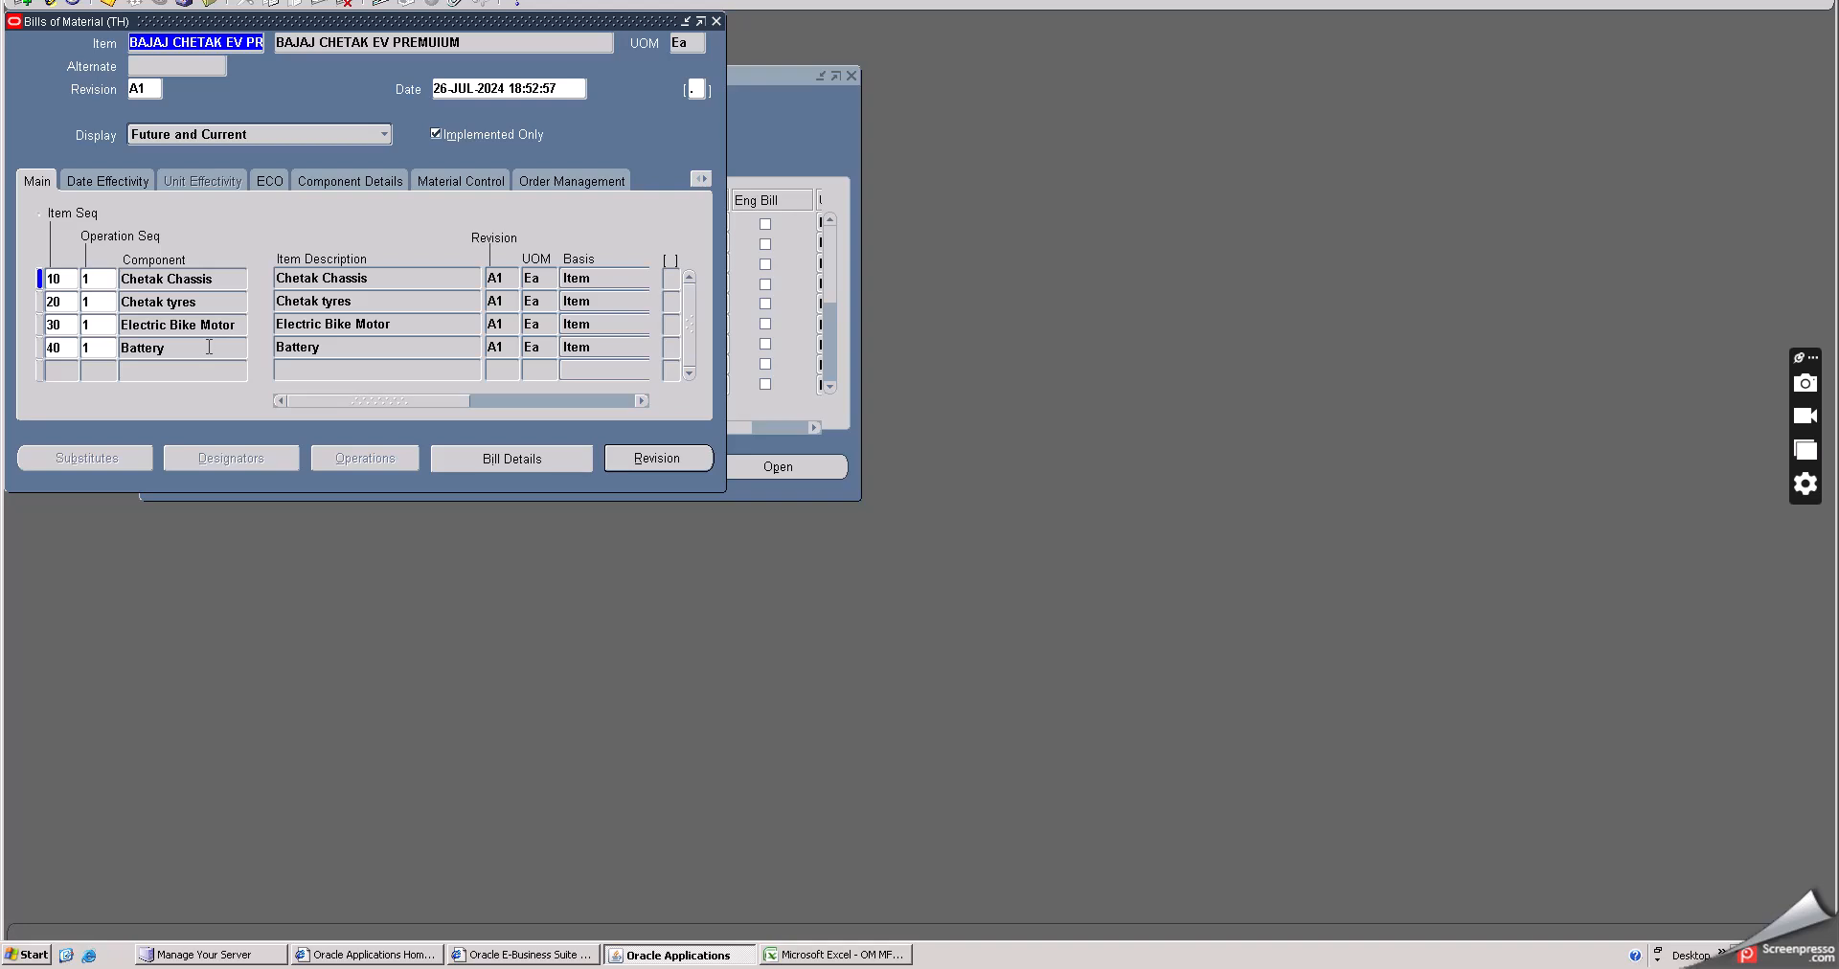
pyautogui.click(208, 348)
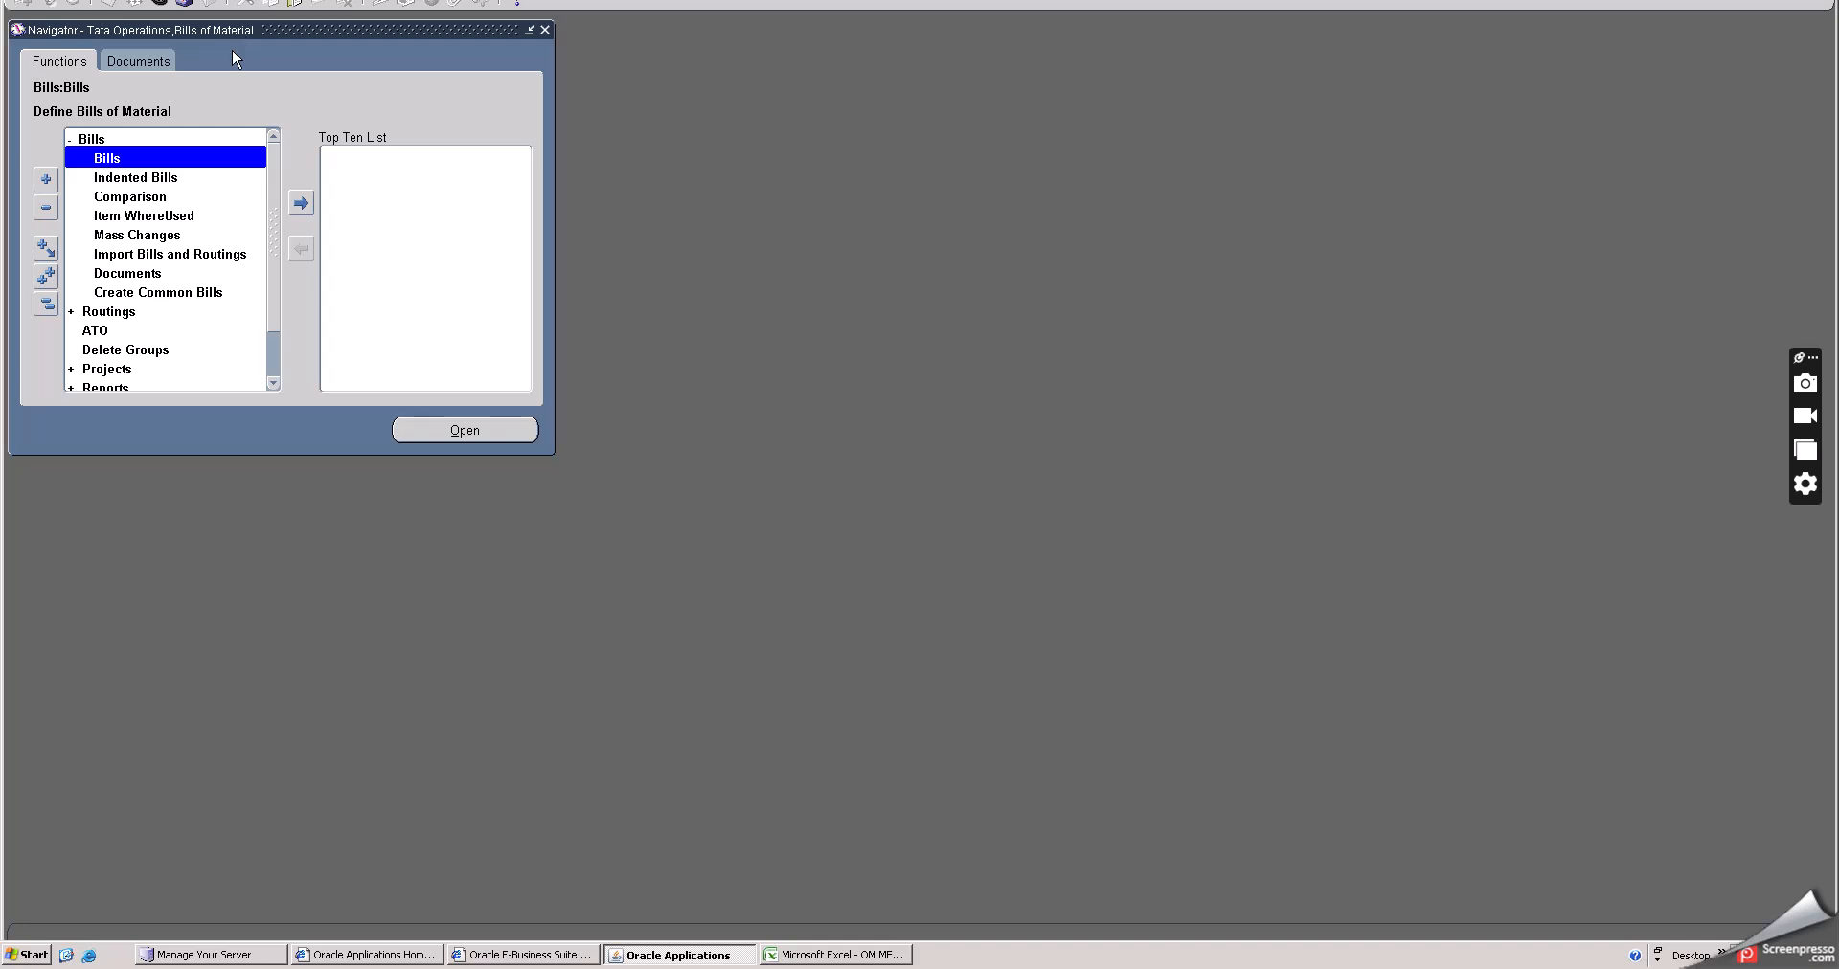
# - Switch the responsibility to Tata Operations IND,Inventory Managment Super User
pyautogui.click(163, 4)
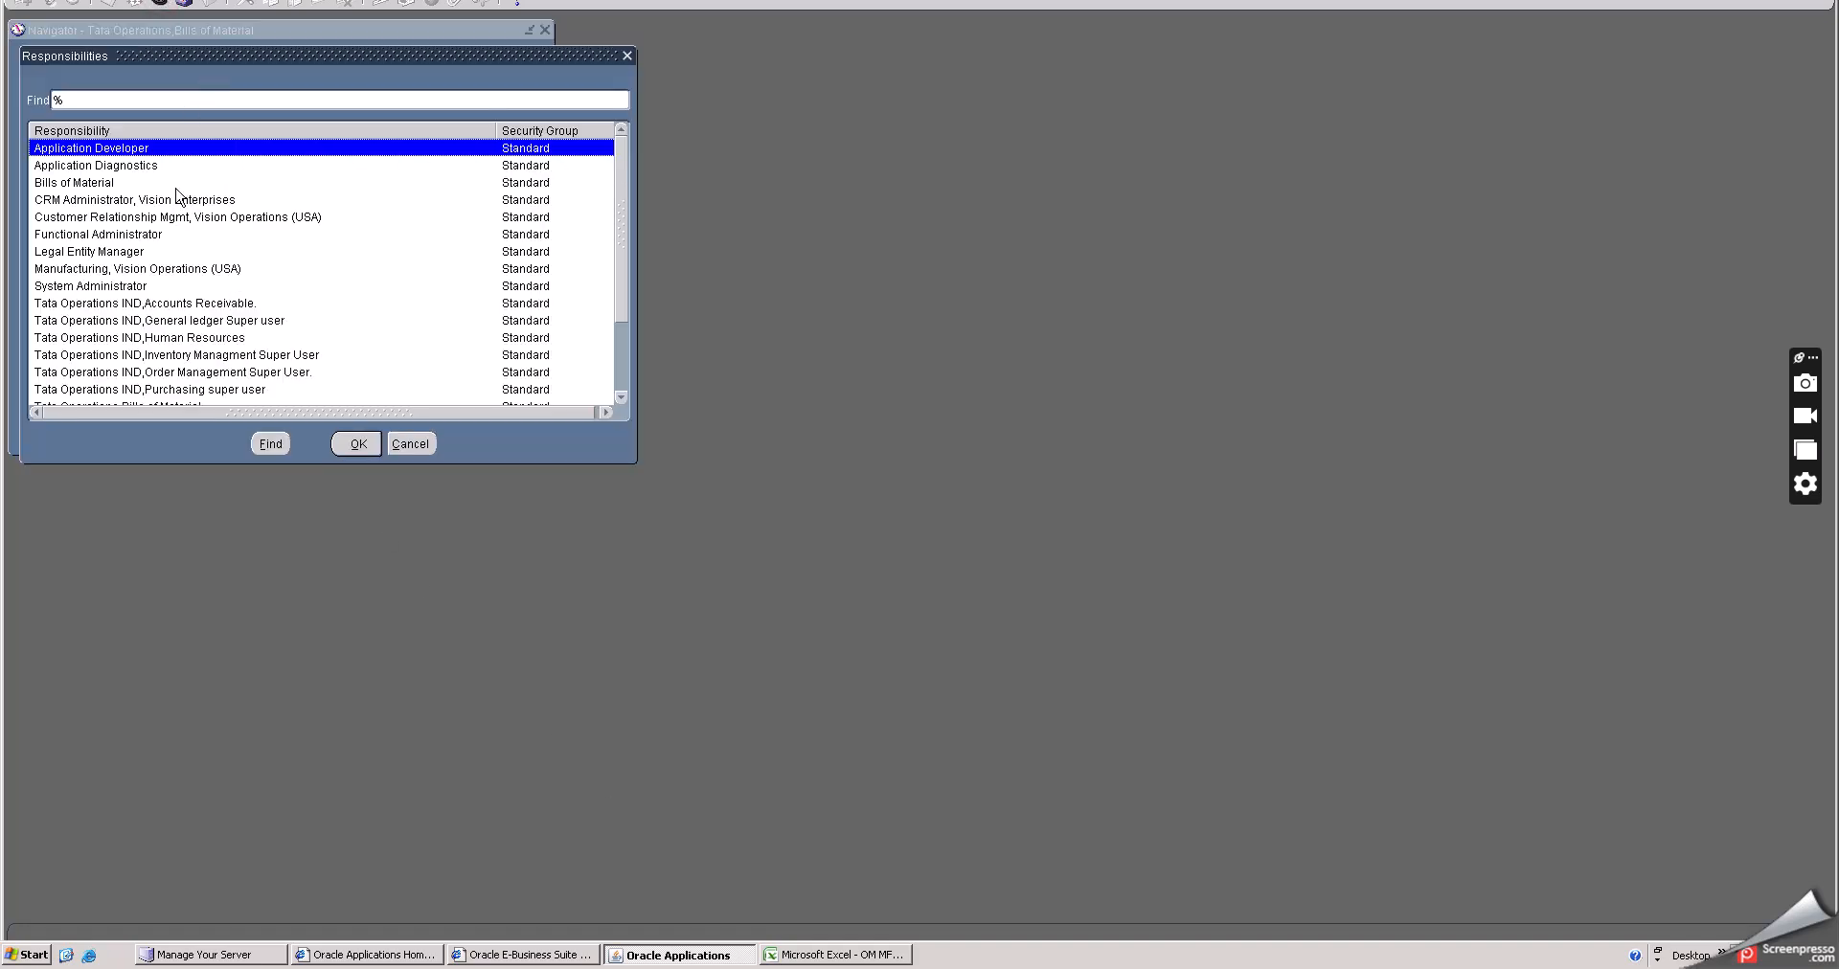
pyautogui.click(167, 355)
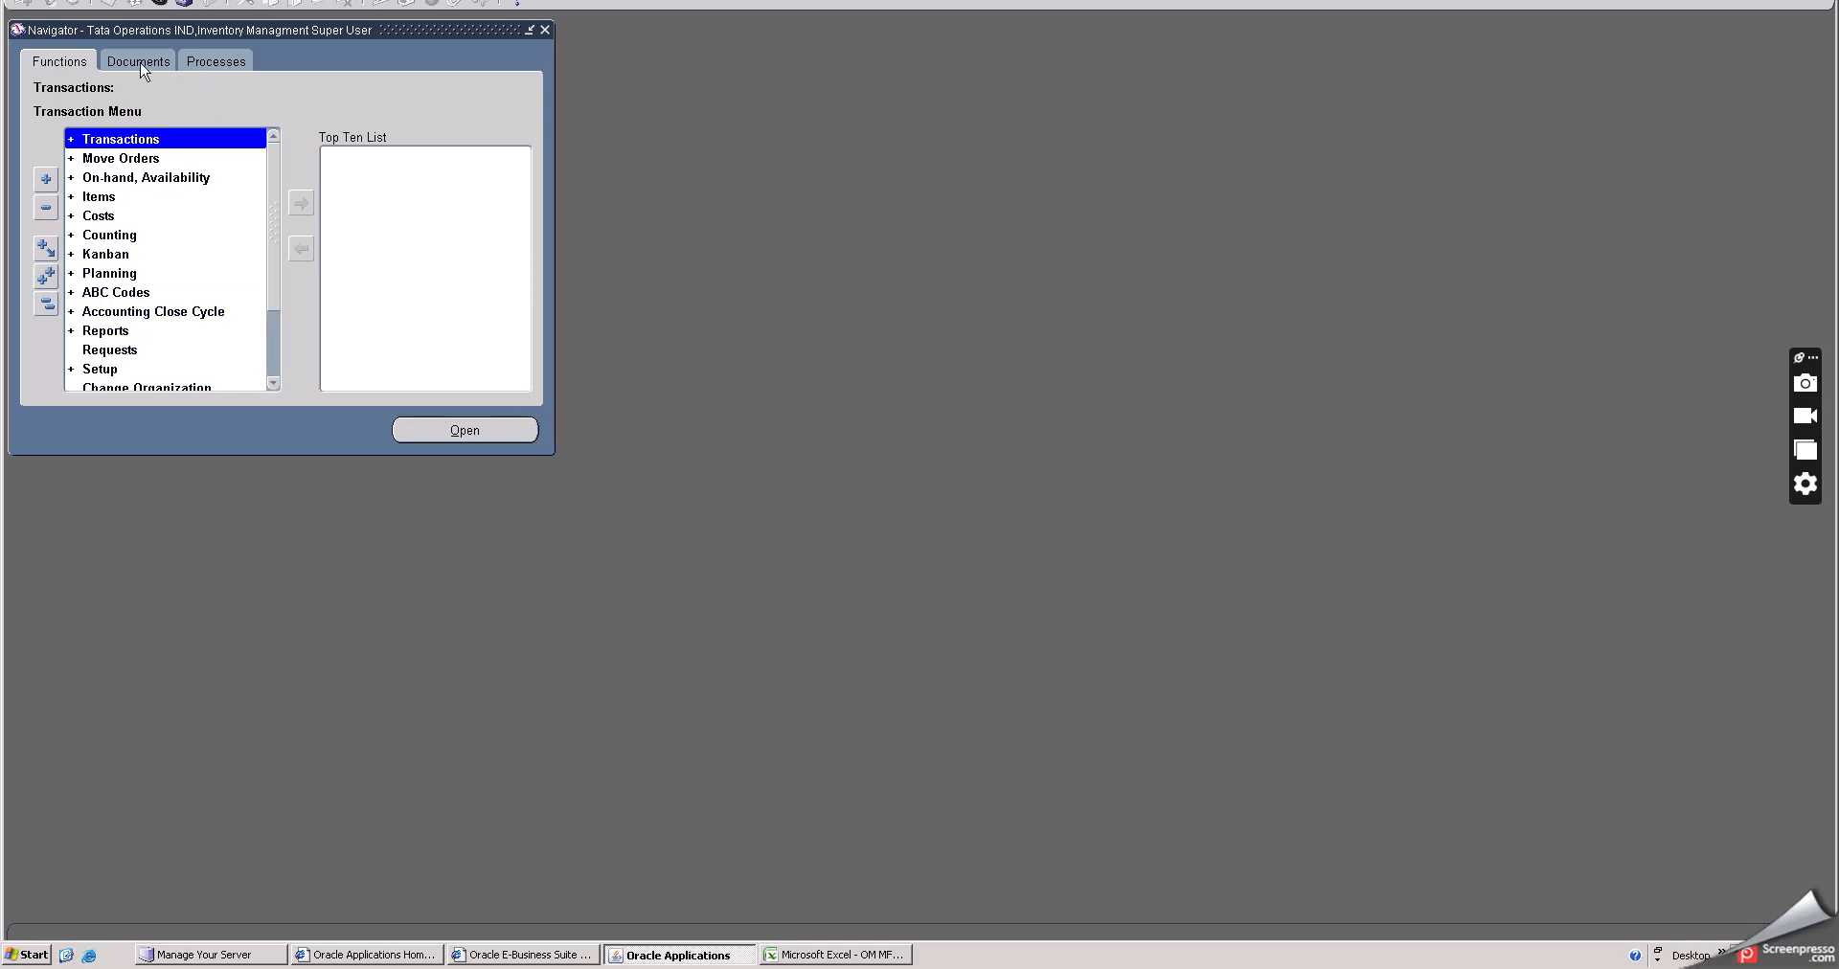
# - Switch the responsibility to Tata Operations,Bills of Material
pyautogui.click(166, 2)
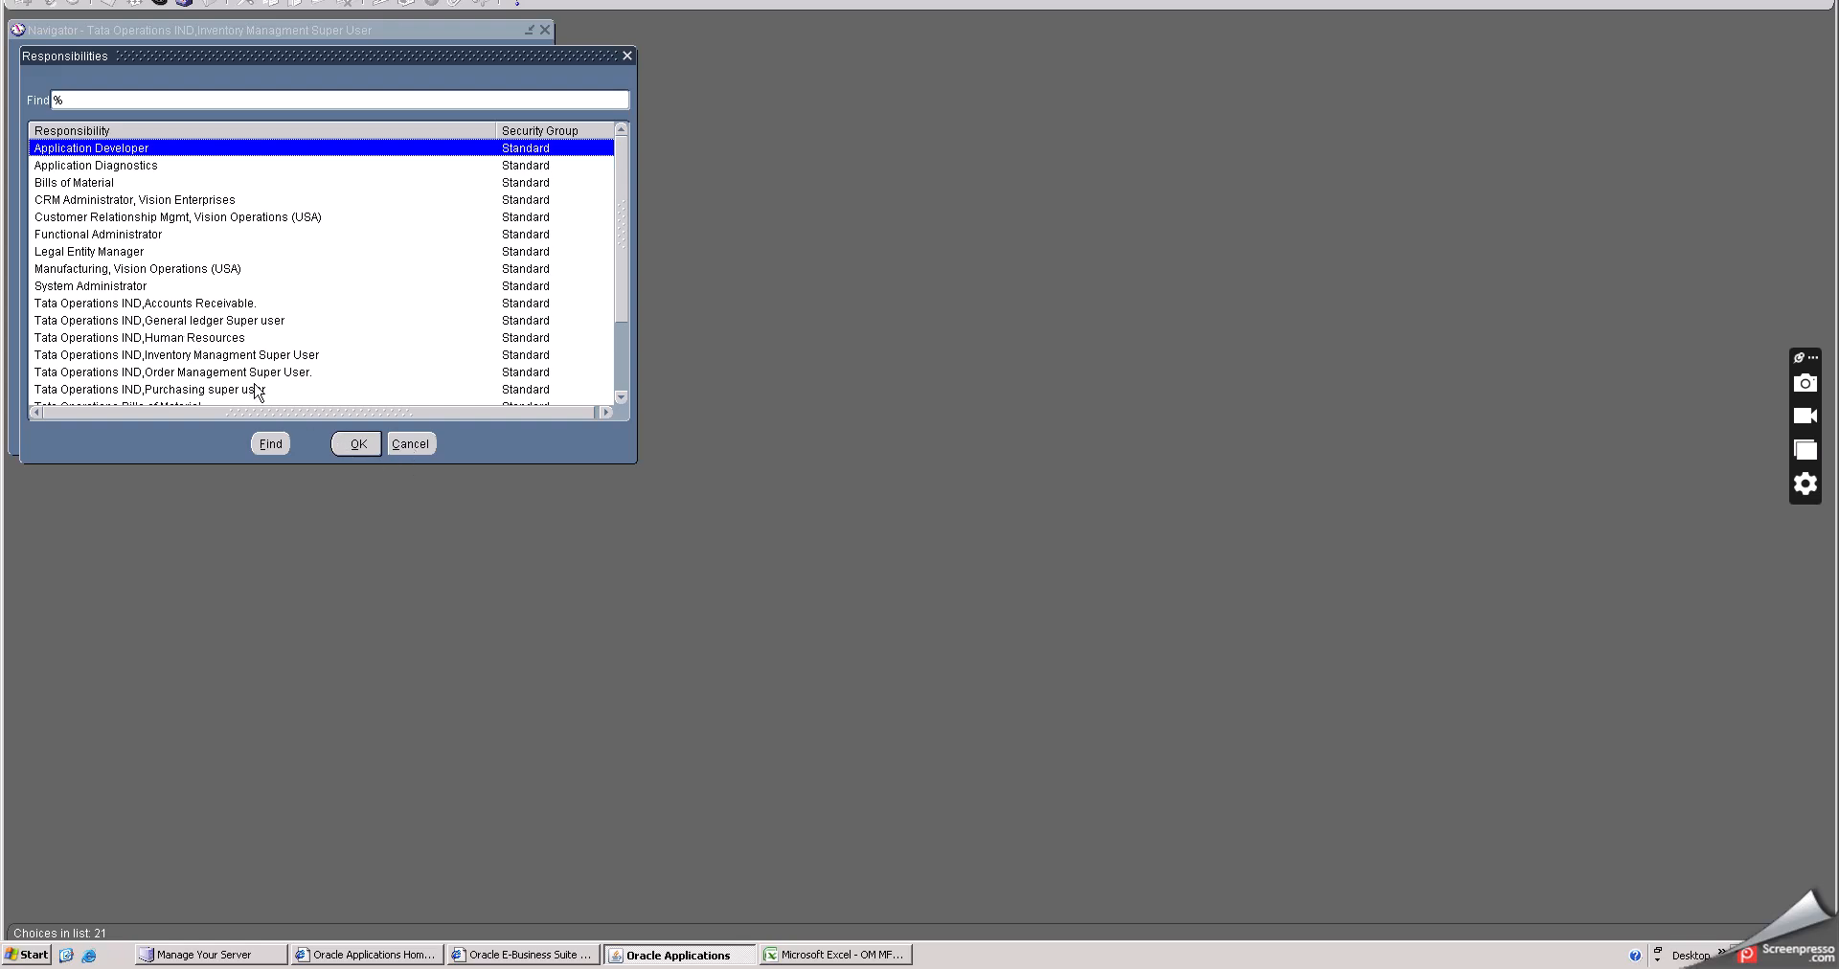
pyautogui.scroll(-2, 234, 359)
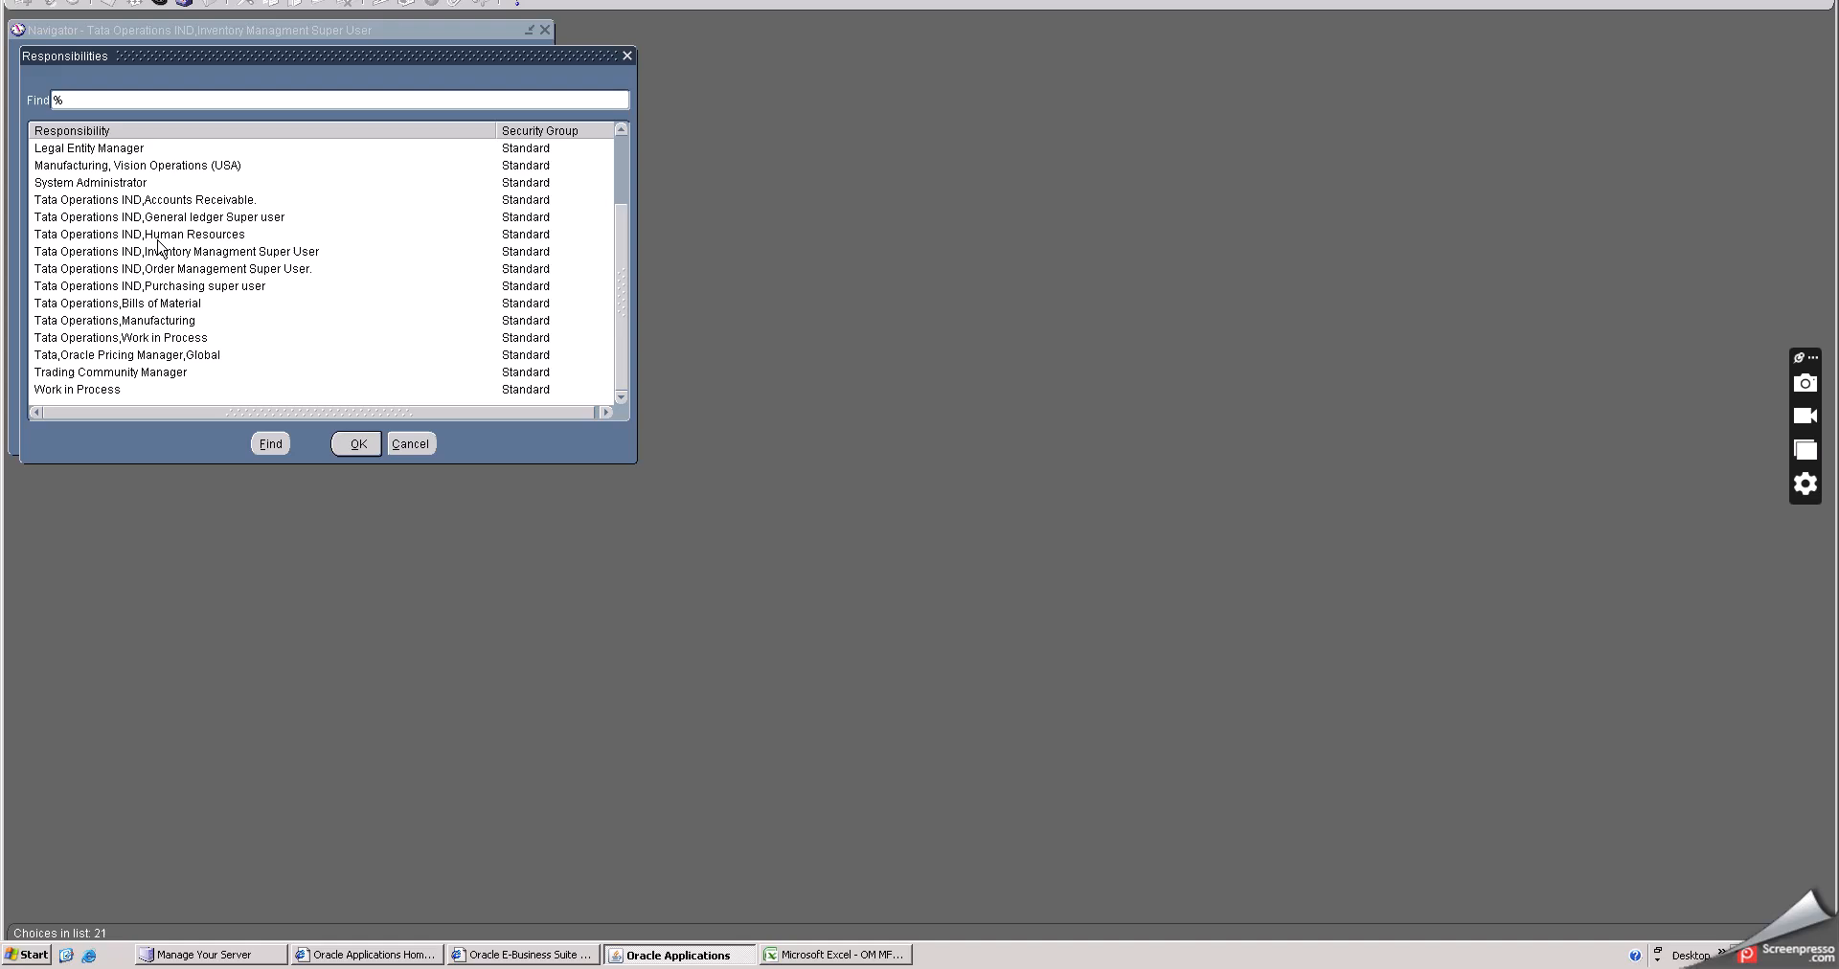
pyautogui.click(156, 305)
pyautogui.click(348, 446)
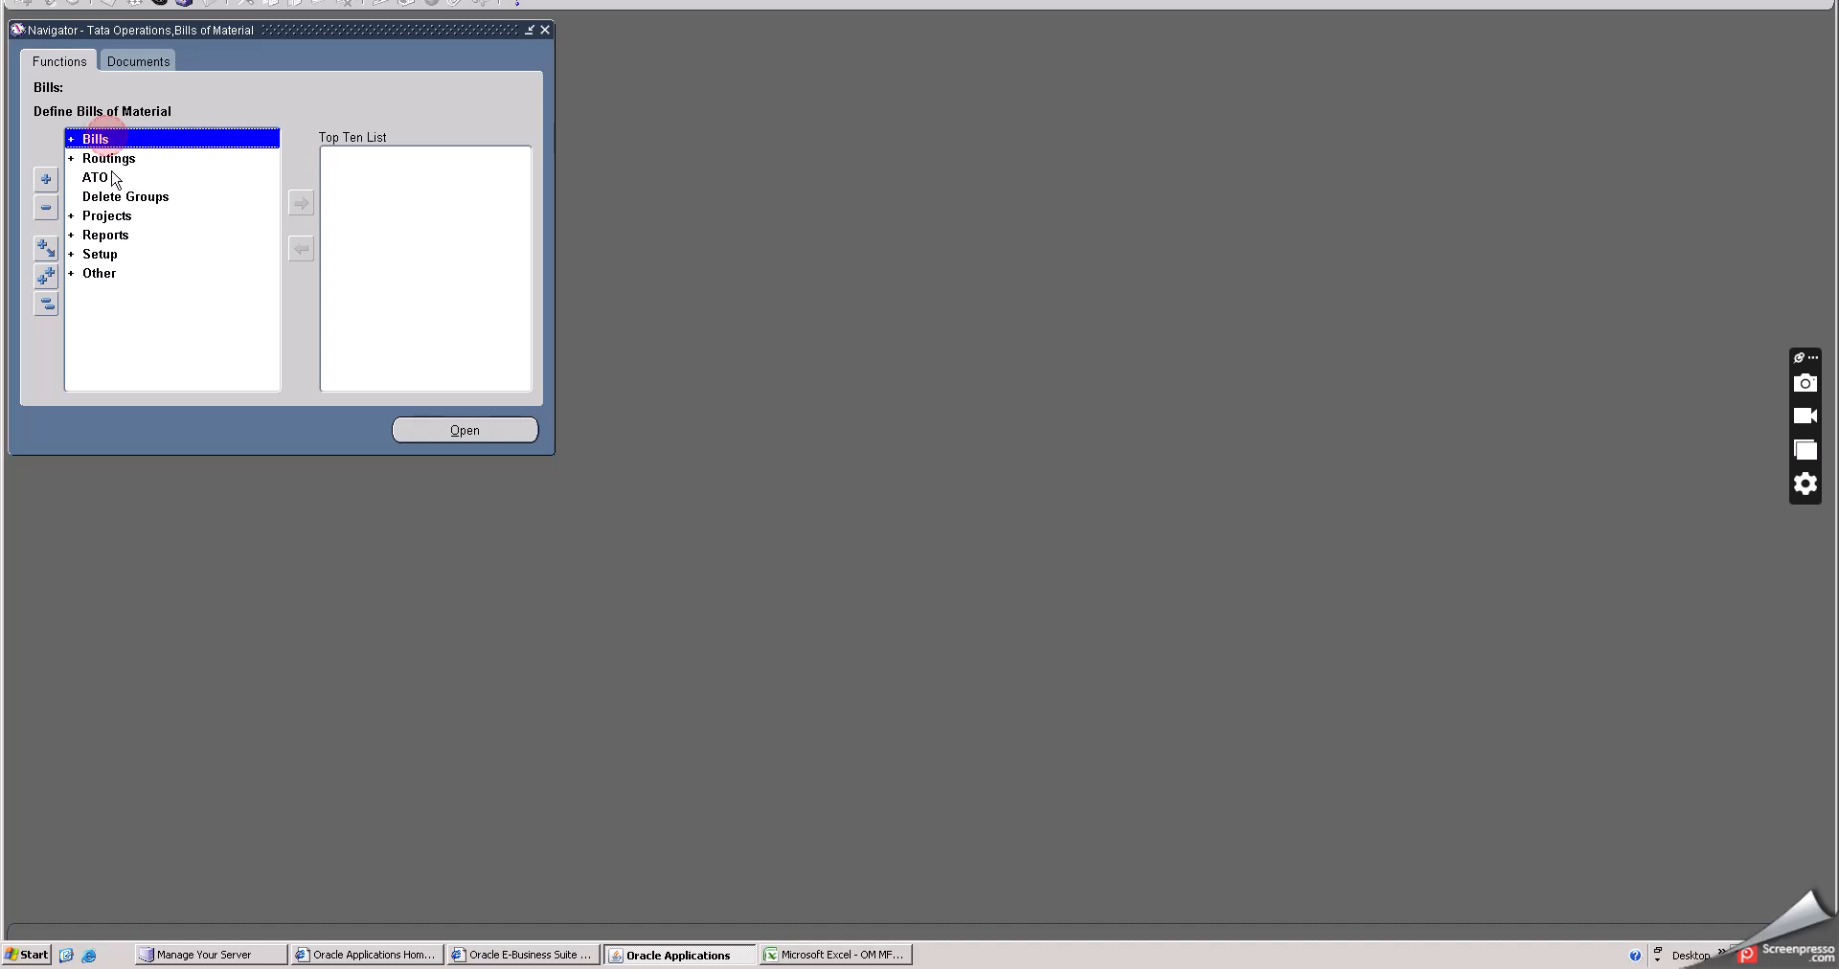
# - Open the Alternates definition from the Bills of Material setup for the Tata Hyderabad Inventory org
pyautogui.doubleClick(109, 142)
pyautogui.scroll(-1, 132, 278)
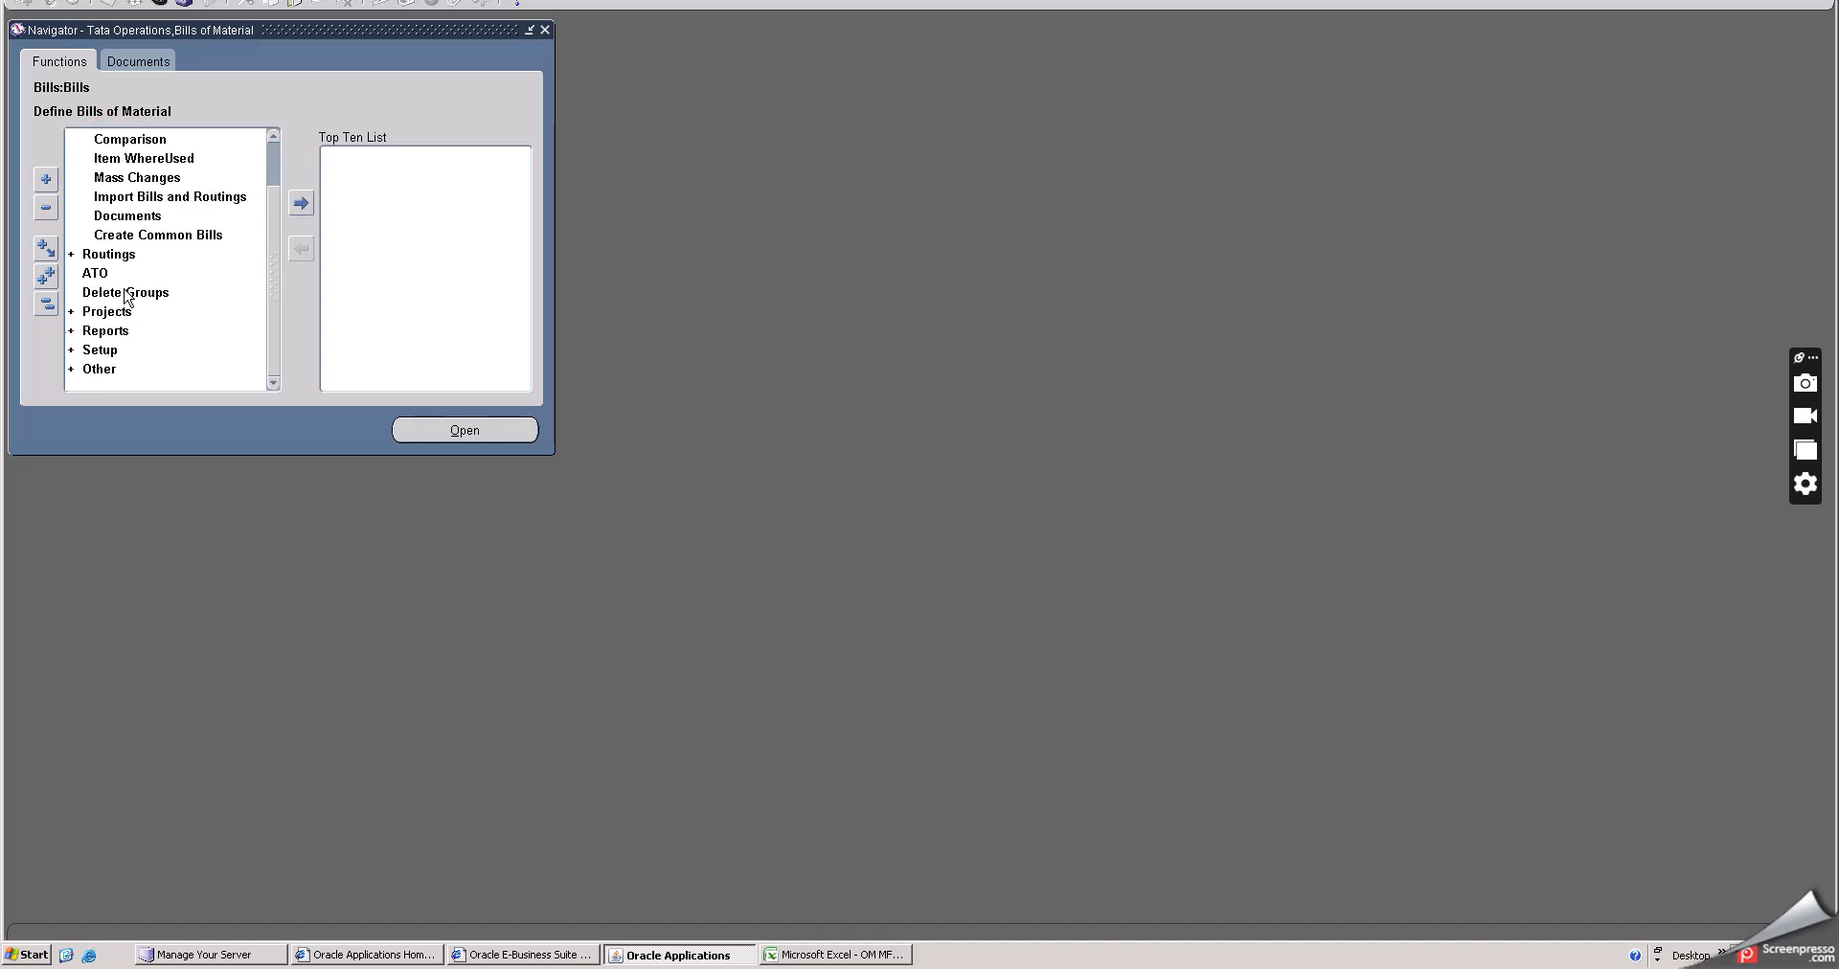
pyautogui.doubleClick(108, 353)
pyautogui.scroll(-4, 141, 275)
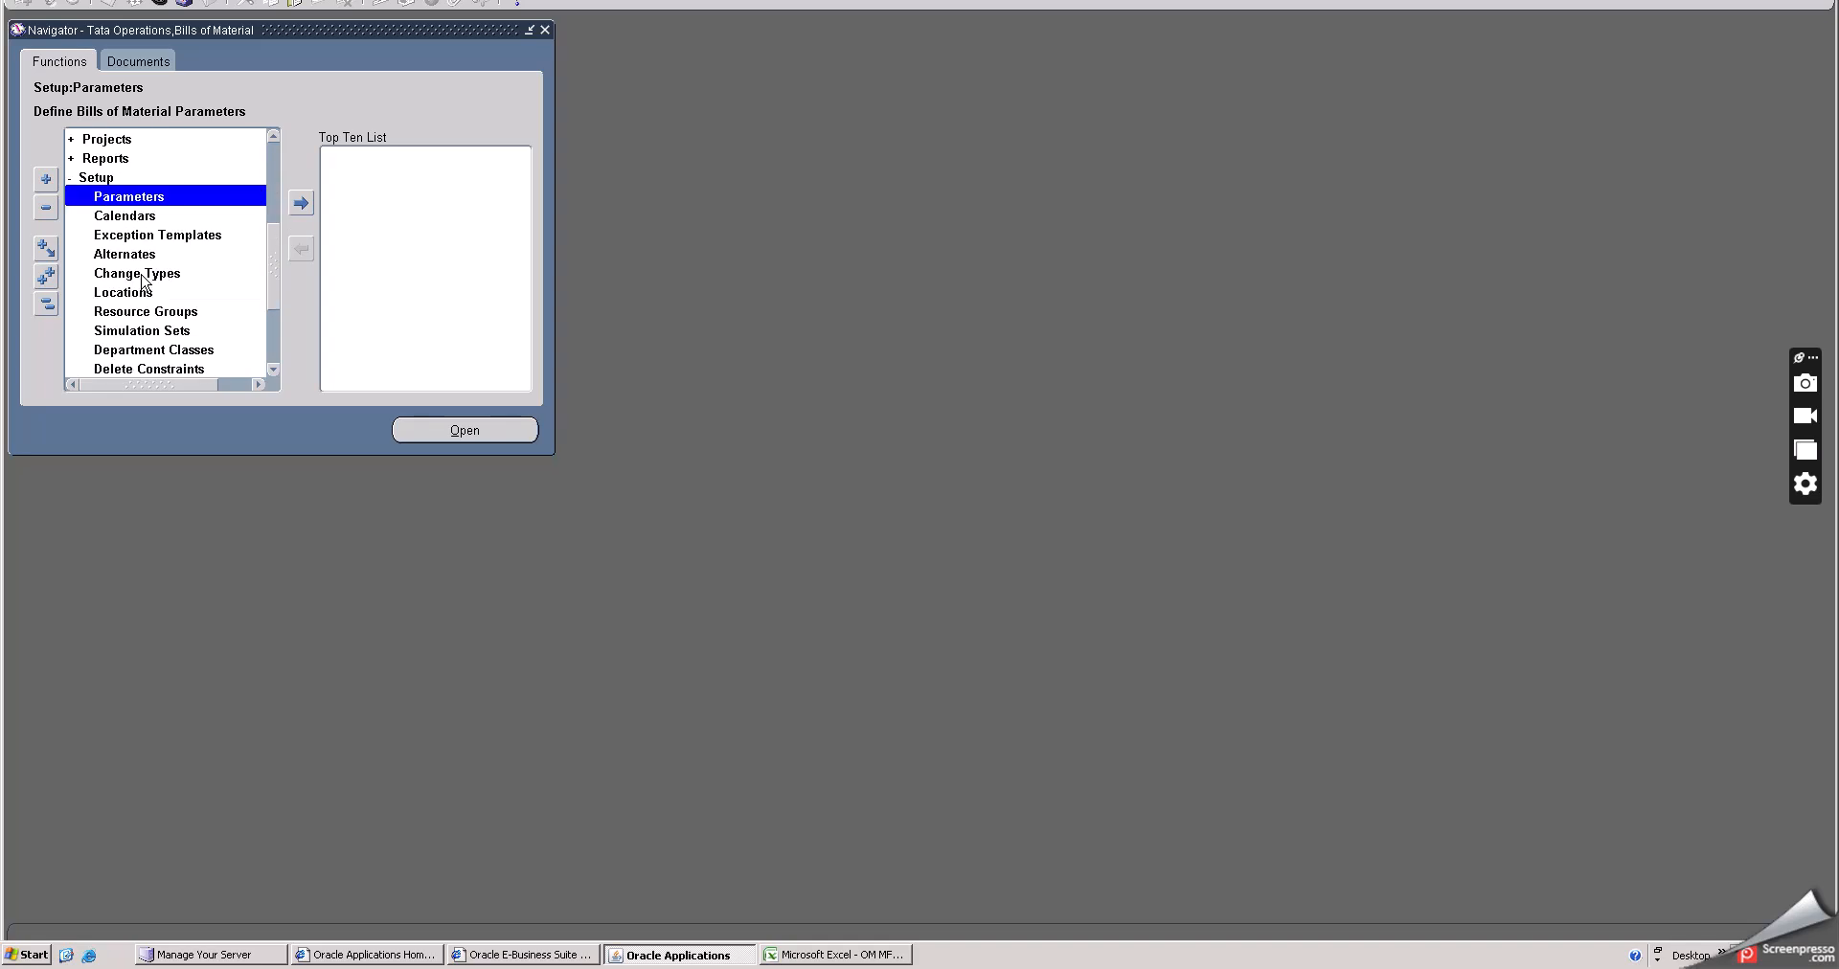
pyautogui.click(124, 197)
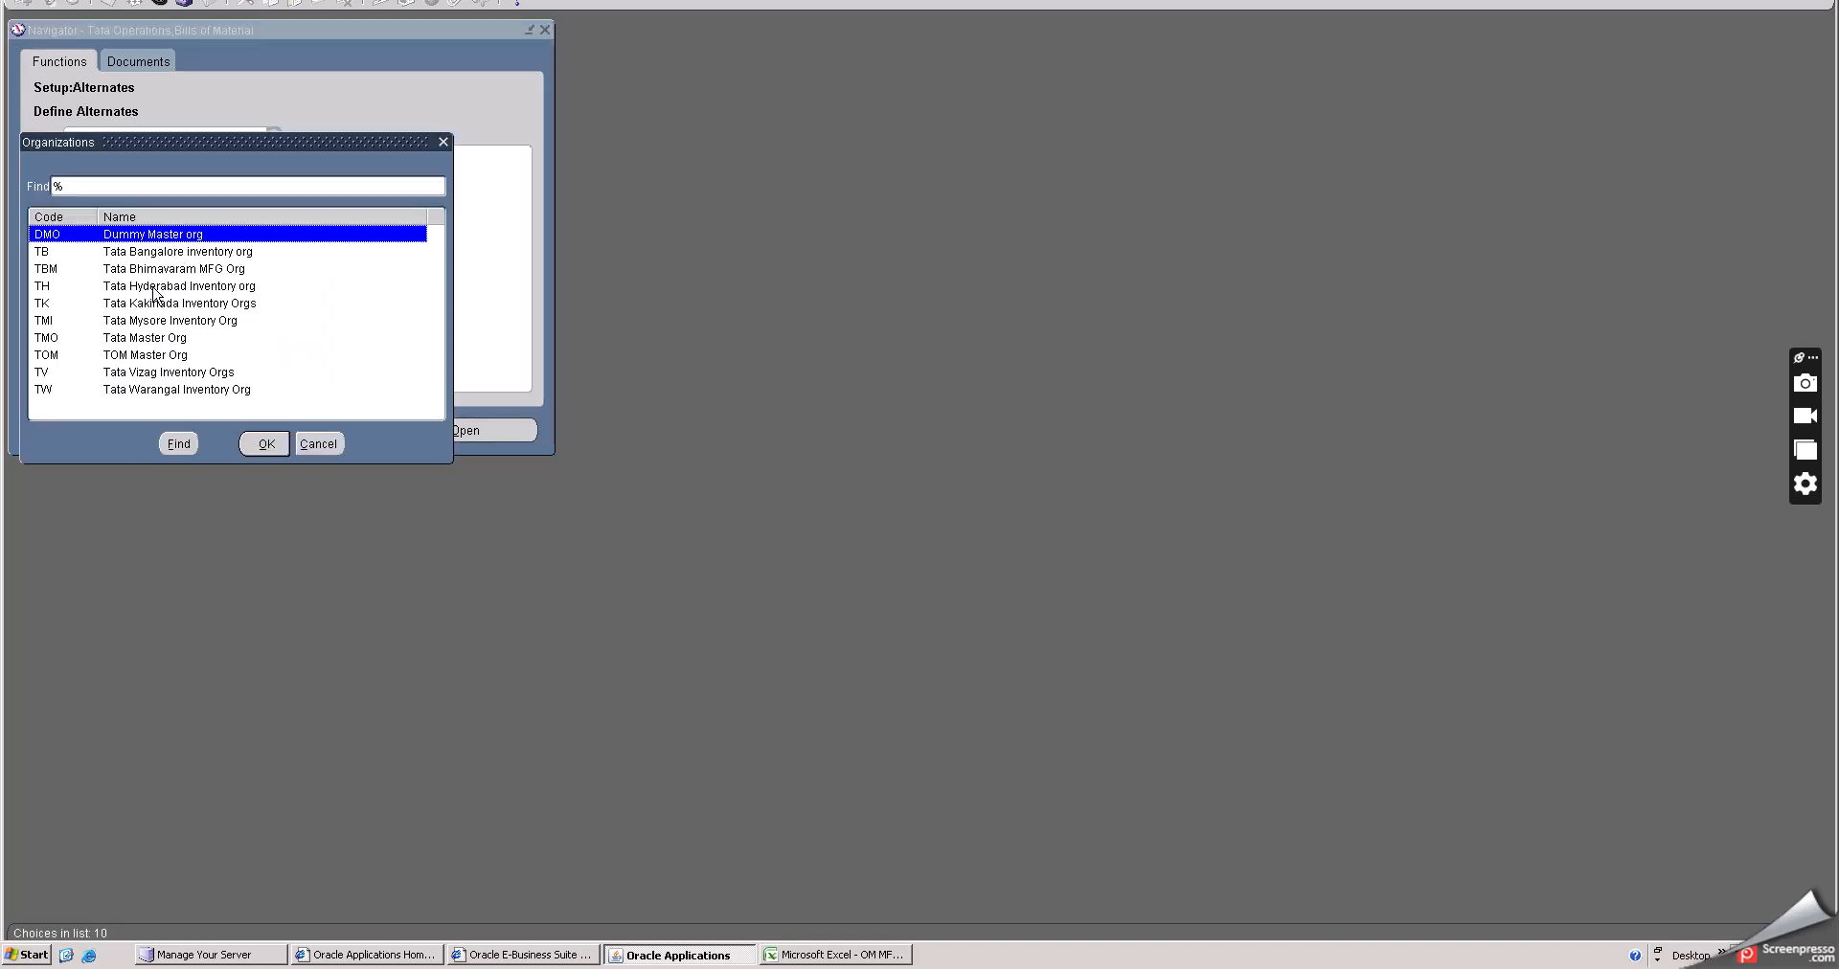
pyautogui.click(153, 285)
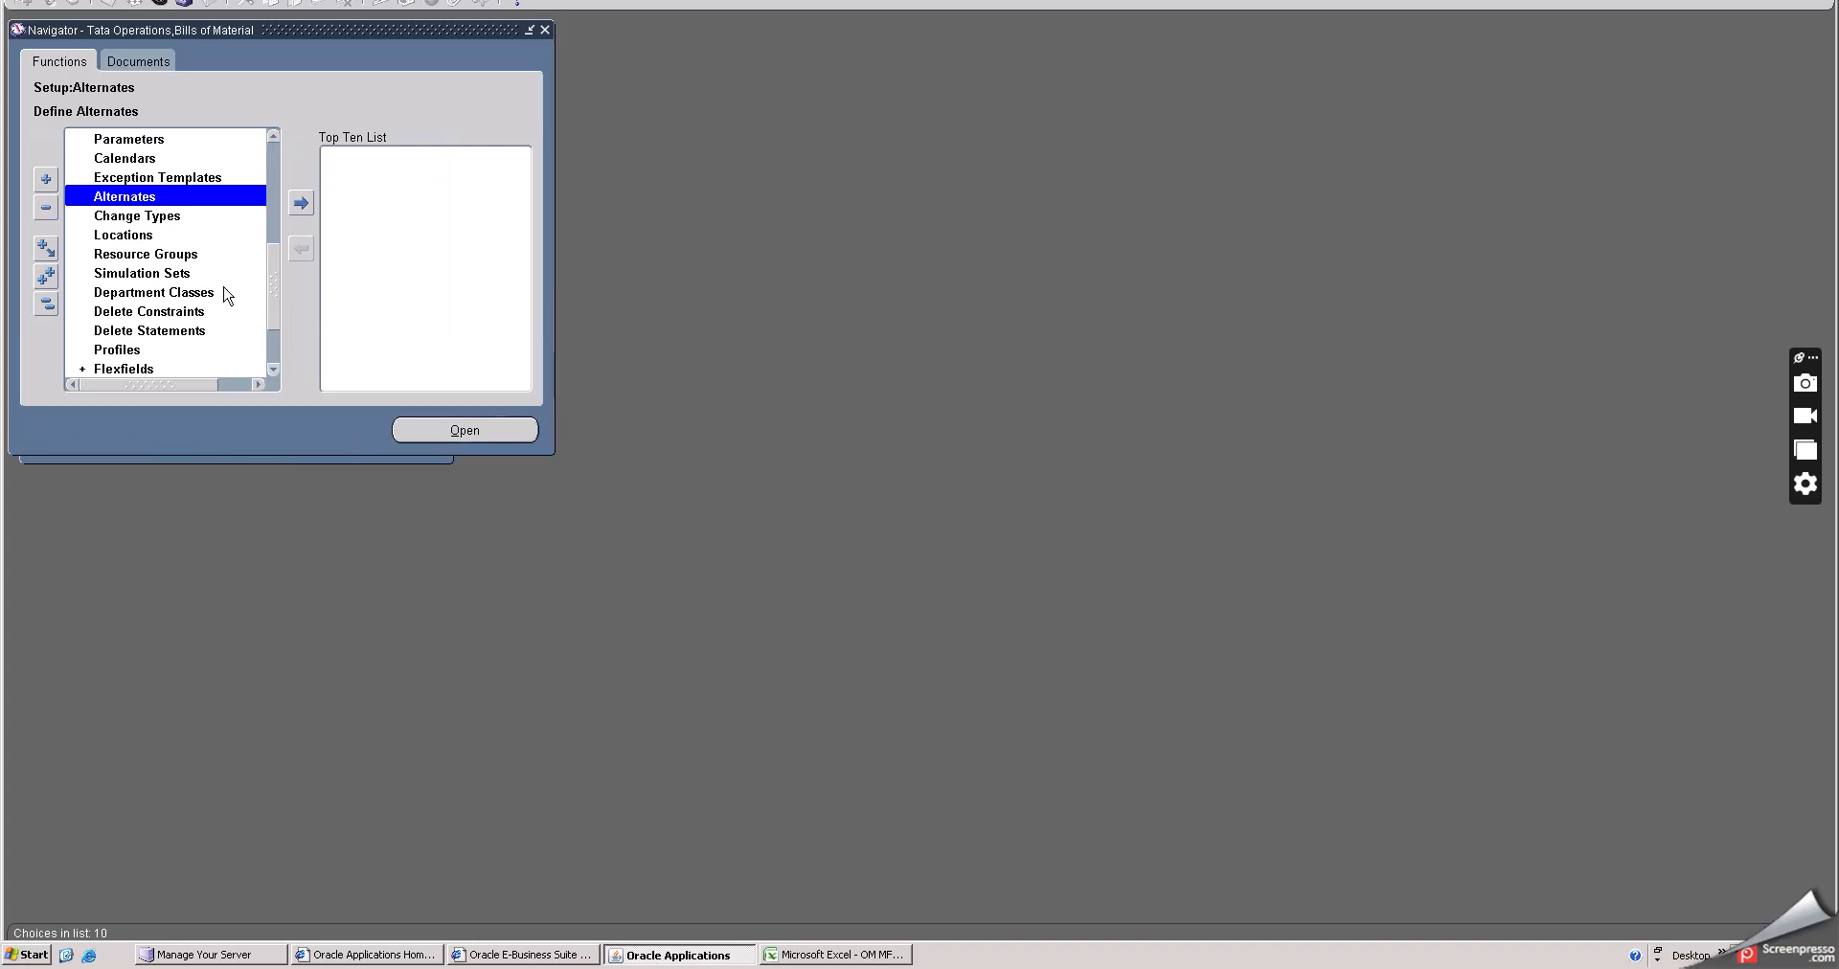
# - Add the alternate BAJA-A1 with the description BAJAJ CHETAK EV PREMUIUM on the first empty row
pyautogui.click(92, 201)
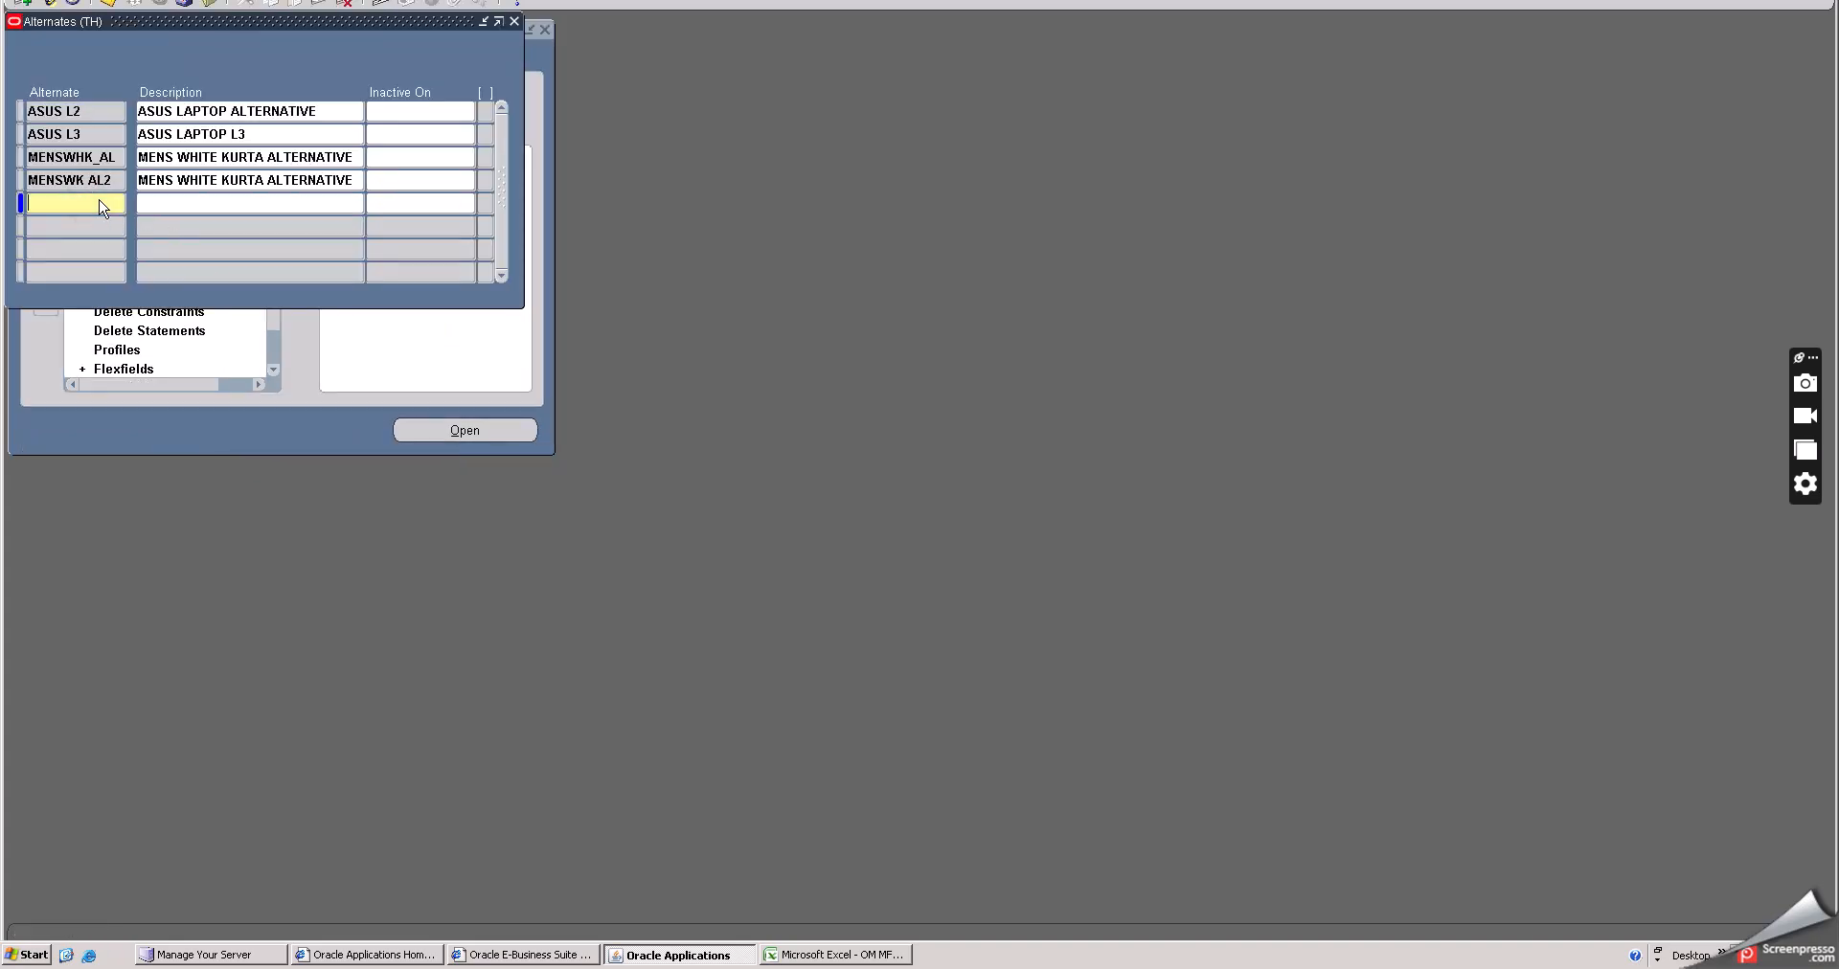
pyautogui.click(161, 200)
pyautogui.write('BAJAJ CHETAK EV PREMUIUM')
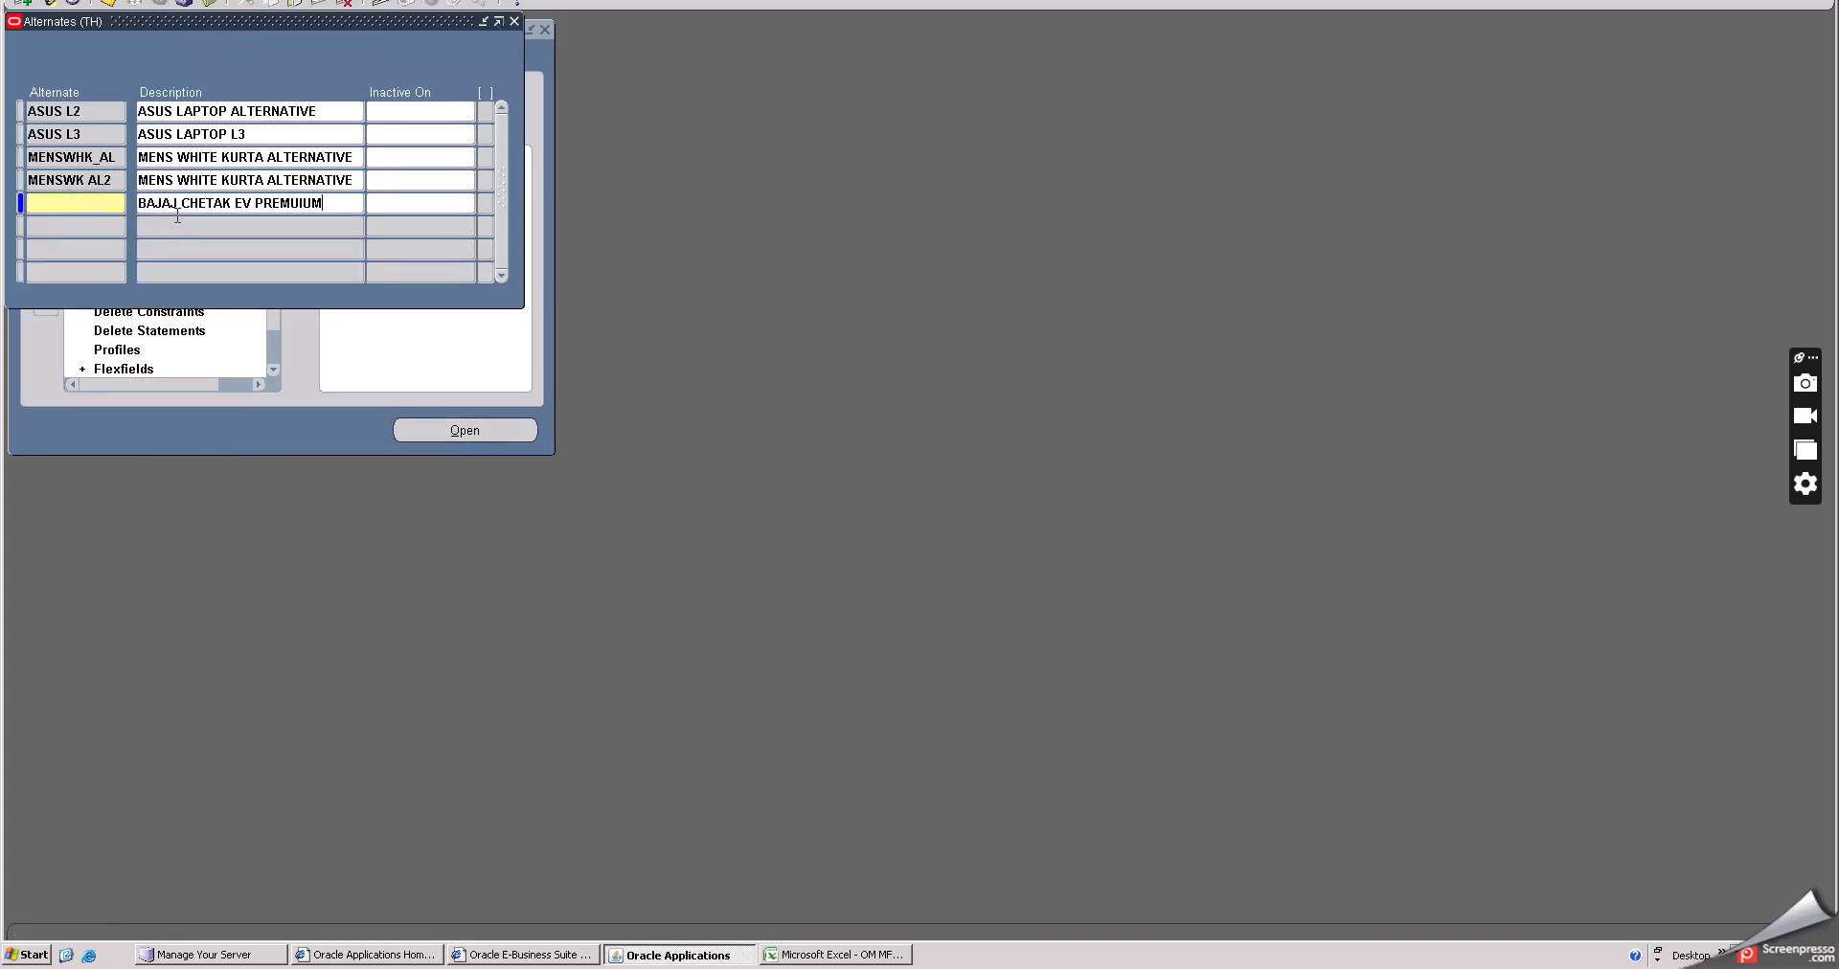
pyautogui.click(82, 203)
# - Add a second alternate BAJA-A2 with the same description BAJAJ CHETAK EV PREMUIUM and save the alternates
pyautogui.click(68, 228)
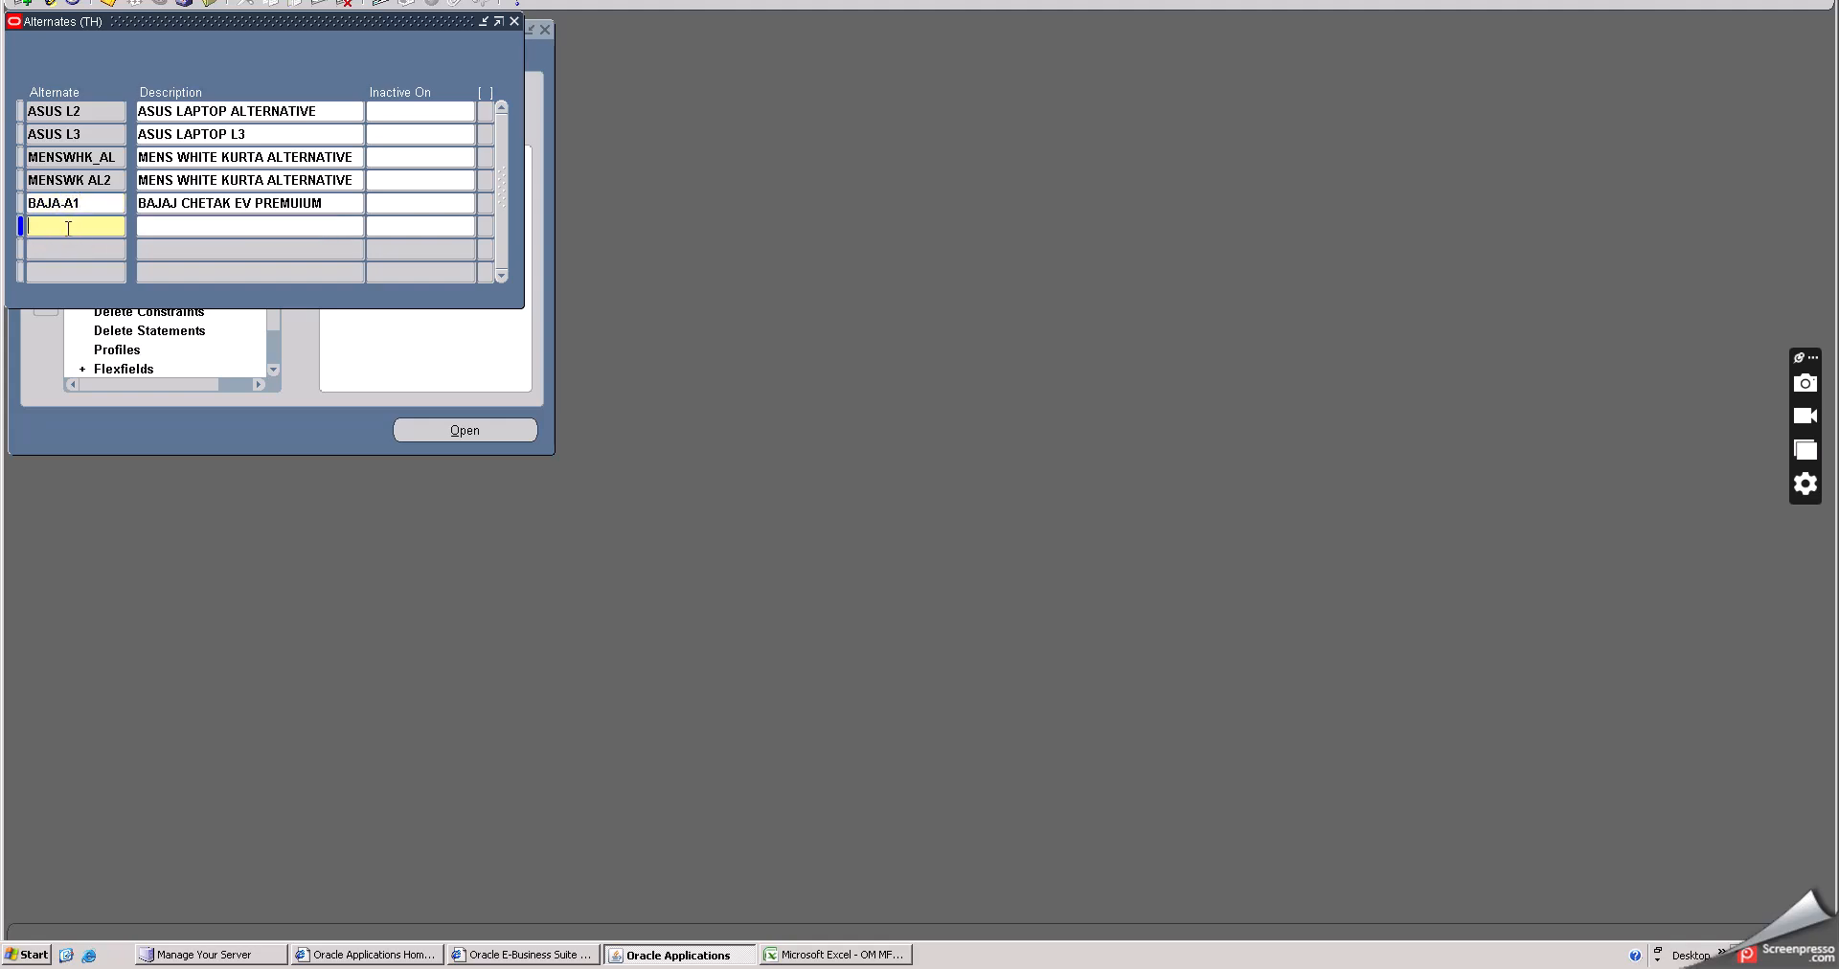
pyautogui.write('BAJA-A2')
pyautogui.hotkey('shift', 'F5')
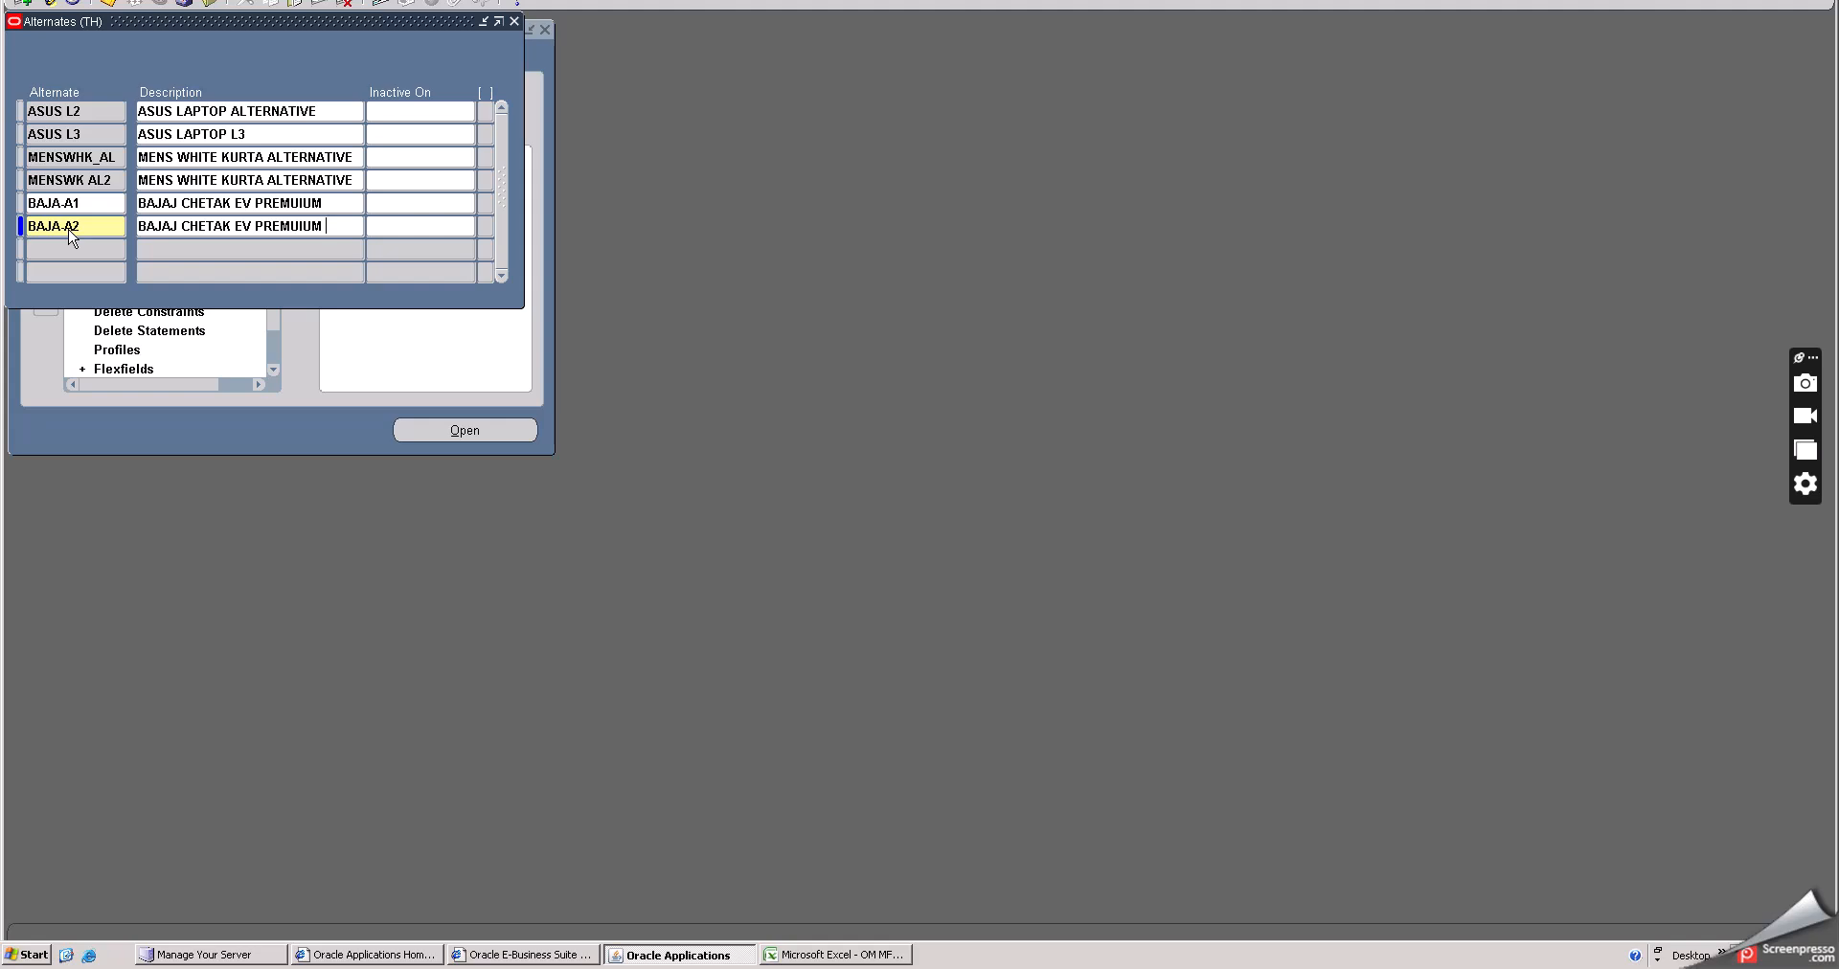
pyautogui.write('2')
pyautogui.click(108, 3)
pyautogui.hotkey('ctrl', 'c')
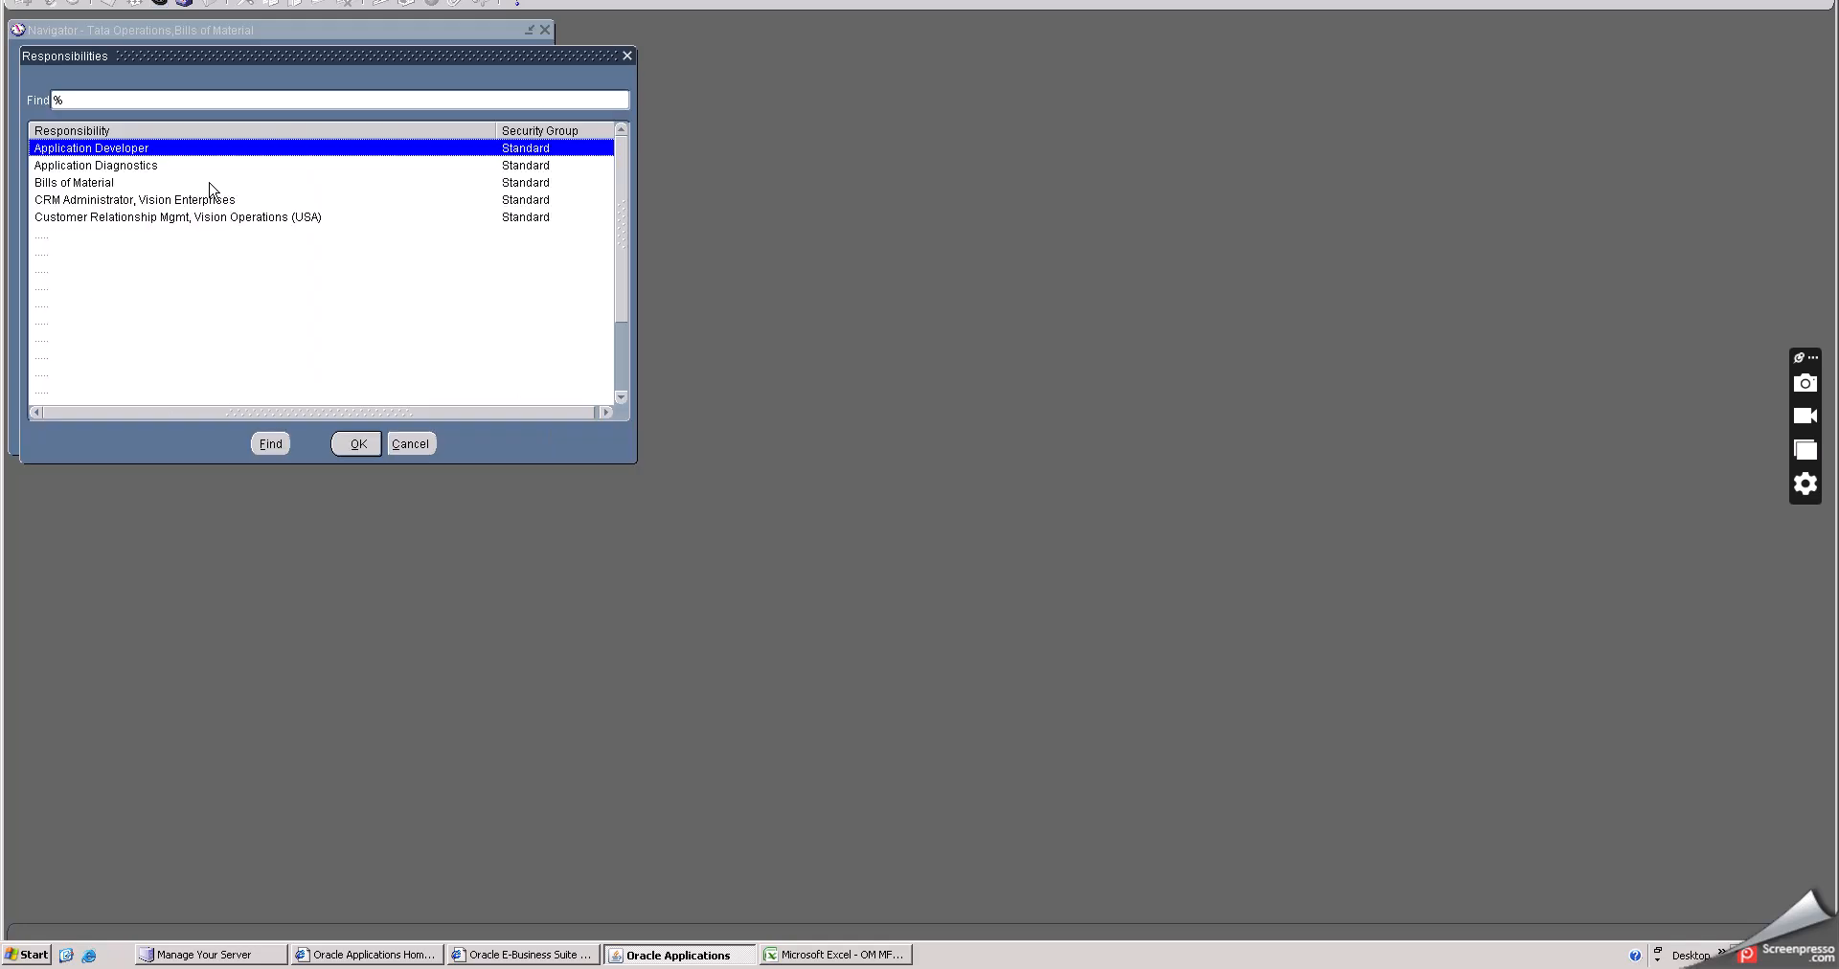
# - Switch to Tata Operations IND,Inventory Managment Super User and open Master Items in query mode through the Tata Hyderabad Inventory org
pyautogui.click(170, 354)
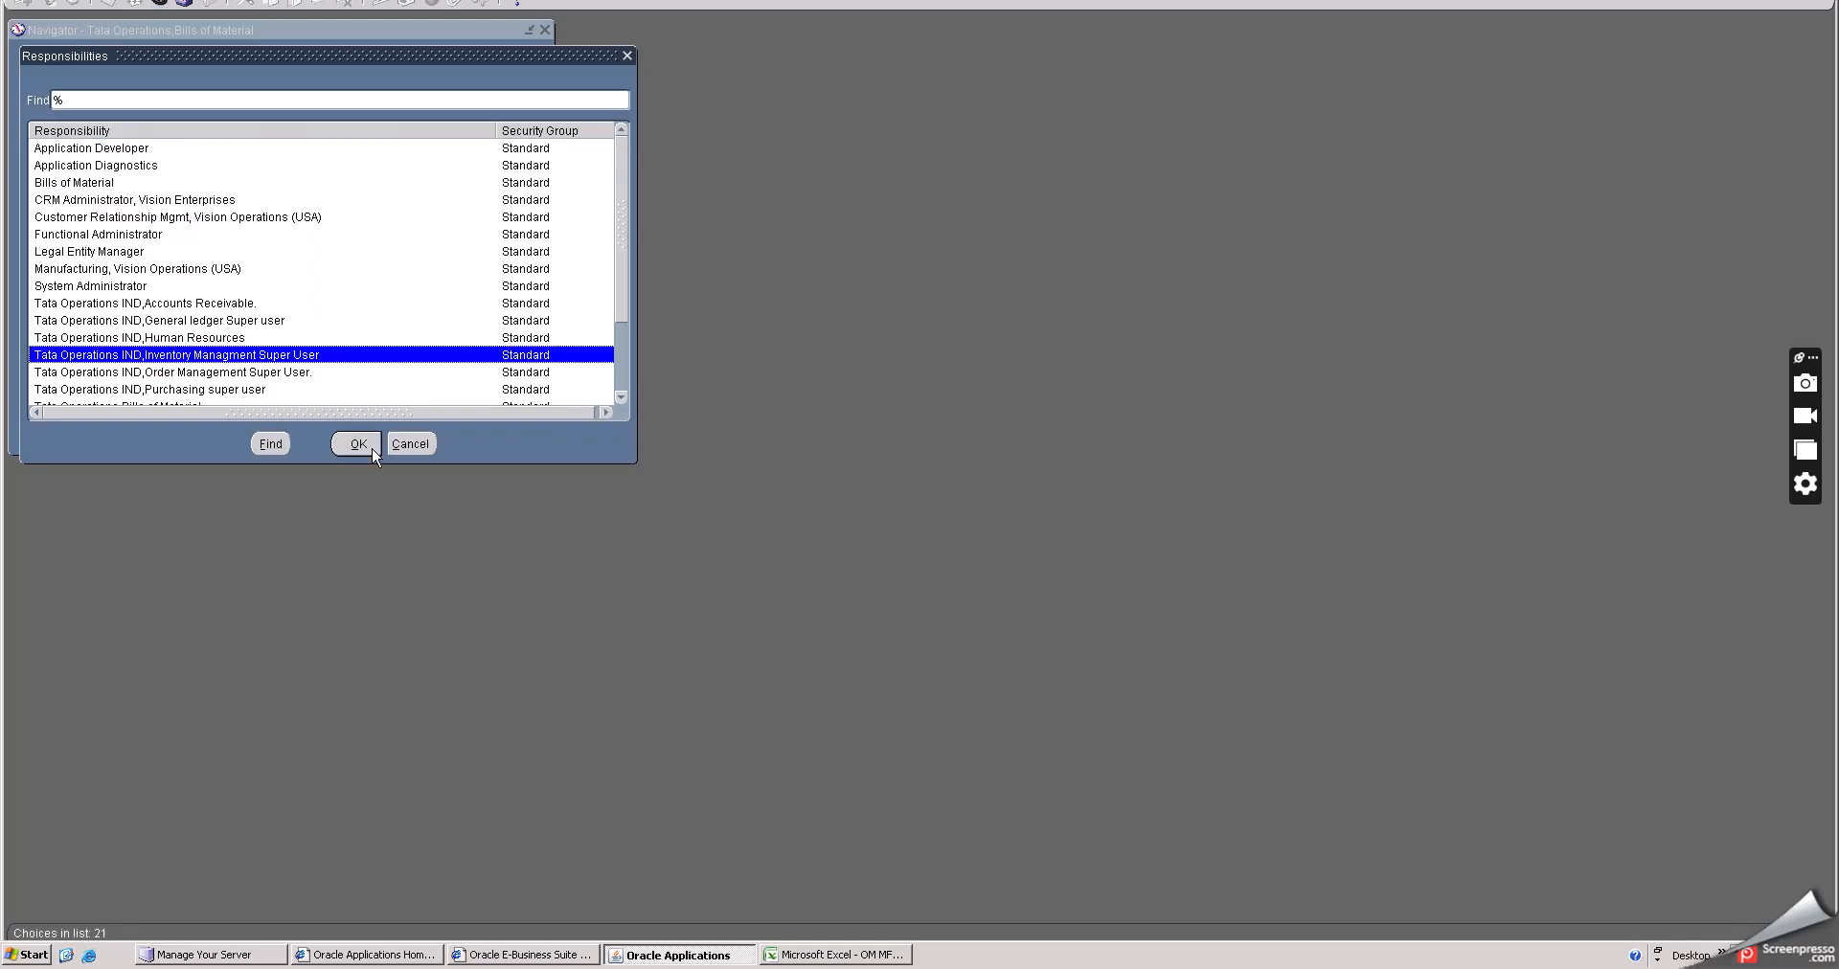
pyautogui.click(356, 444)
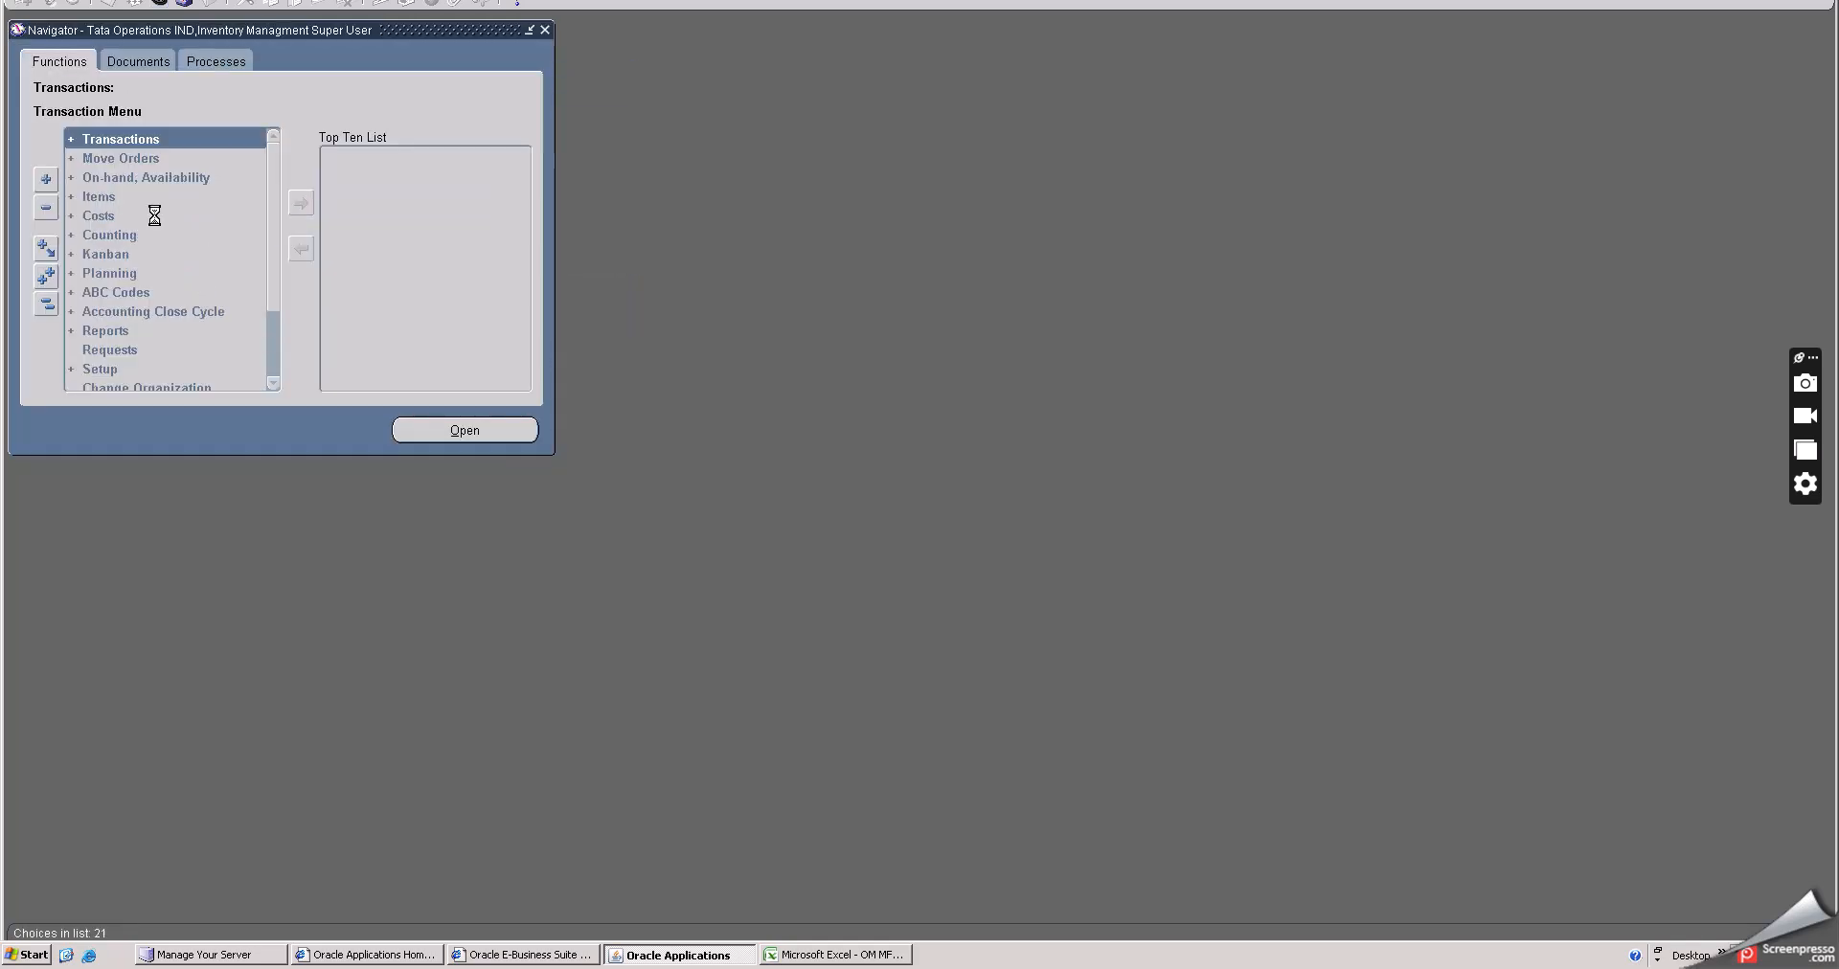
pyautogui.doubleClick(98, 196)
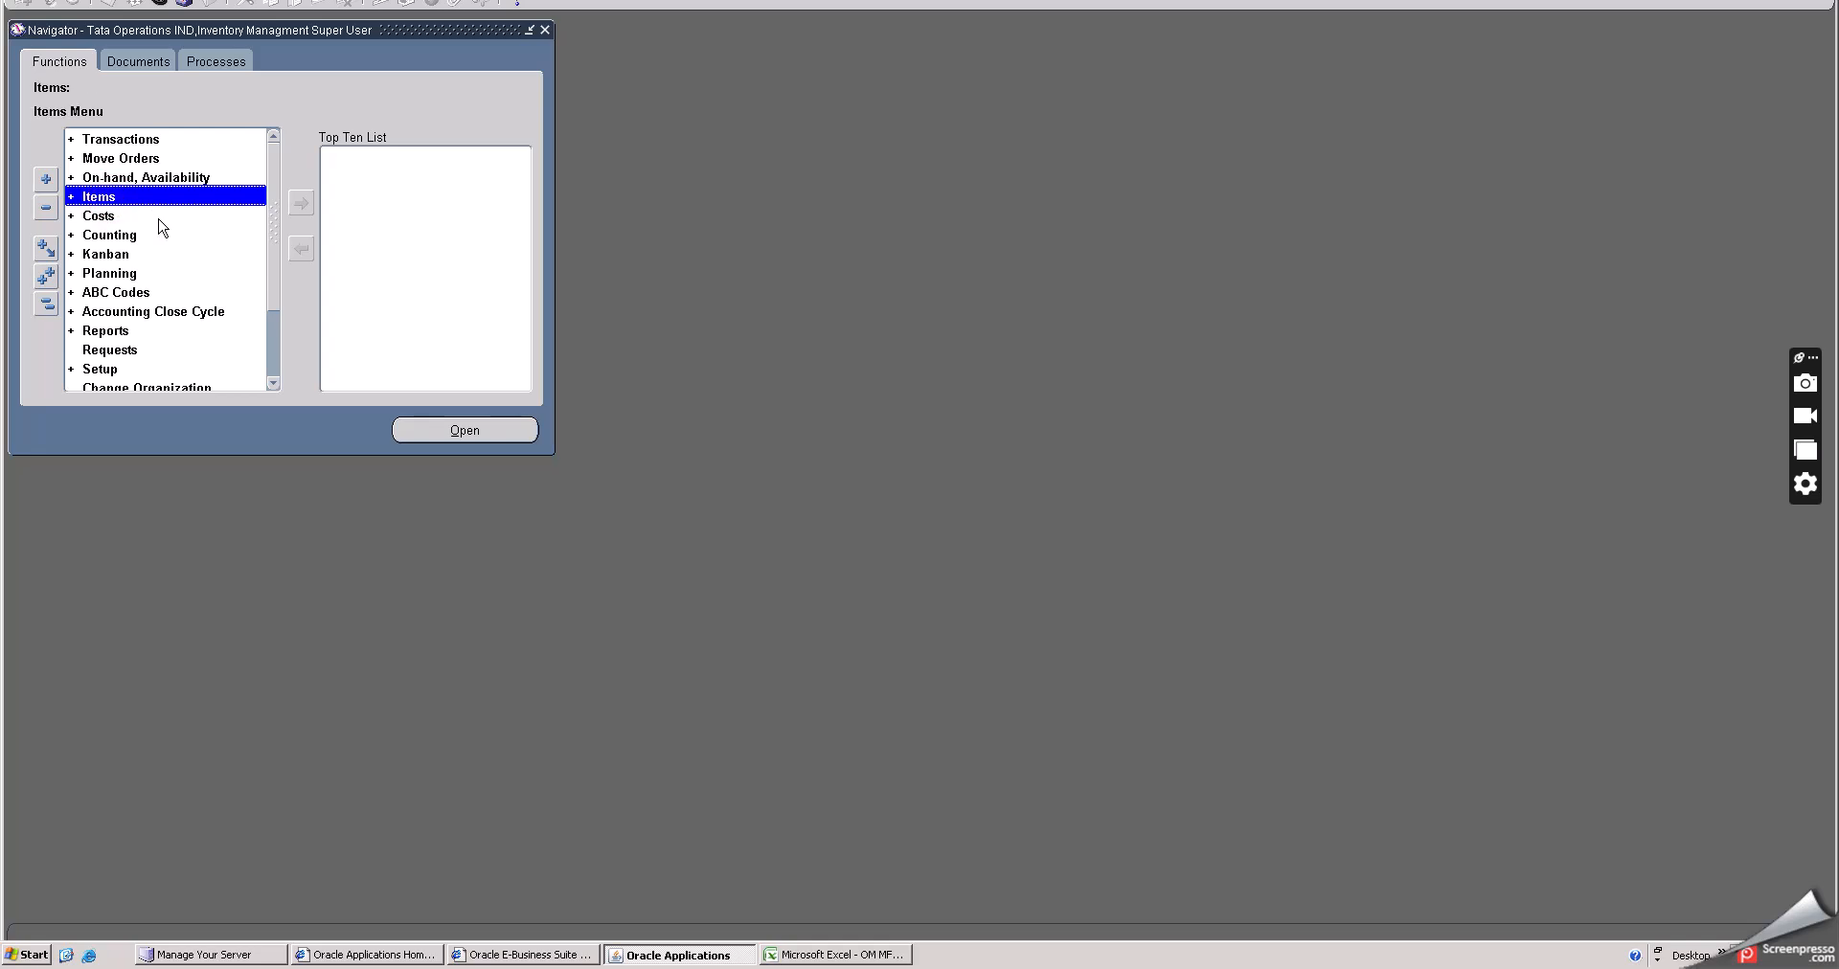
pyautogui.doubleClick(229, 214)
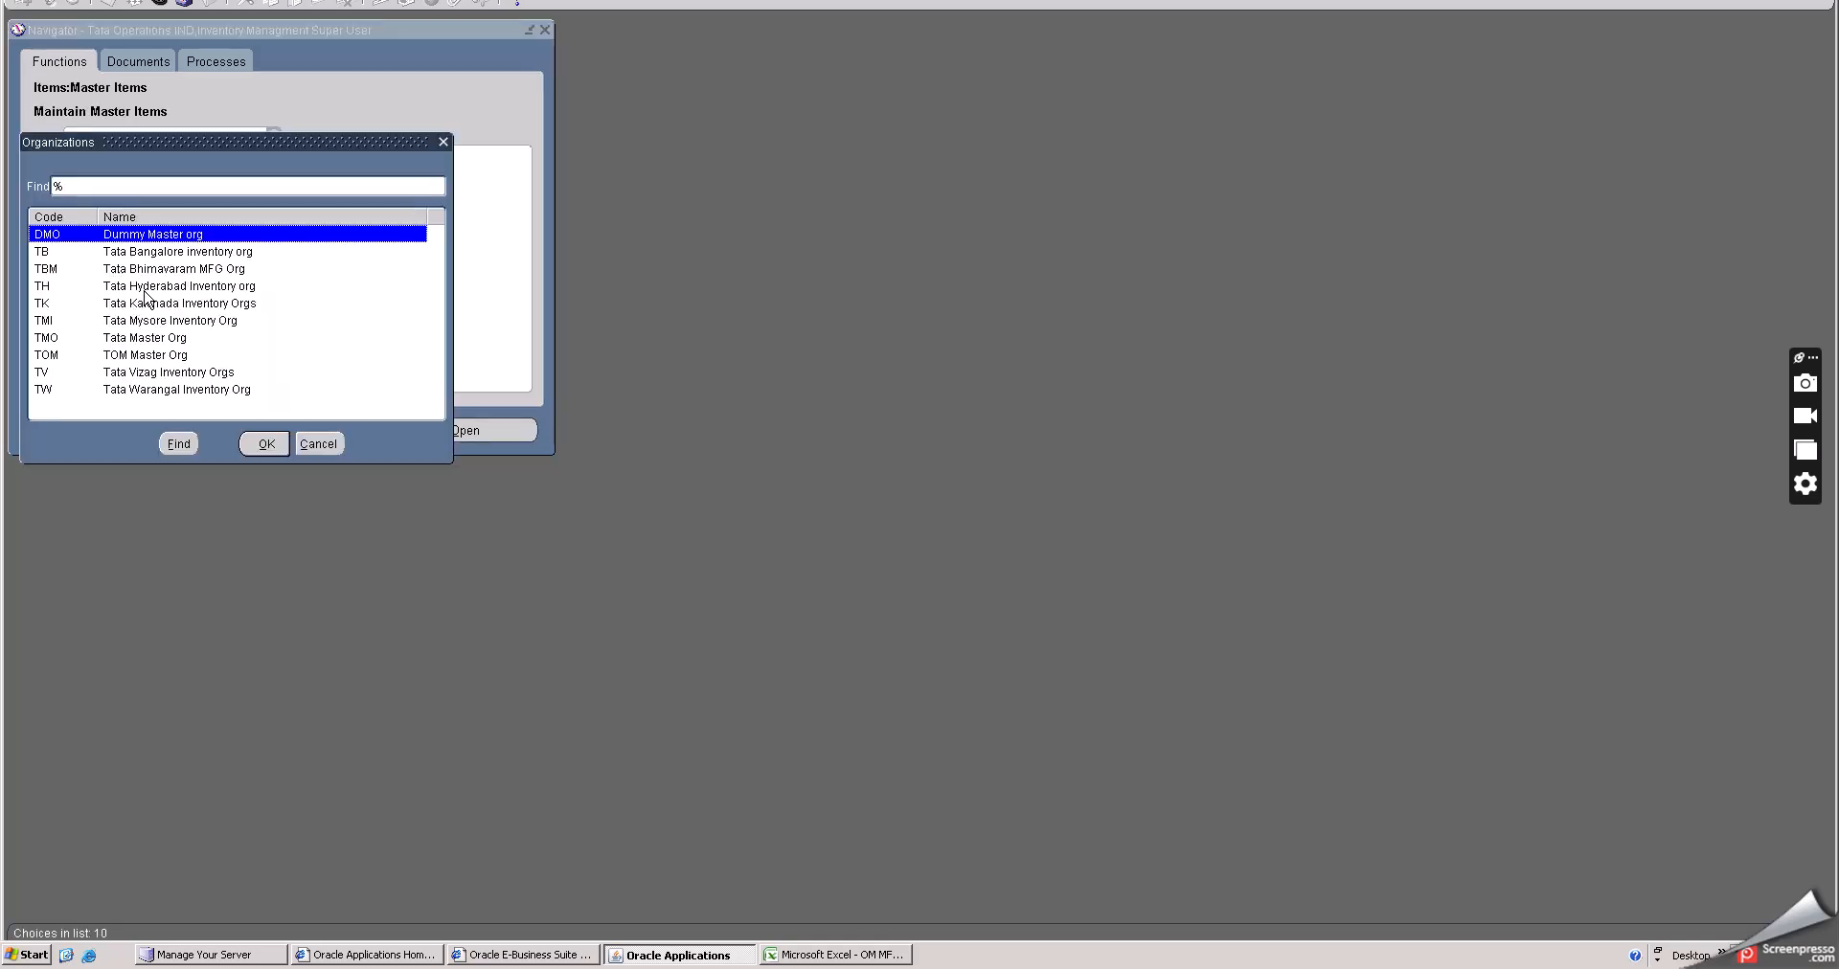
pyautogui.click(142, 285)
pyautogui.click(264, 443)
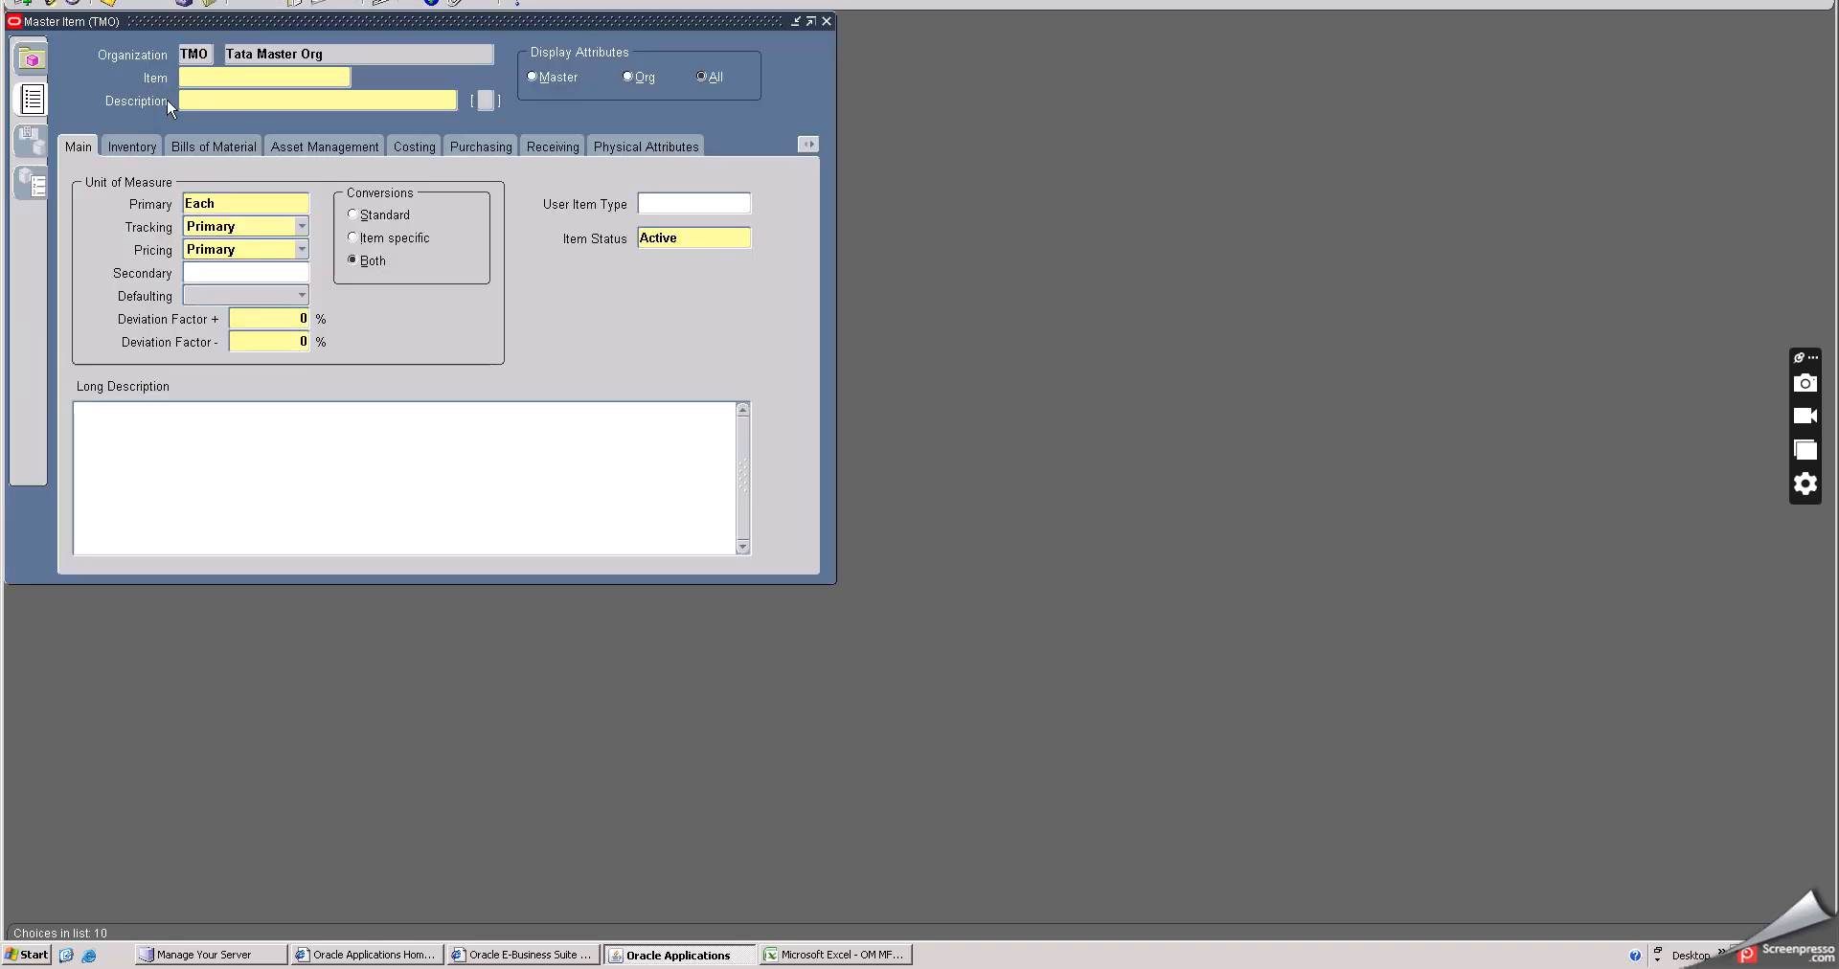
pyautogui.press('F11')
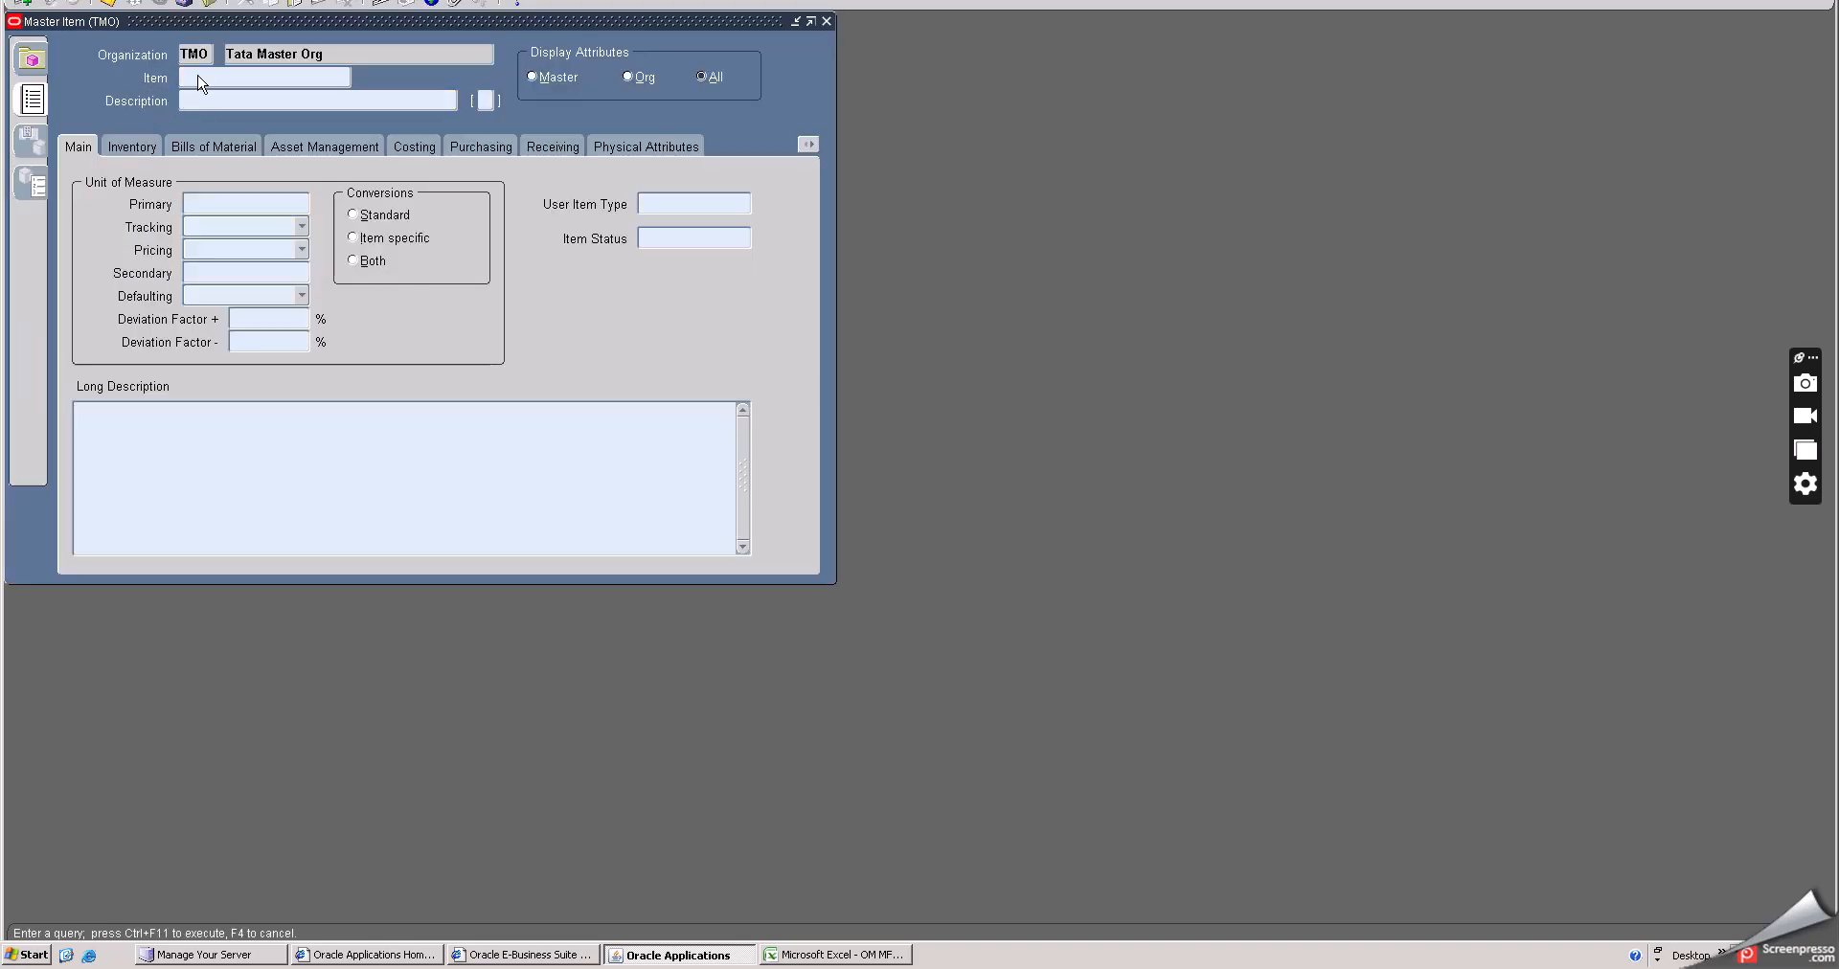
pyautogui.hotkey('ctrl', 'v')
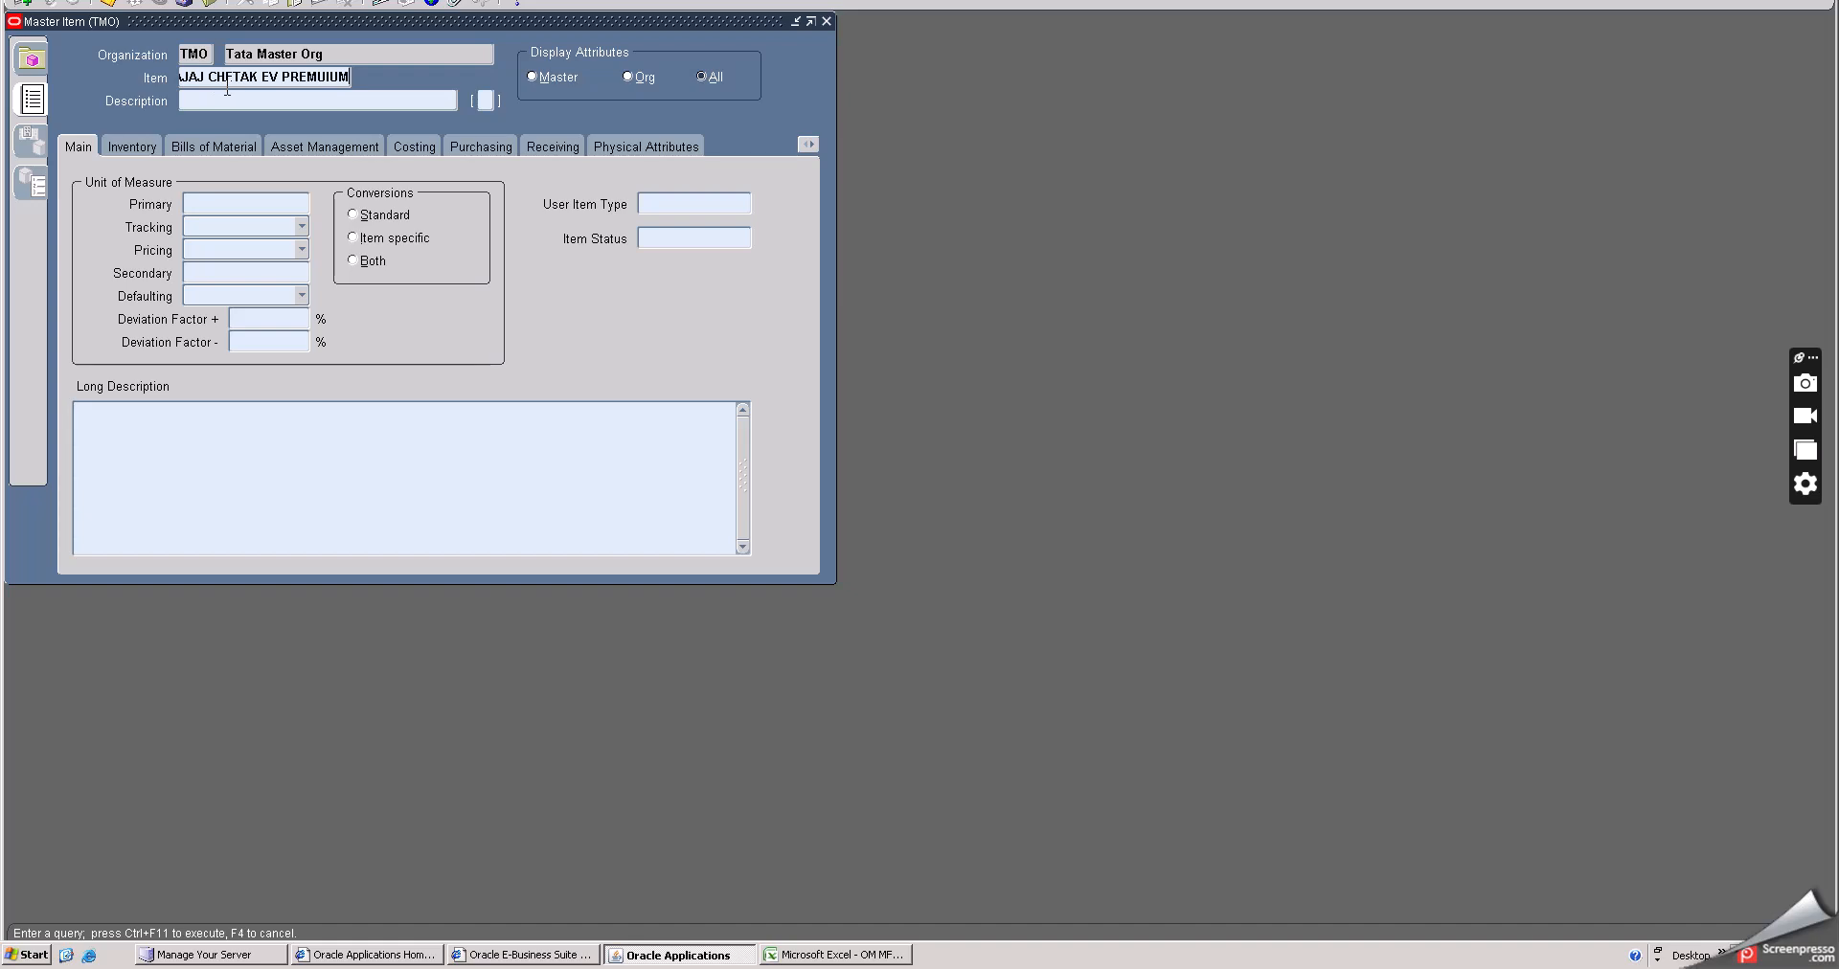
pyautogui.press('BackSpace')
pyautogui.press('BackSpace')
pyautogui.press('BackSpace')
pyautogui.press('BackSpace')
pyautogui.press('BackSpace')
pyautogui.press('BackSpace')
pyautogui.press('BackSpace')
pyautogui.press('BackSpace')
pyautogui.press('BackSpace')
pyautogui.press('BackSpace')
pyautogui.press('BackSpace')
pyautogui.press('BackSpace')
pyautogui.press('BackSpace')
pyautogui.press('BackSpace')
pyautogui.press('BackSpace')
pyautogui.press('BackSpace')
pyautogui.press('BackSpace')
pyautogui.press('BackSpace')
pyautogui.press('BackSpace')
pyautogui.press('BackSpace')
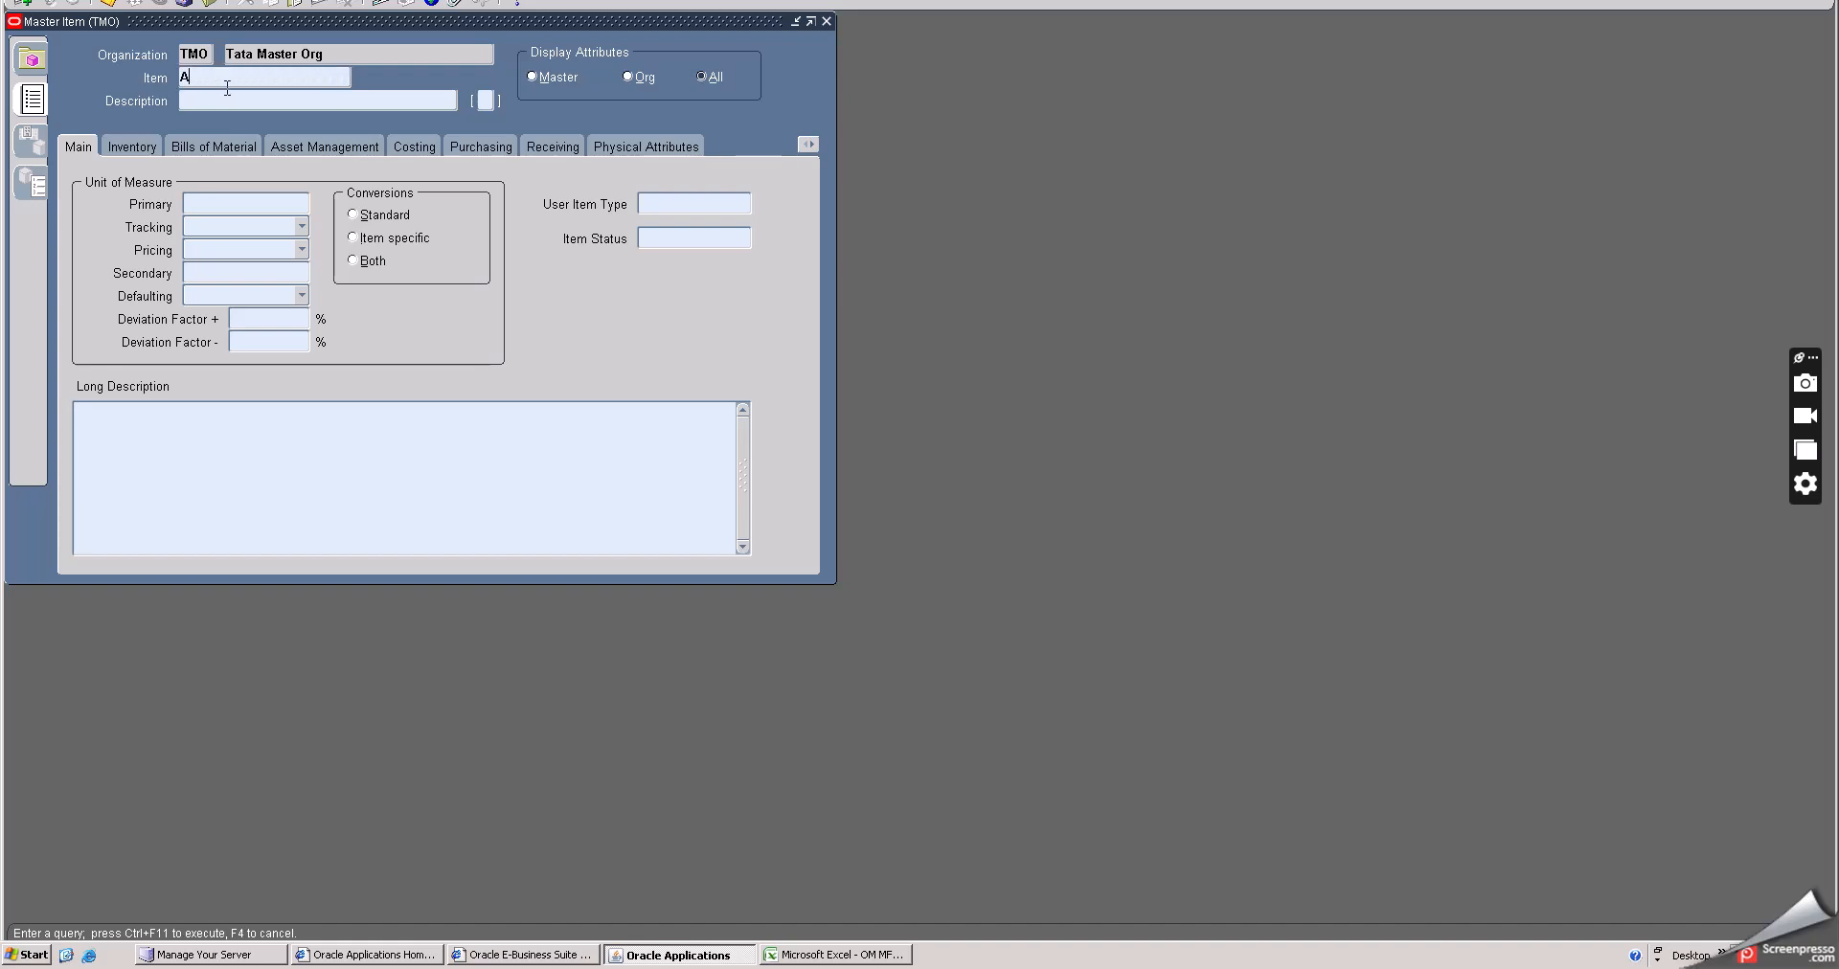
# - Query the master items with ASUS%, check the returned item record and close the item form
pyautogui.write('ASUS')
pyautogui.write('%')
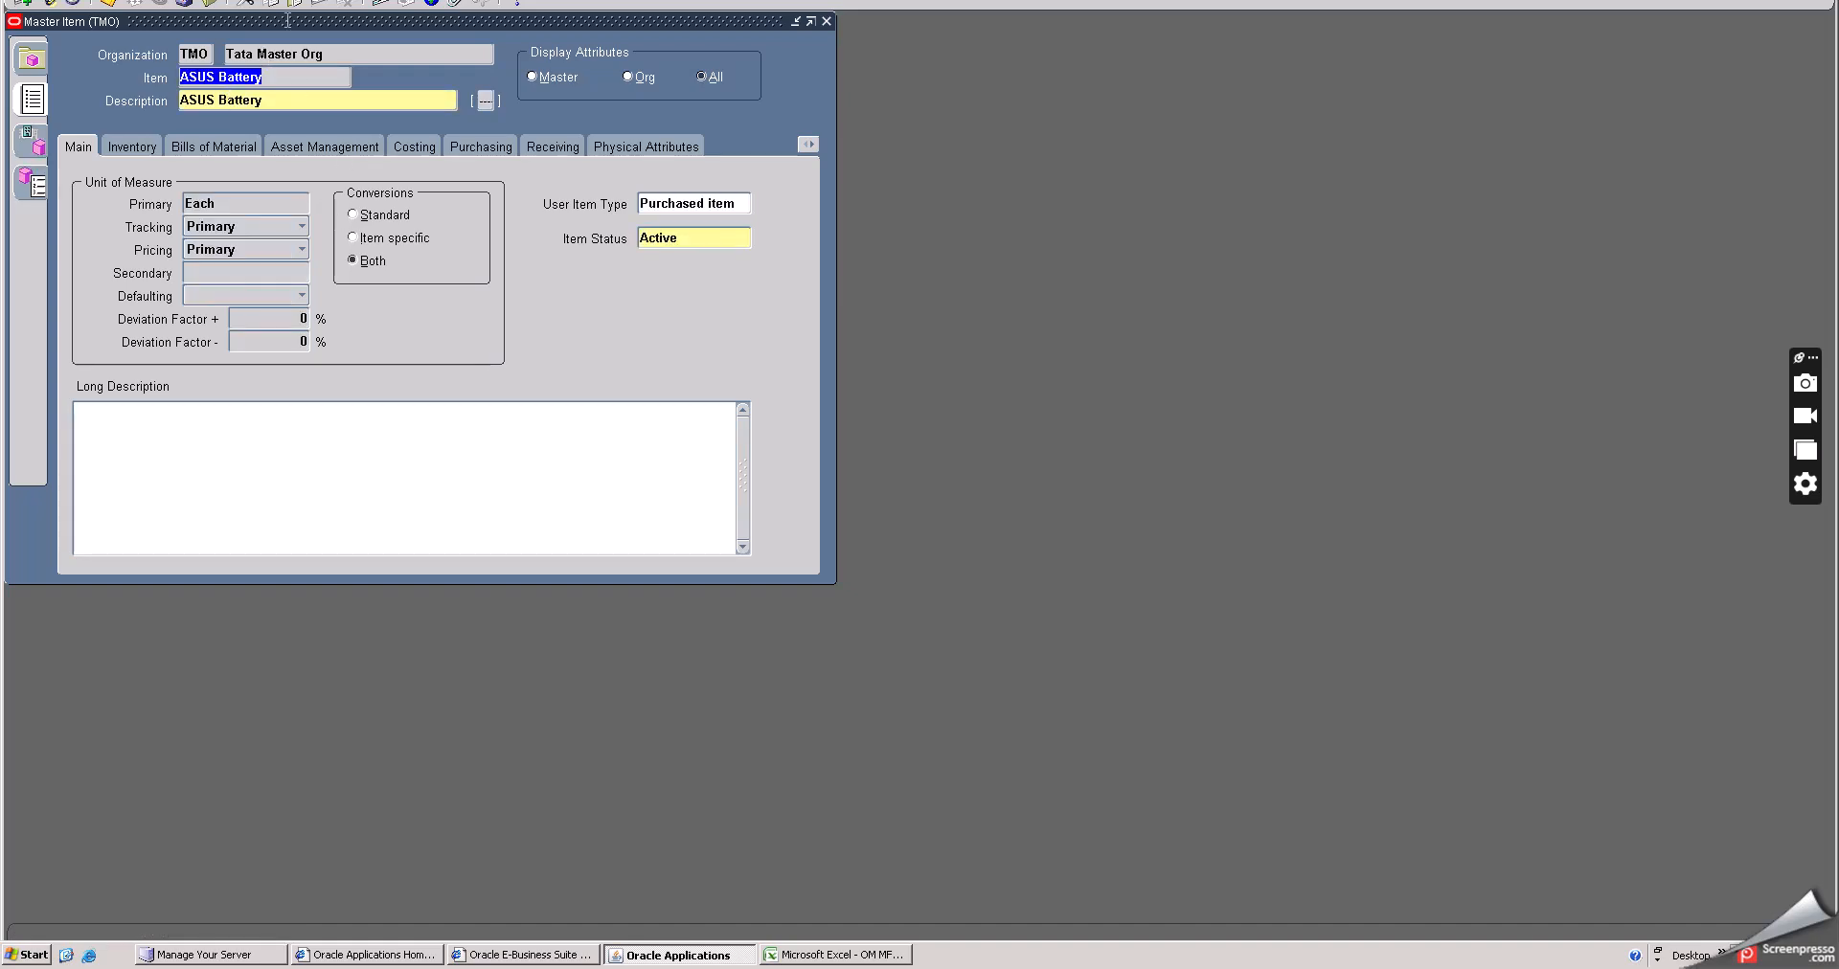
pyautogui.moveTo(290, 27); pyautogui.dragTo(424, 39)
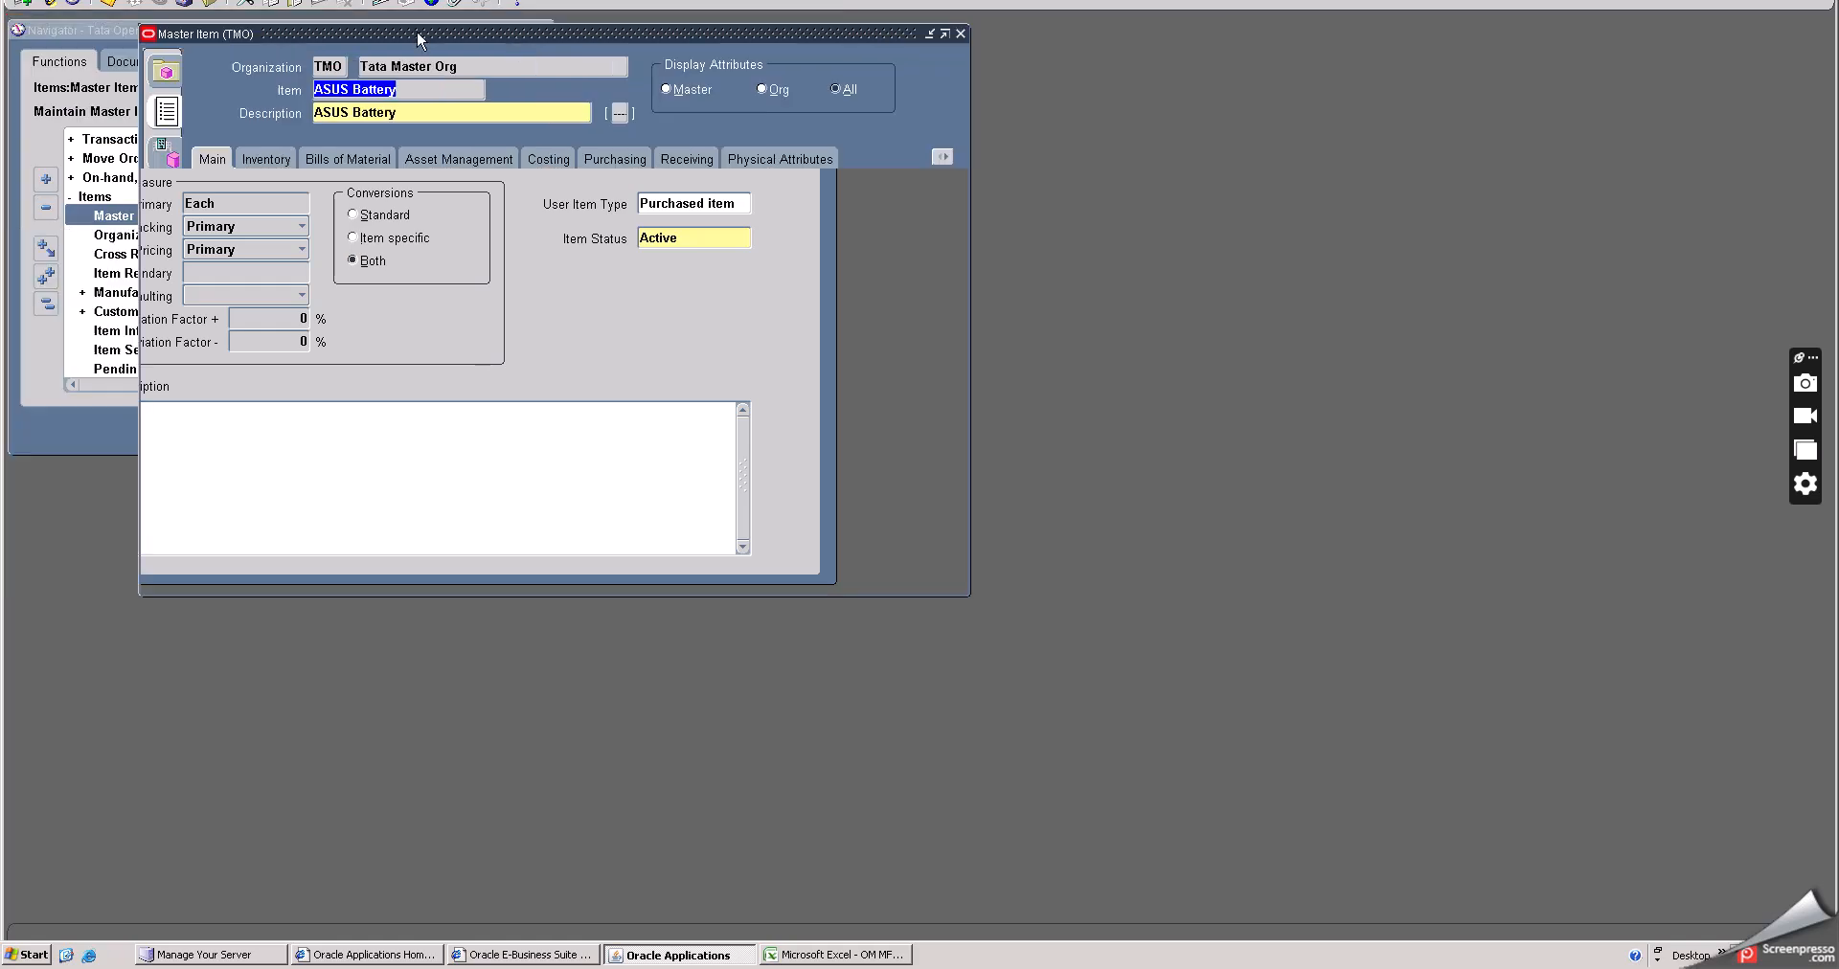
pyautogui.click(961, 33)
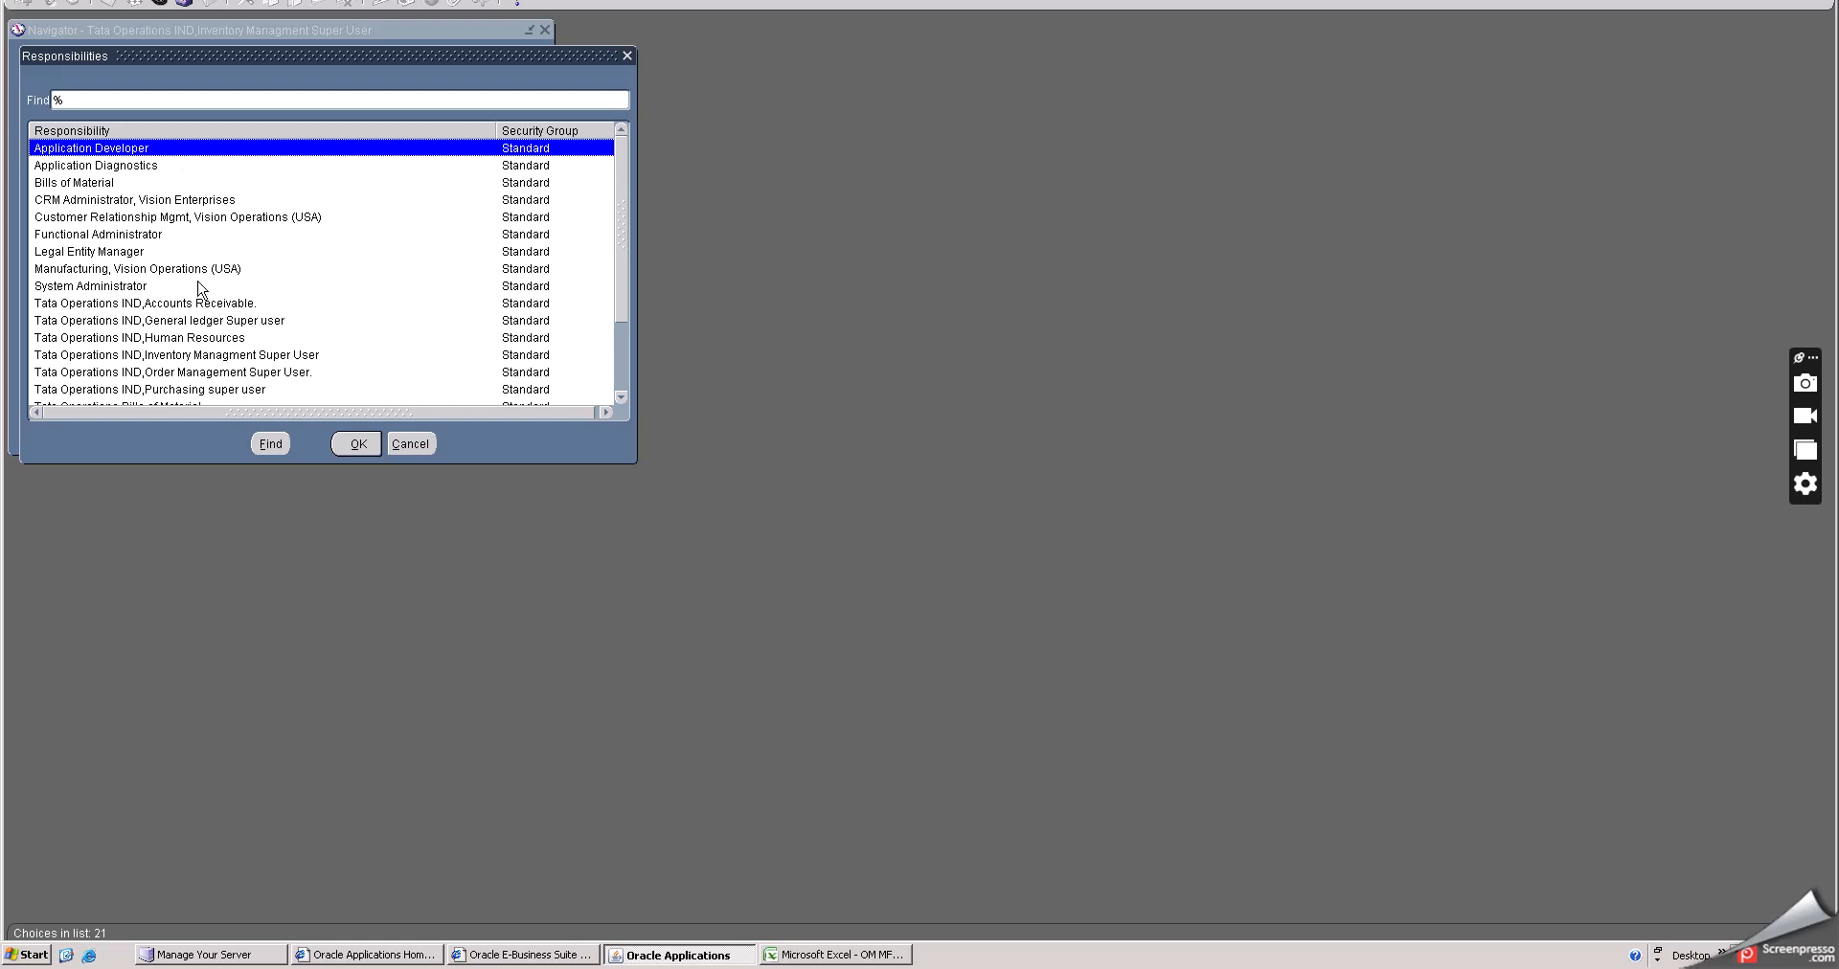
# - Return to the Tata Operations,Bills of Material responsibility
pyautogui.scroll(-1, 201, 352)
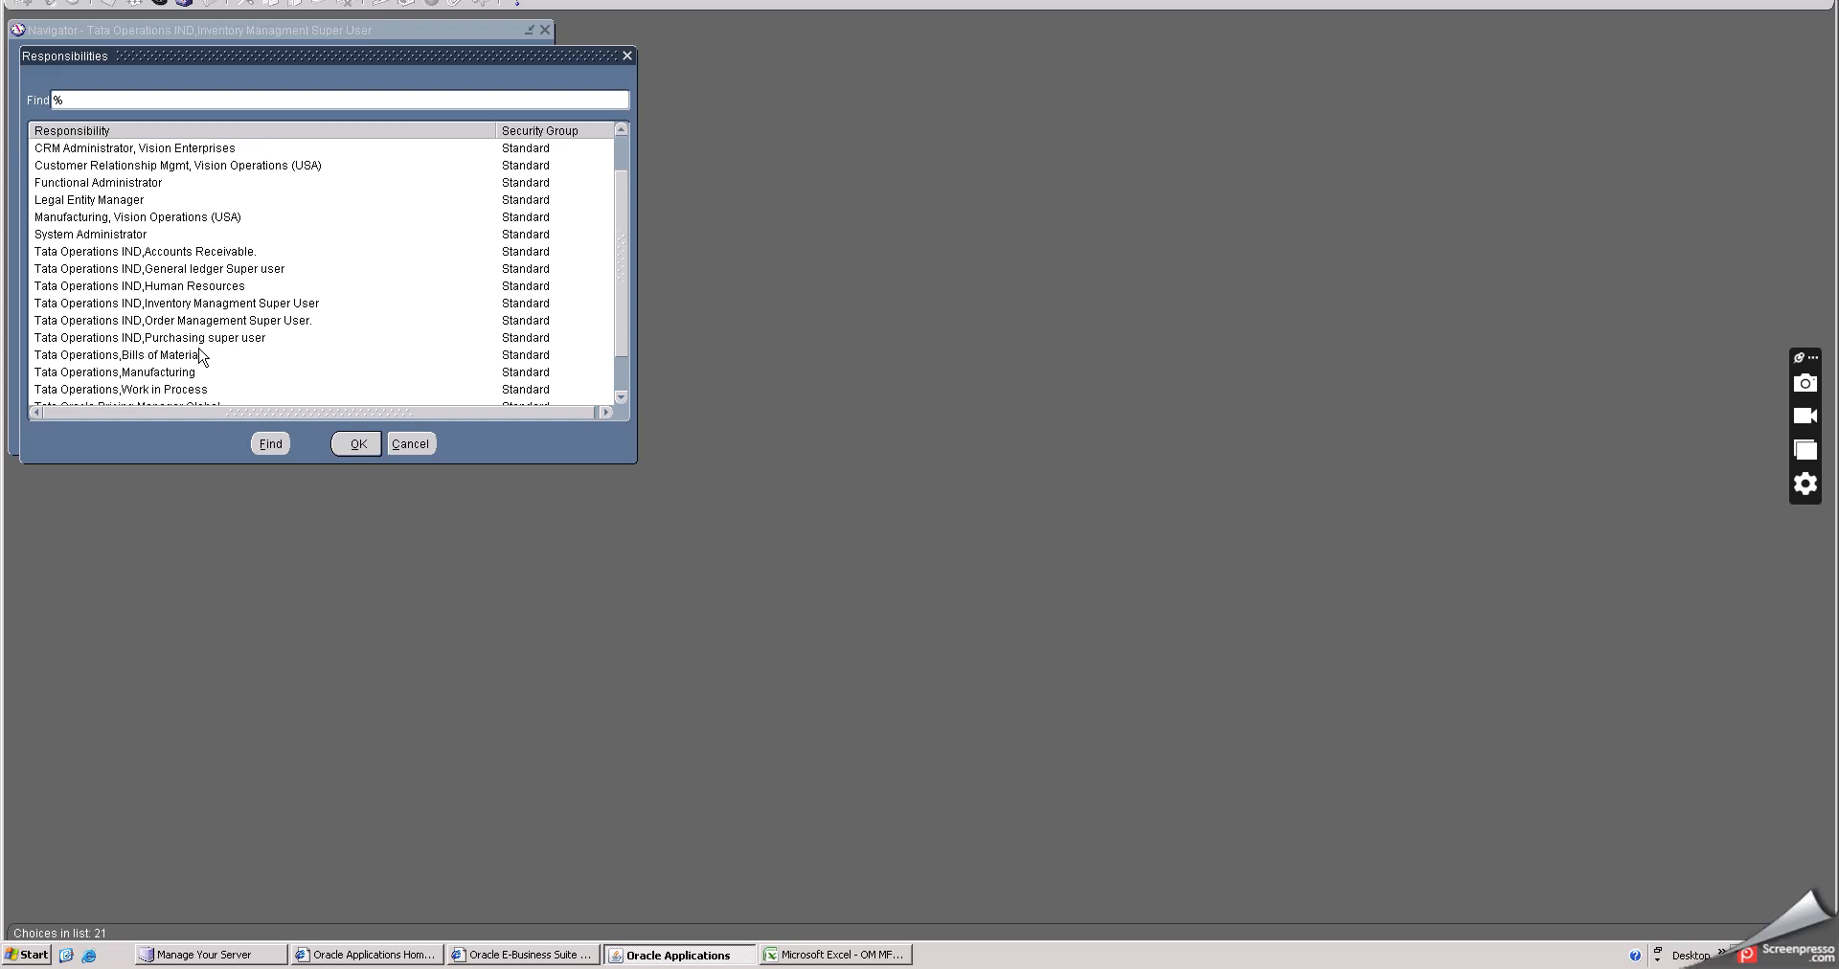
pyautogui.scroll(-1, 201, 355)
pyautogui.click(132, 303)
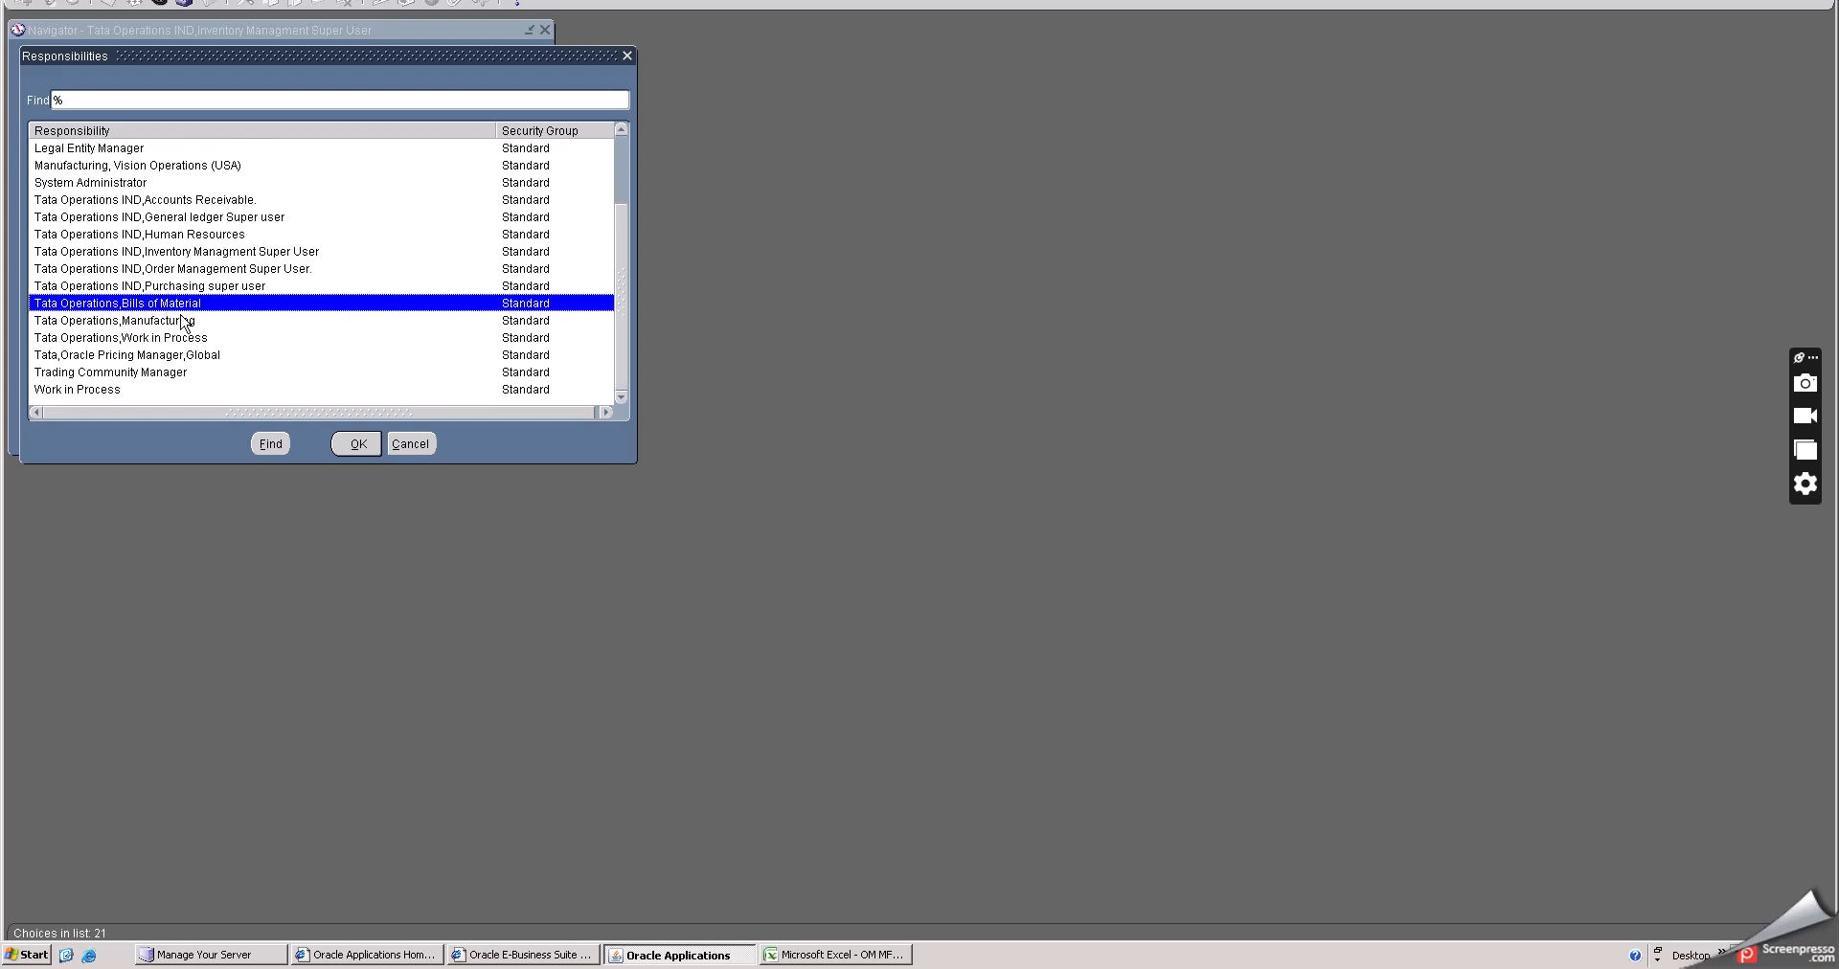
pyautogui.click(354, 444)
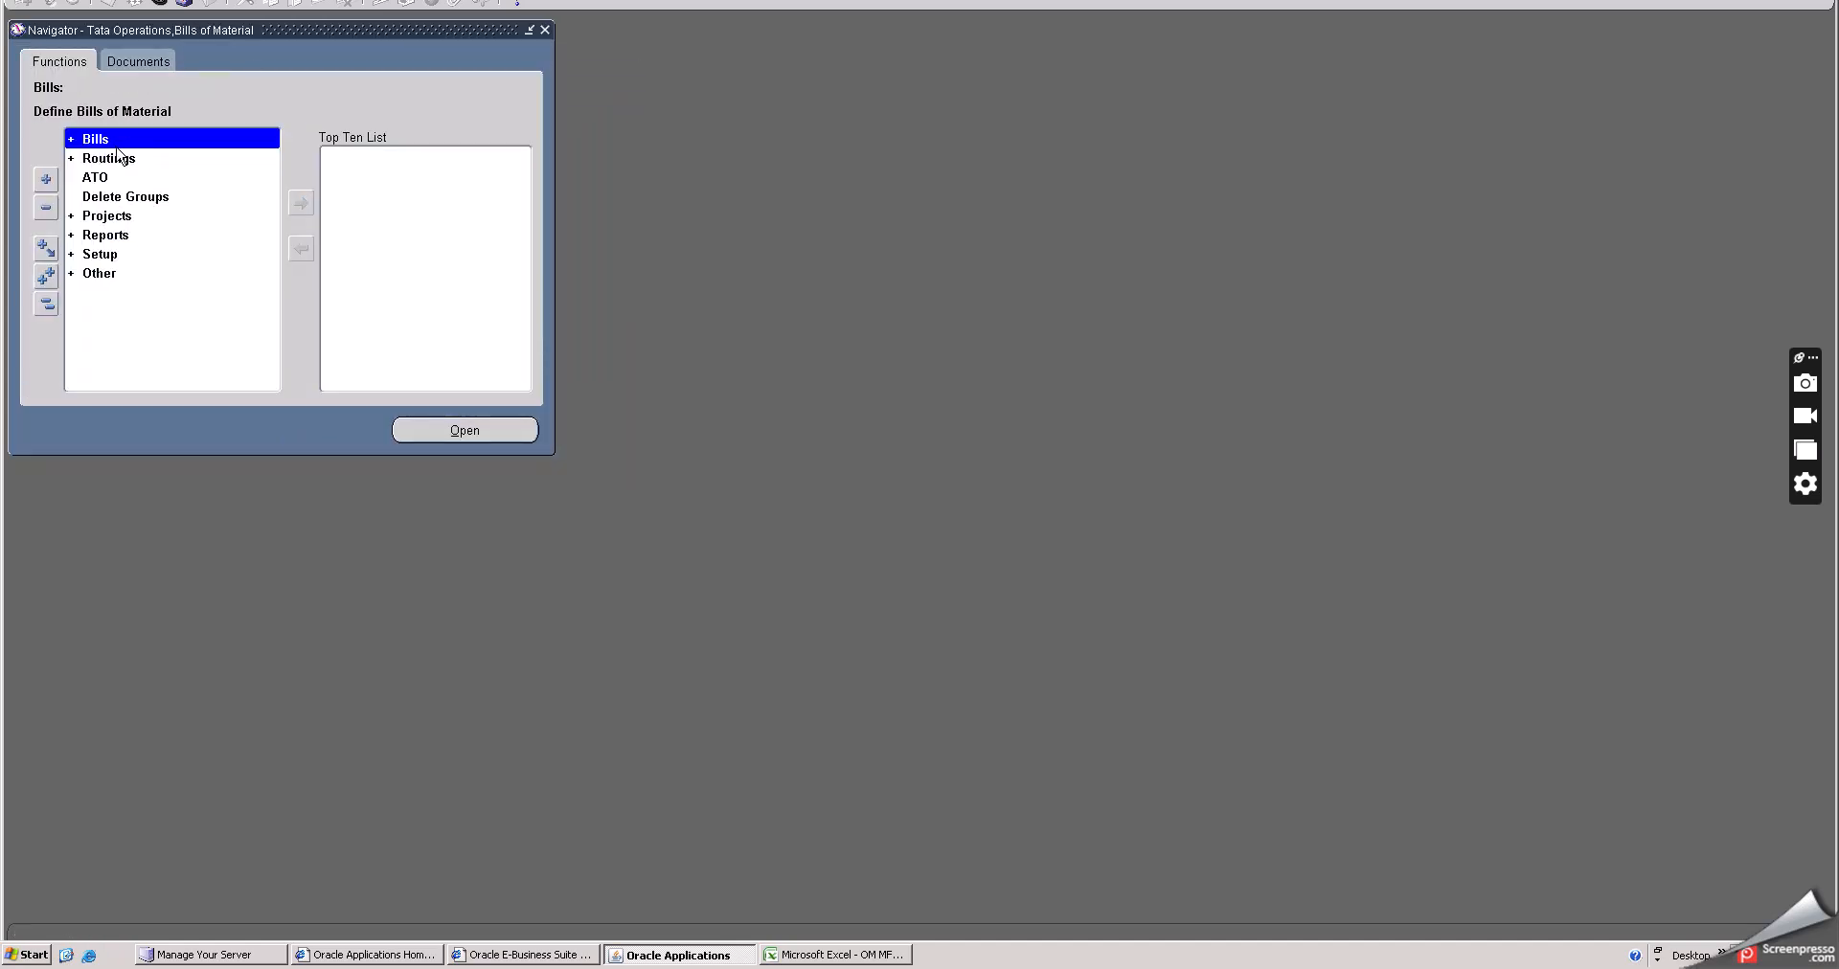
# - Open Bills for the Tata Hyderabad Inventory org and find all existing bills without search criteria
pyautogui.doubleClick(115, 140)
pyautogui.click(127, 161)
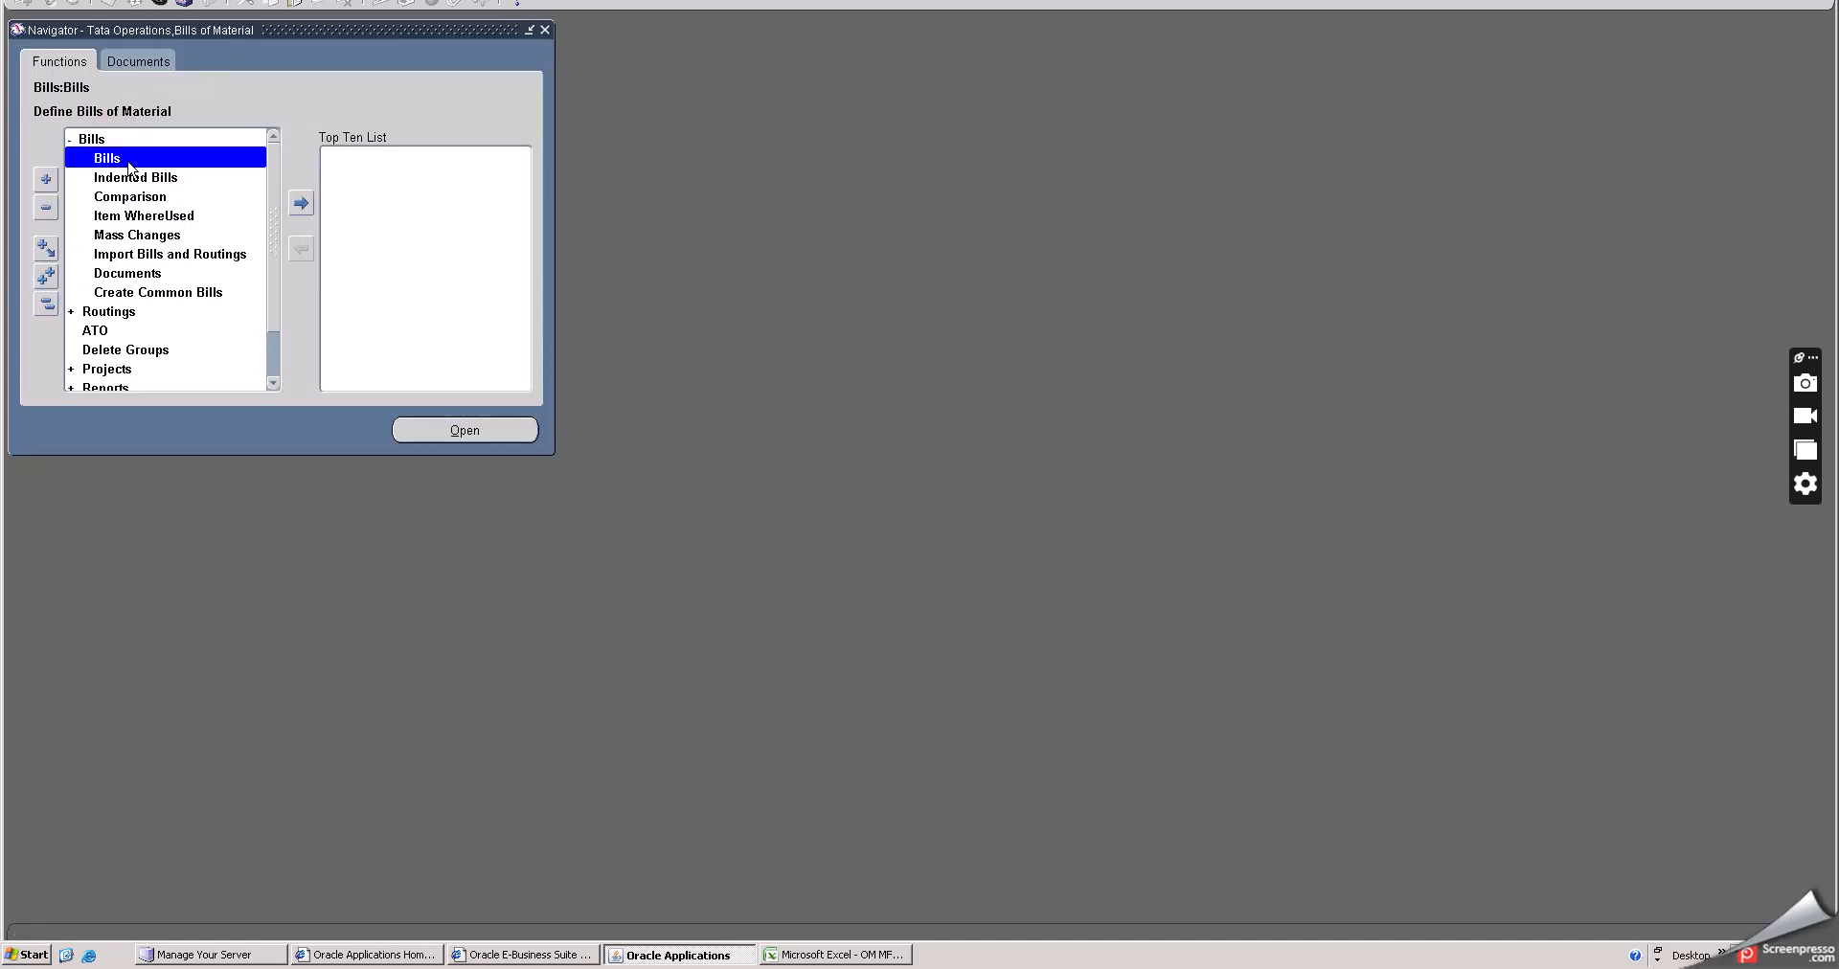
pyautogui.doubleClick(129, 161)
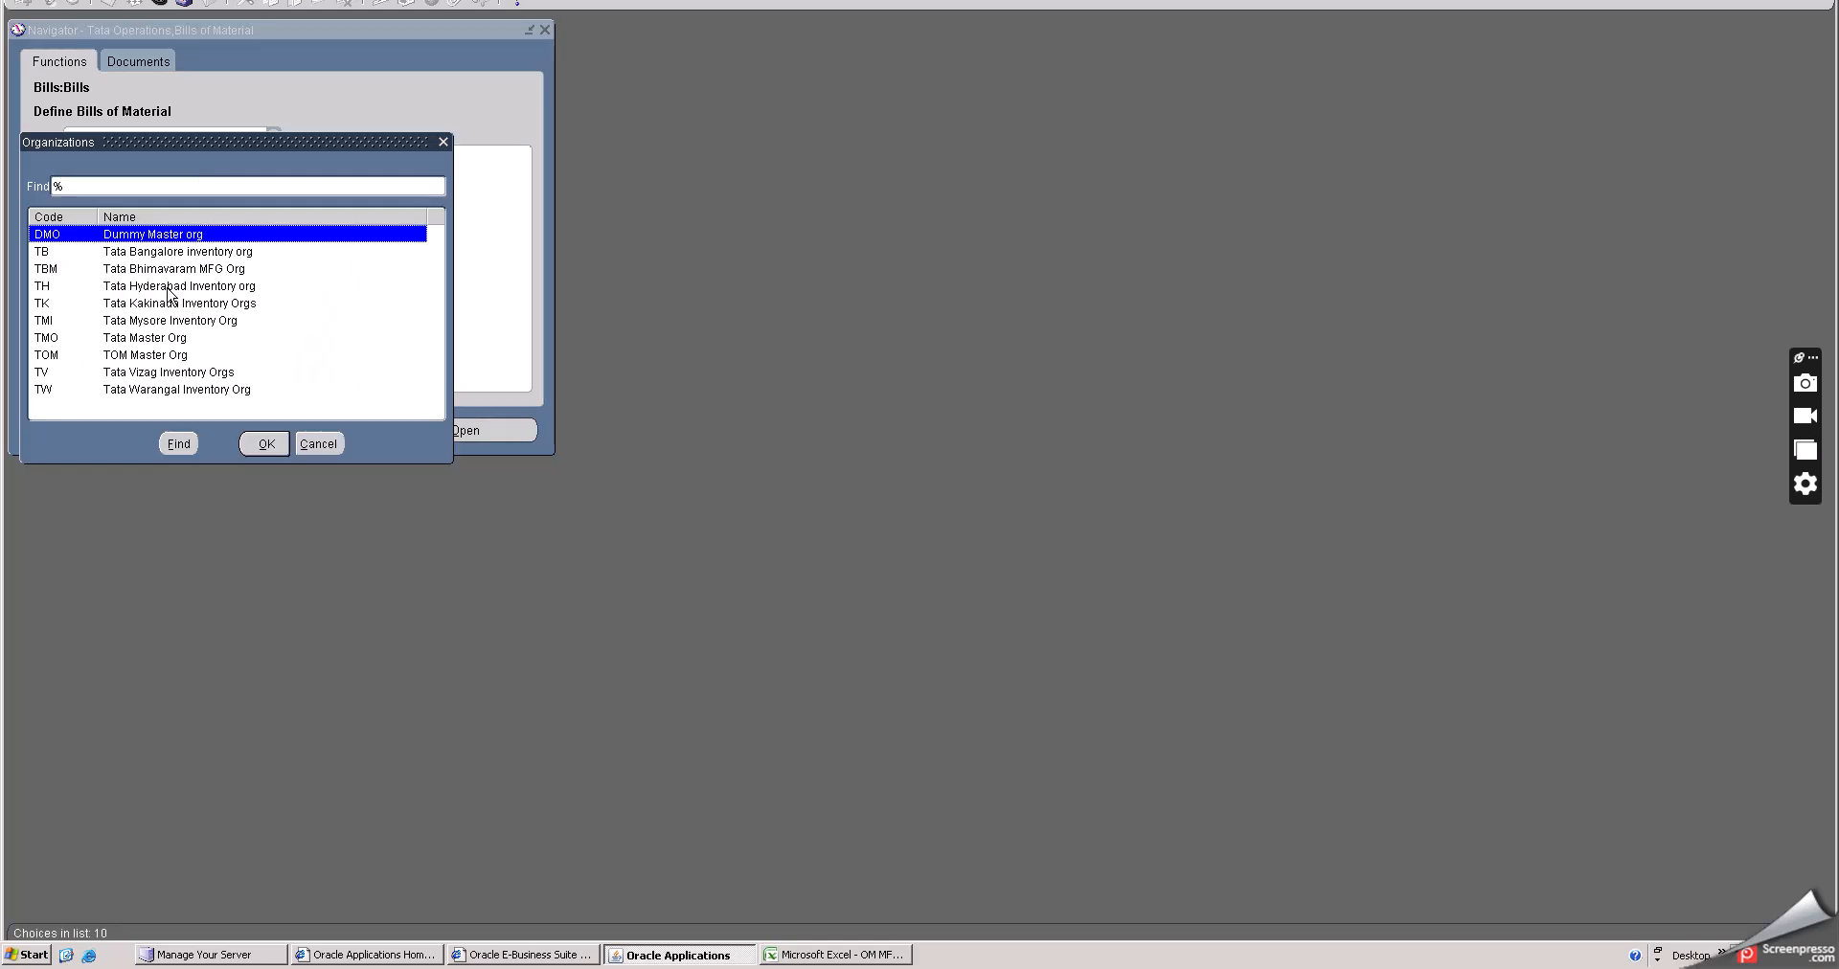
pyautogui.click(172, 286)
pyautogui.click(265, 444)
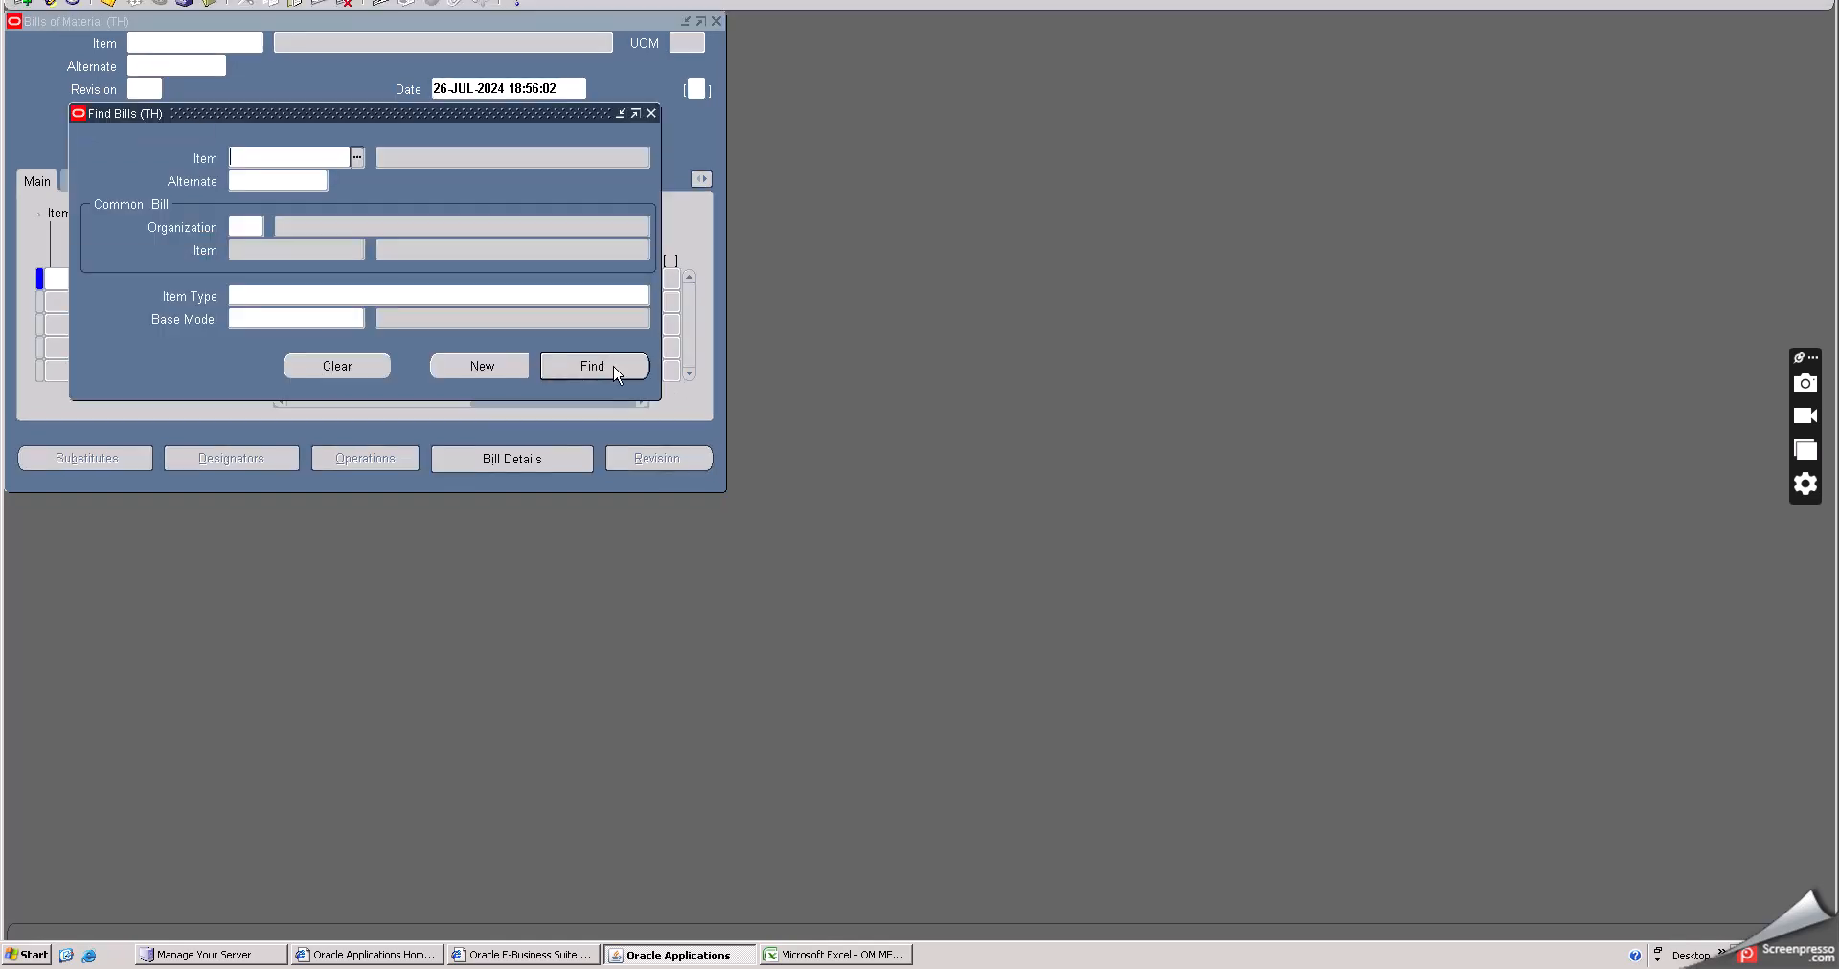
pyautogui.click(616, 373)
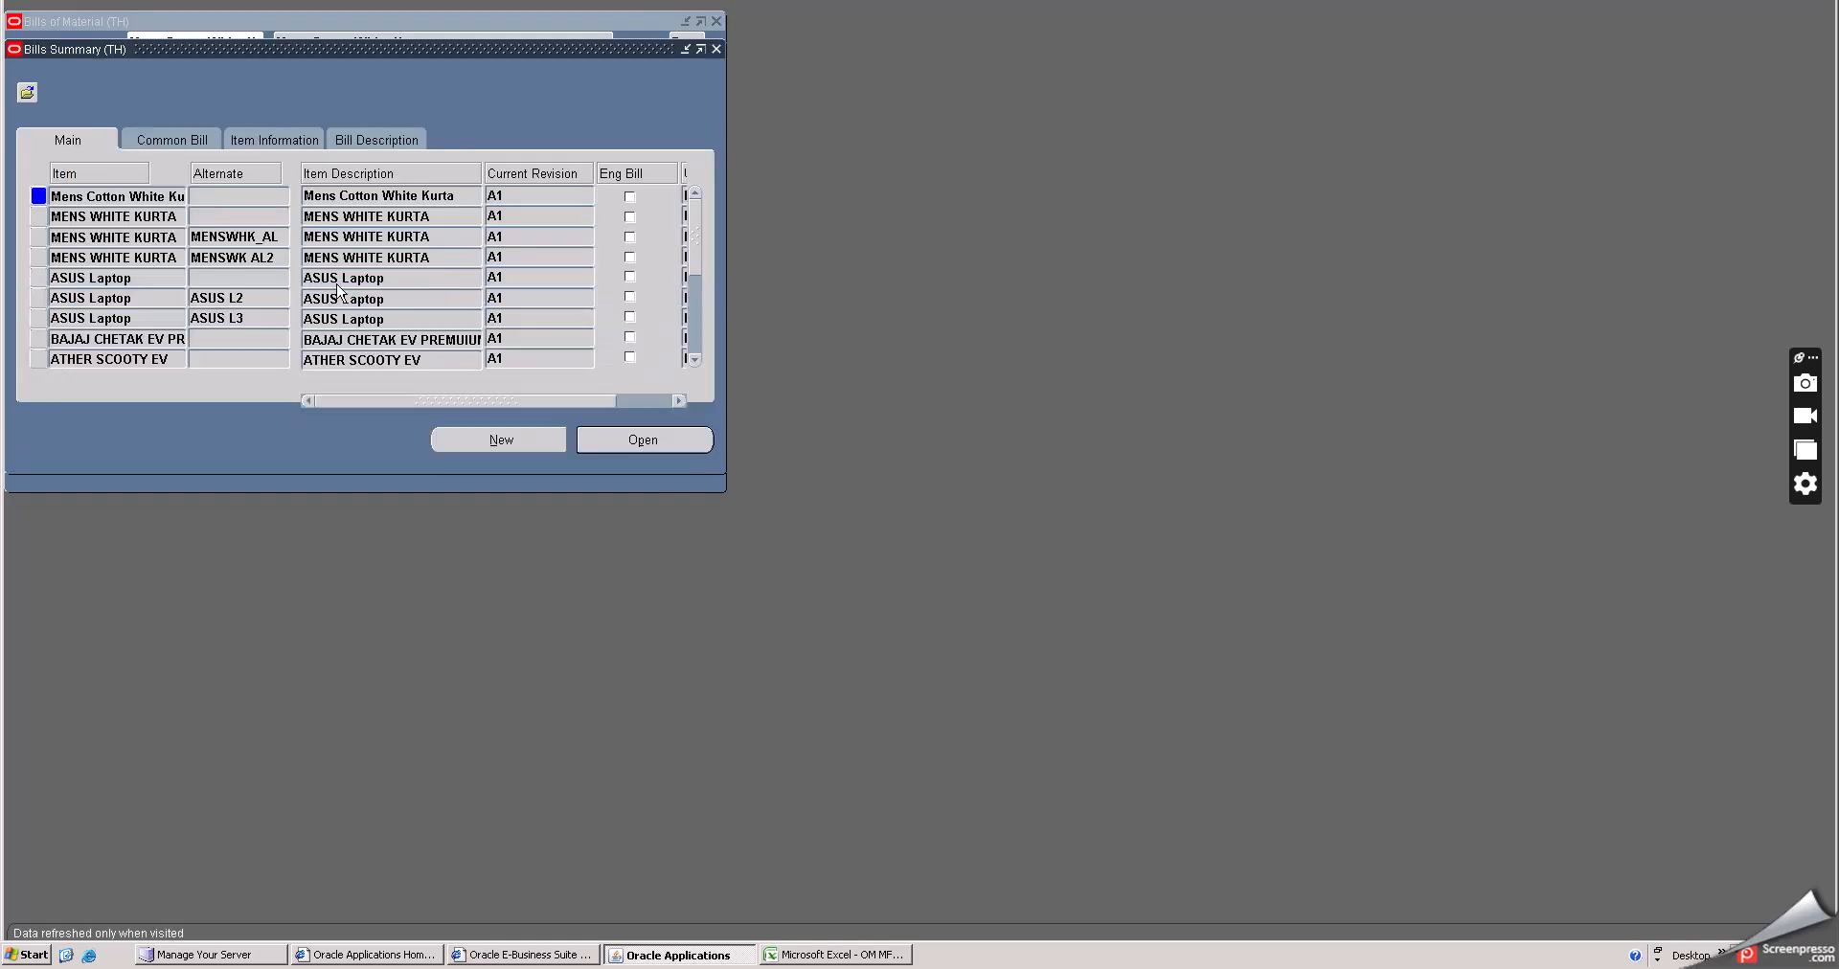
# - Check the BAJAJ CHETAK EV PREMUIUM row in the bills summary and start a new bill of material
pyautogui.click(110, 339)
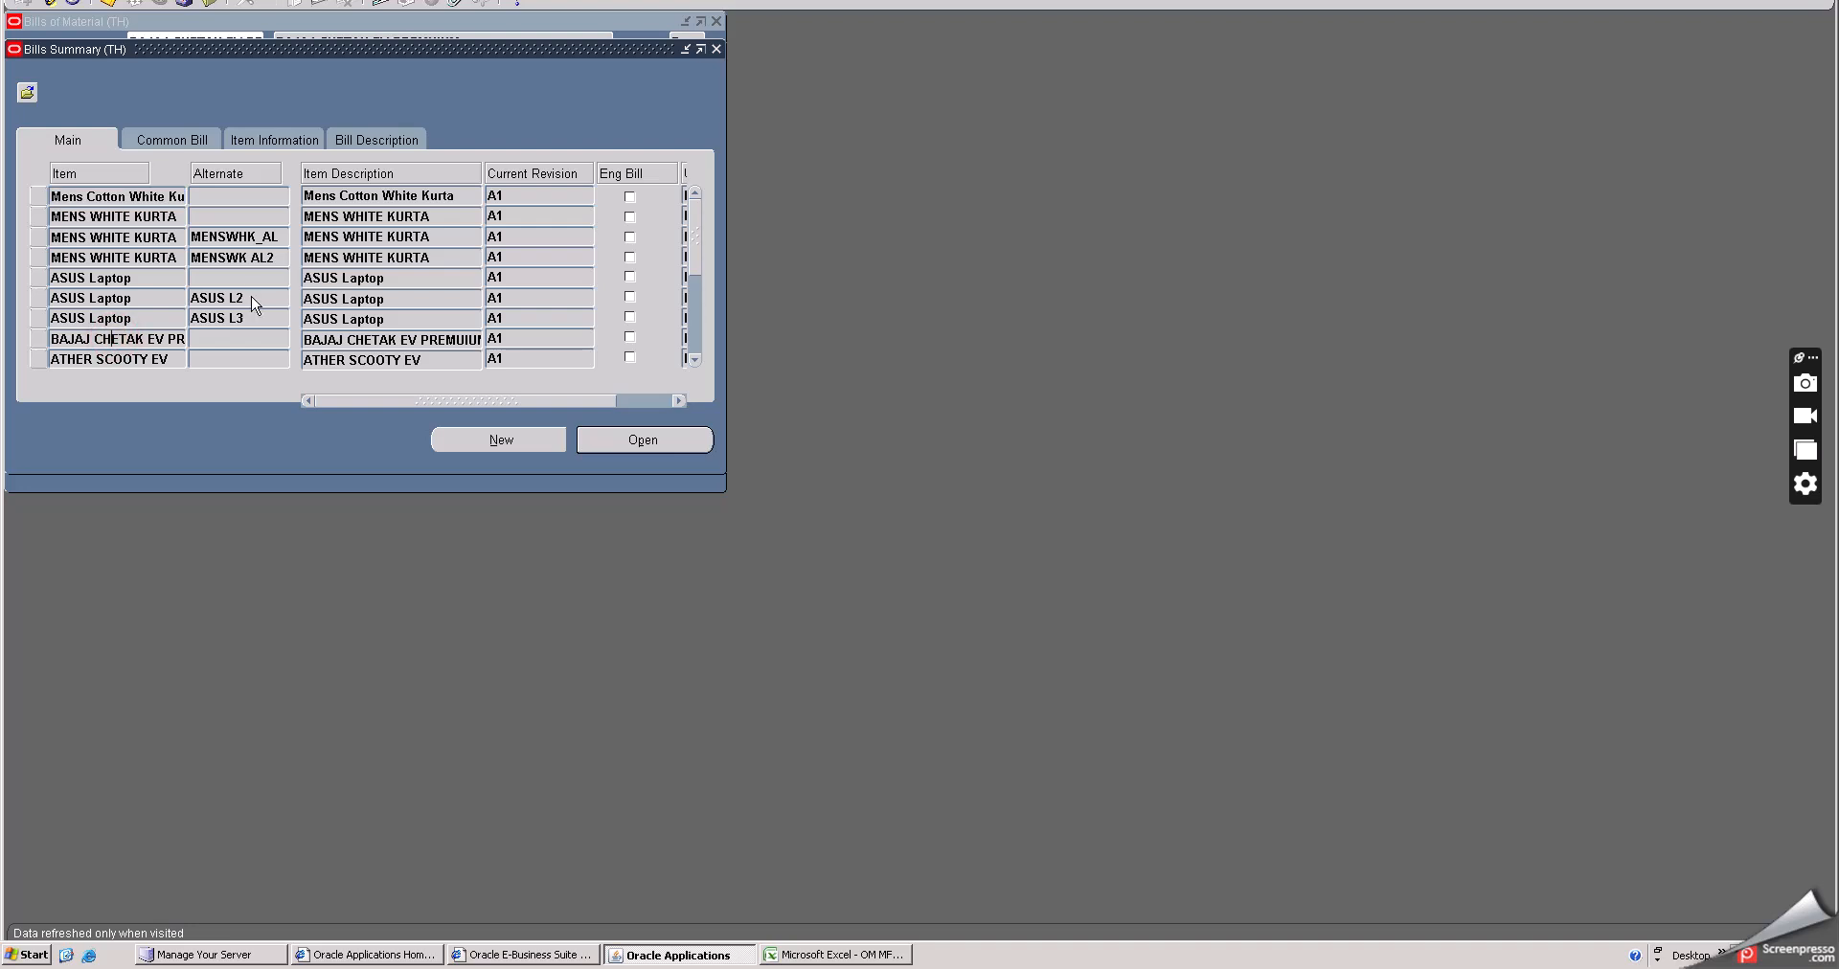
pyautogui.click(302, 48)
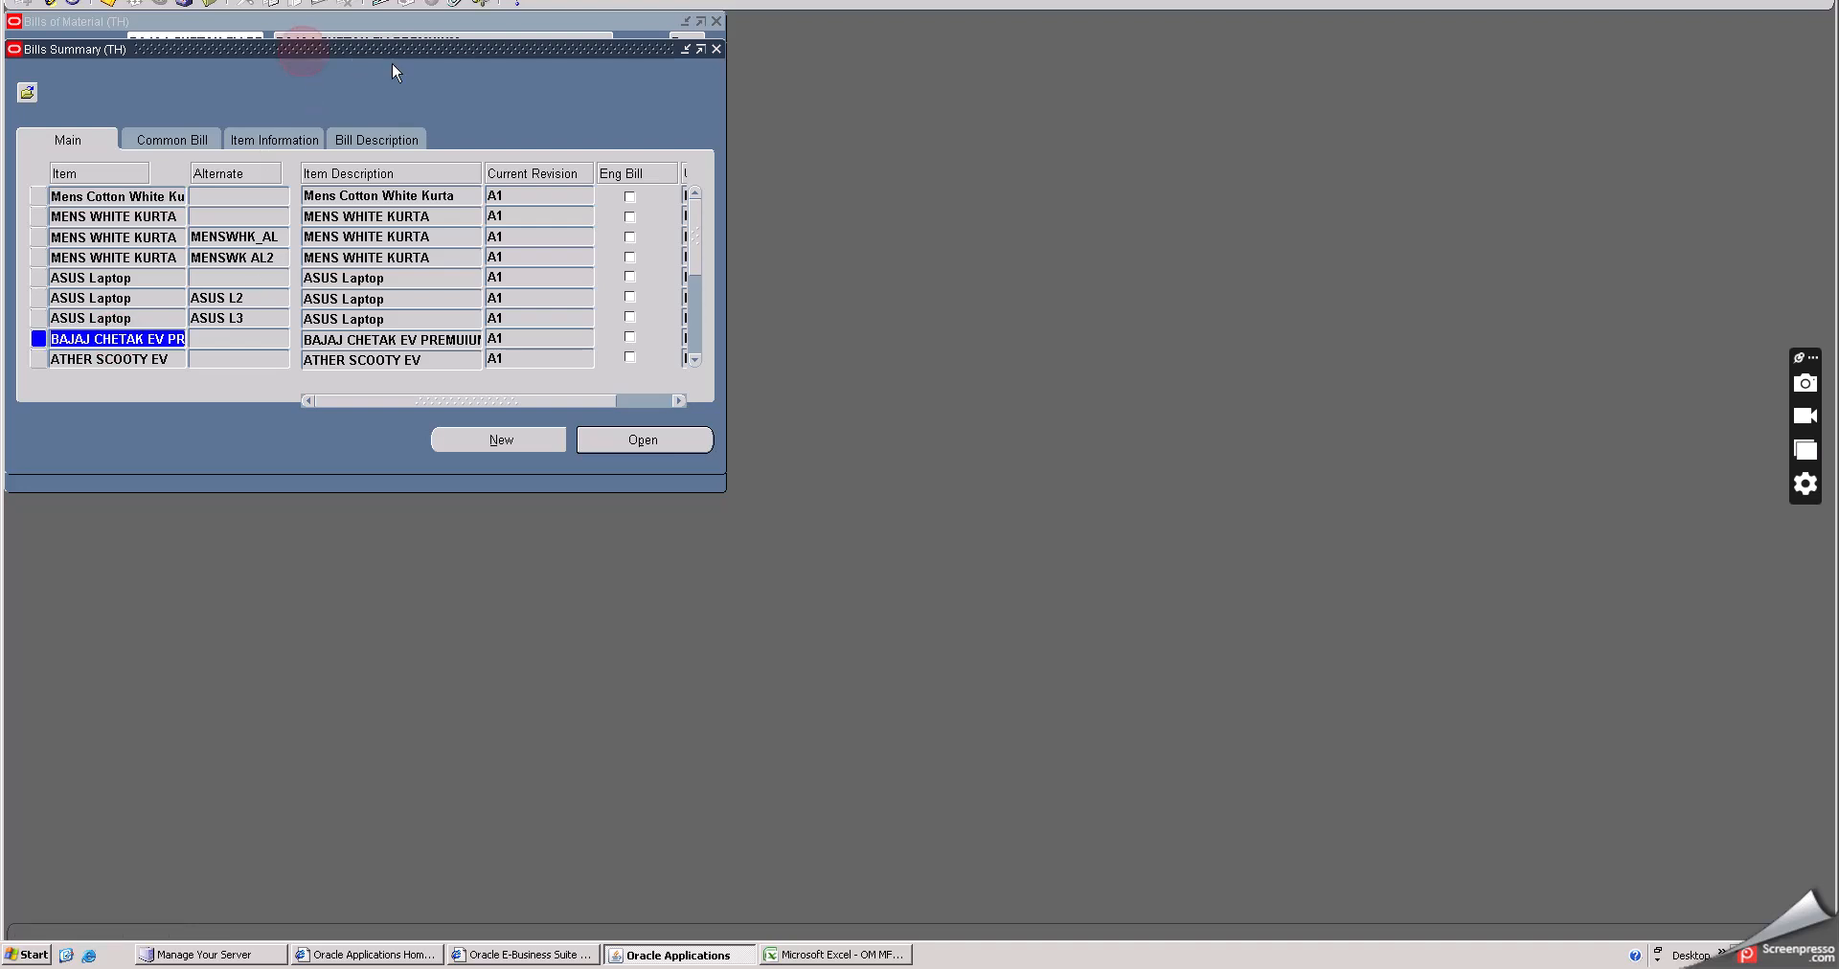
pyautogui.moveTo(393, 64); pyautogui.dragTo(417, 62)
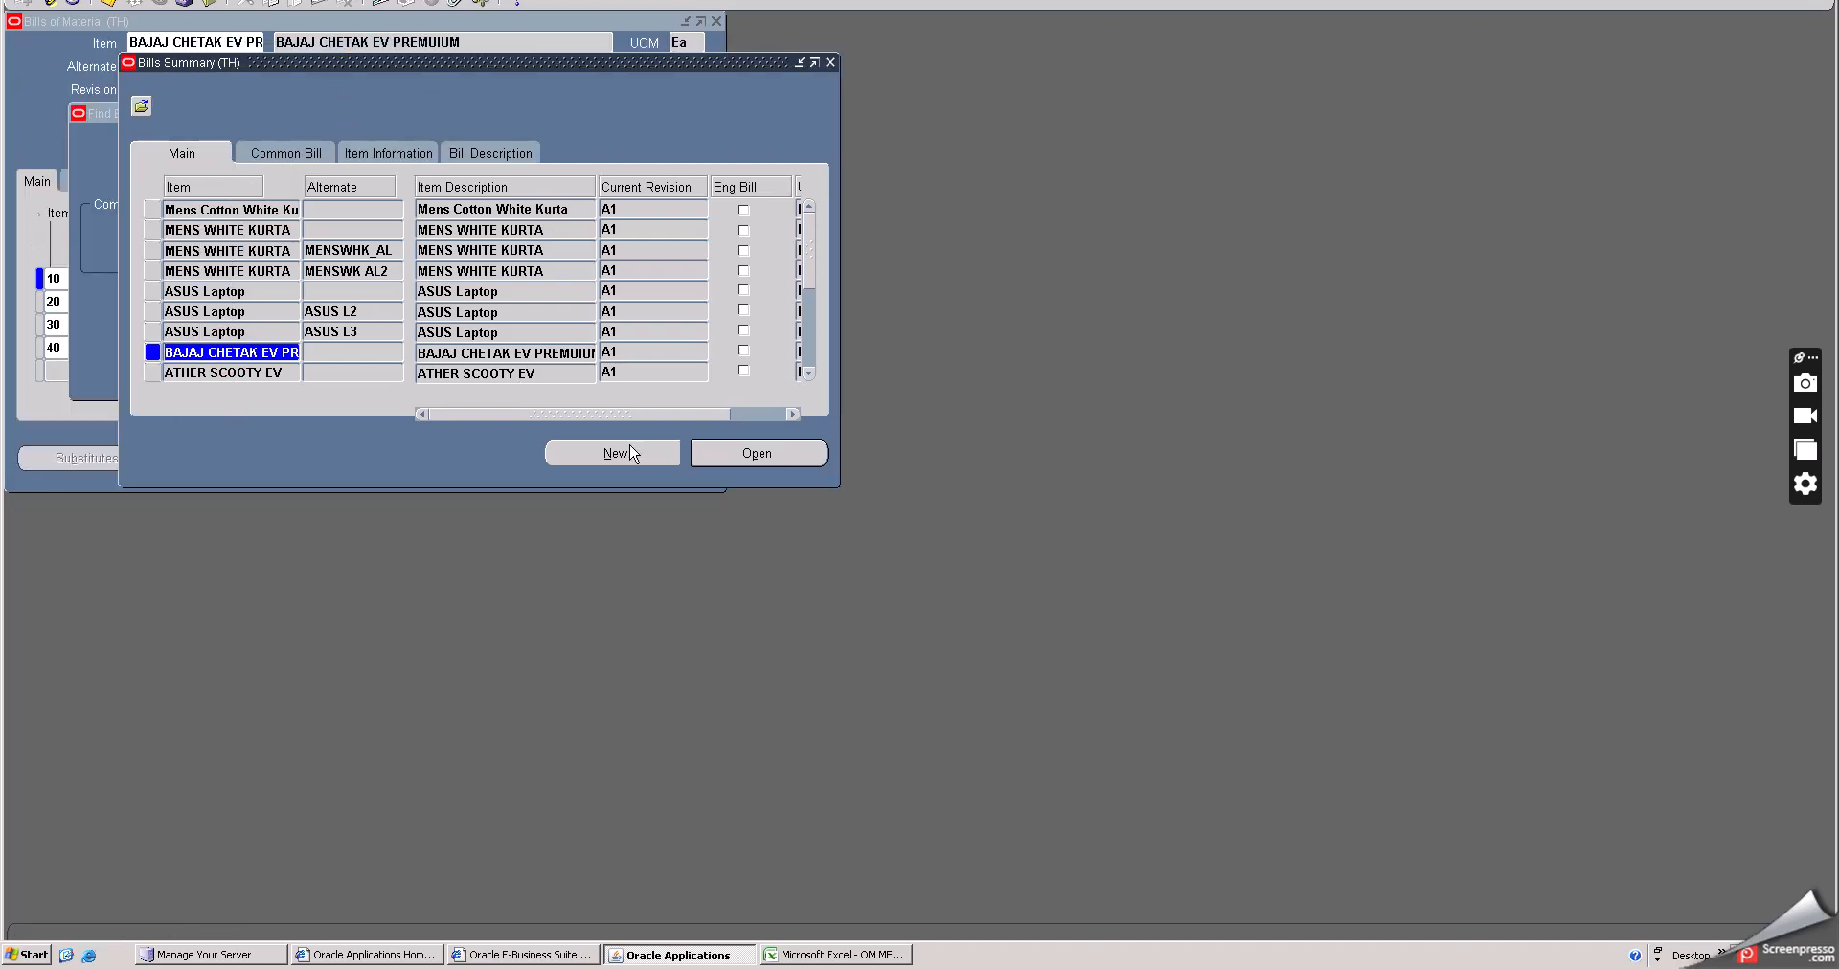
pyautogui.click(640, 462)
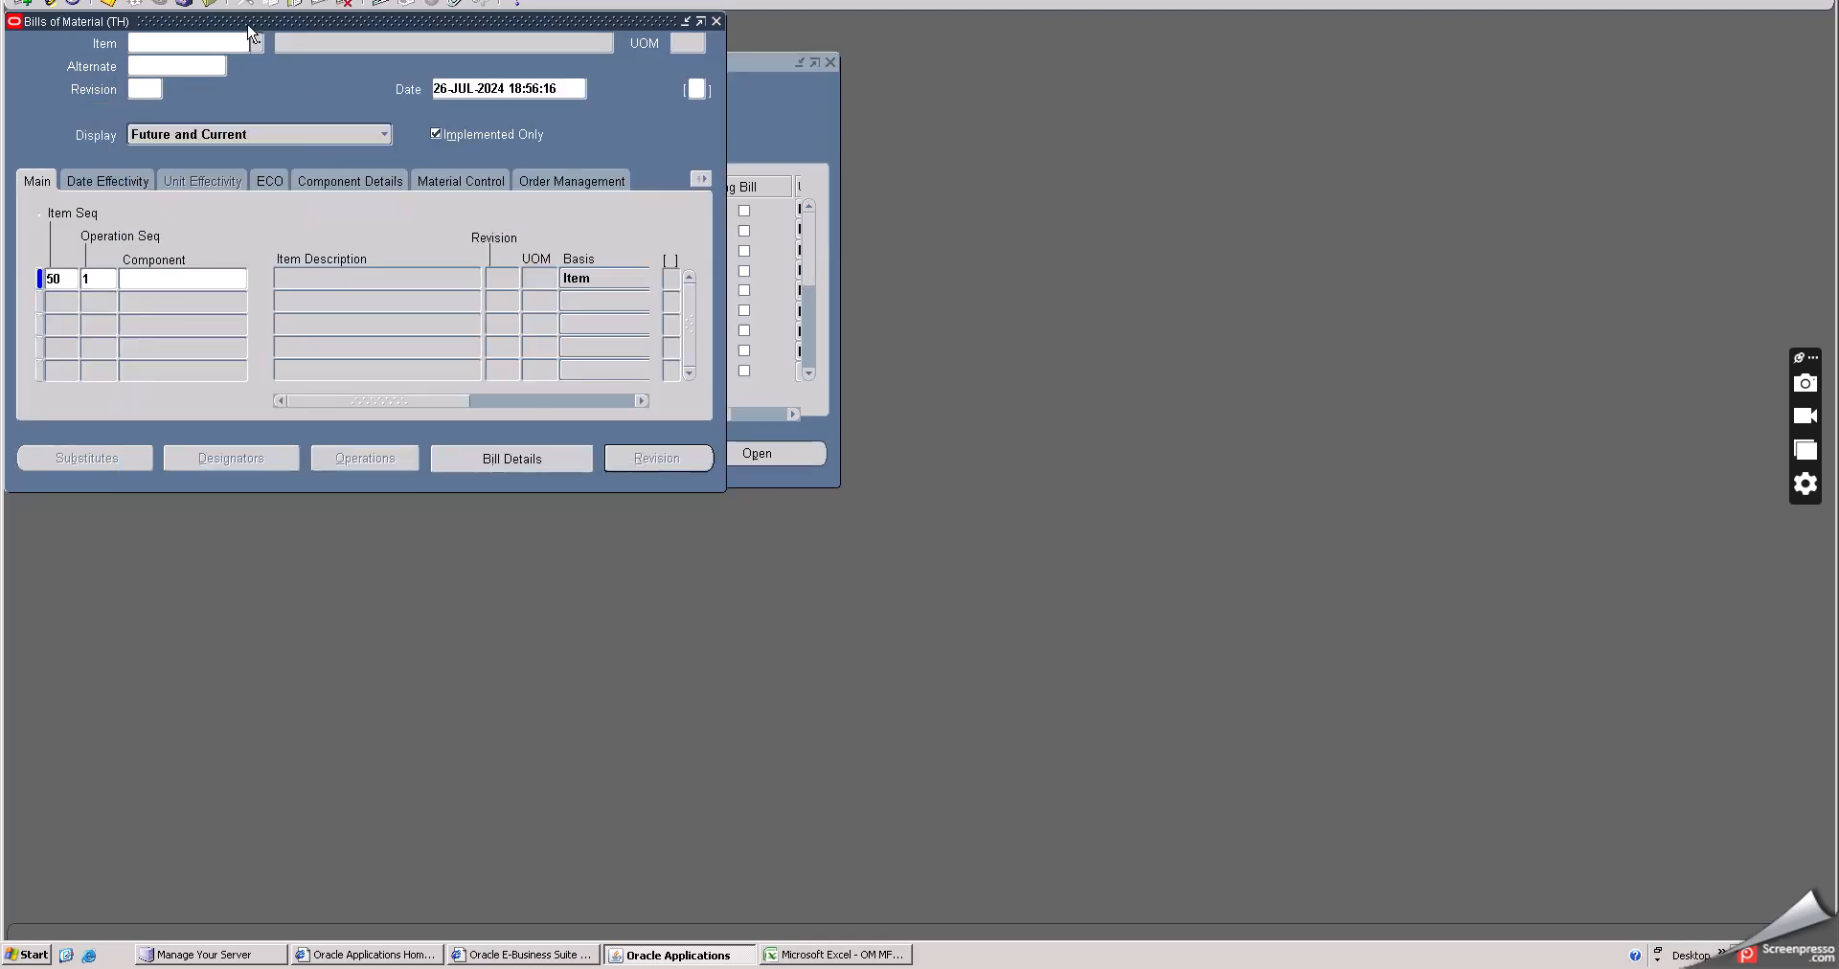
pyautogui.moveTo(248, 26); pyautogui.dragTo(372, 59)
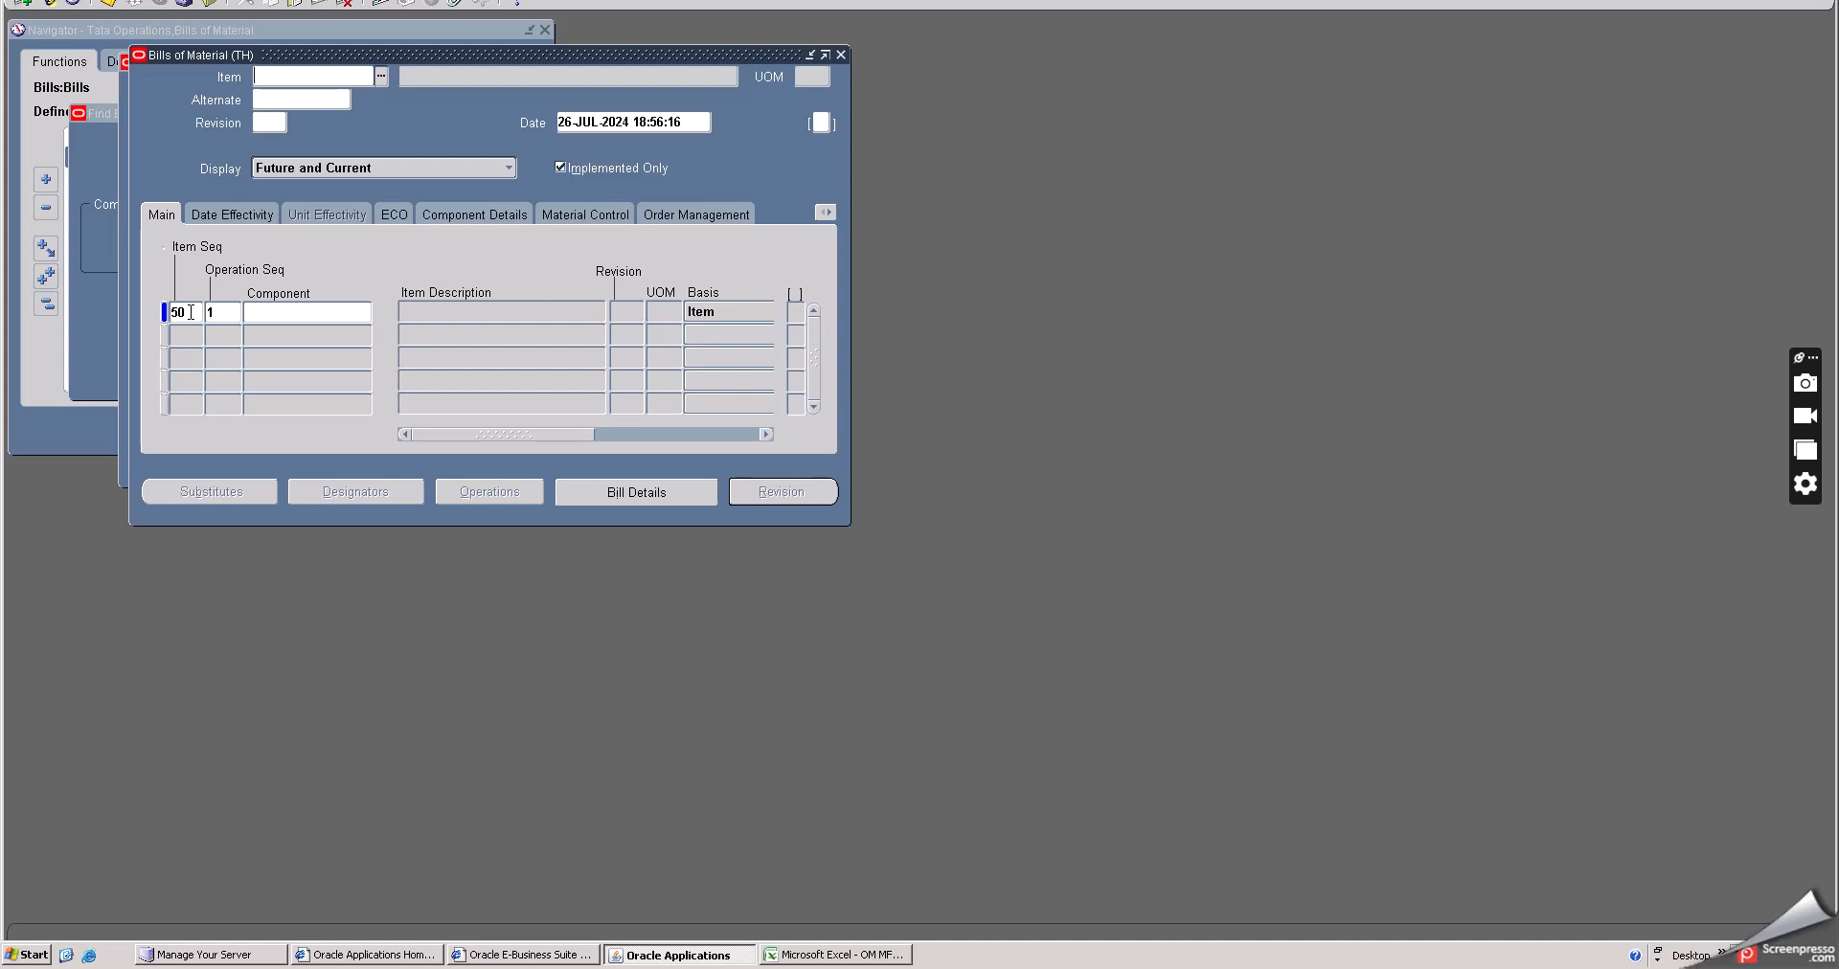
# - Set the new bill's item to BAJAJ CHETAK EV PREMUIUM and its alternate to BAJA-A1
pyautogui.click(381, 77)
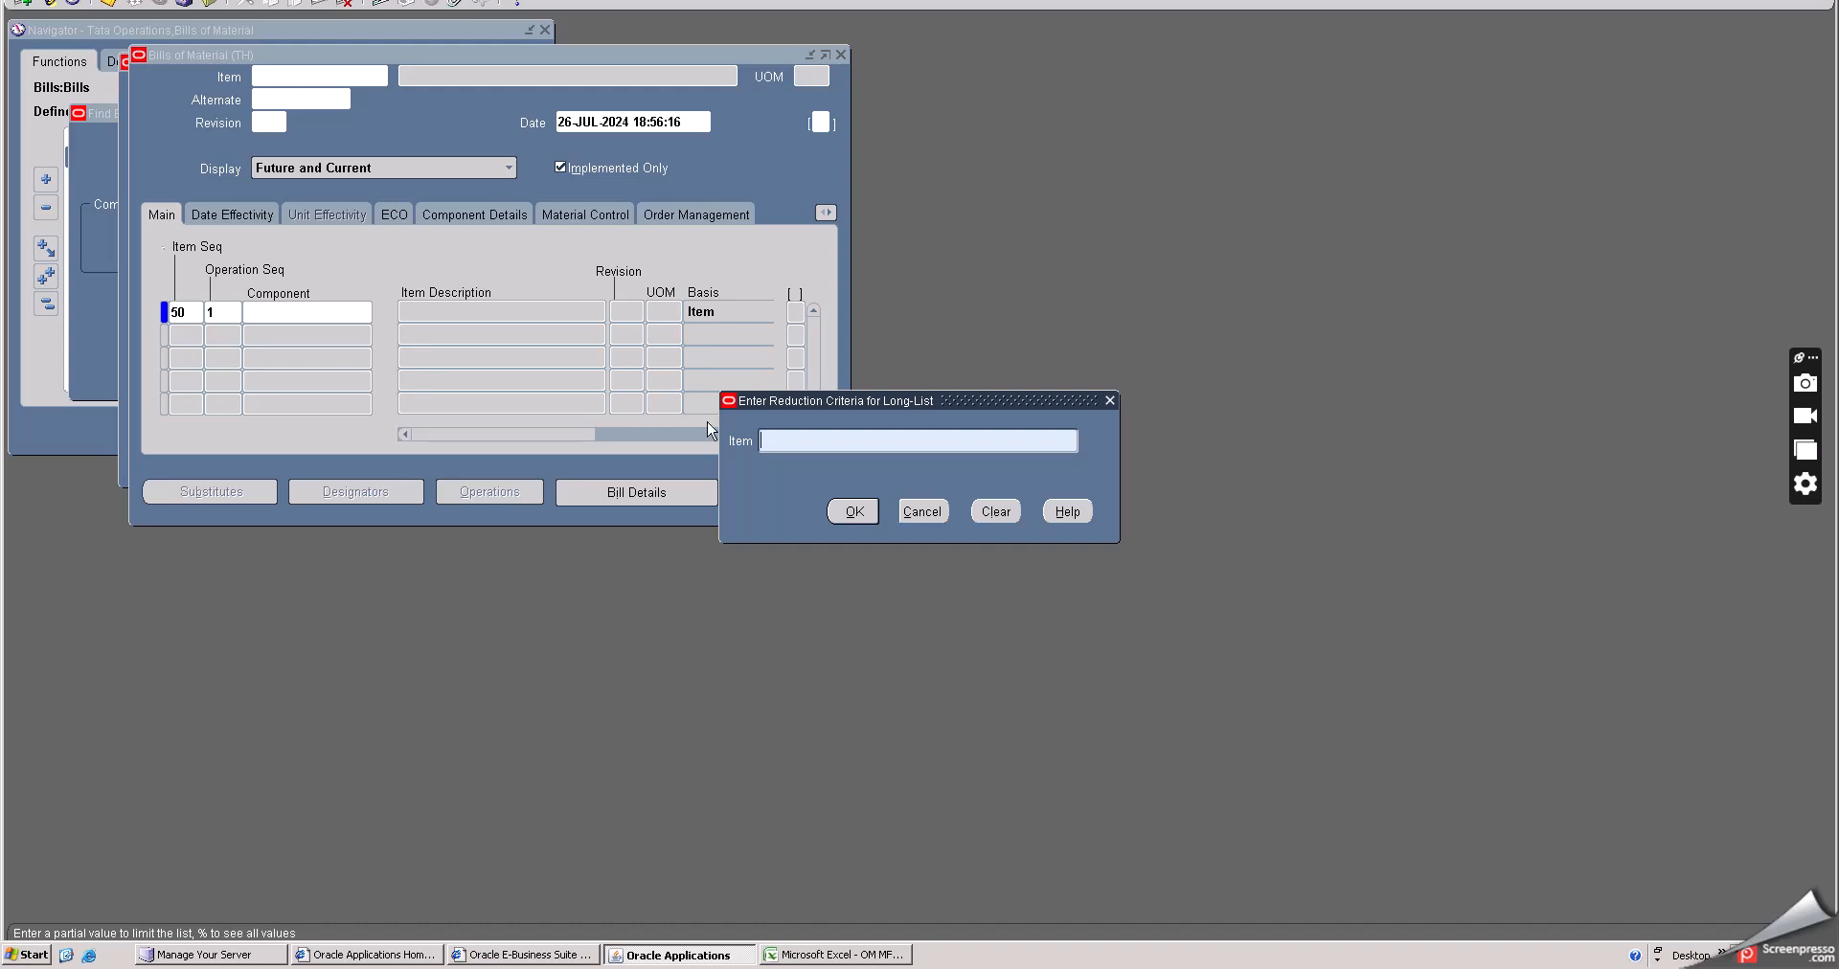
pyautogui.write('BAJAJ CHETAK EV PREMUIUM')
pyautogui.click(865, 511)
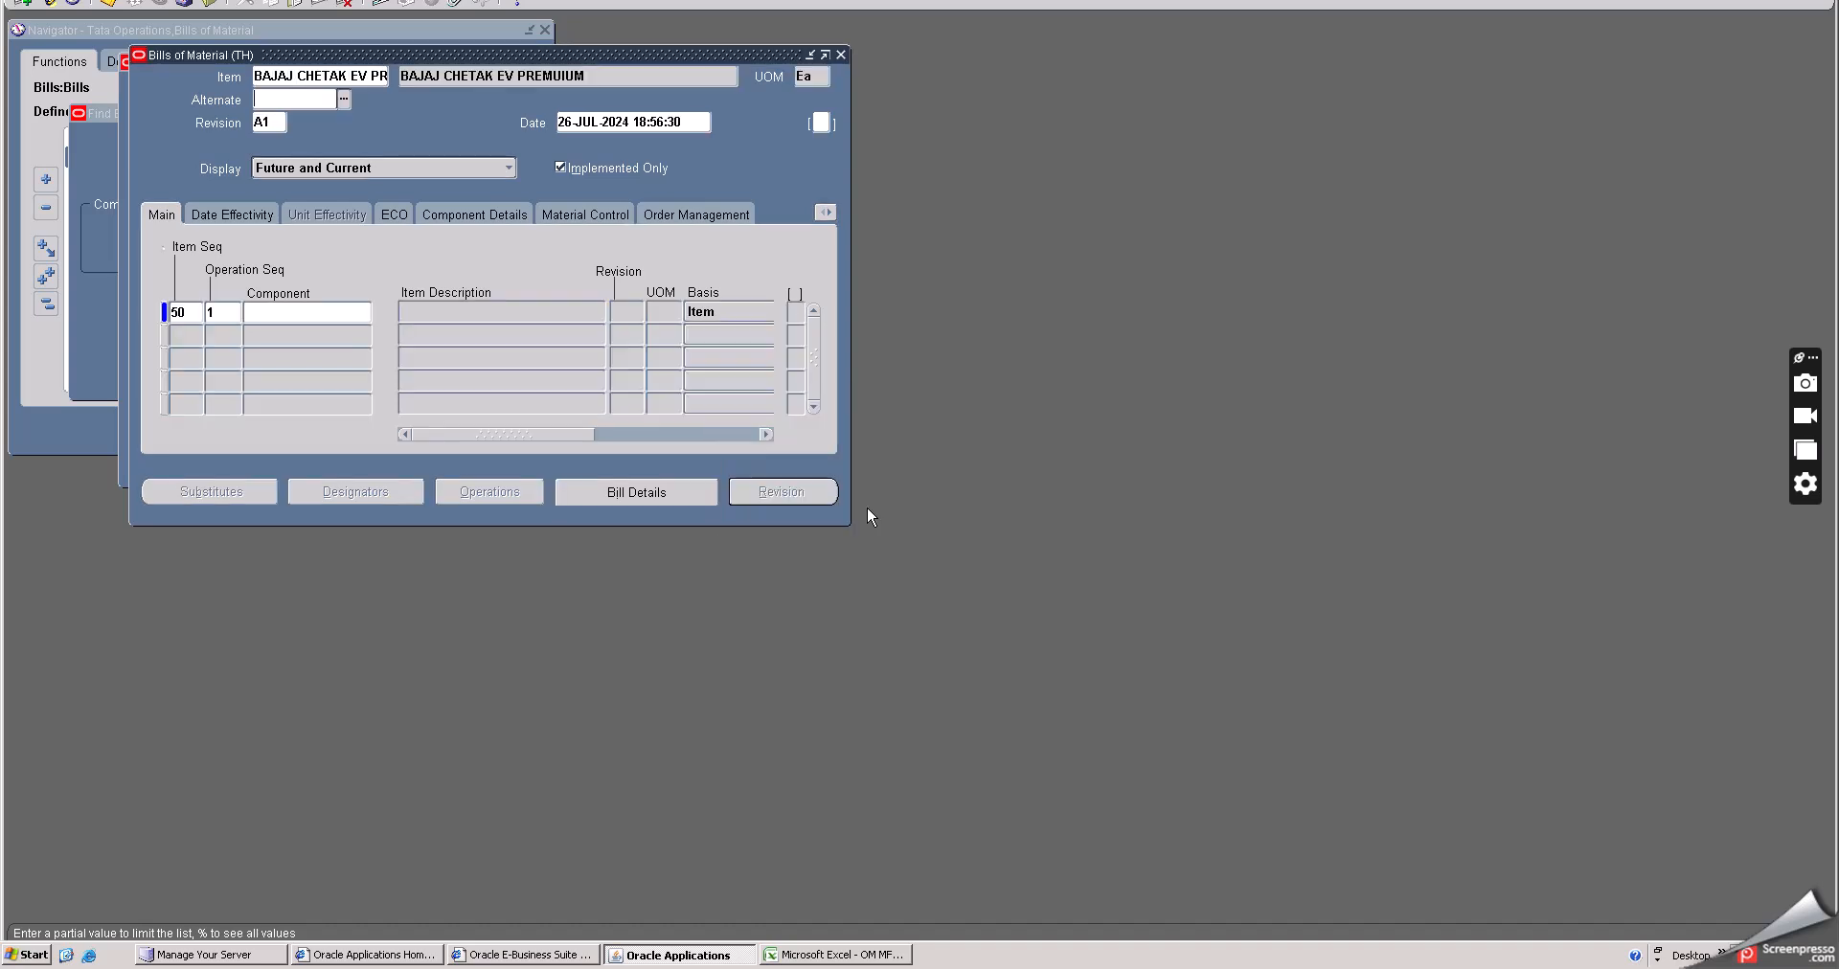
pyautogui.click(343, 99)
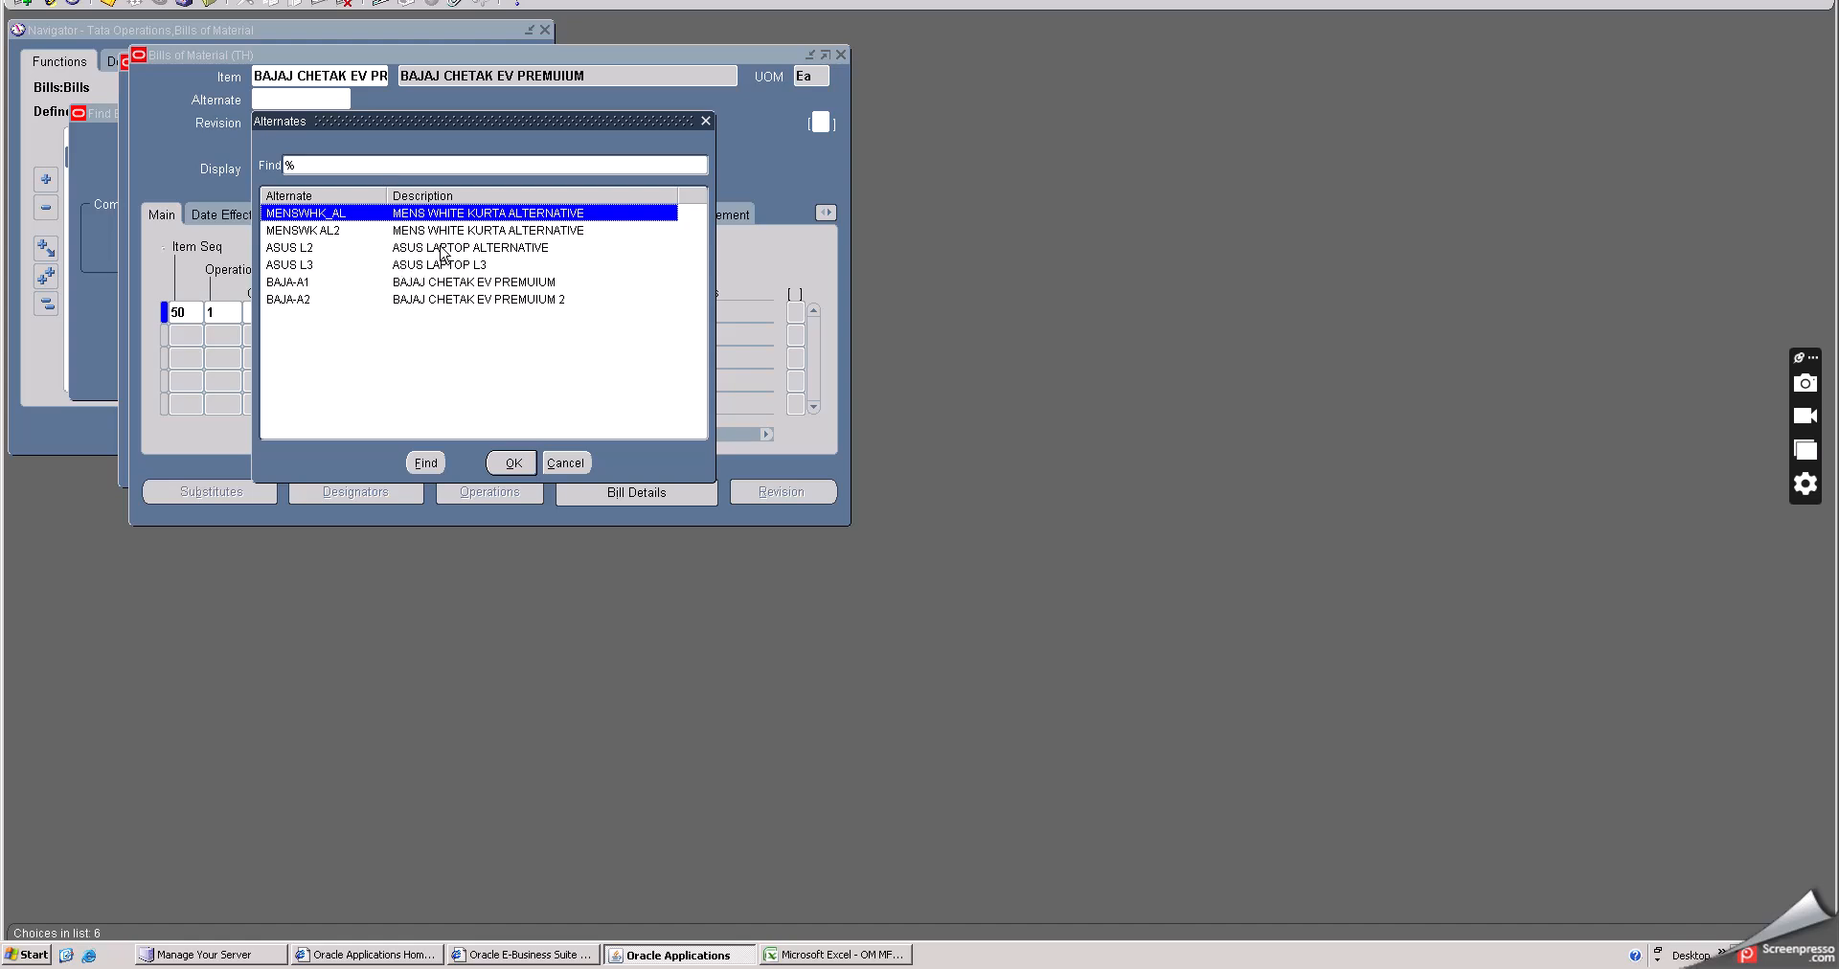
pyautogui.click(442, 284)
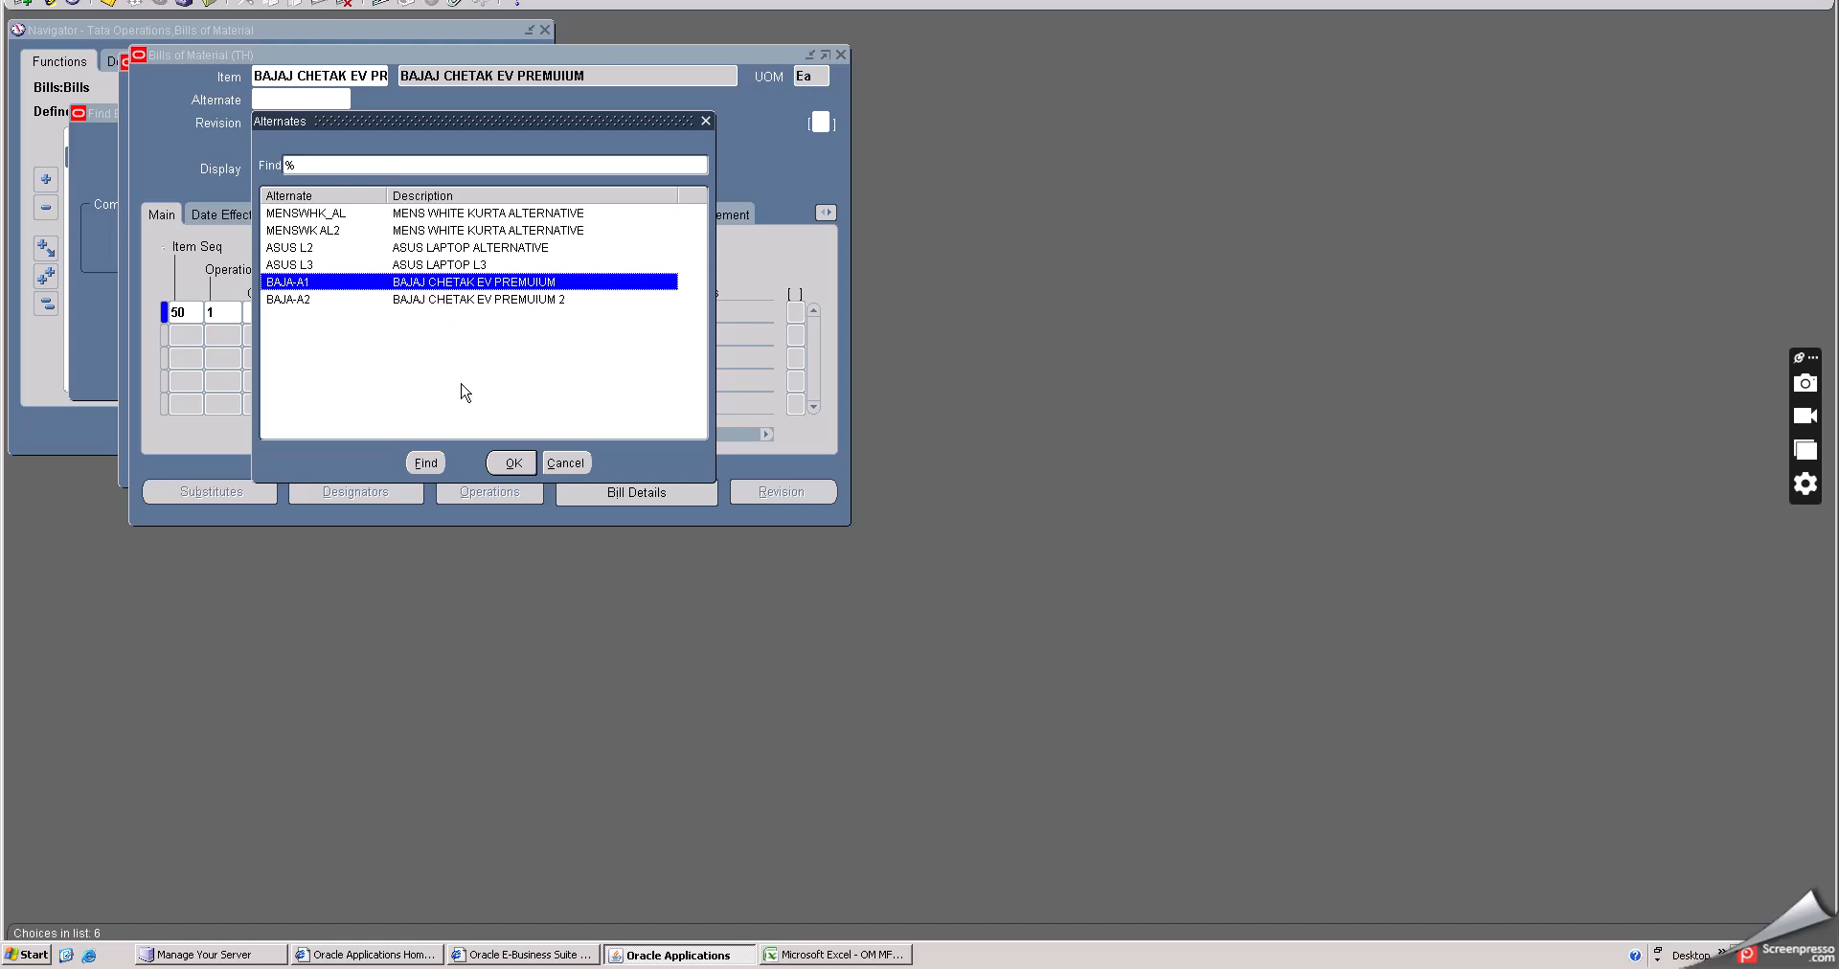
pyautogui.click(508, 465)
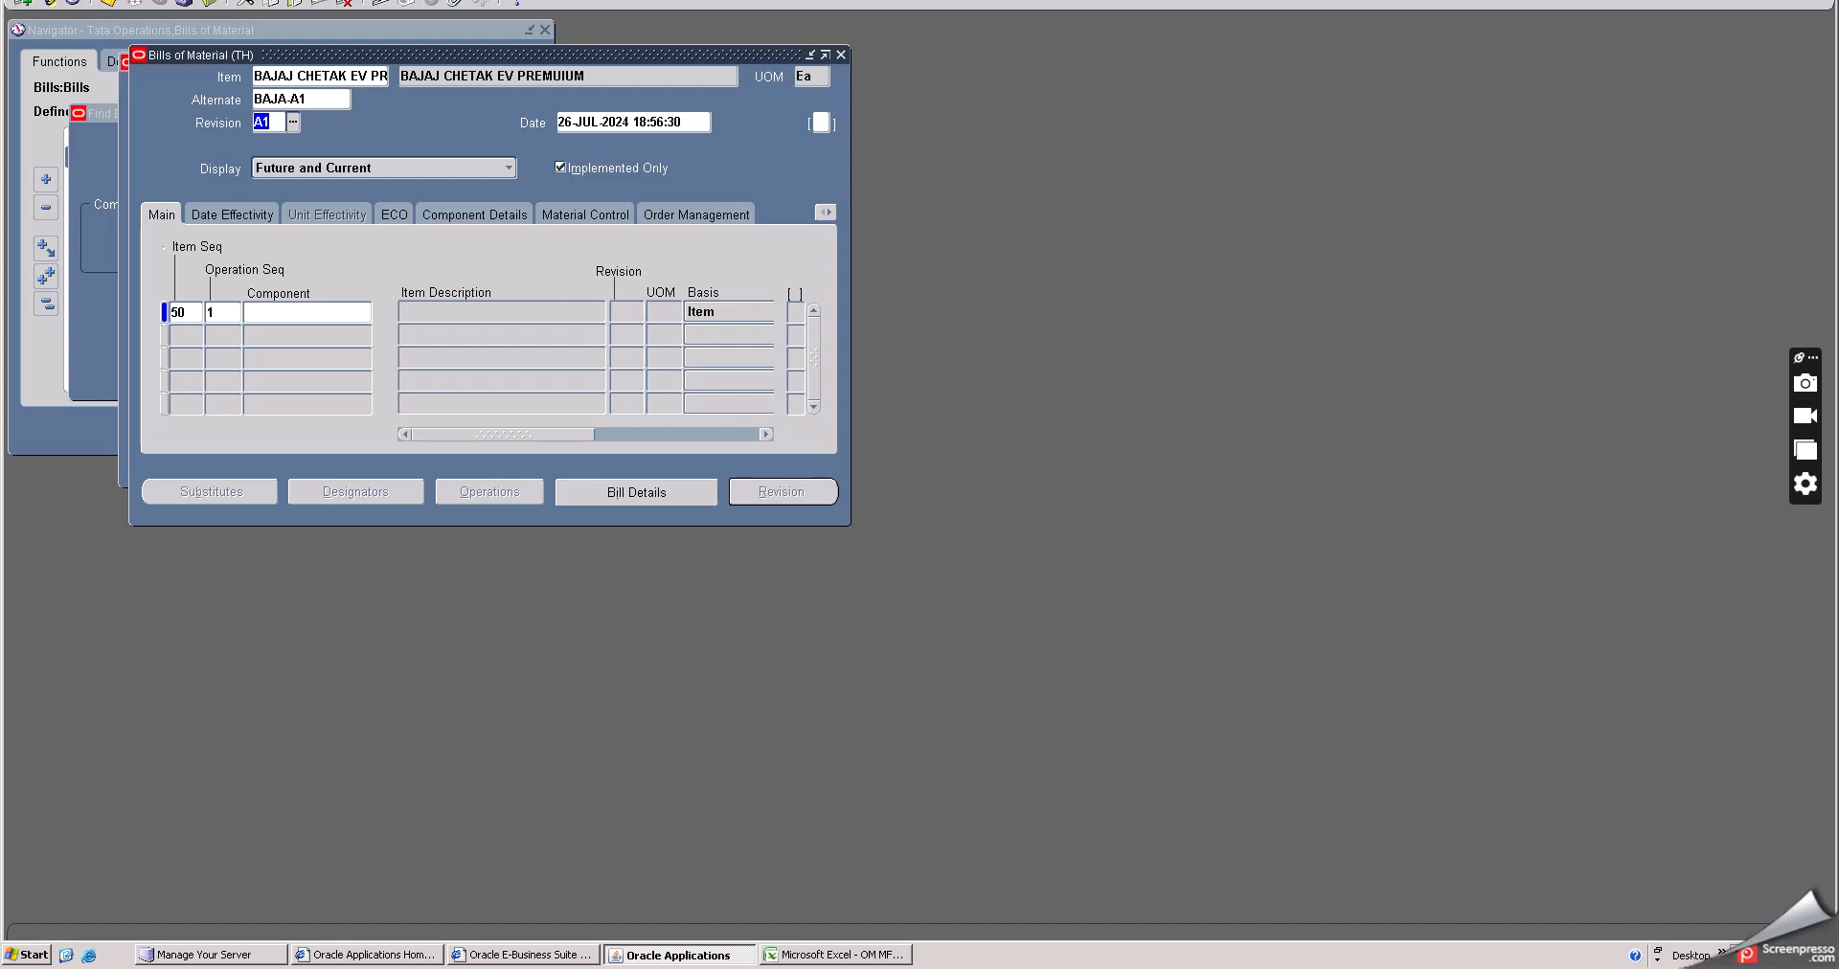
# - Copy the primary bill of BAJAJ CHETAK EV PREMUIUM from organization TH into the BAJA-A1 alternate bill and save it
pyautogui.click(163, 0)
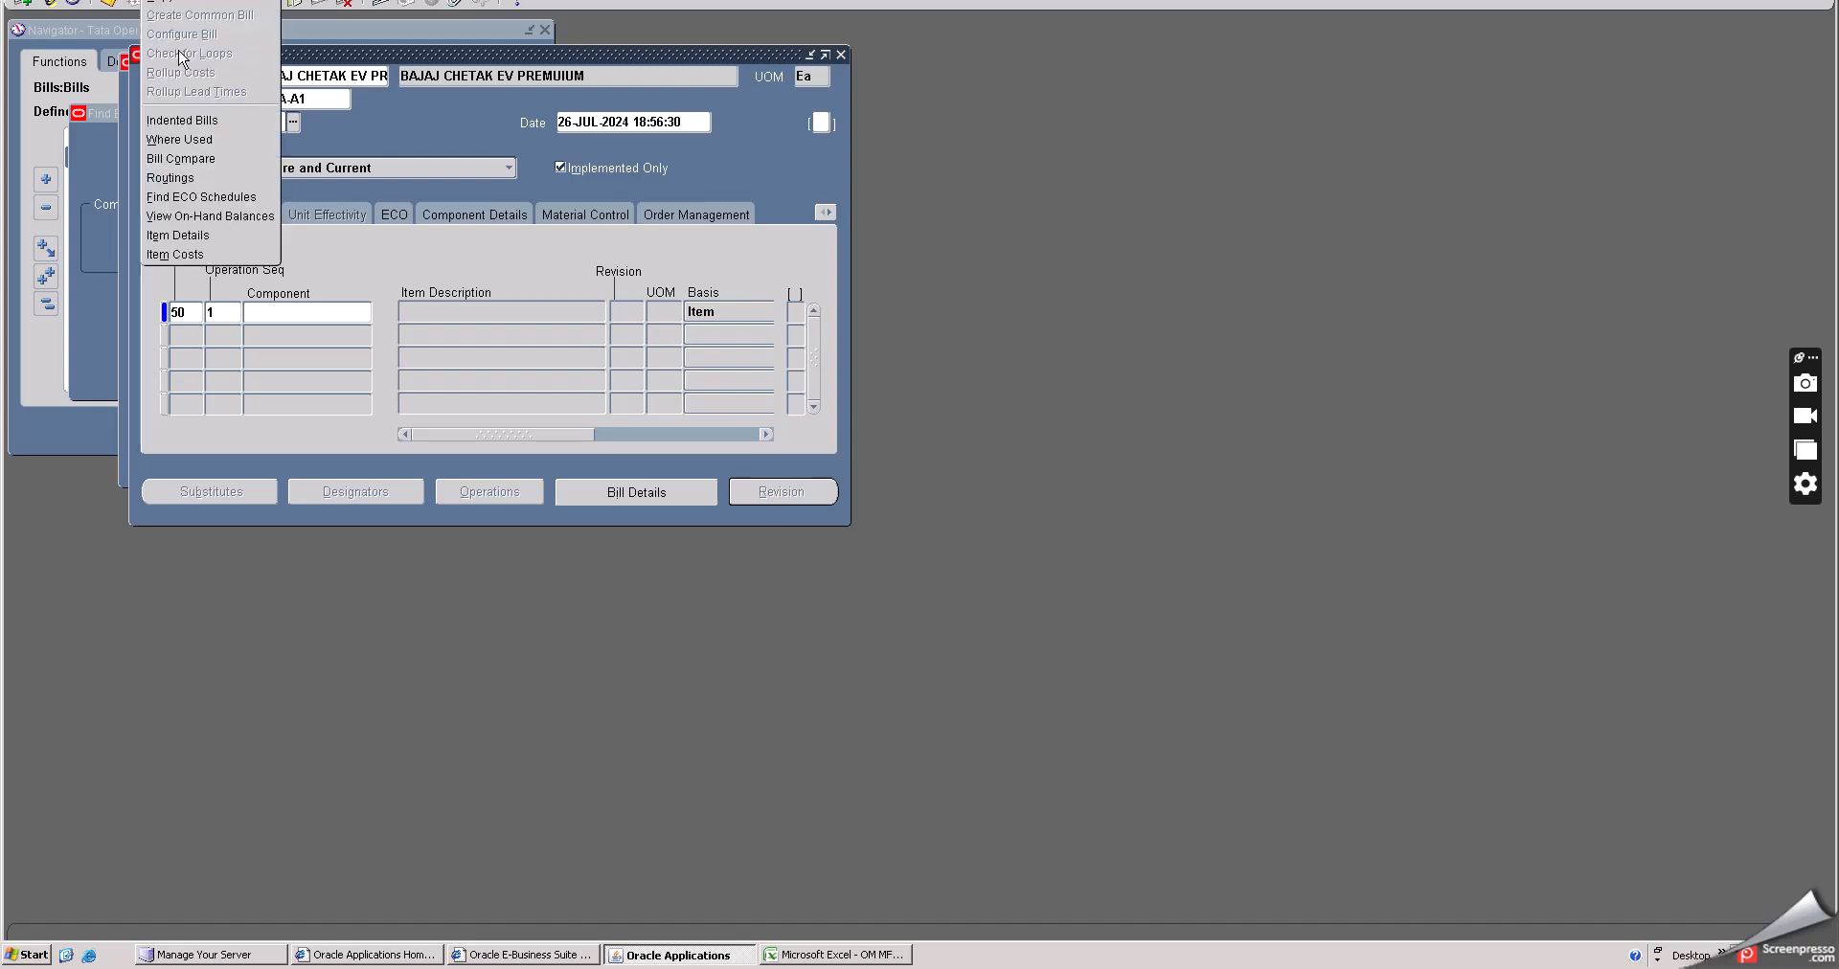
pyautogui.click(191, 2)
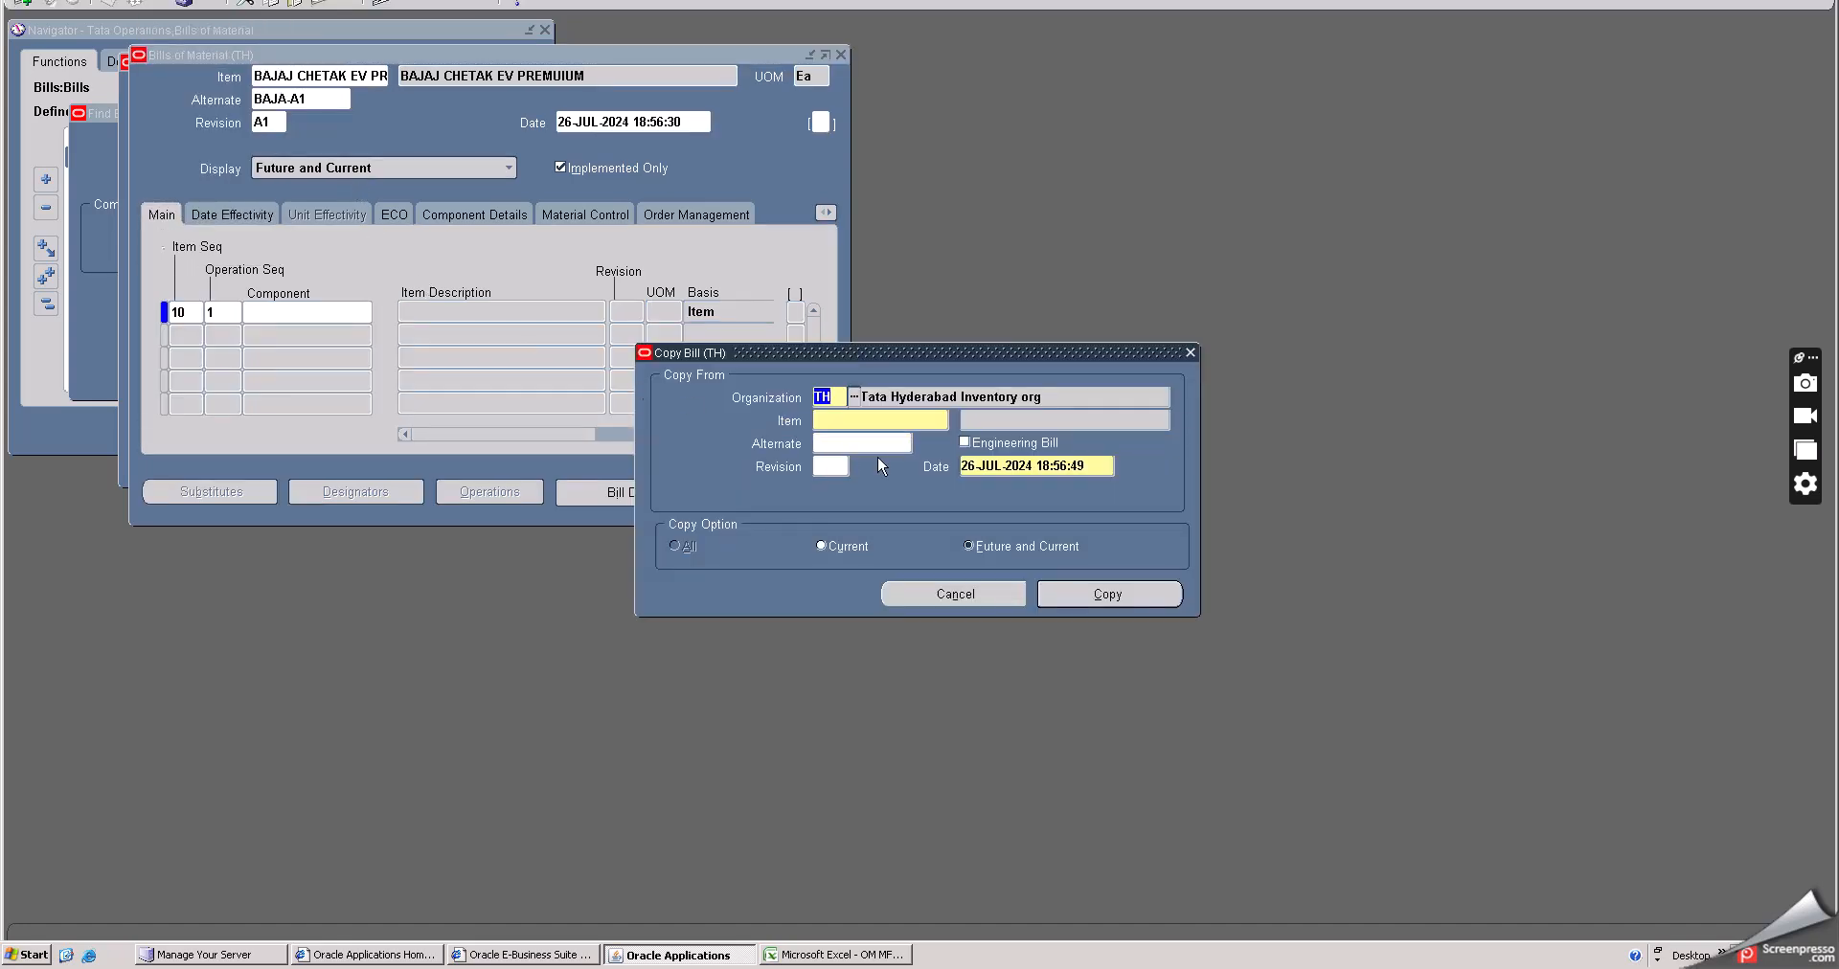
pyautogui.click(870, 422)
pyautogui.hotkey('ctrl', 'v')
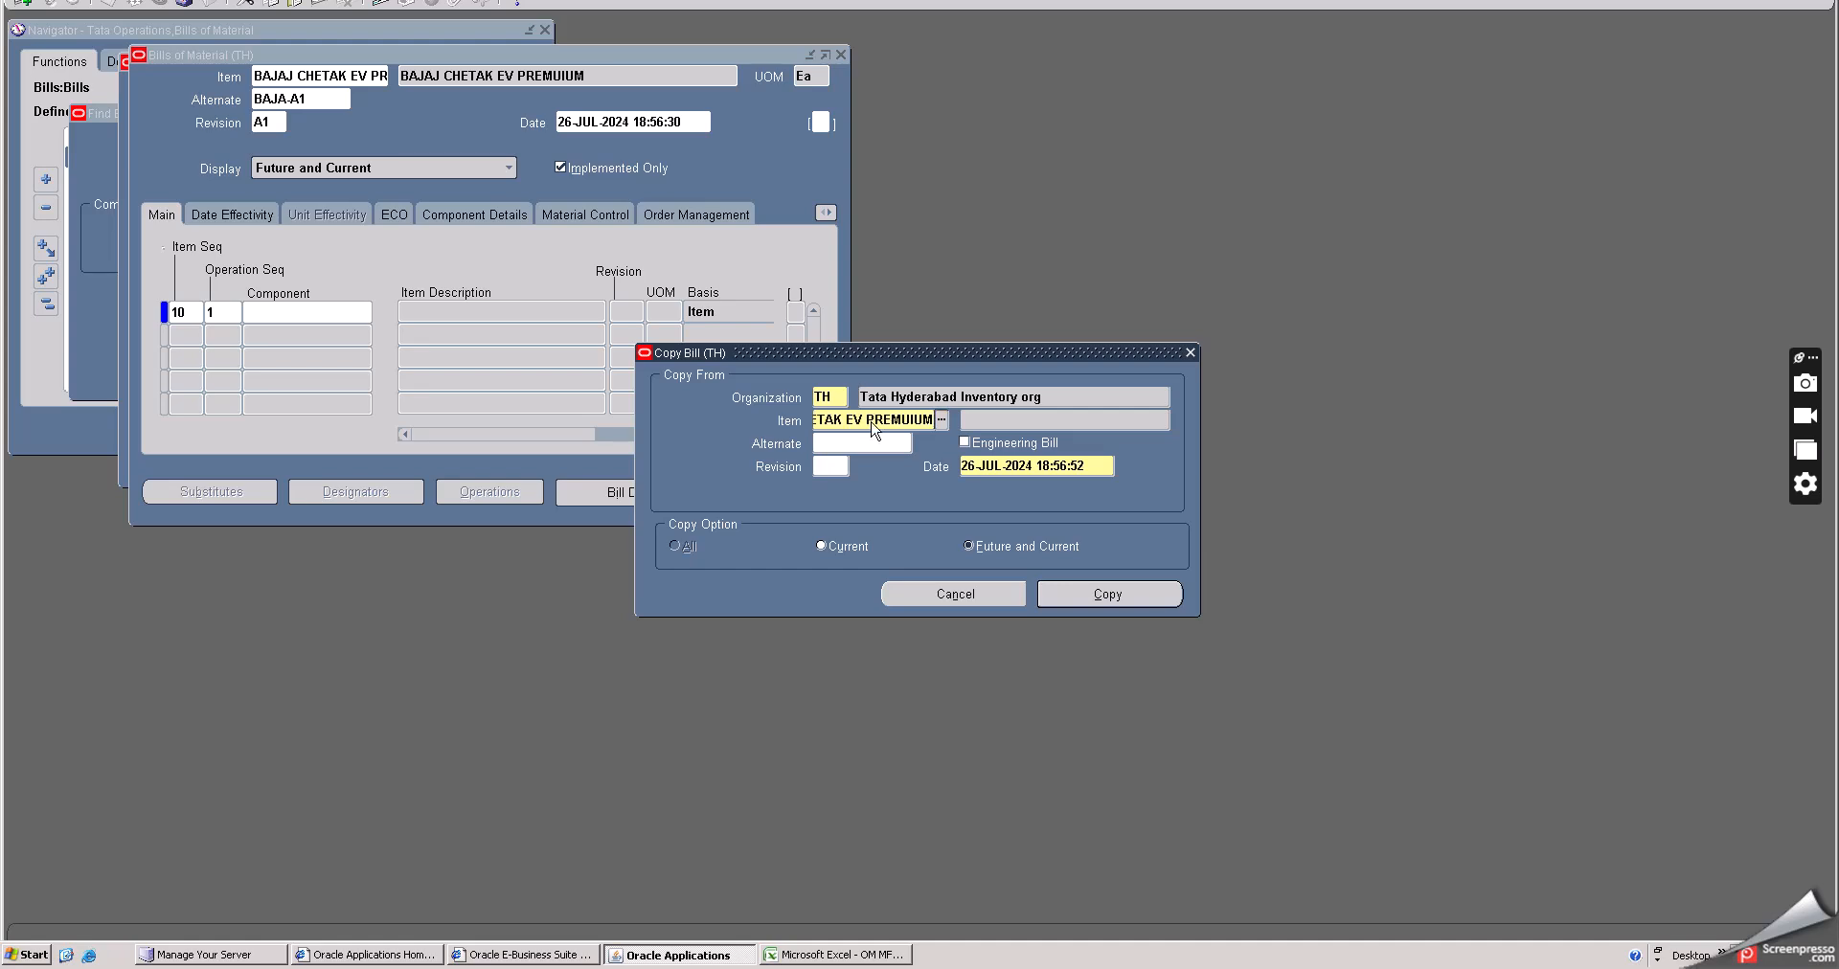
pyautogui.press('Tab')
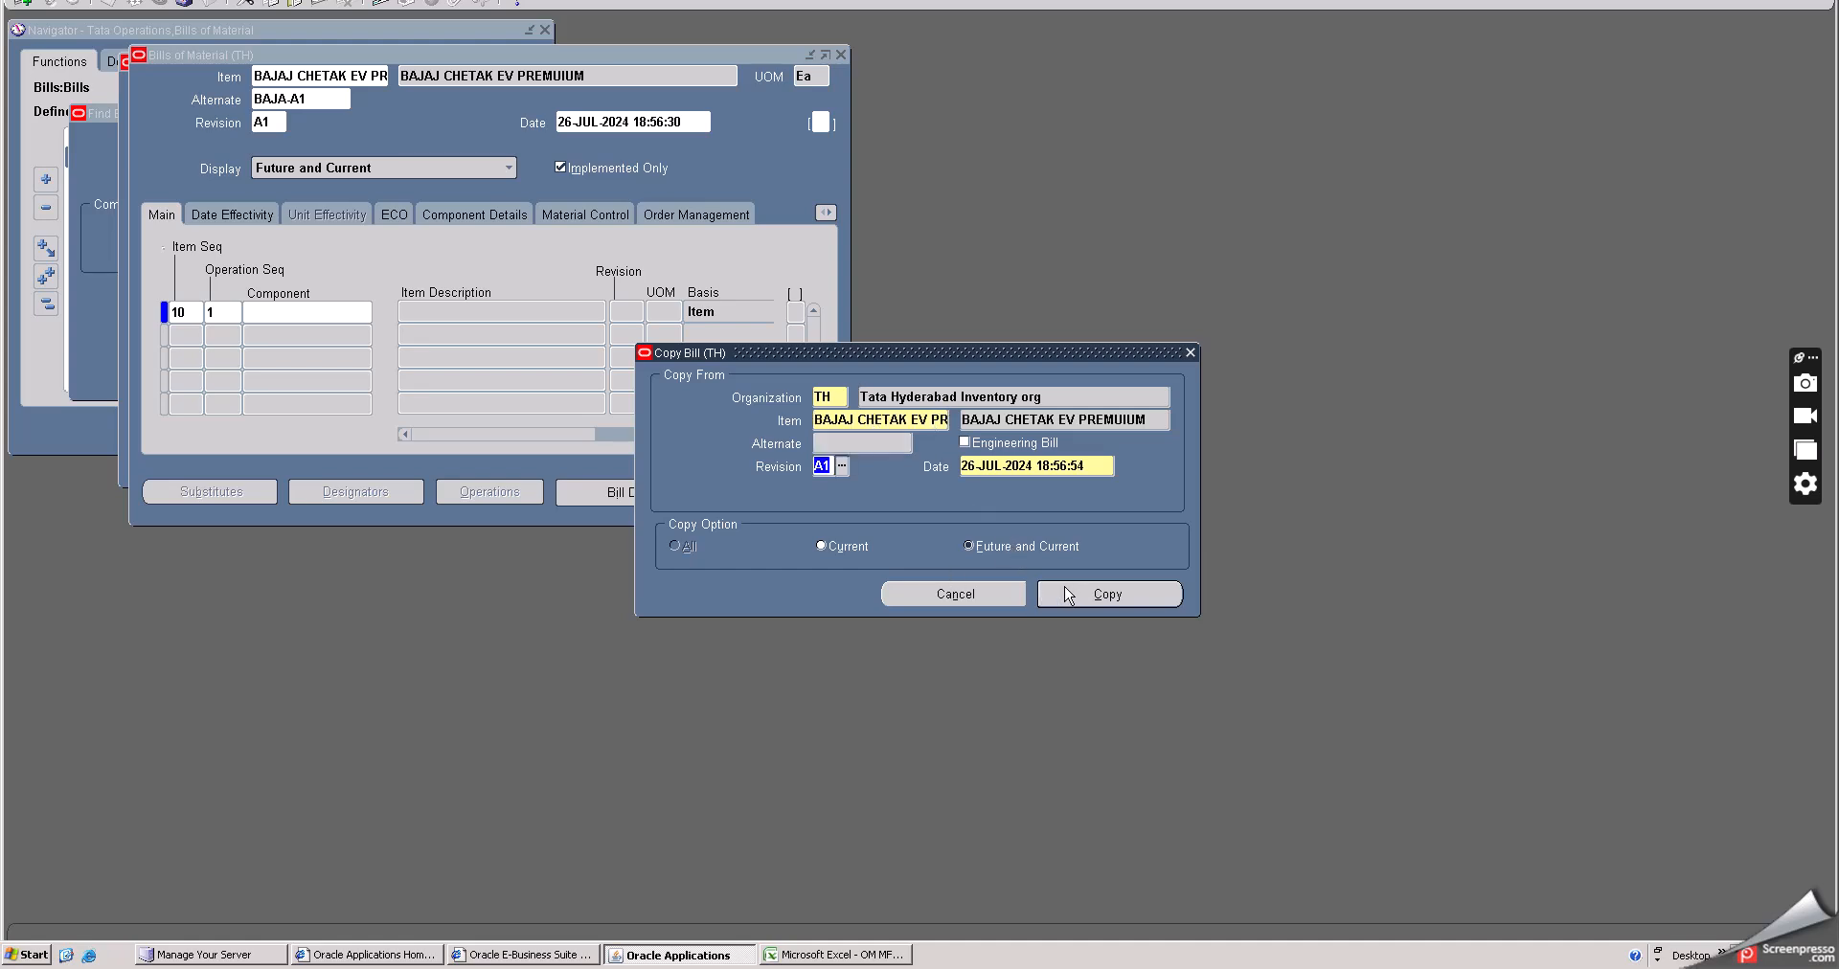
pyautogui.click(1093, 595)
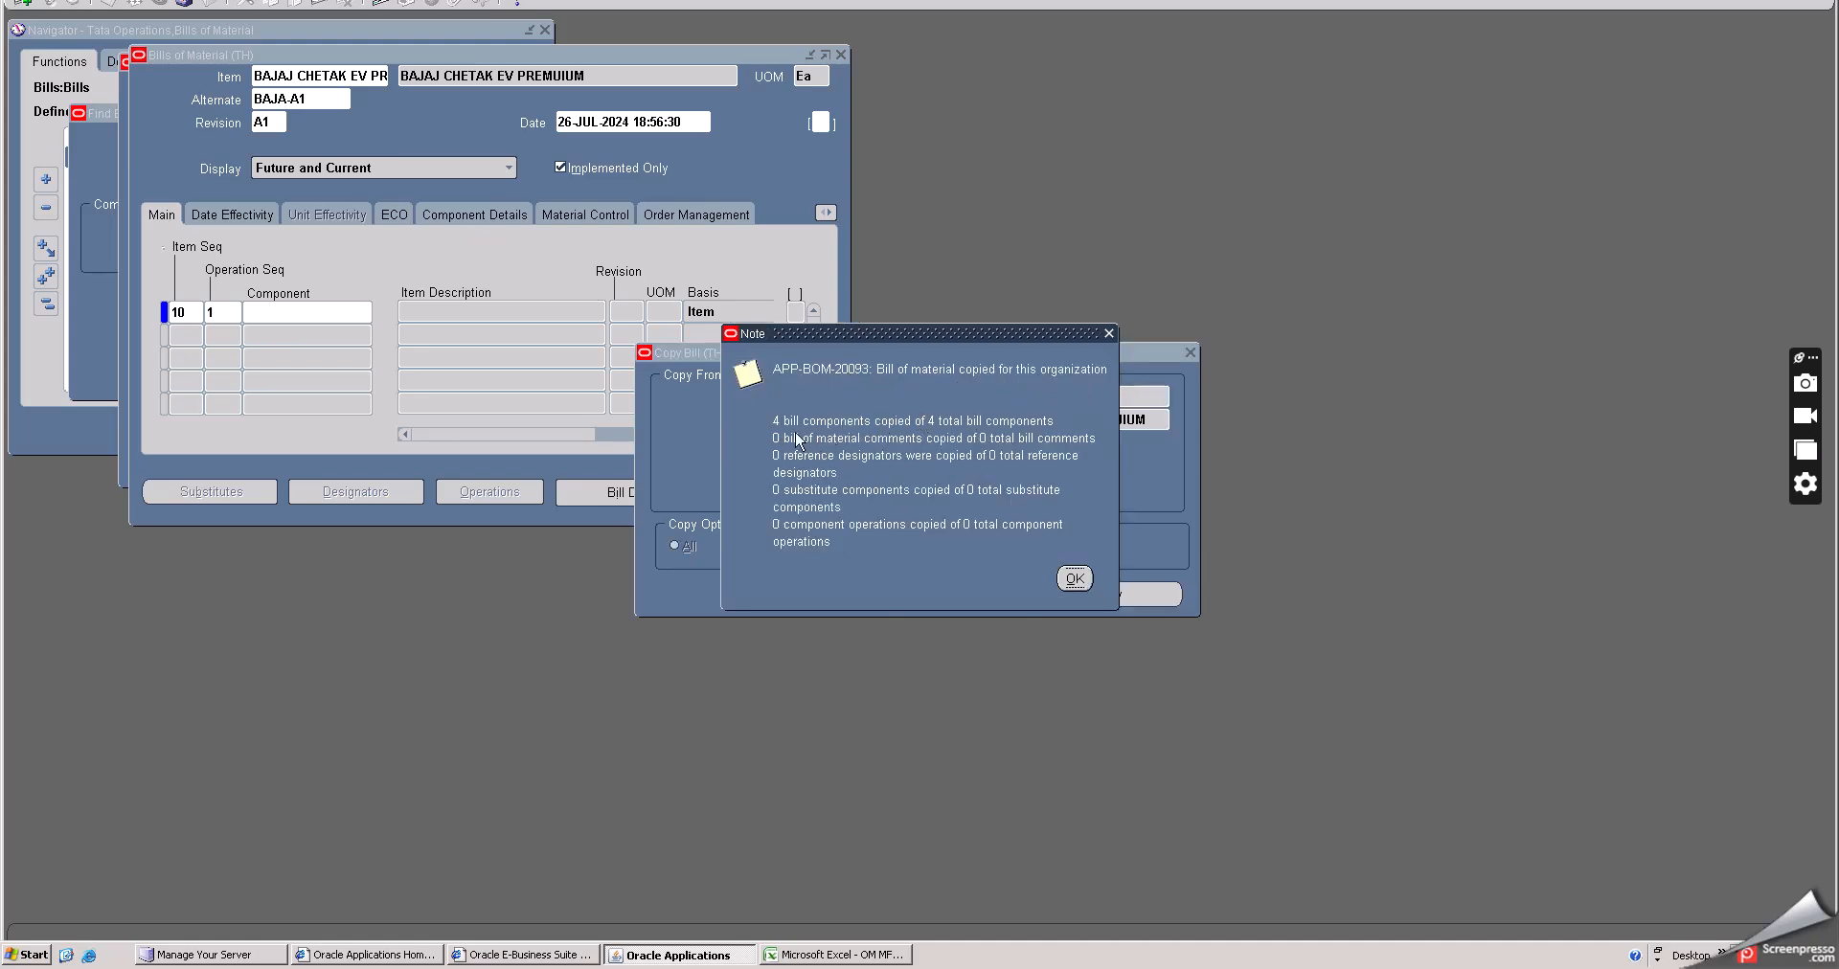
pyautogui.click(1073, 579)
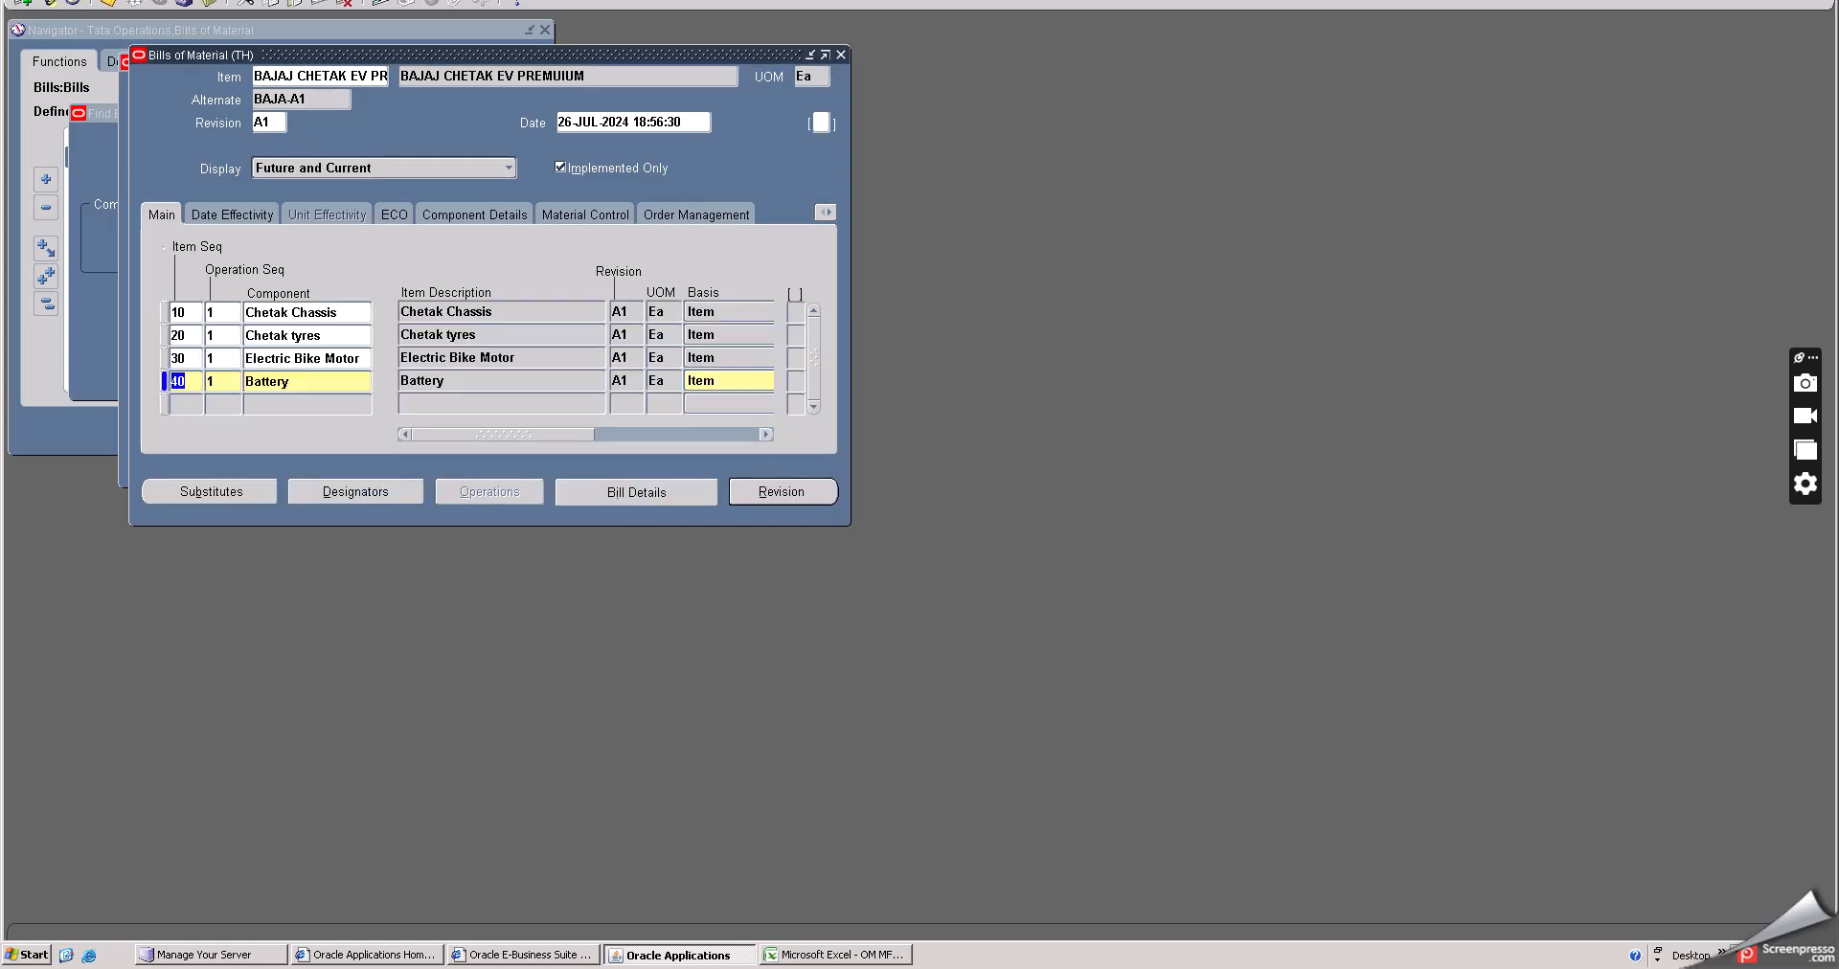
pyautogui.click(108, 3)
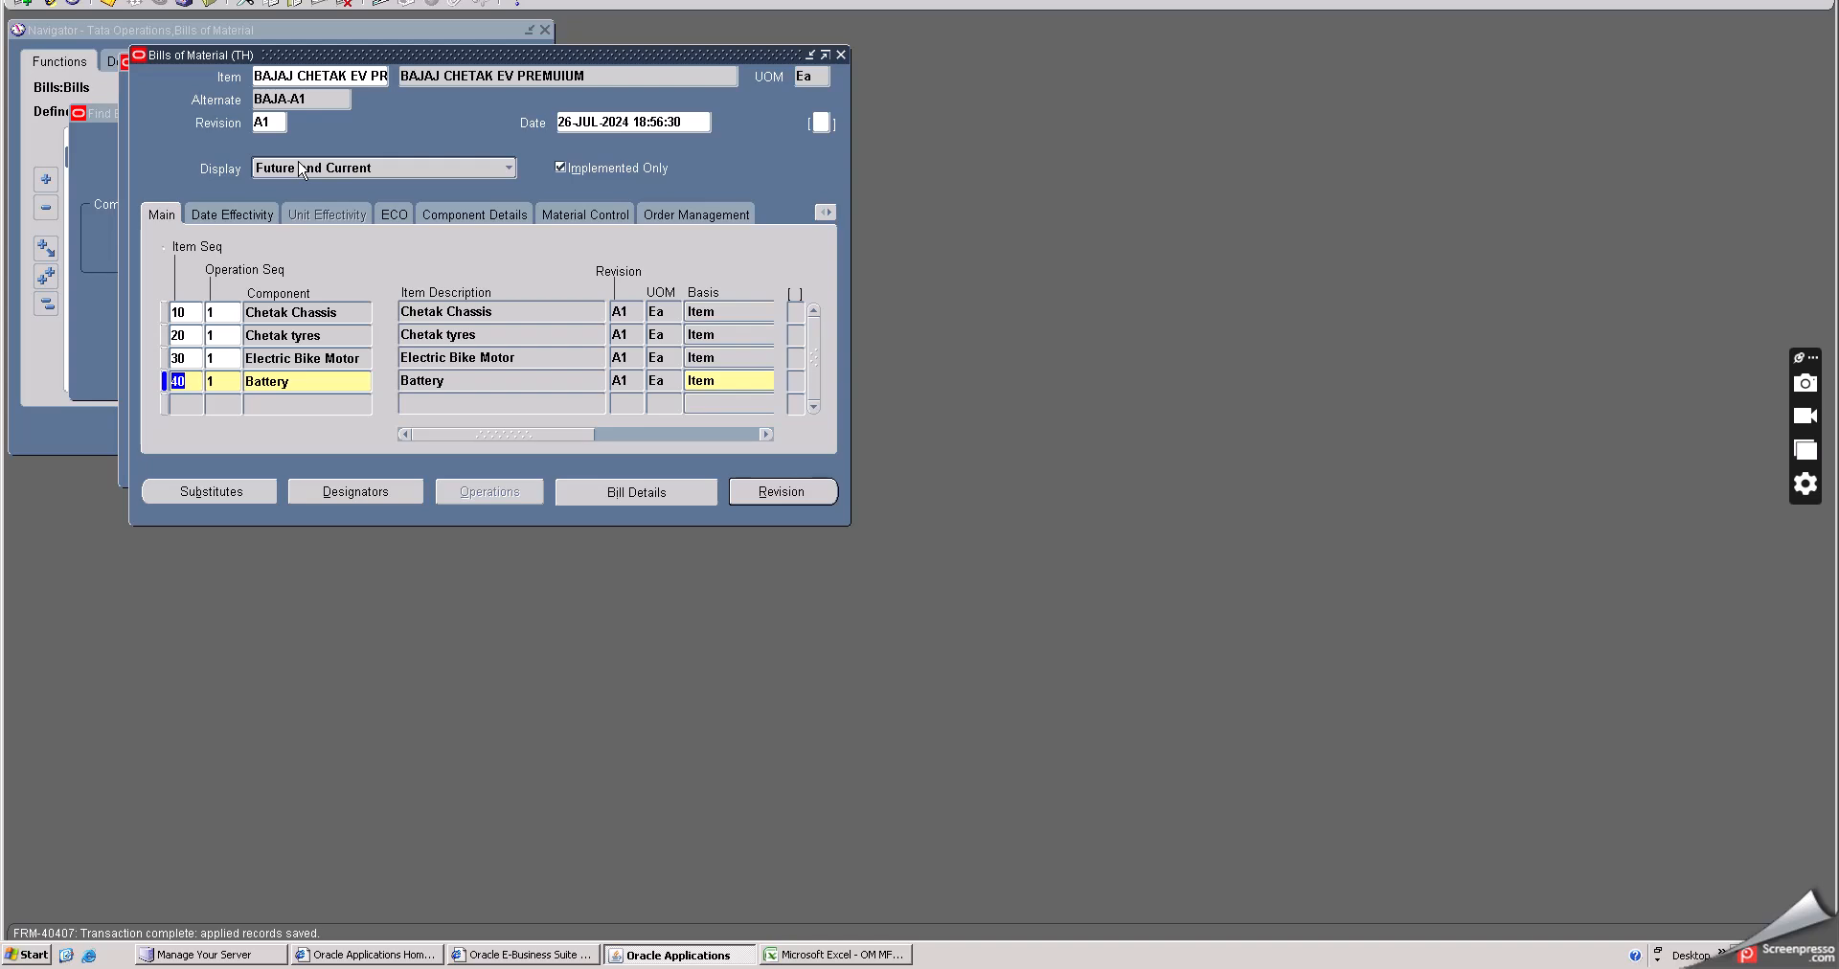
# - Examine the quantities of the copied components and the Battery row in the BAJA-A1 bill
pyautogui.moveTo(484, 437); pyautogui.dragTo(606, 441)
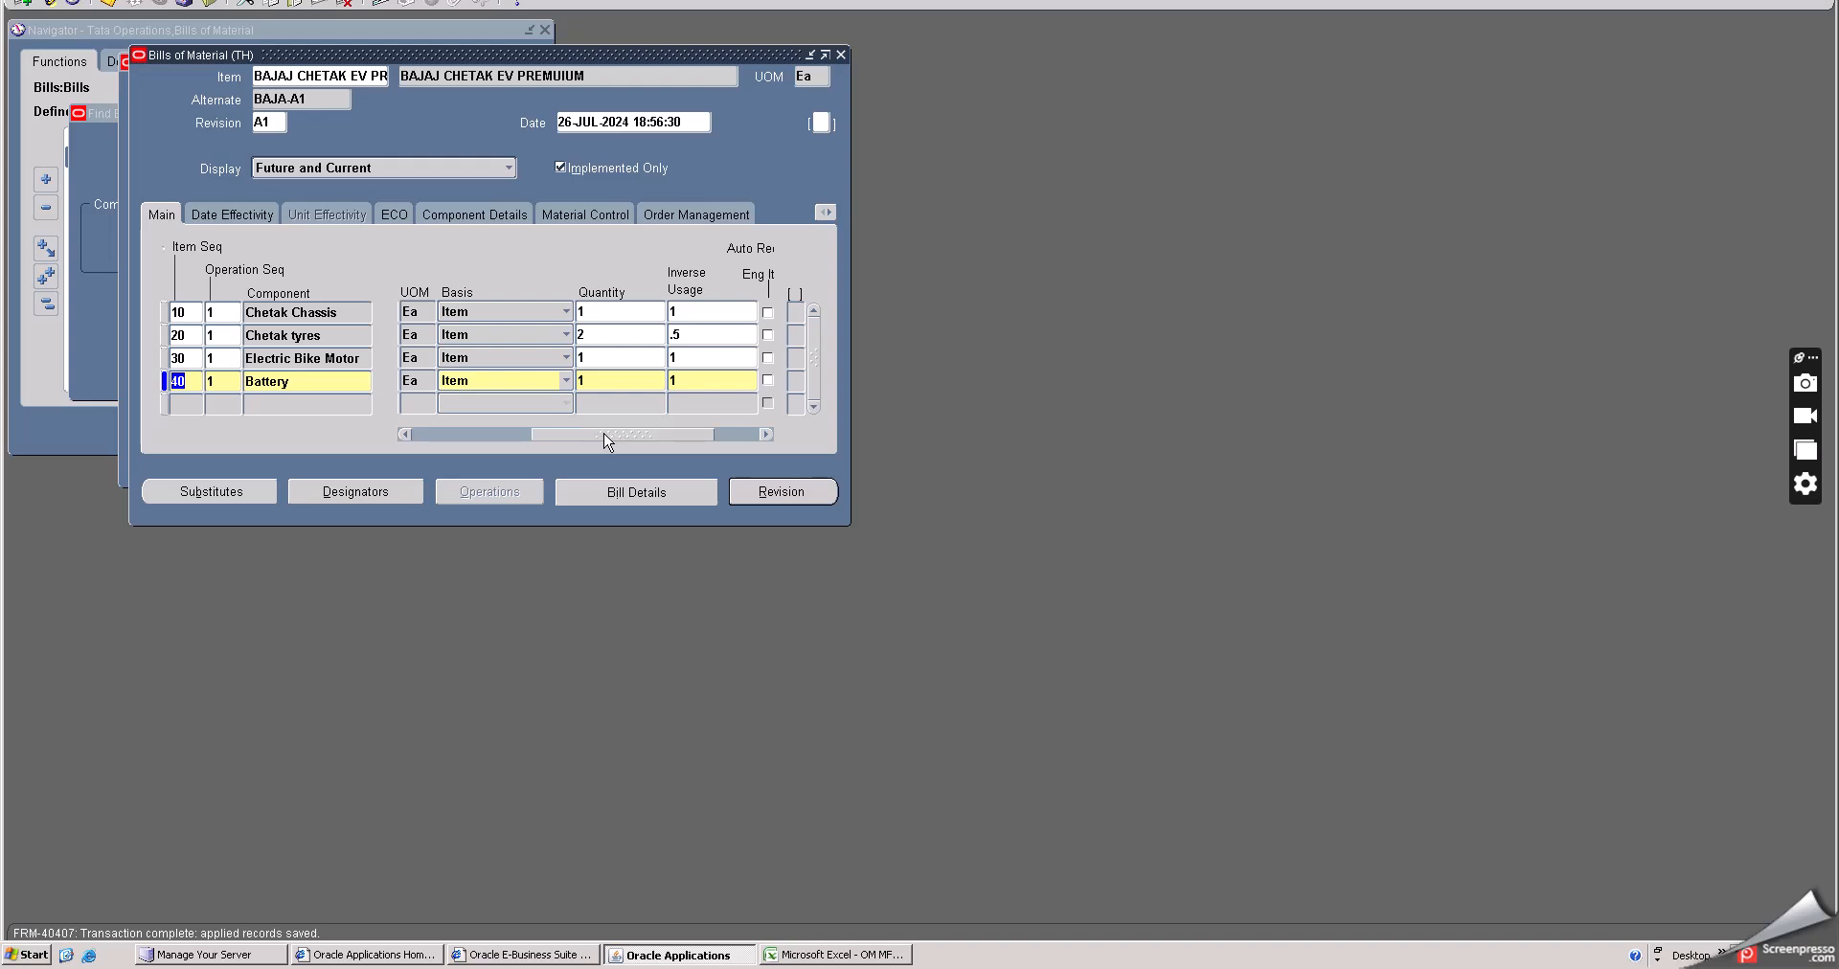
pyautogui.click(329, 385)
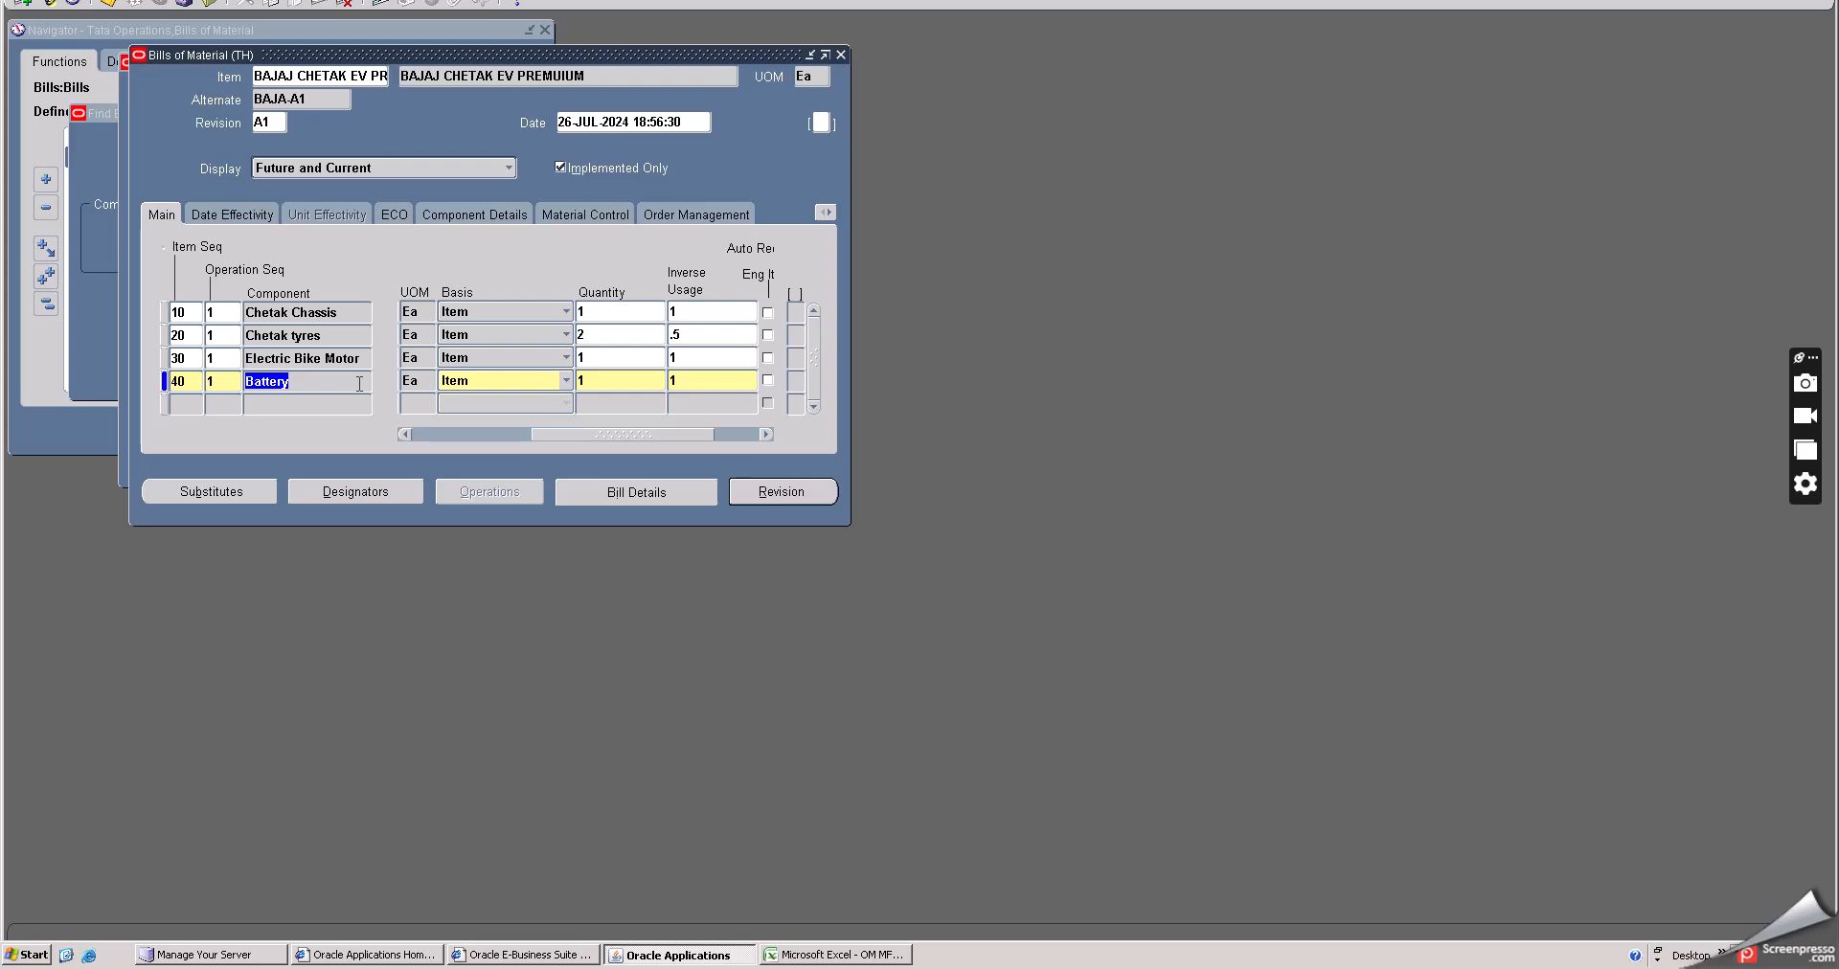
pyautogui.click(335, 383)
pyautogui.moveTo(551, 435); pyautogui.dragTo(391, 449)
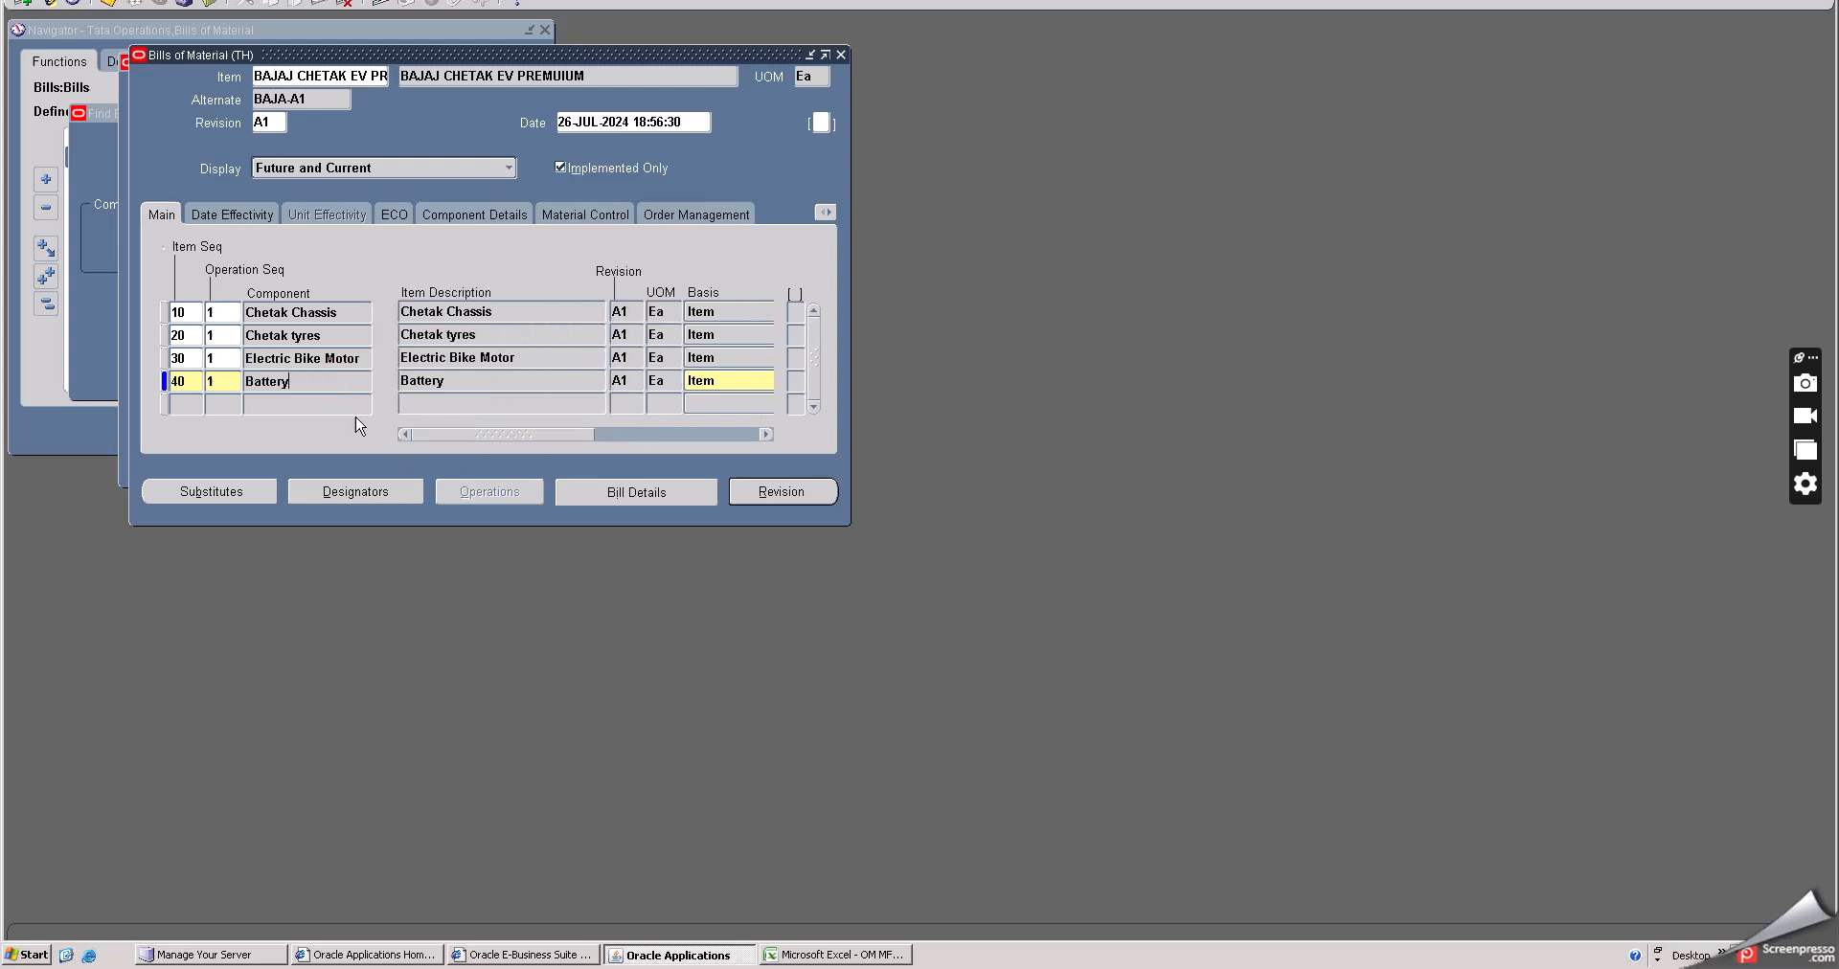
pyautogui.click(334, 378)
pyautogui.moveTo(508, 430)
pyautogui.mouseDown()
pyautogui.moveTo(764, 430)
pyautogui.moveTo(481, 451)
pyautogui.mouseUp()
pyautogui.hotkey('ctrl', 's')
pyautogui.click(305, 385)
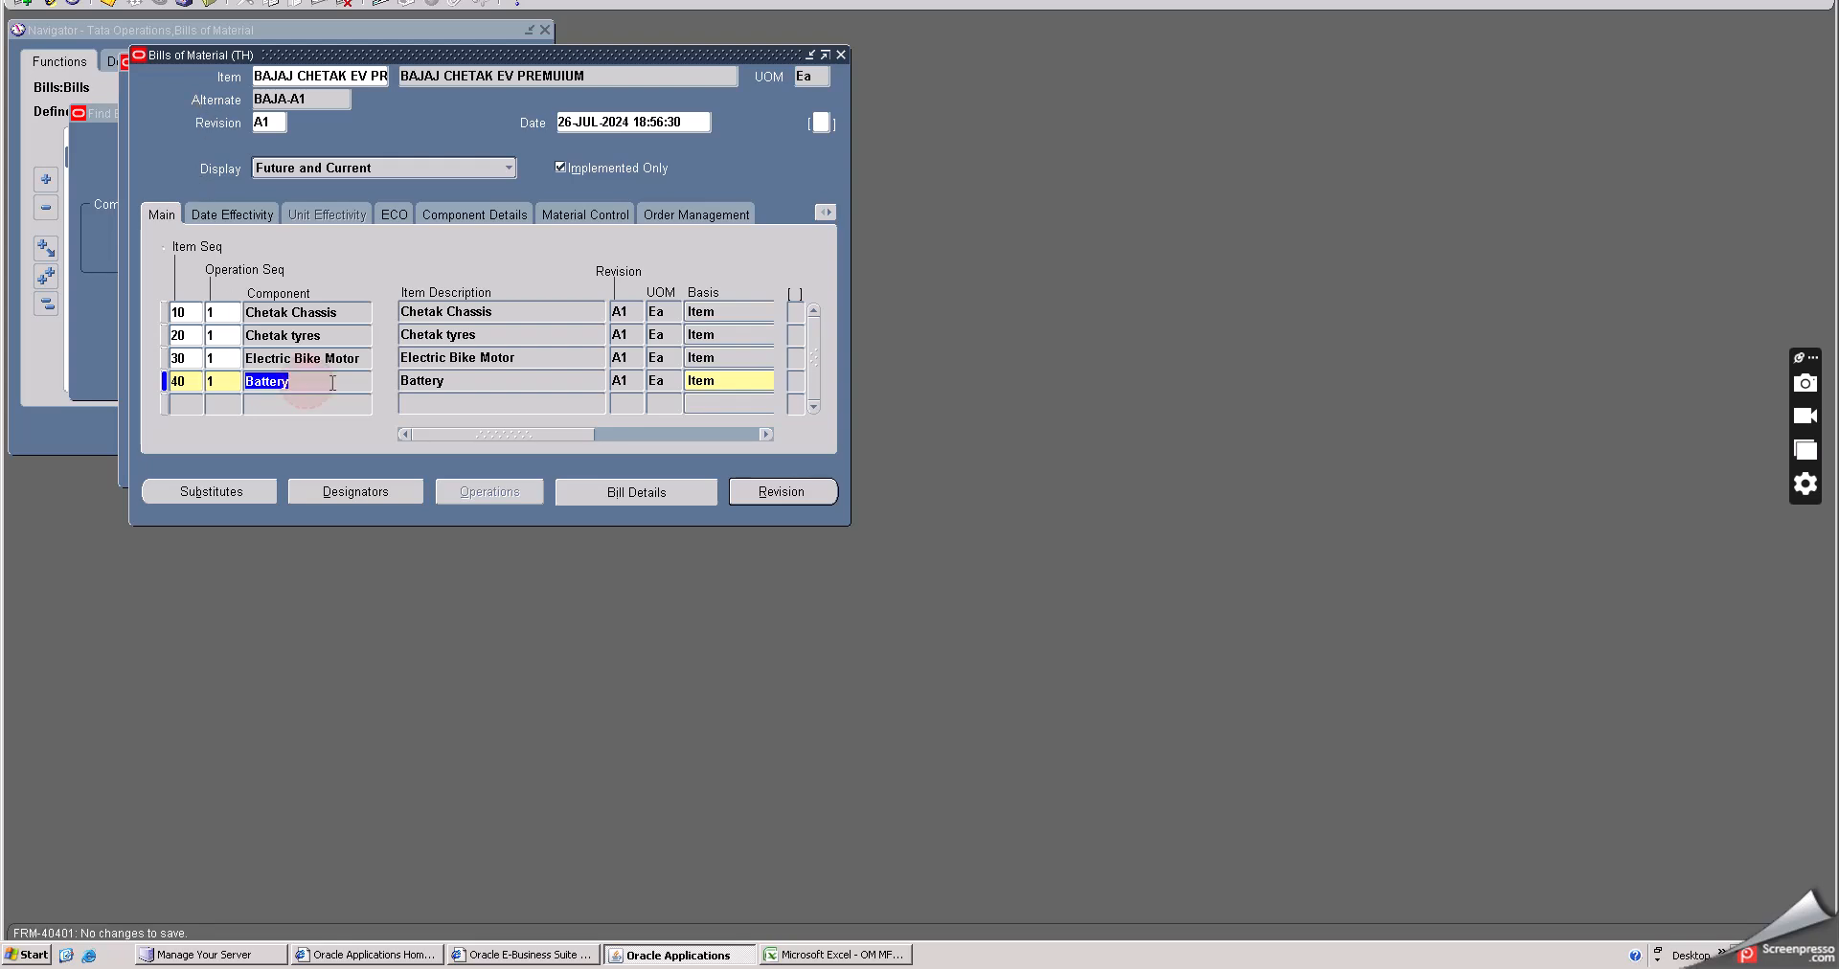
pyautogui.click(363, 386)
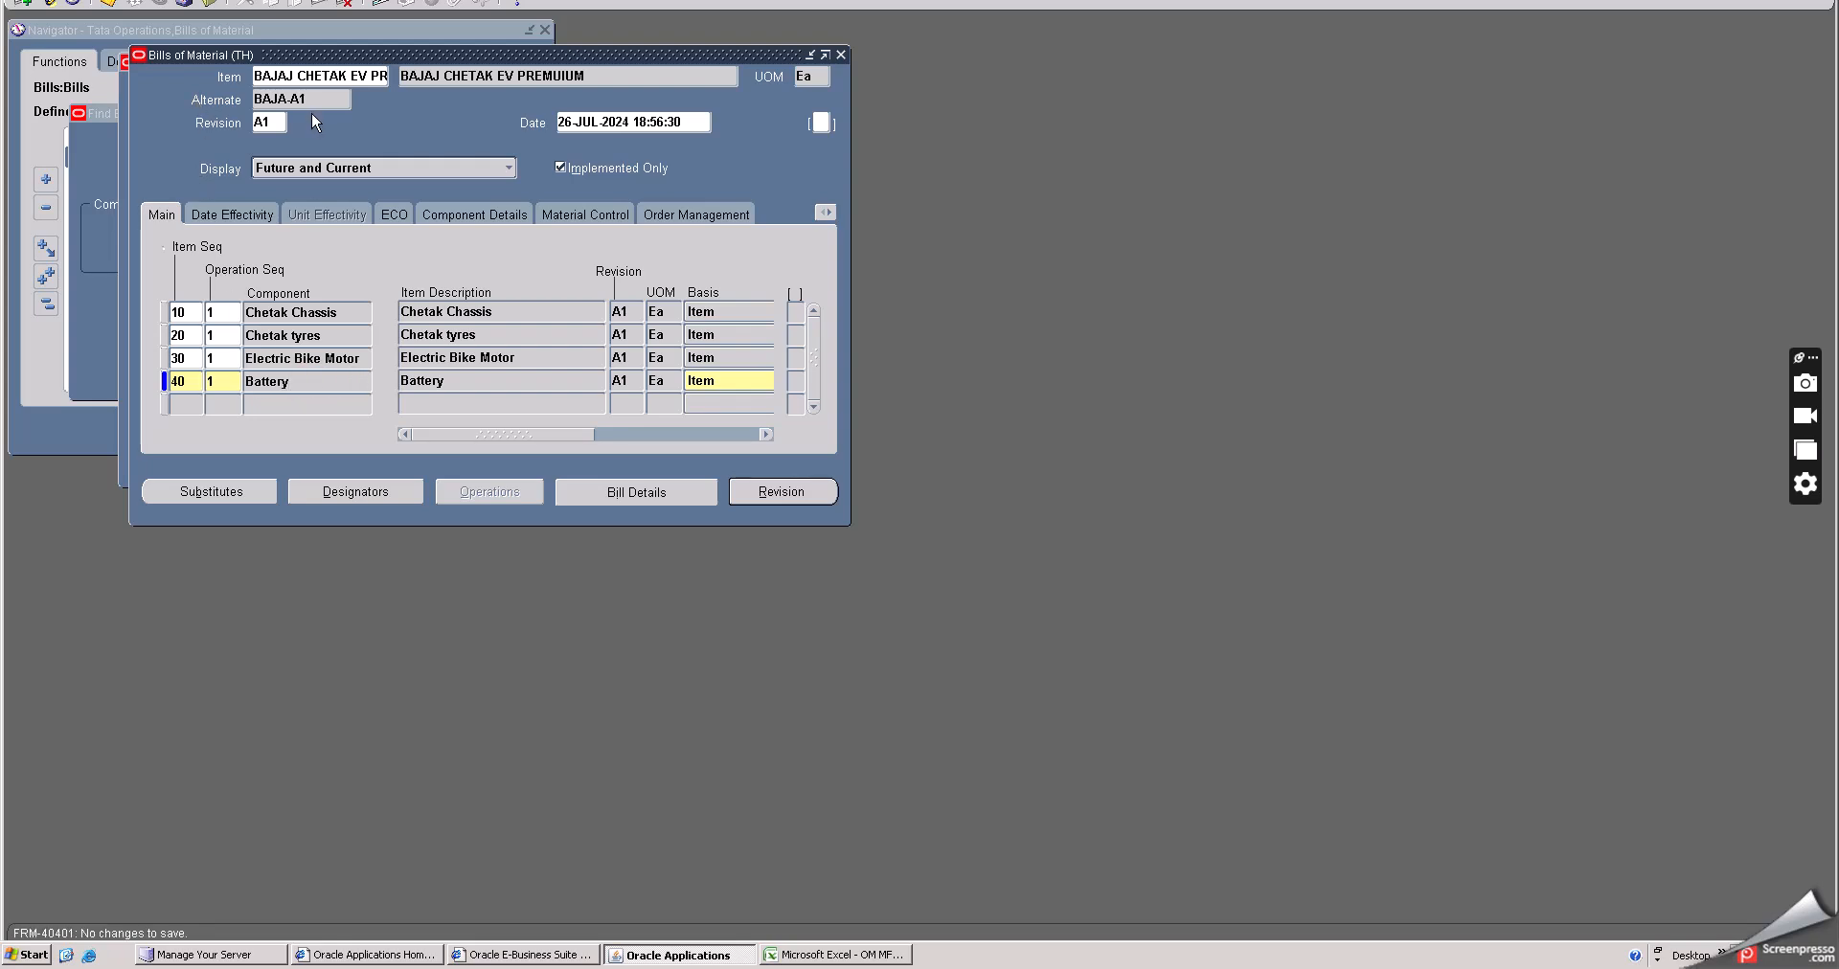
# - Set the operation sequence to 10 for the Chetak Chassis and Chetak tyres components
pyautogui.click(220, 313)
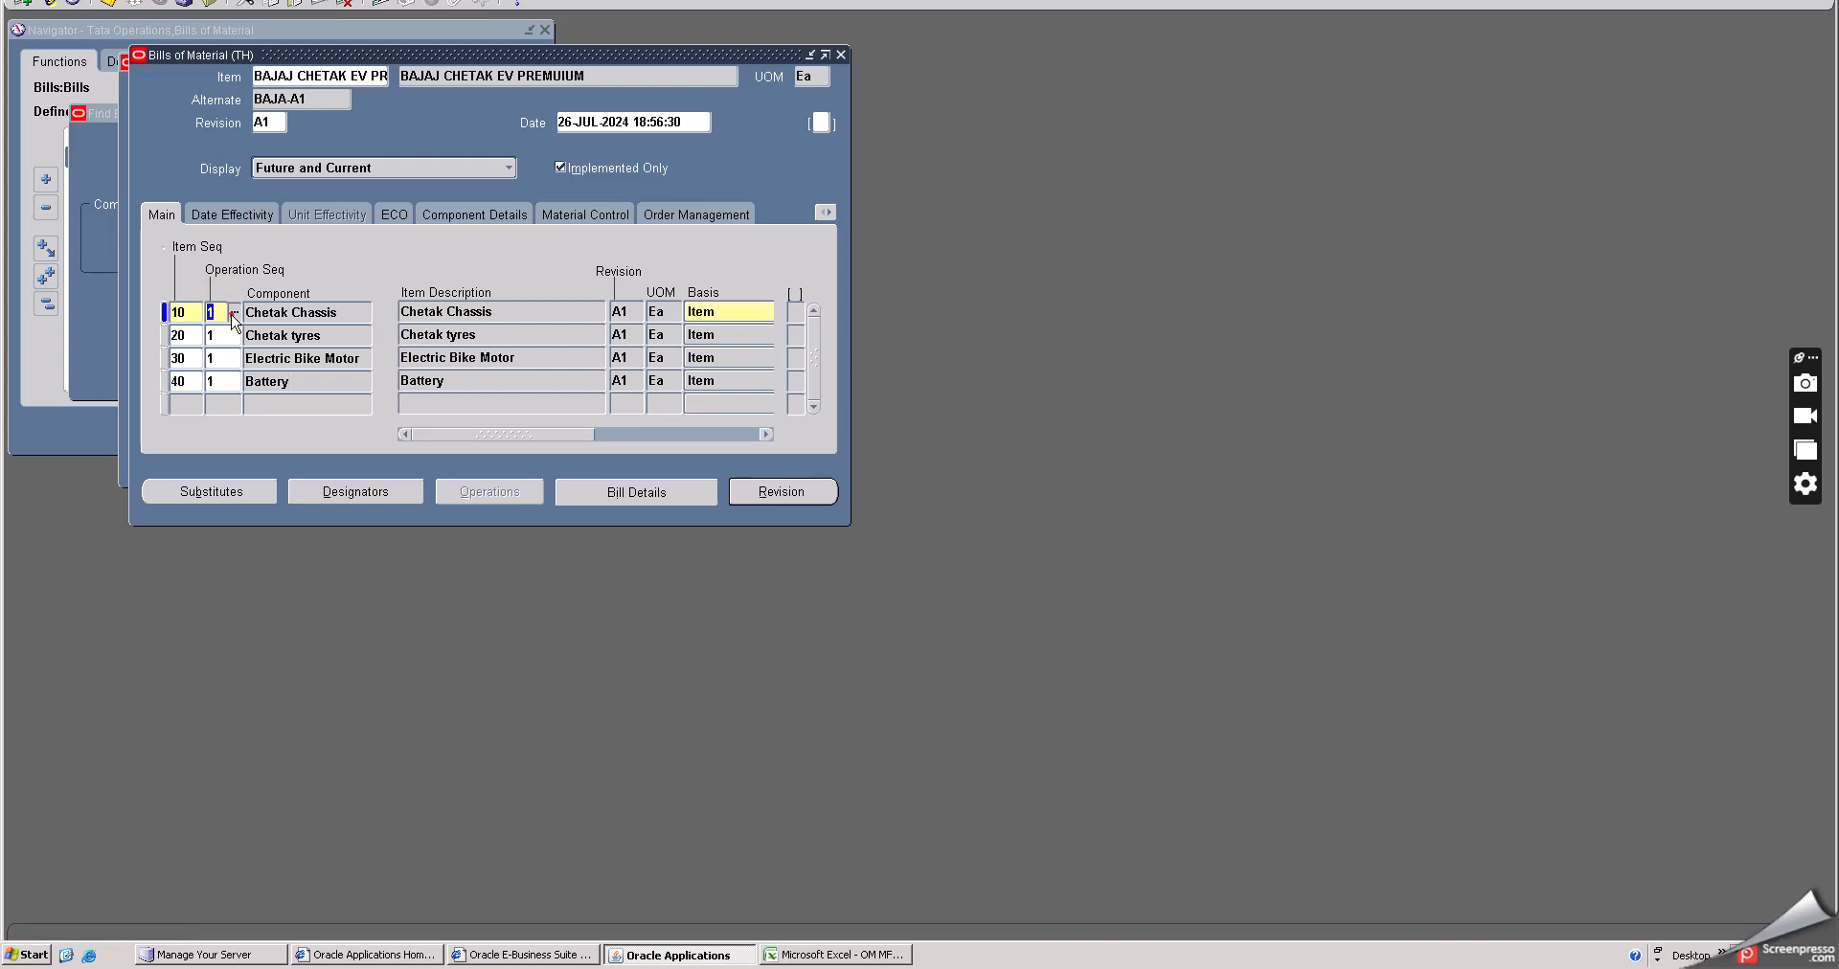
pyautogui.click(234, 312)
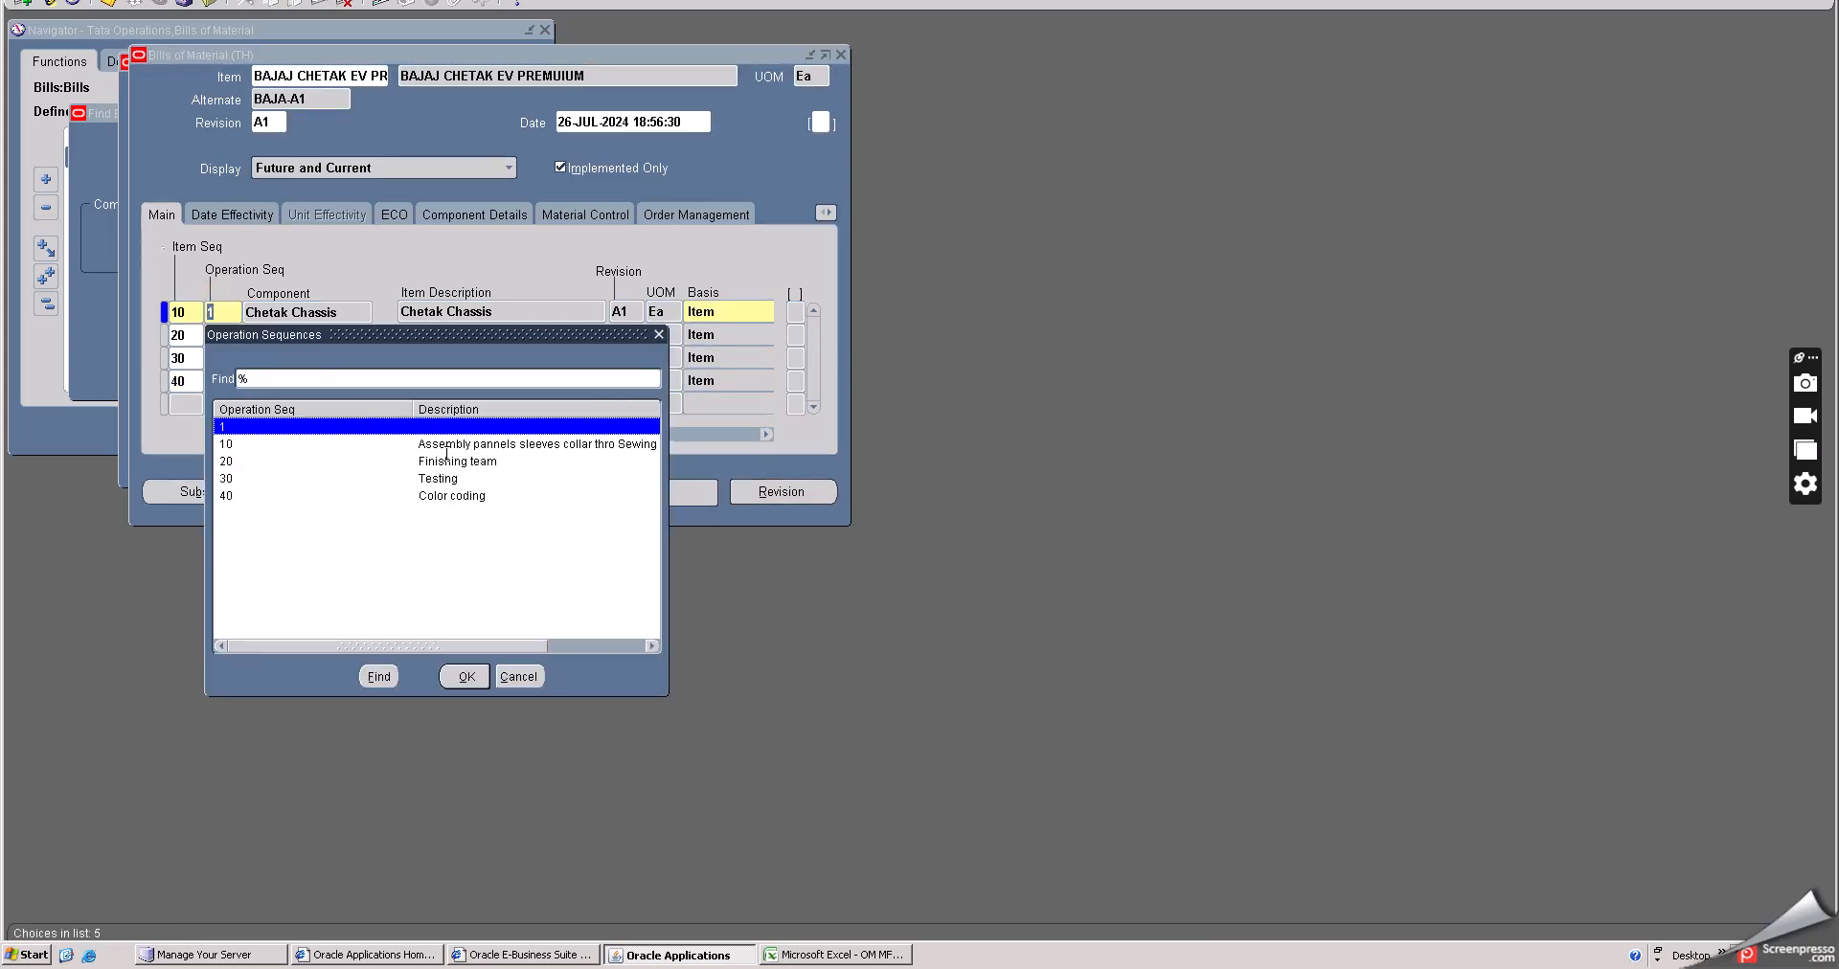
pyautogui.click(446, 444)
pyautogui.click(484, 676)
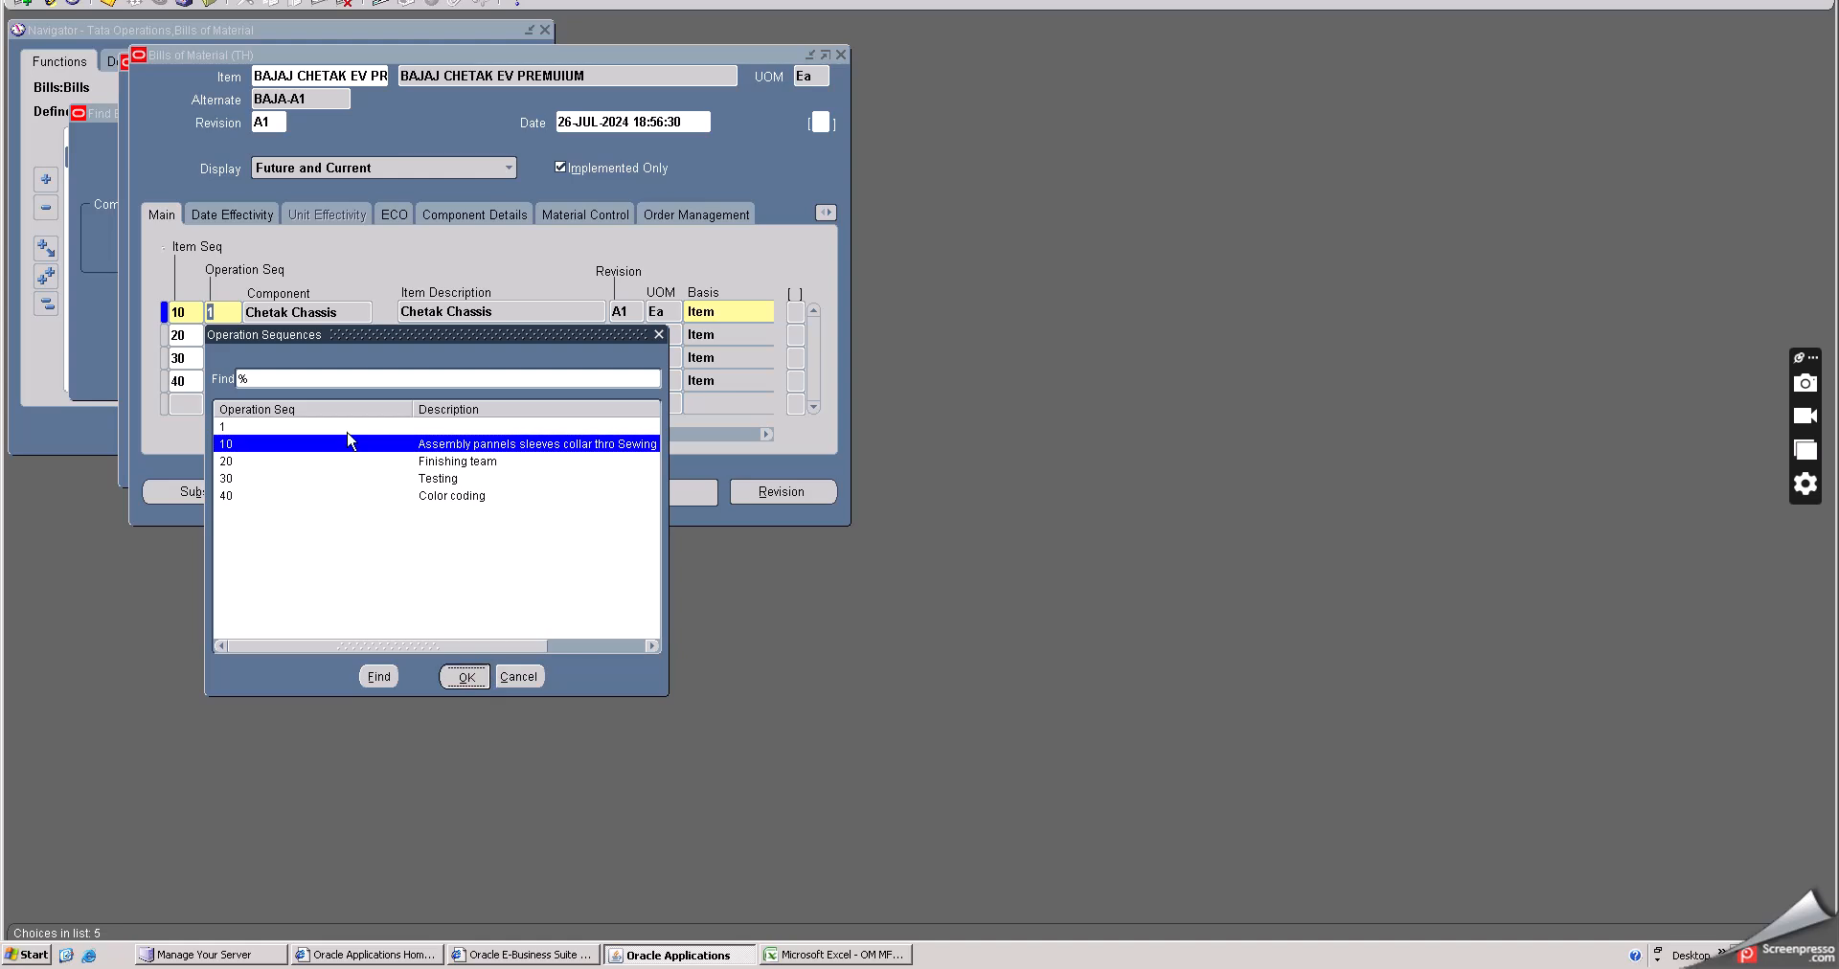
pyautogui.click(233, 337)
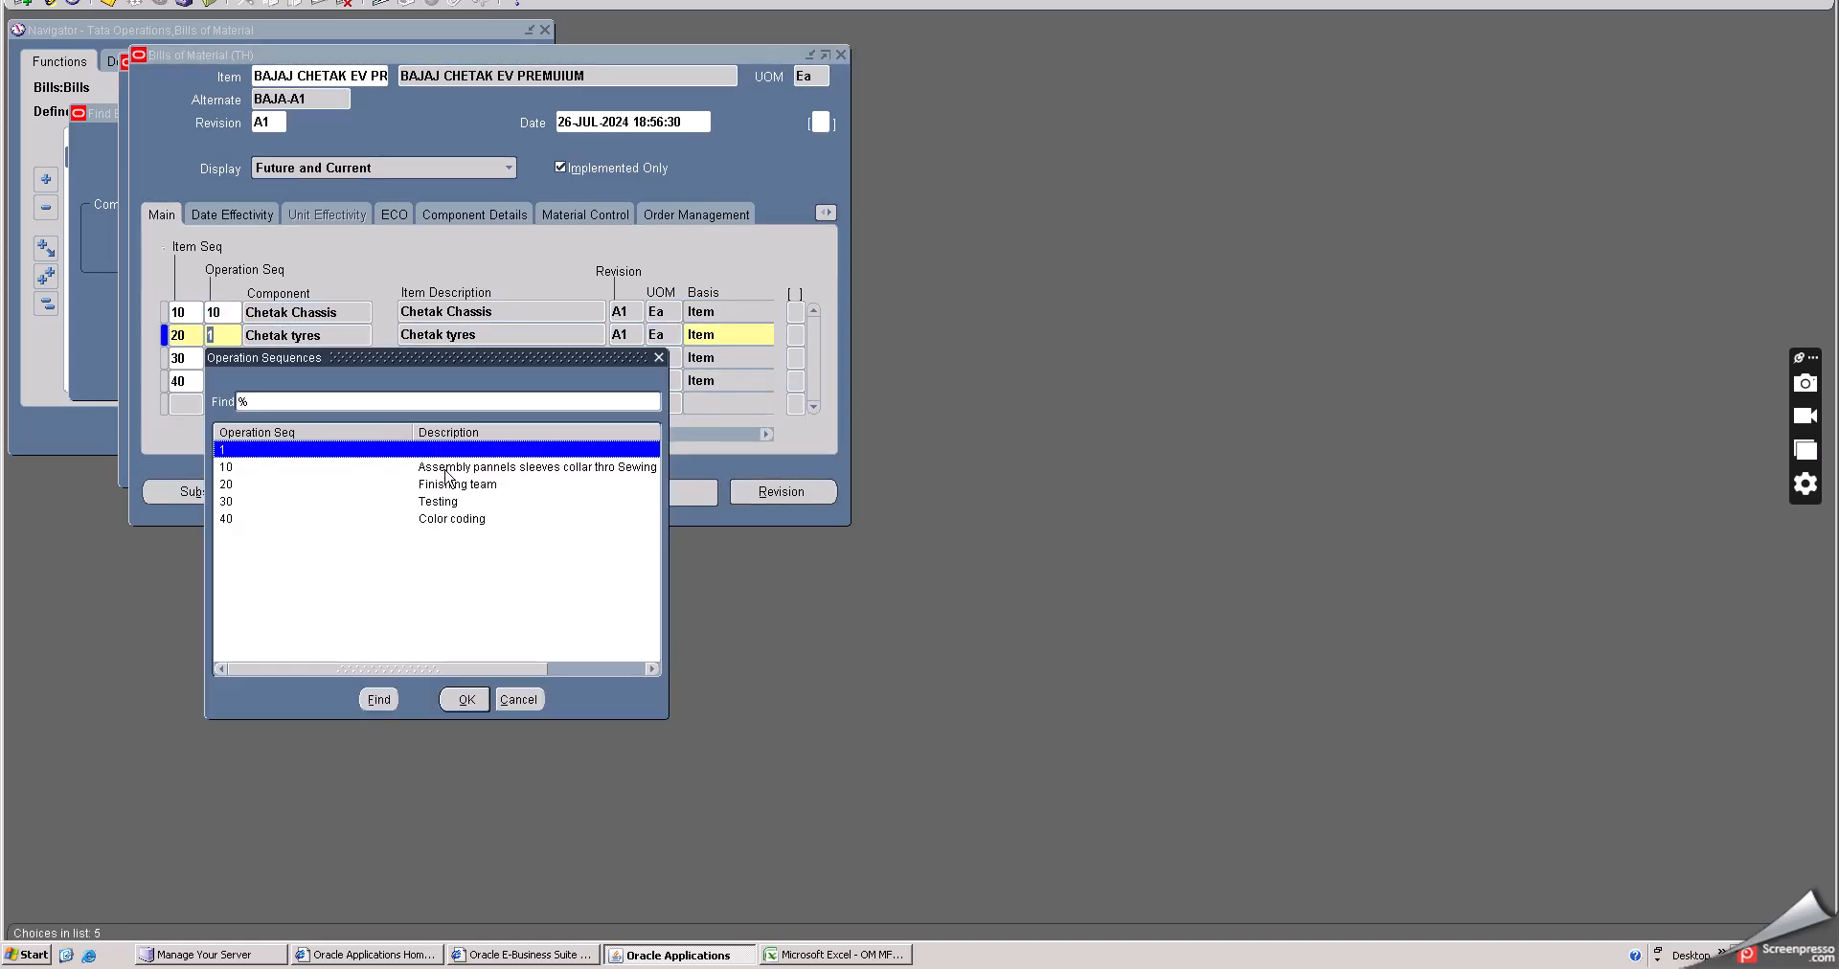
pyautogui.click(441, 466)
pyautogui.click(463, 700)
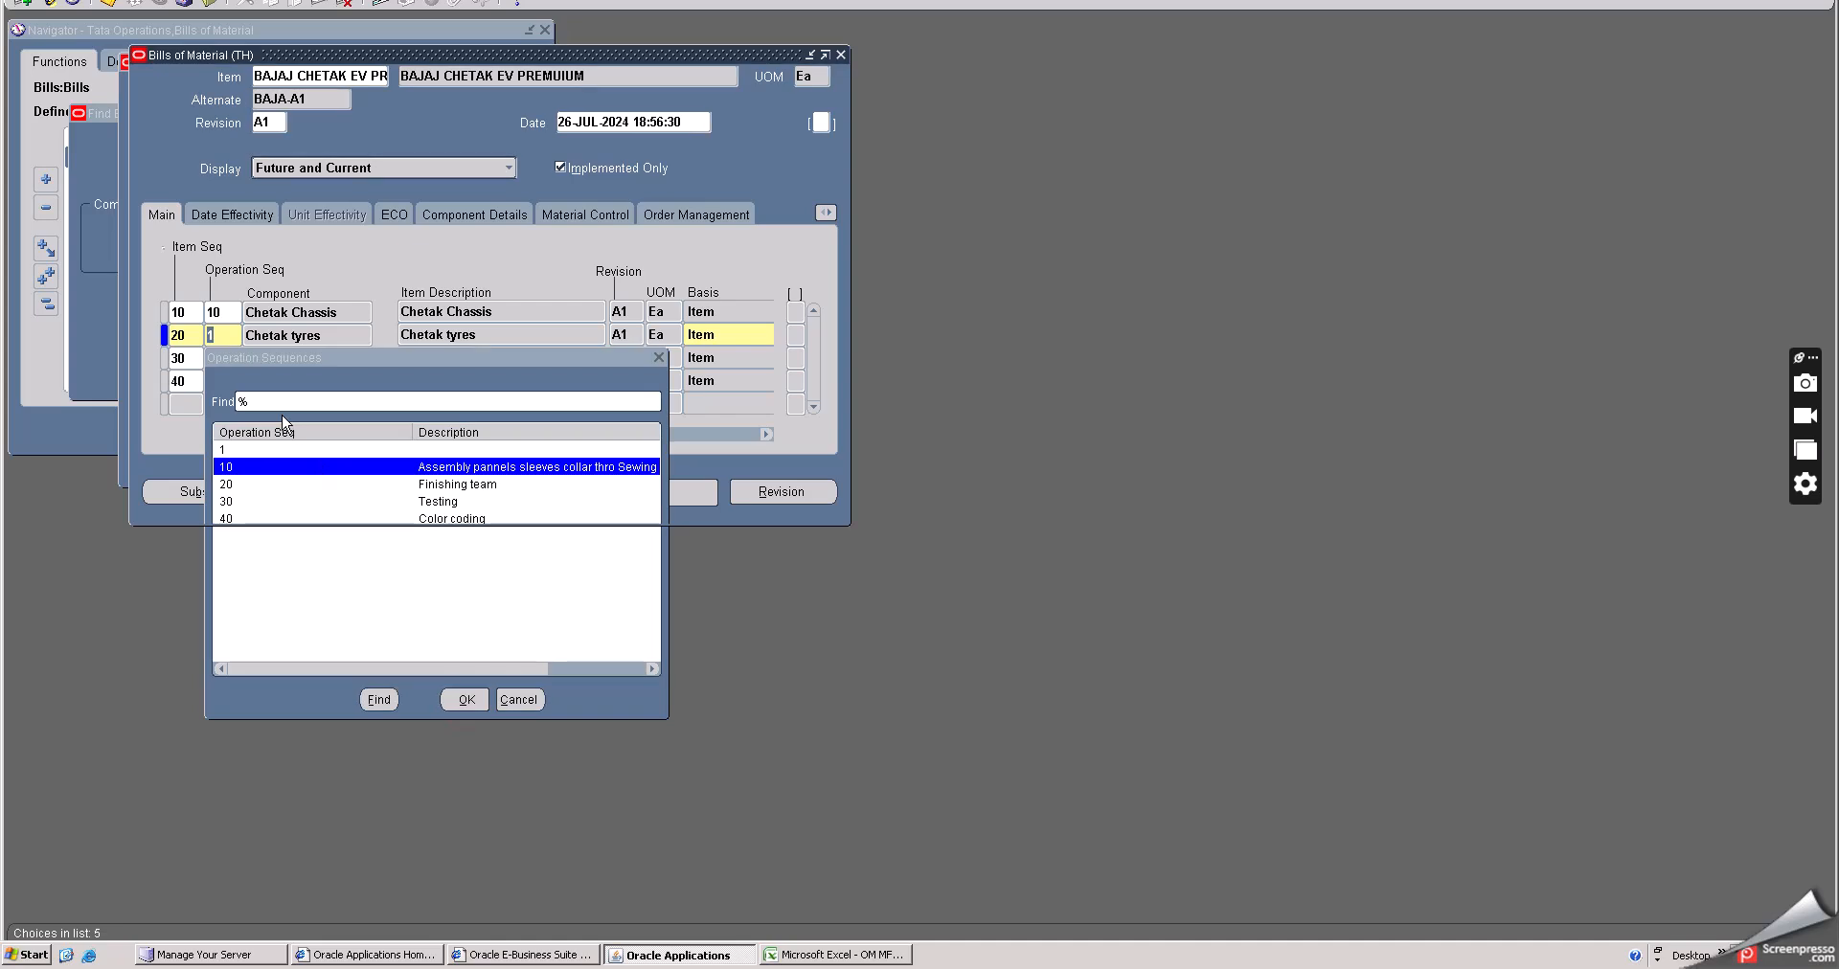
# - Set the operation sequence to 10 for the Electric Bike Motor and Battery components
pyautogui.click(224, 361)
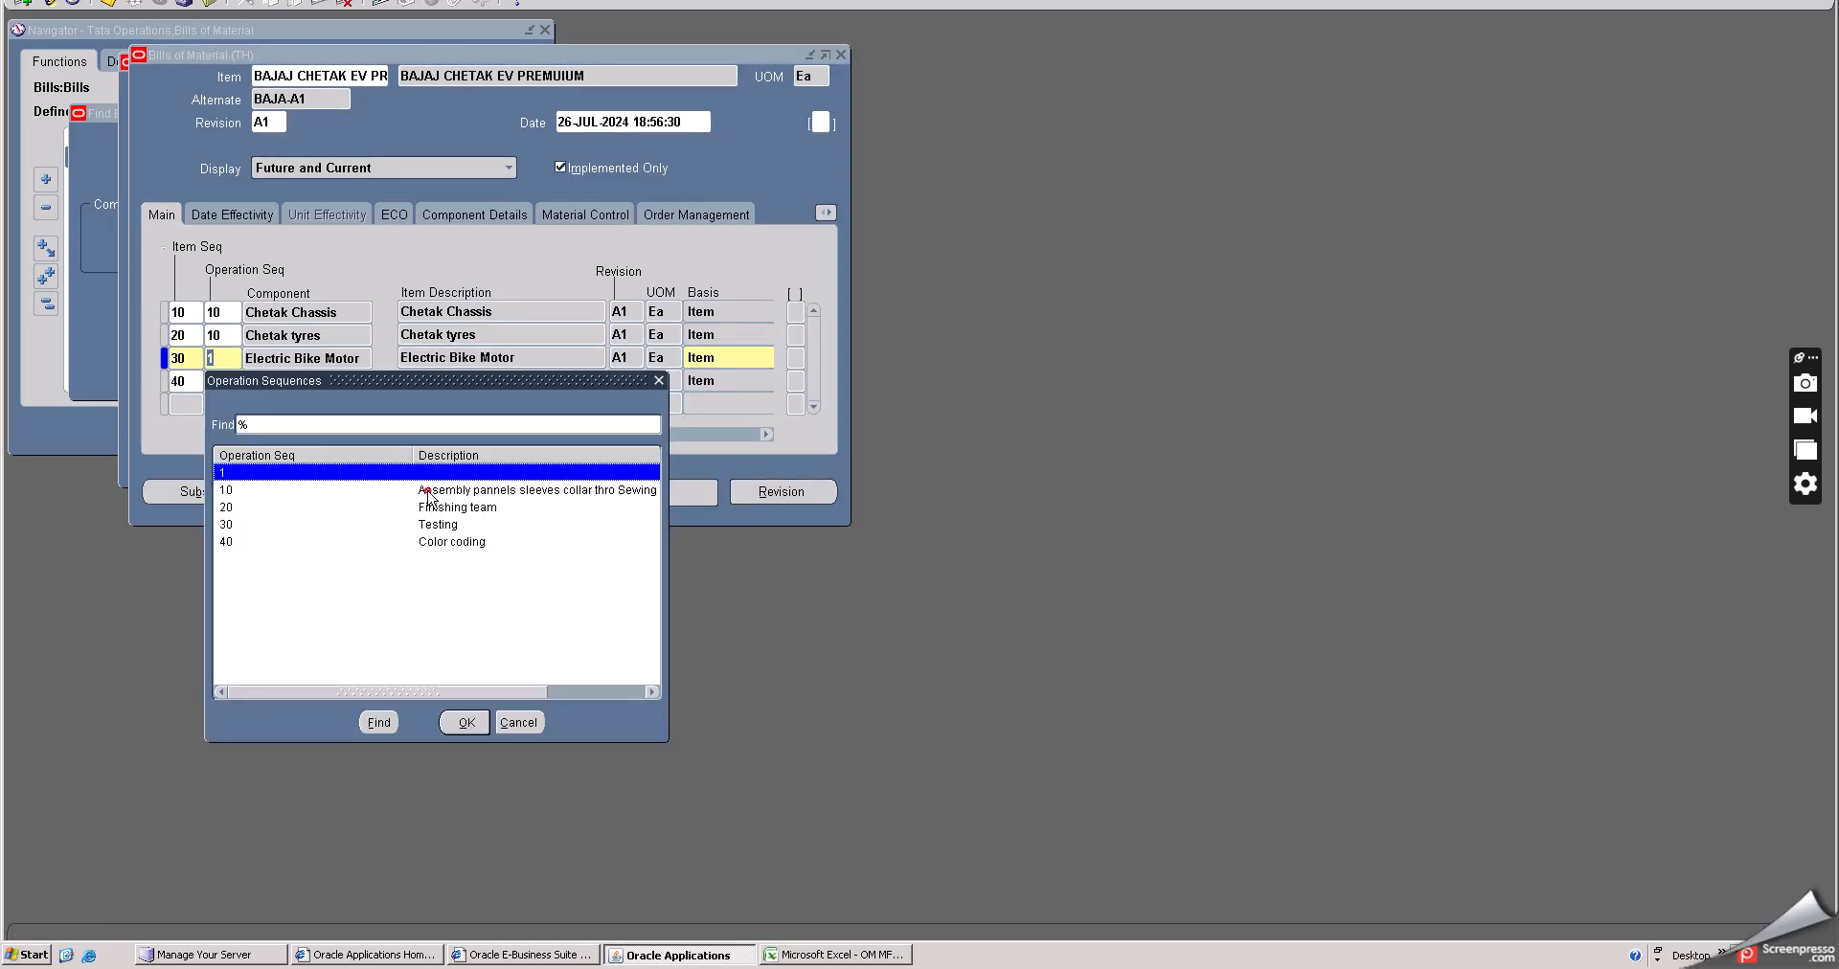
pyautogui.click(431, 491)
pyautogui.click(463, 723)
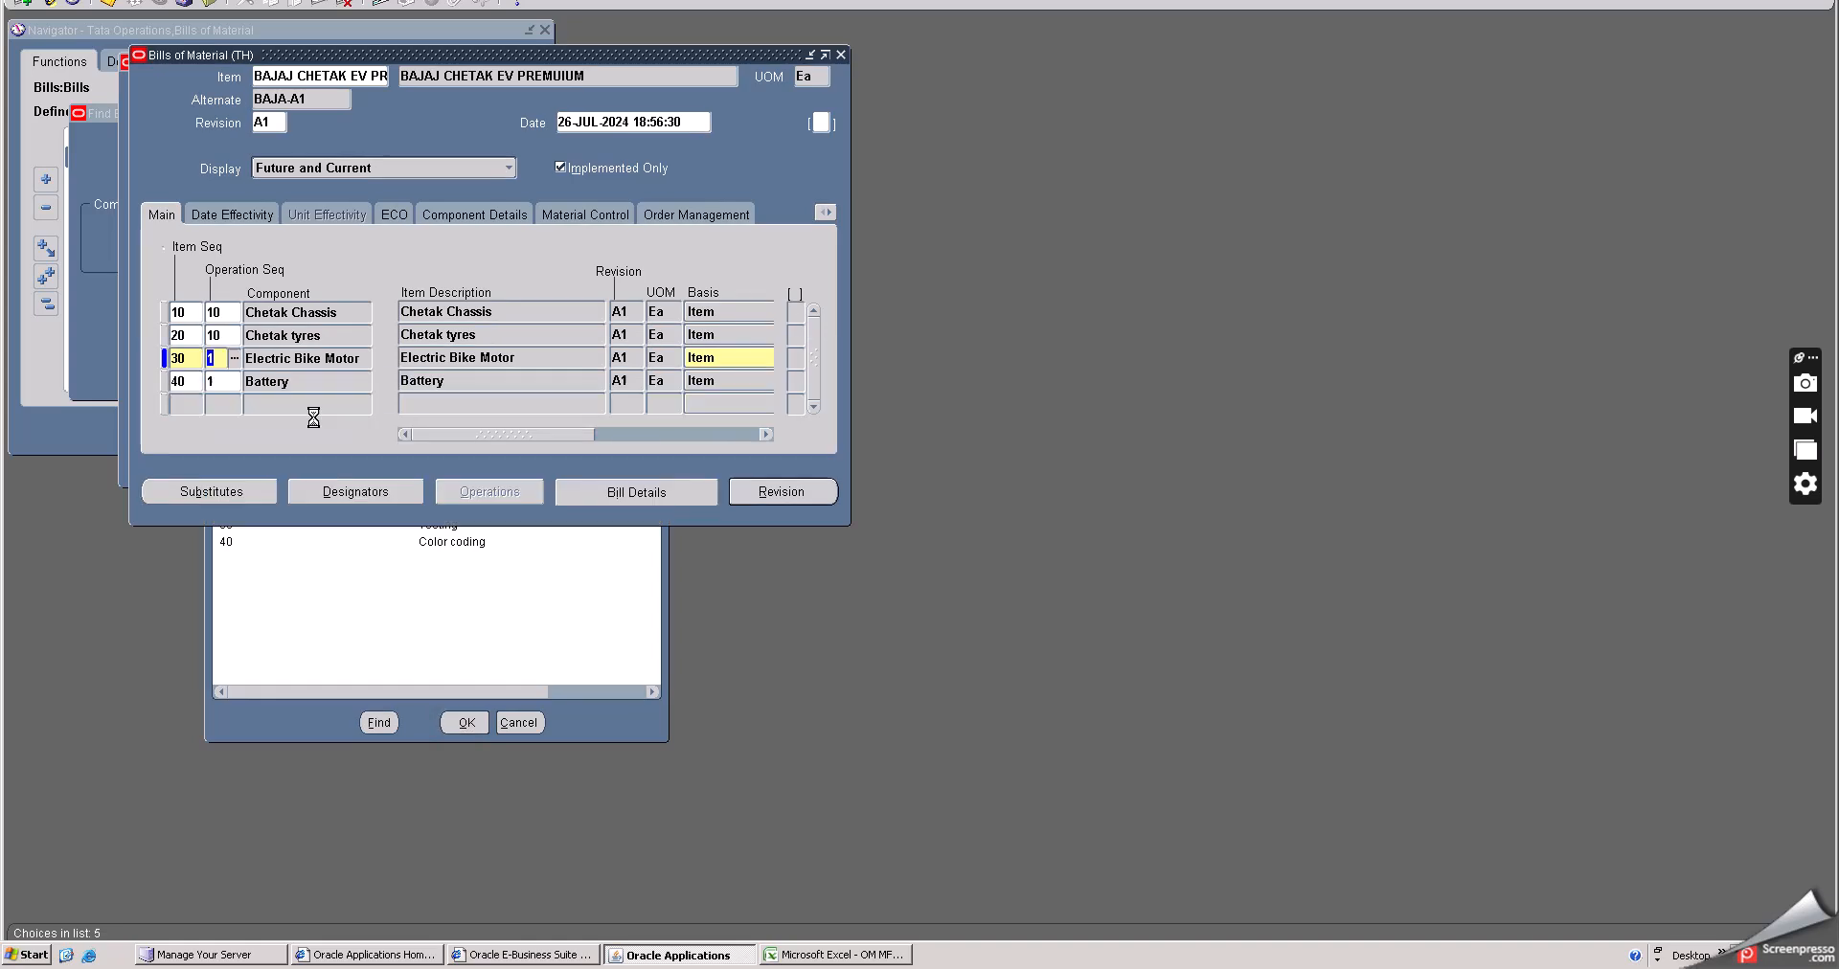
pyautogui.click(219, 378)
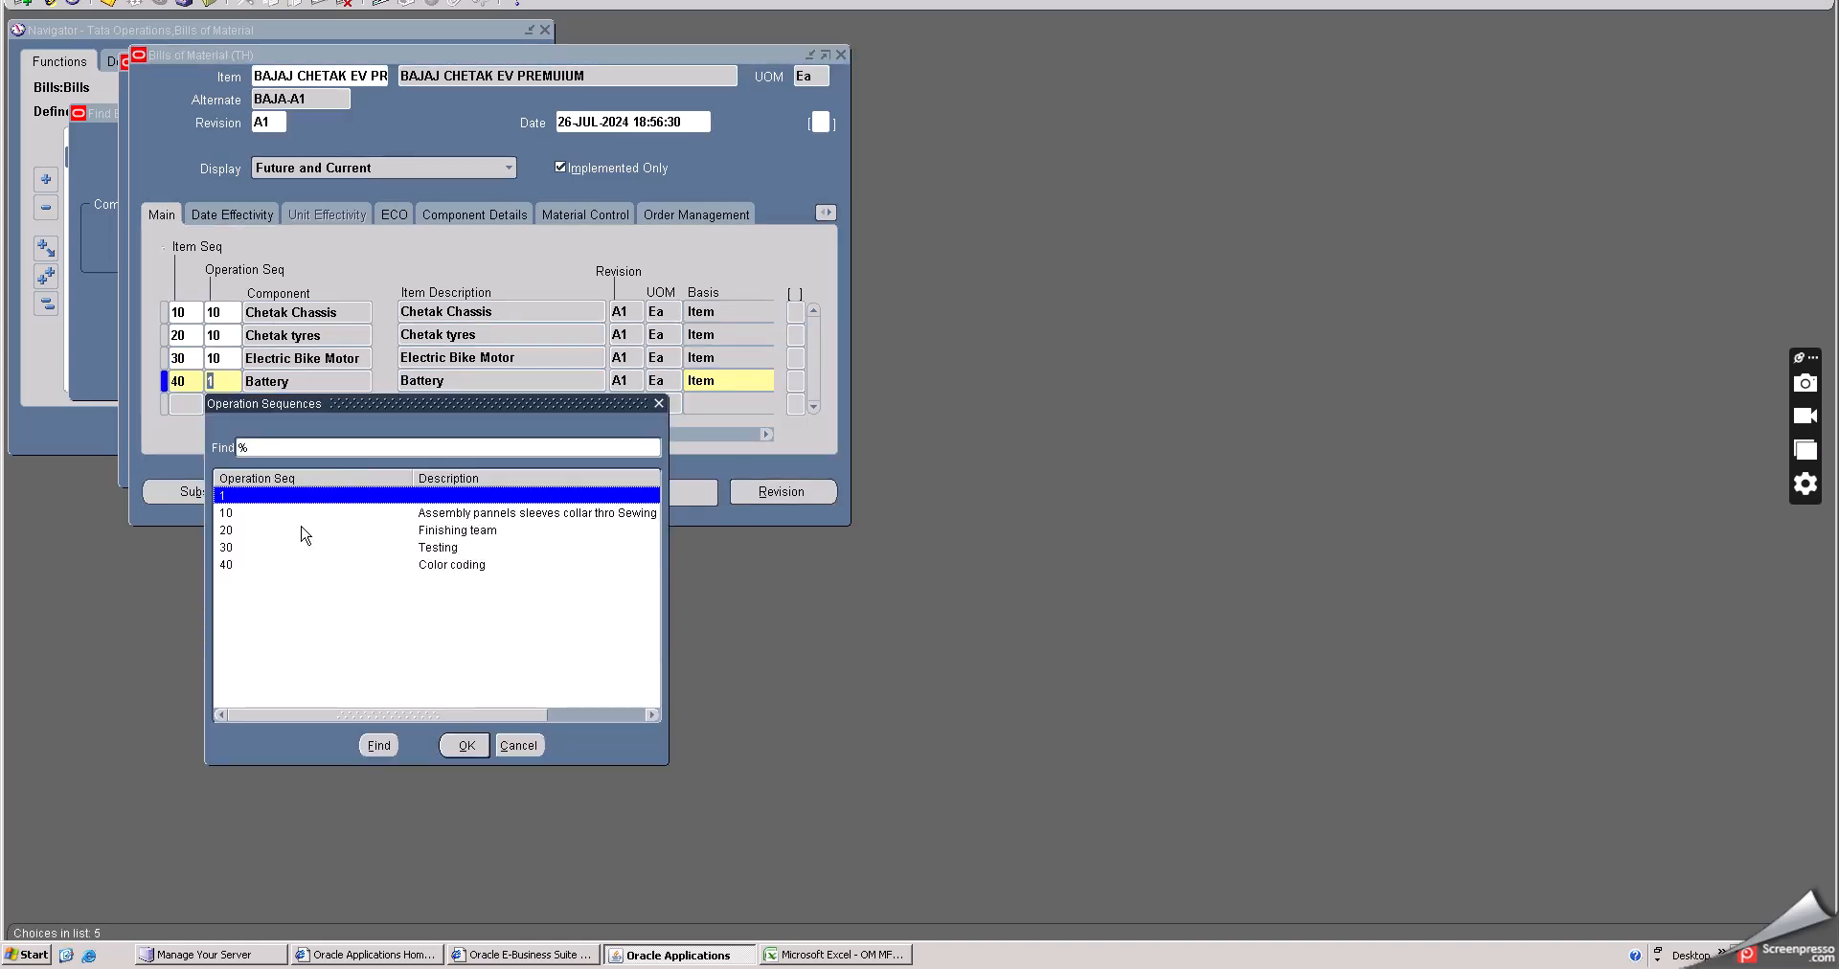
pyautogui.click(439, 518)
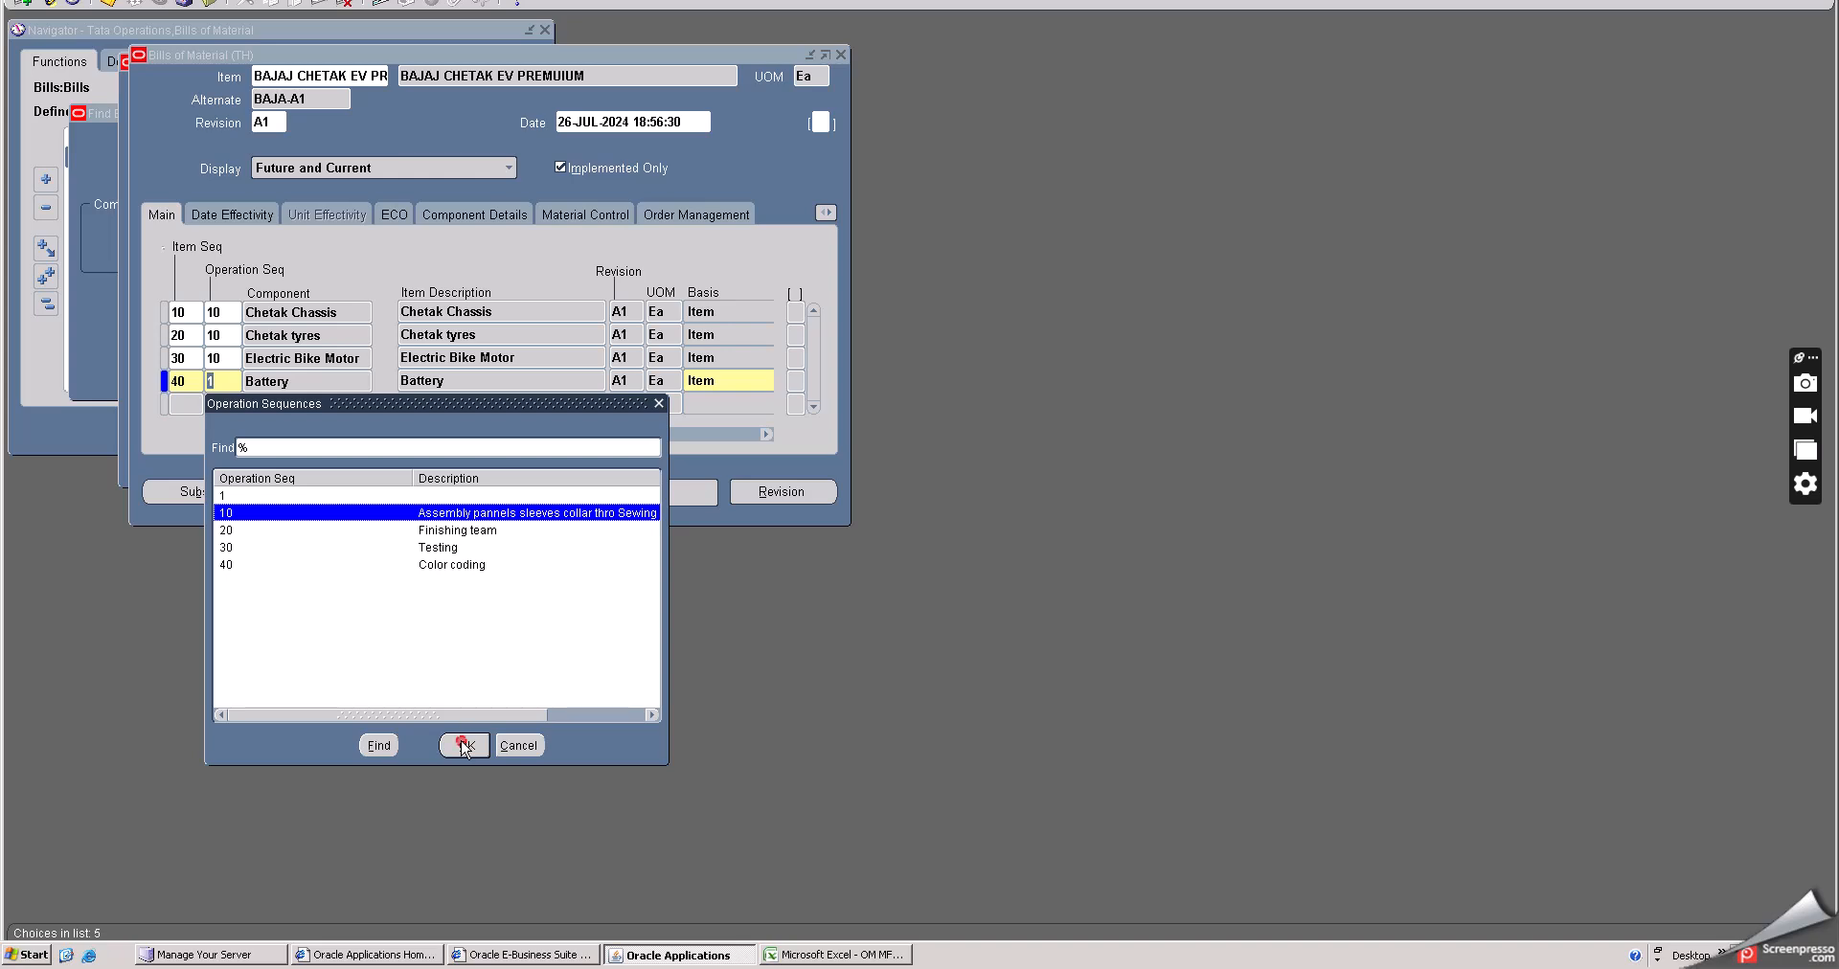
pyautogui.click(466, 745)
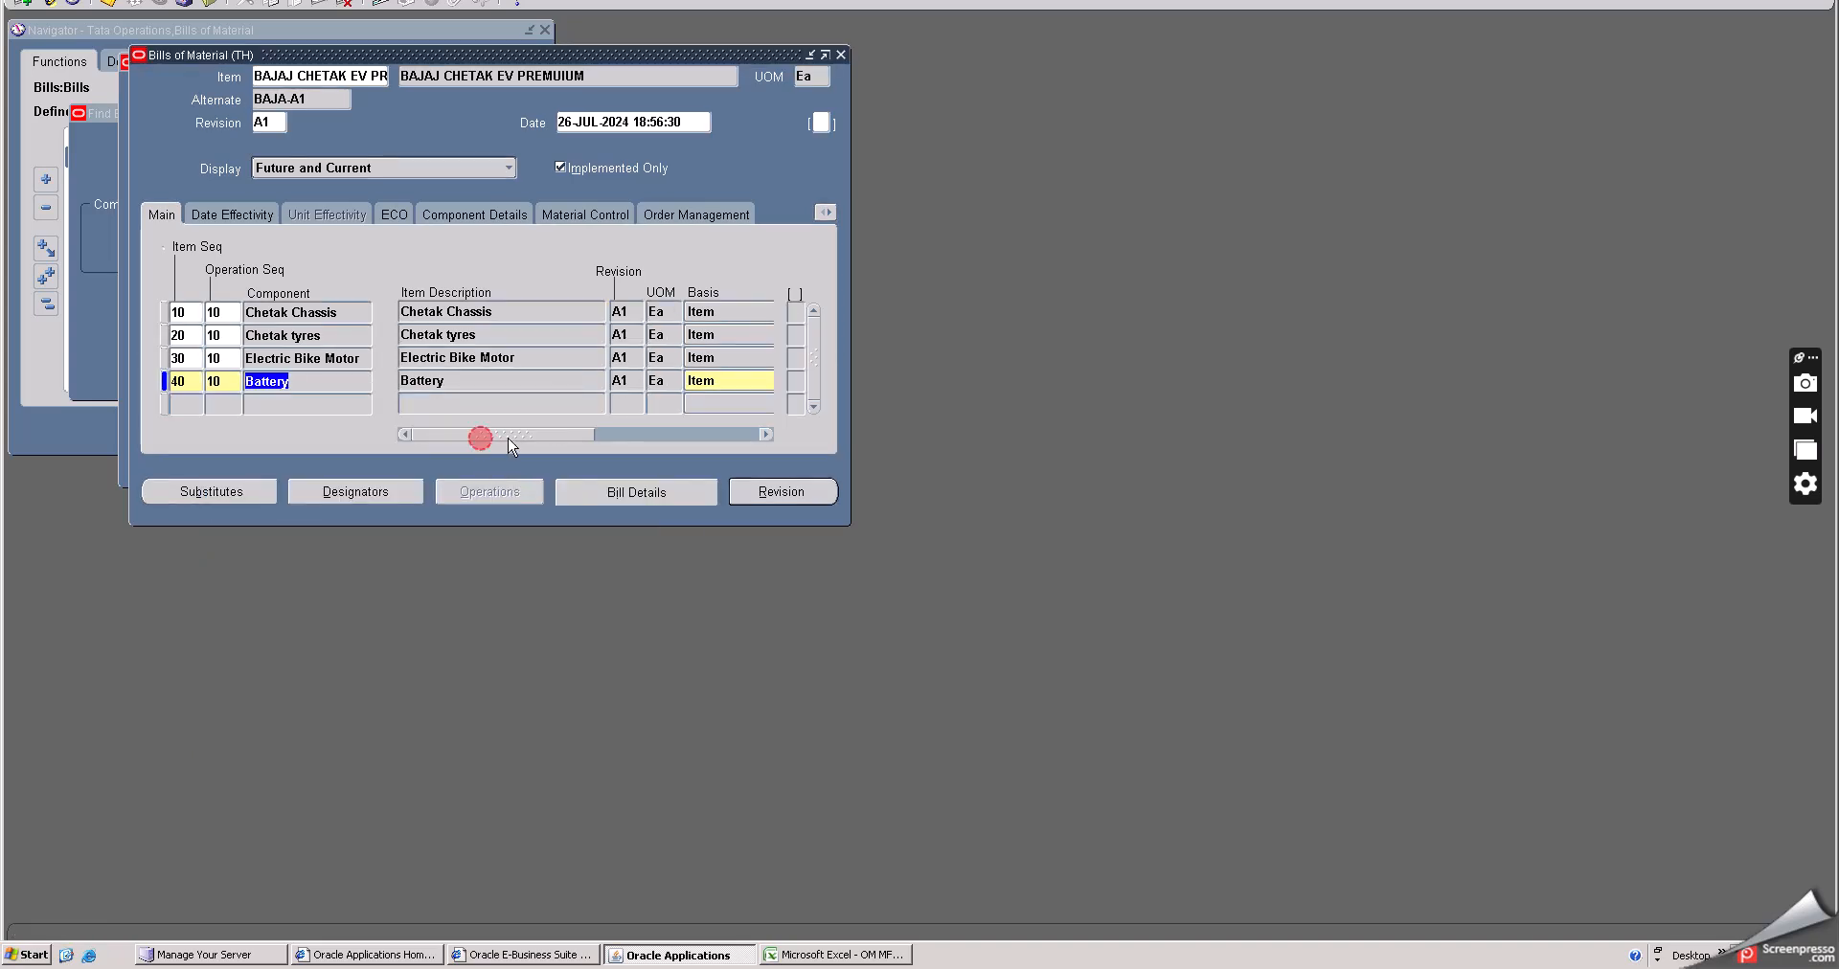
# - Keep the Battery component's basis as Item and save the bill changes
pyautogui.moveTo(479, 434); pyautogui.dragTo(569, 446)
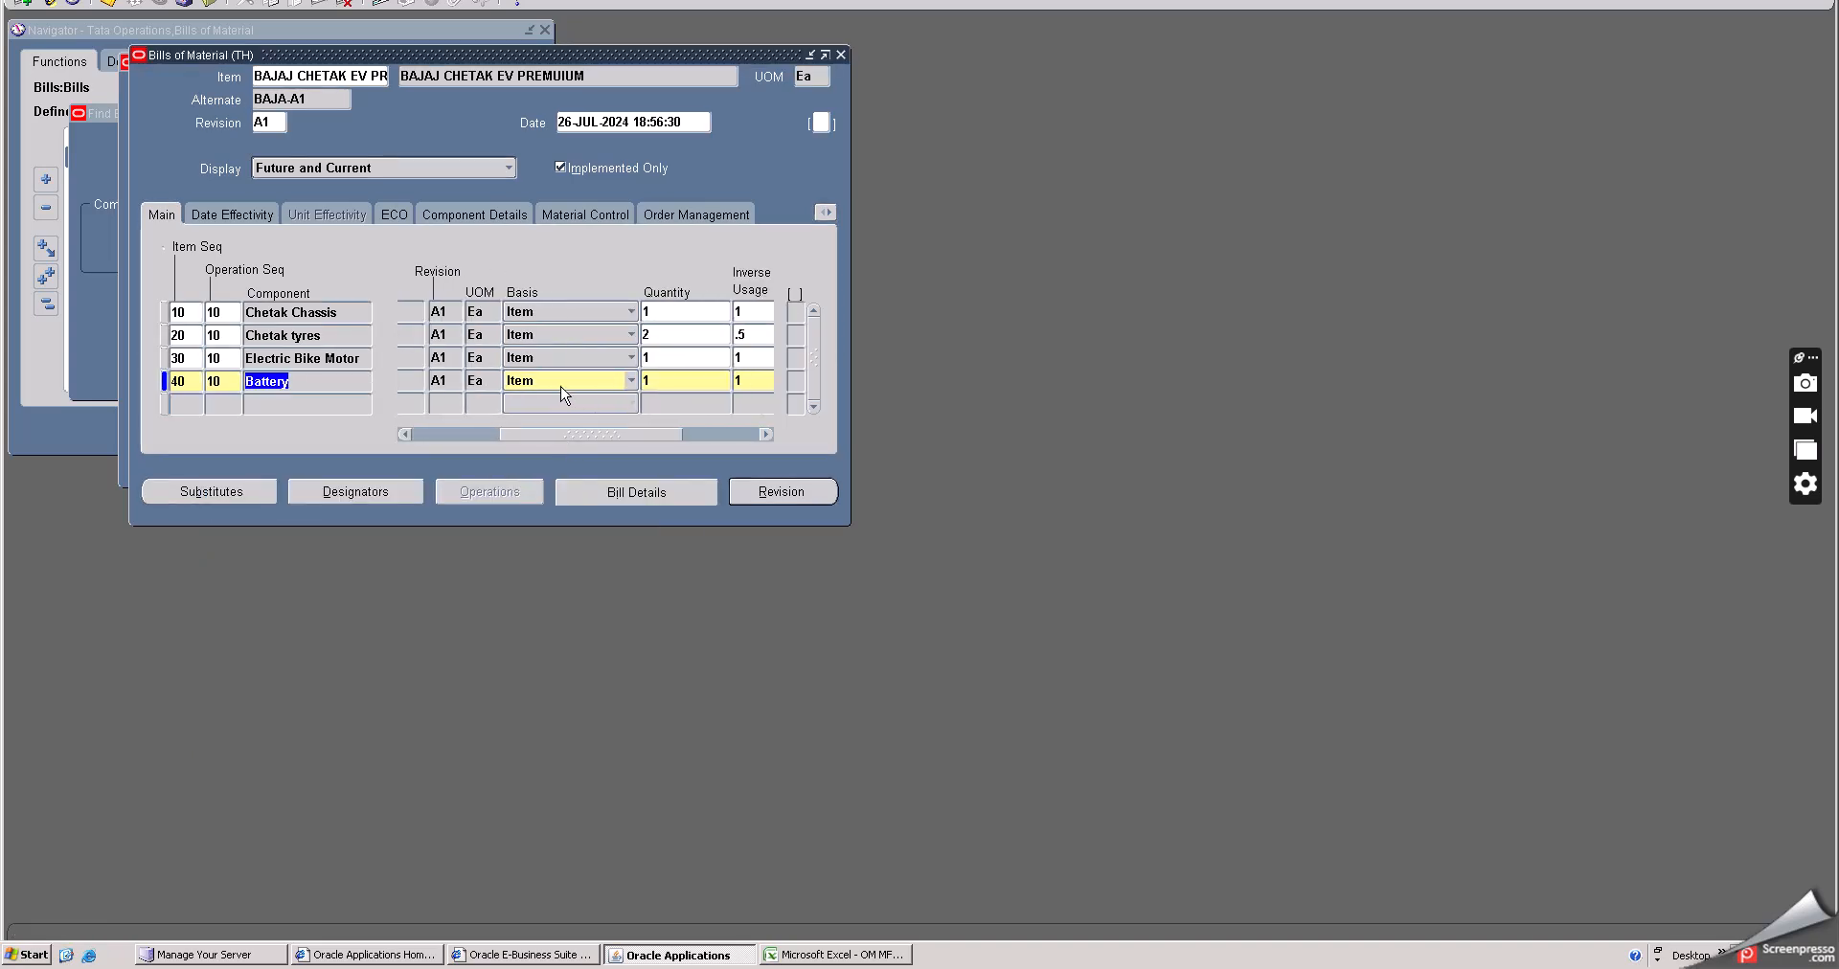
pyautogui.click(562, 384)
pyautogui.click(561, 387)
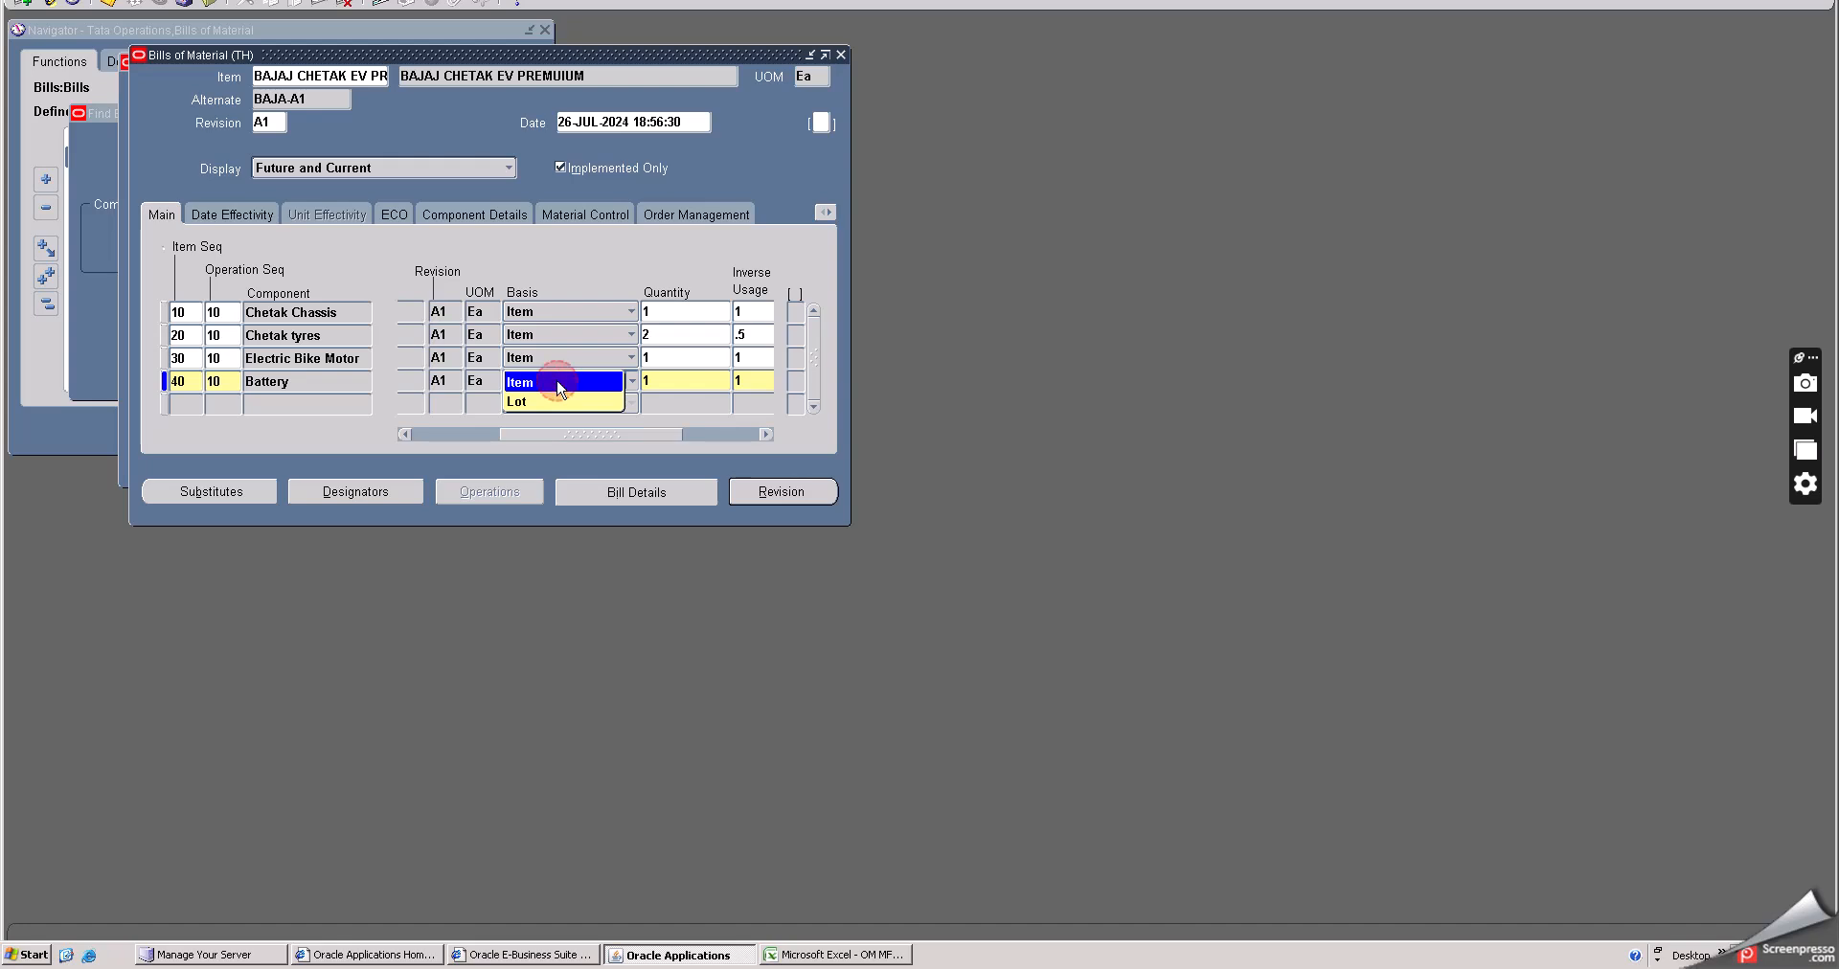
pyautogui.click(555, 379)
pyautogui.moveTo(581, 441); pyautogui.dragTo(456, 441)
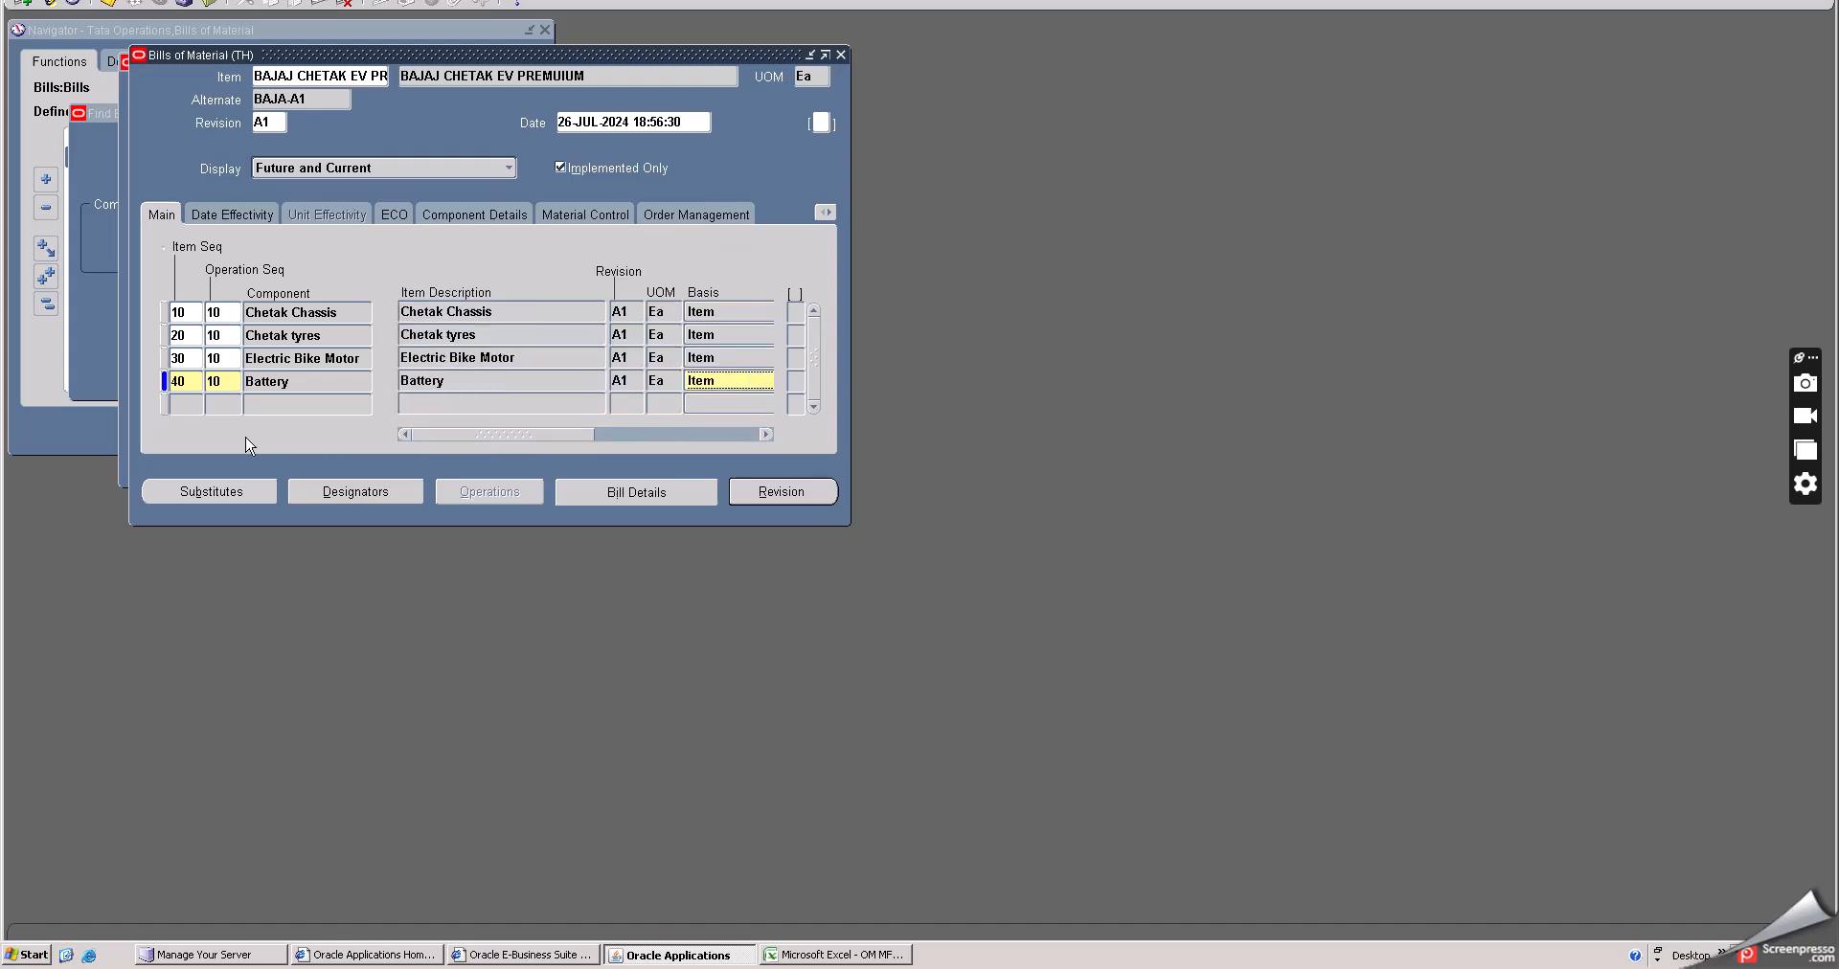
pyautogui.click(112, 3)
# - Check the supply types in the components' material control details, then return to the main details of the Battery row
pyautogui.doubleClick(303, 375)
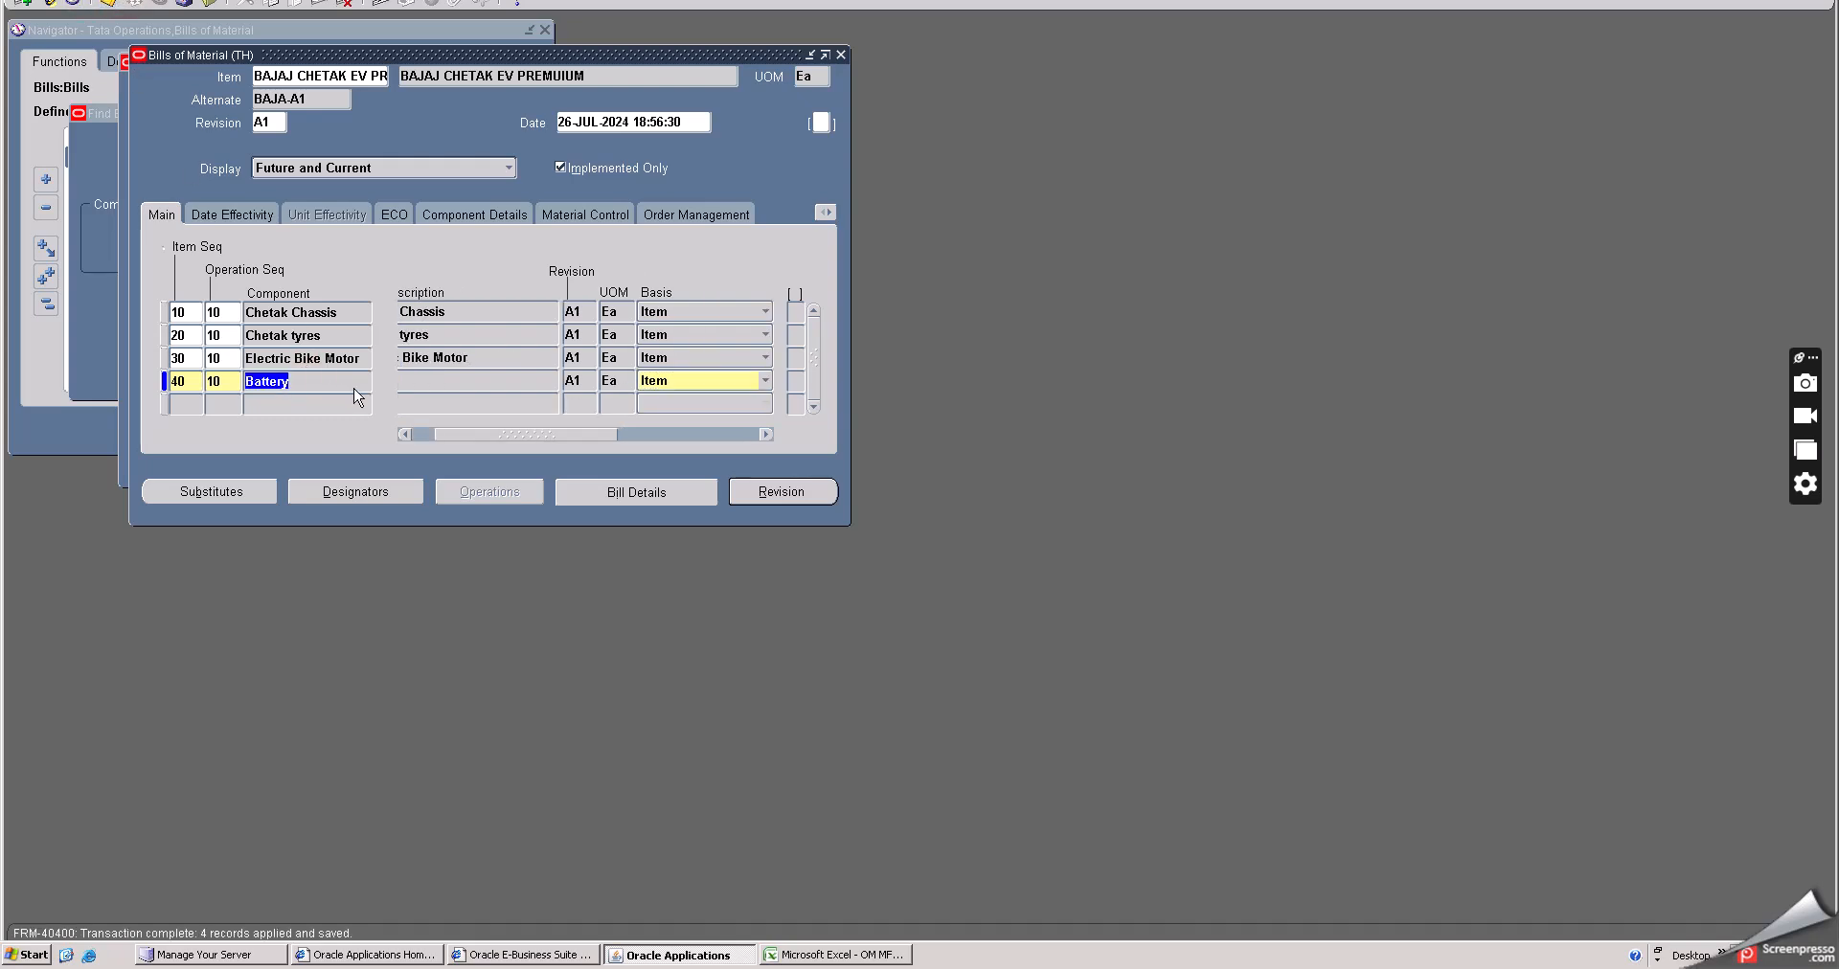
pyautogui.moveTo(478, 441); pyautogui.dragTo(389, 447)
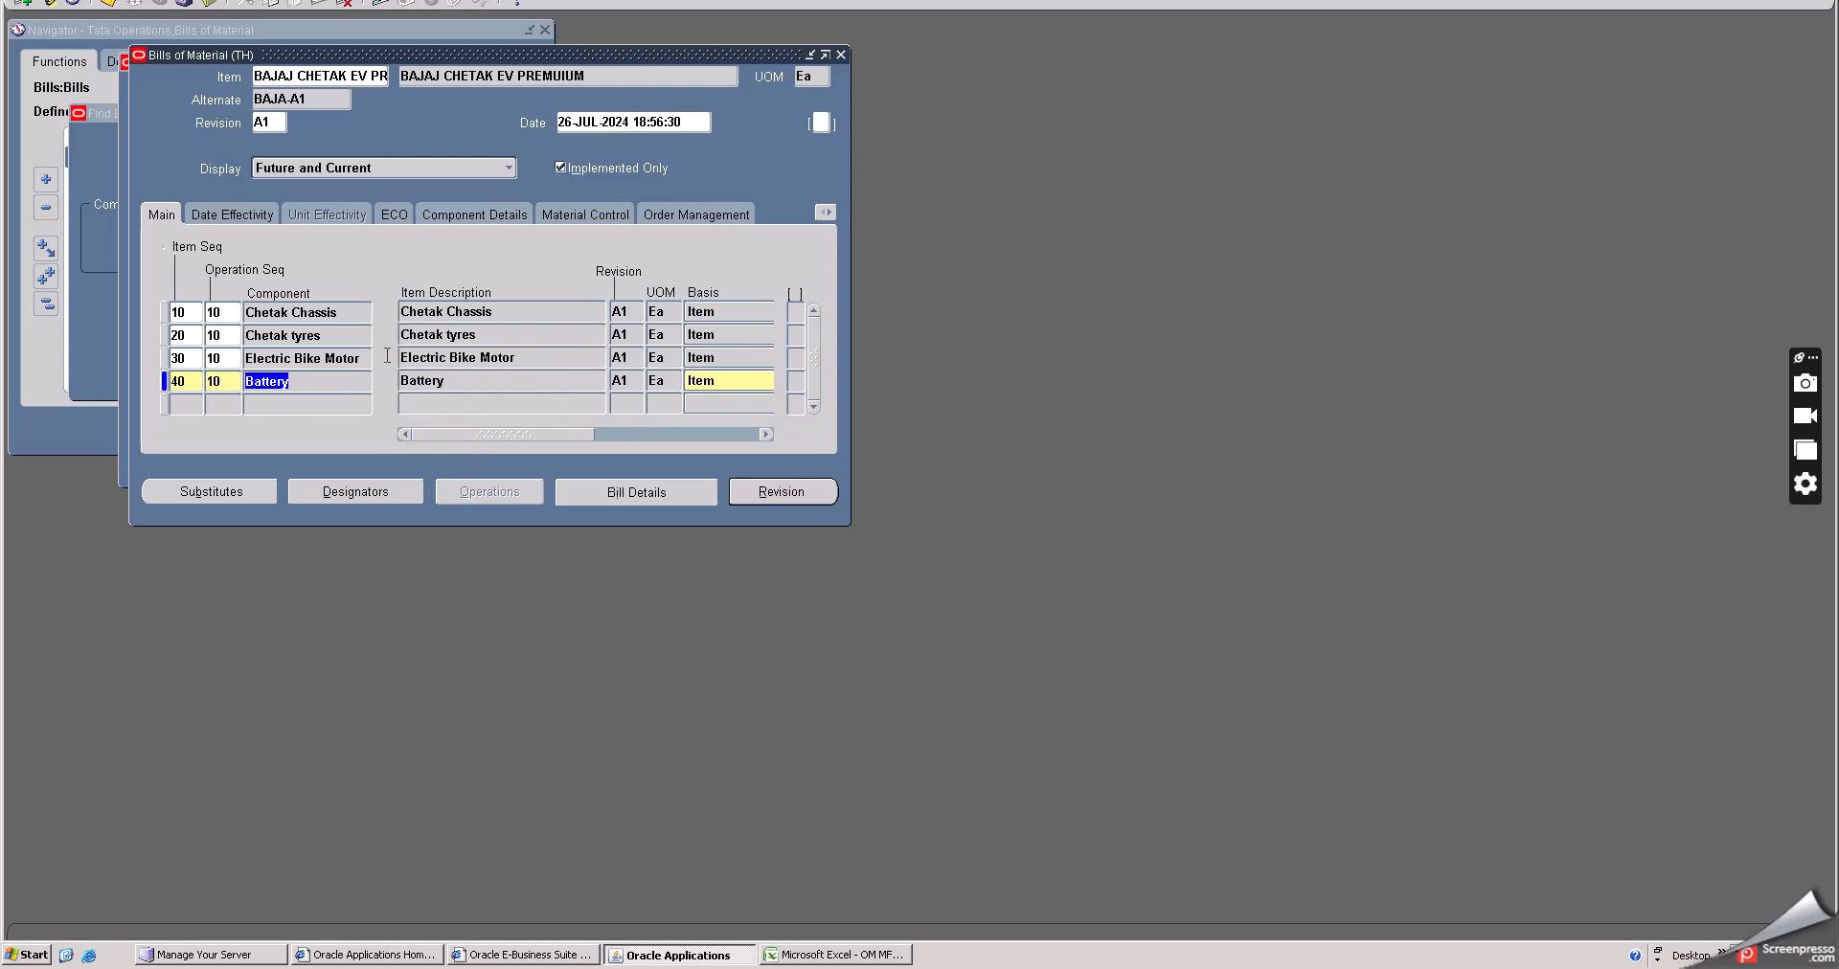
pyautogui.click(579, 213)
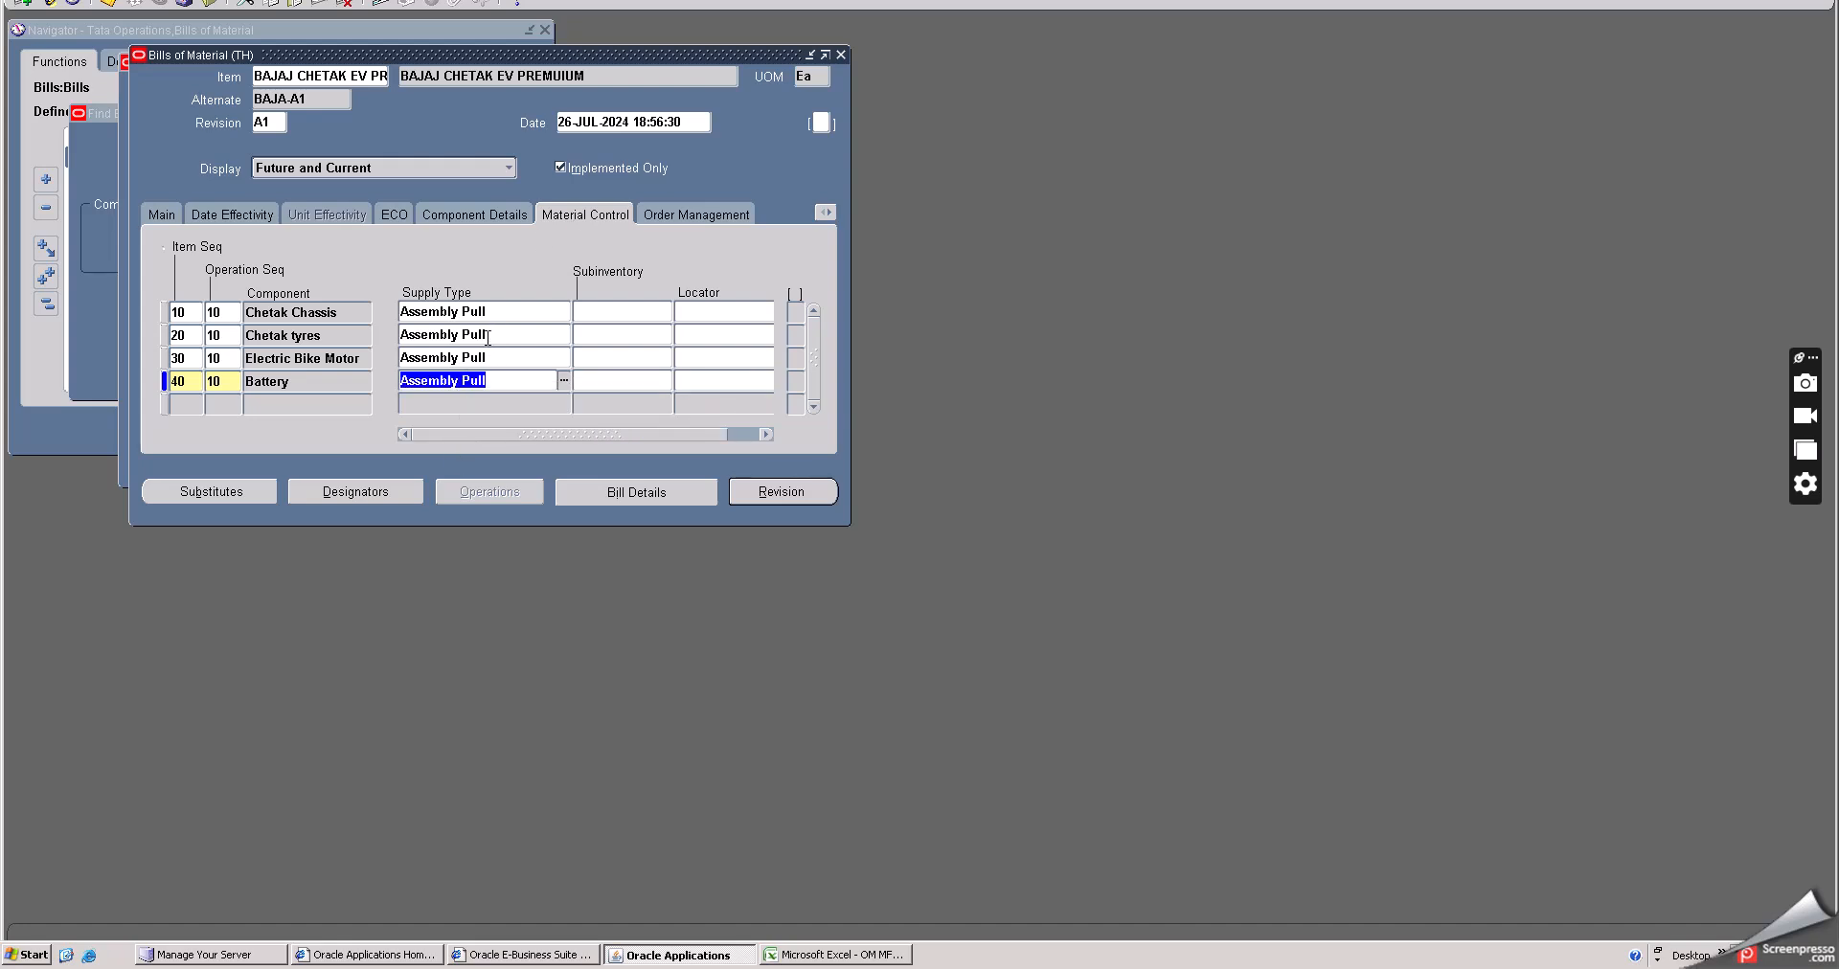
pyautogui.click(157, 215)
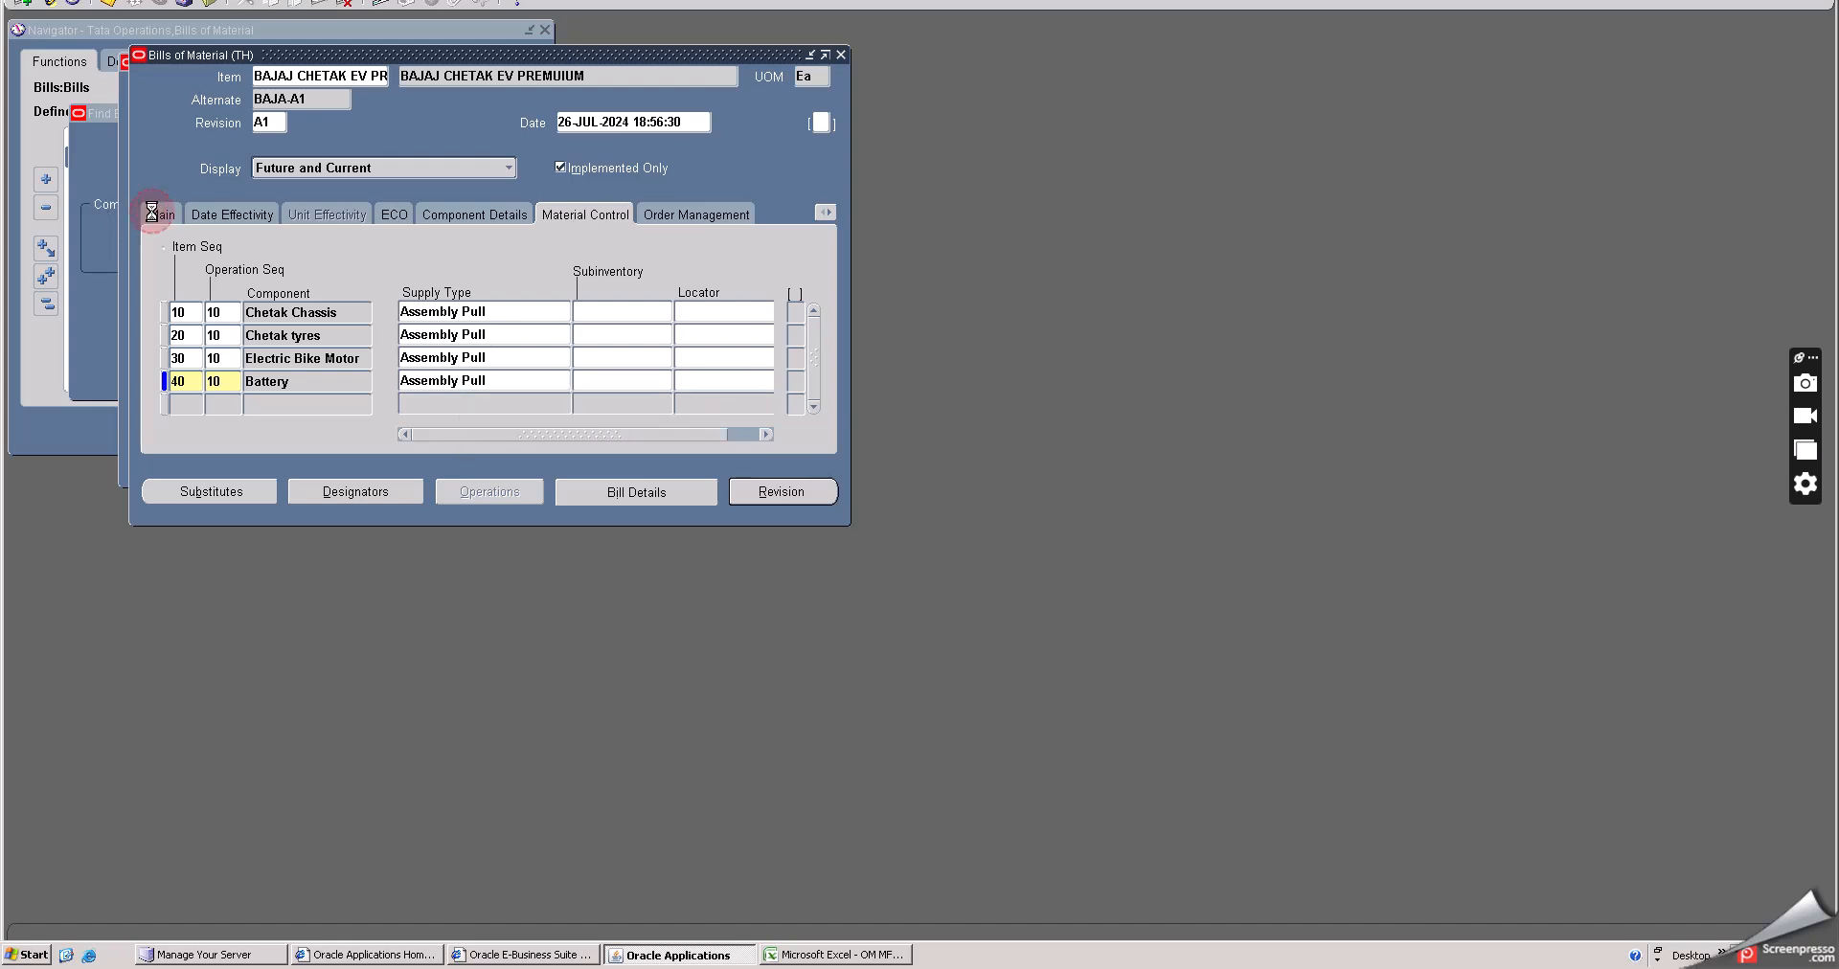
pyautogui.doubleClick(368, 385)
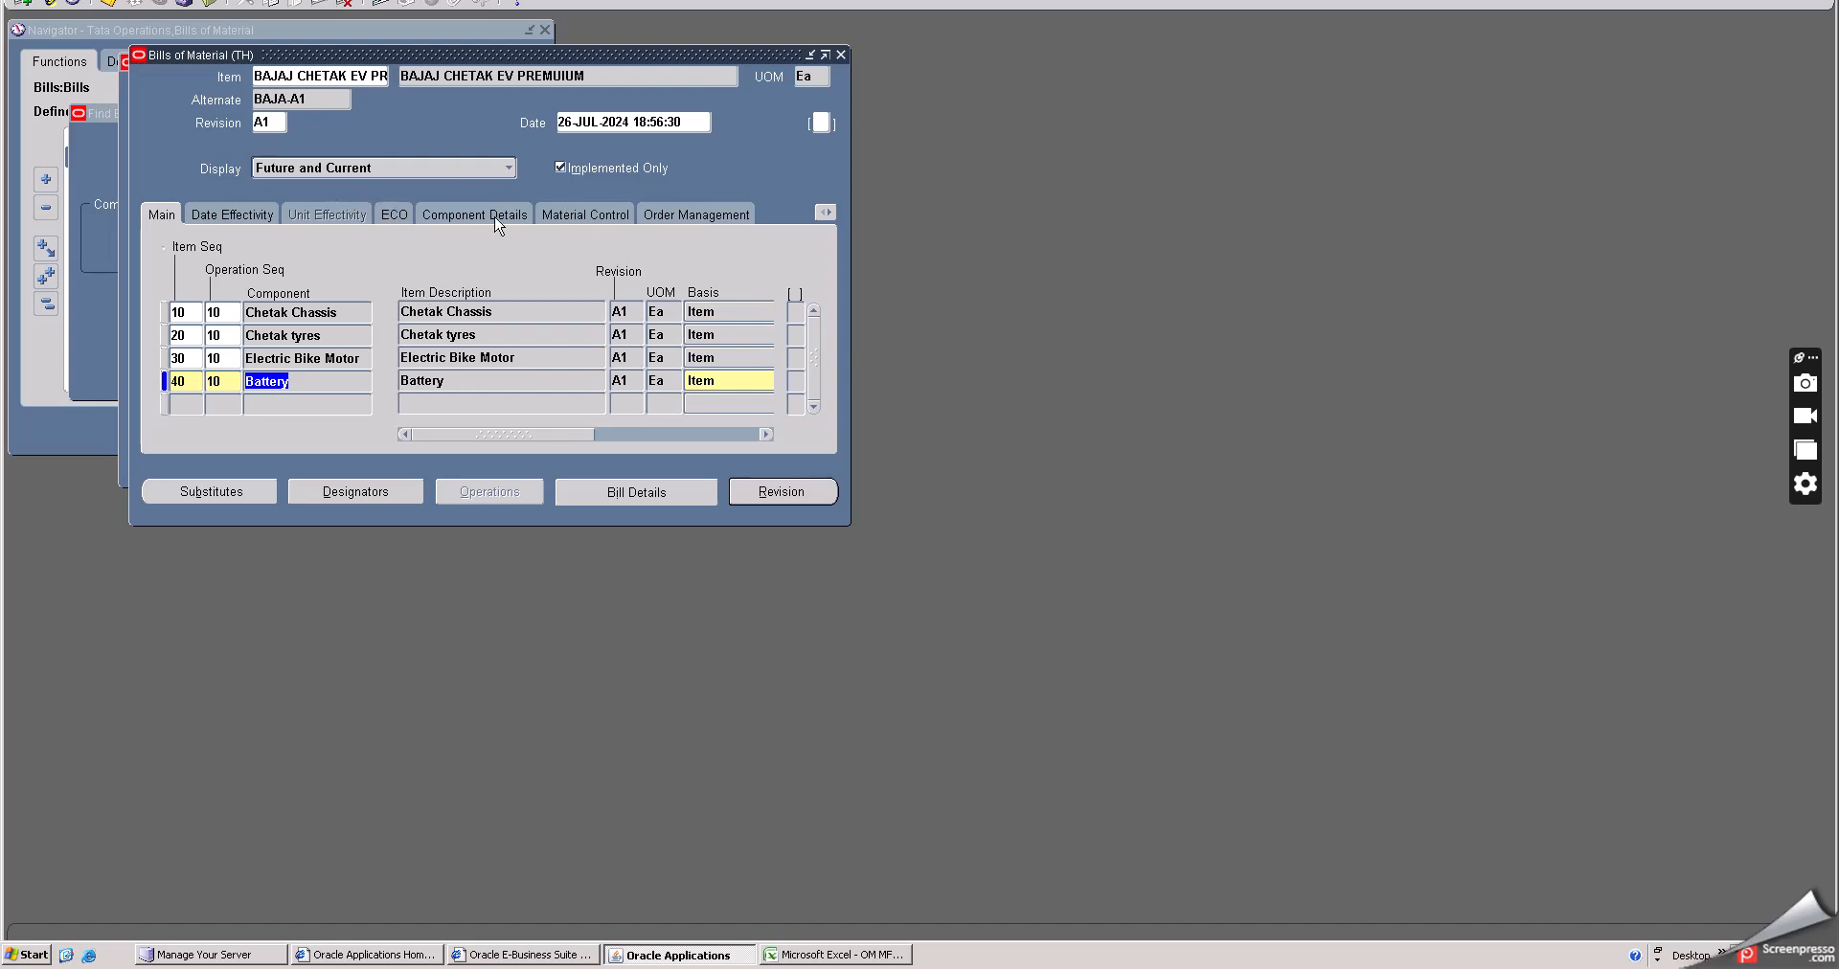
# - Save and close the BAJA-A1 bill and start a new, empty bill of material
pyautogui.click(110, 6)
pyautogui.click(841, 55)
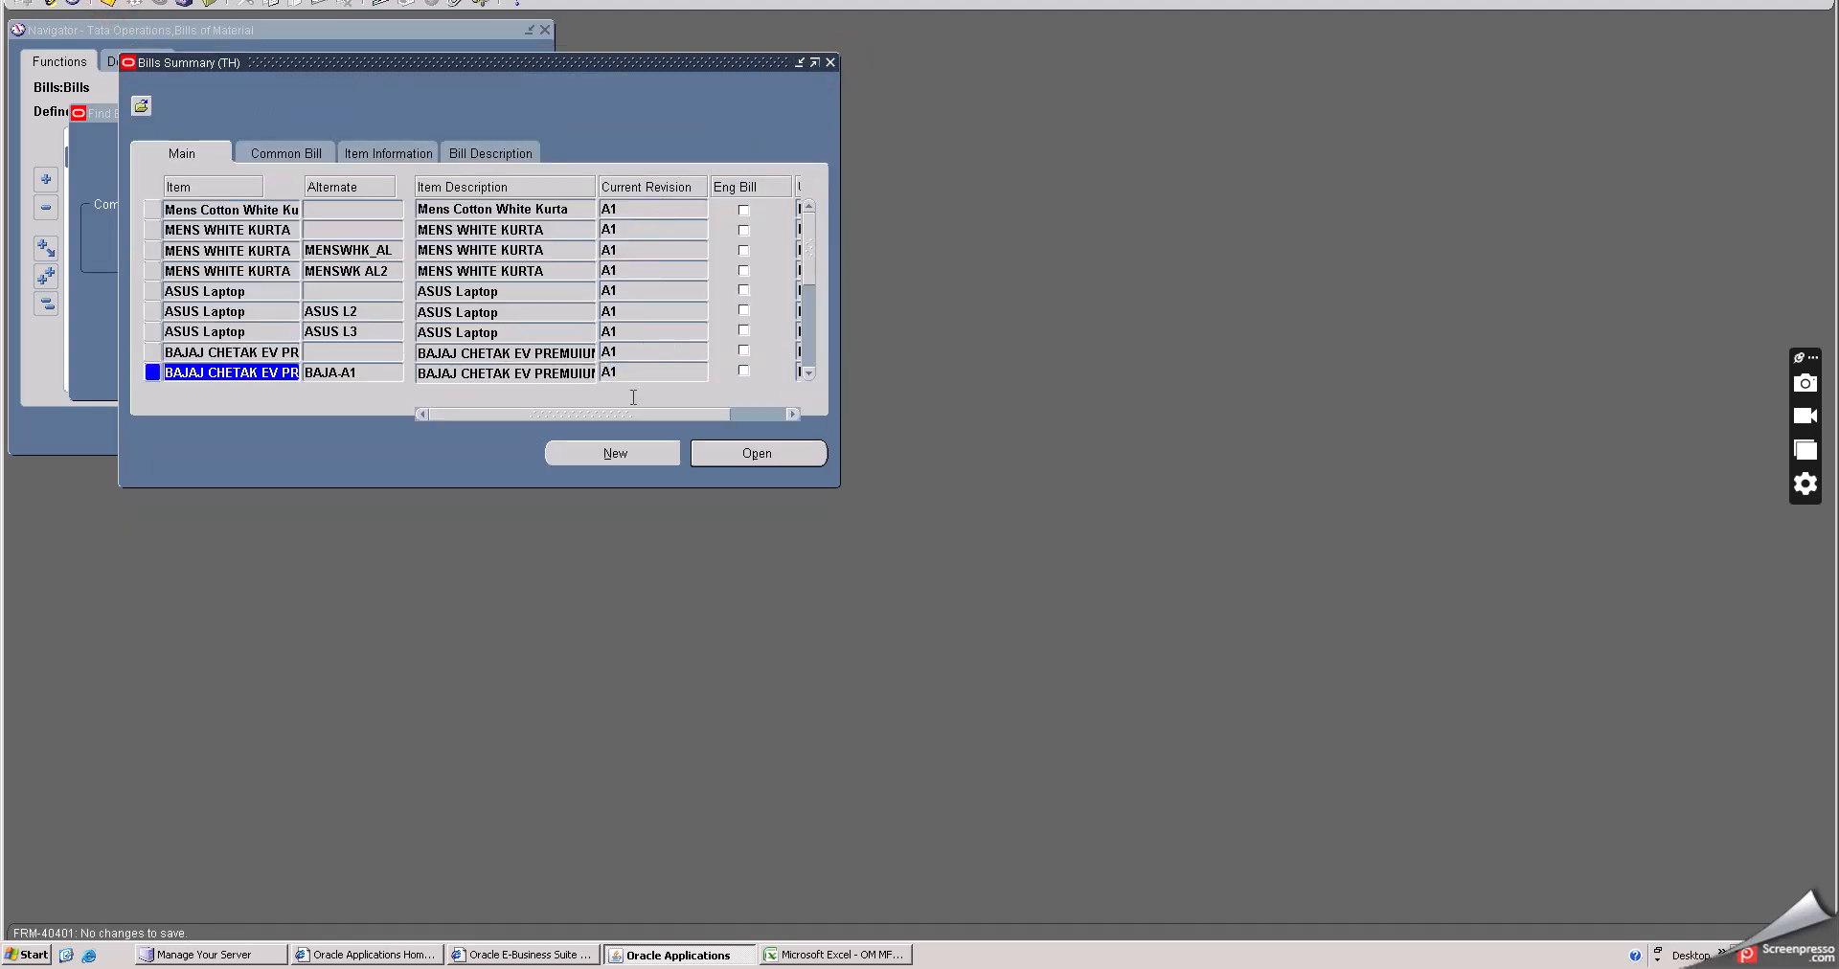
pyautogui.click(628, 452)
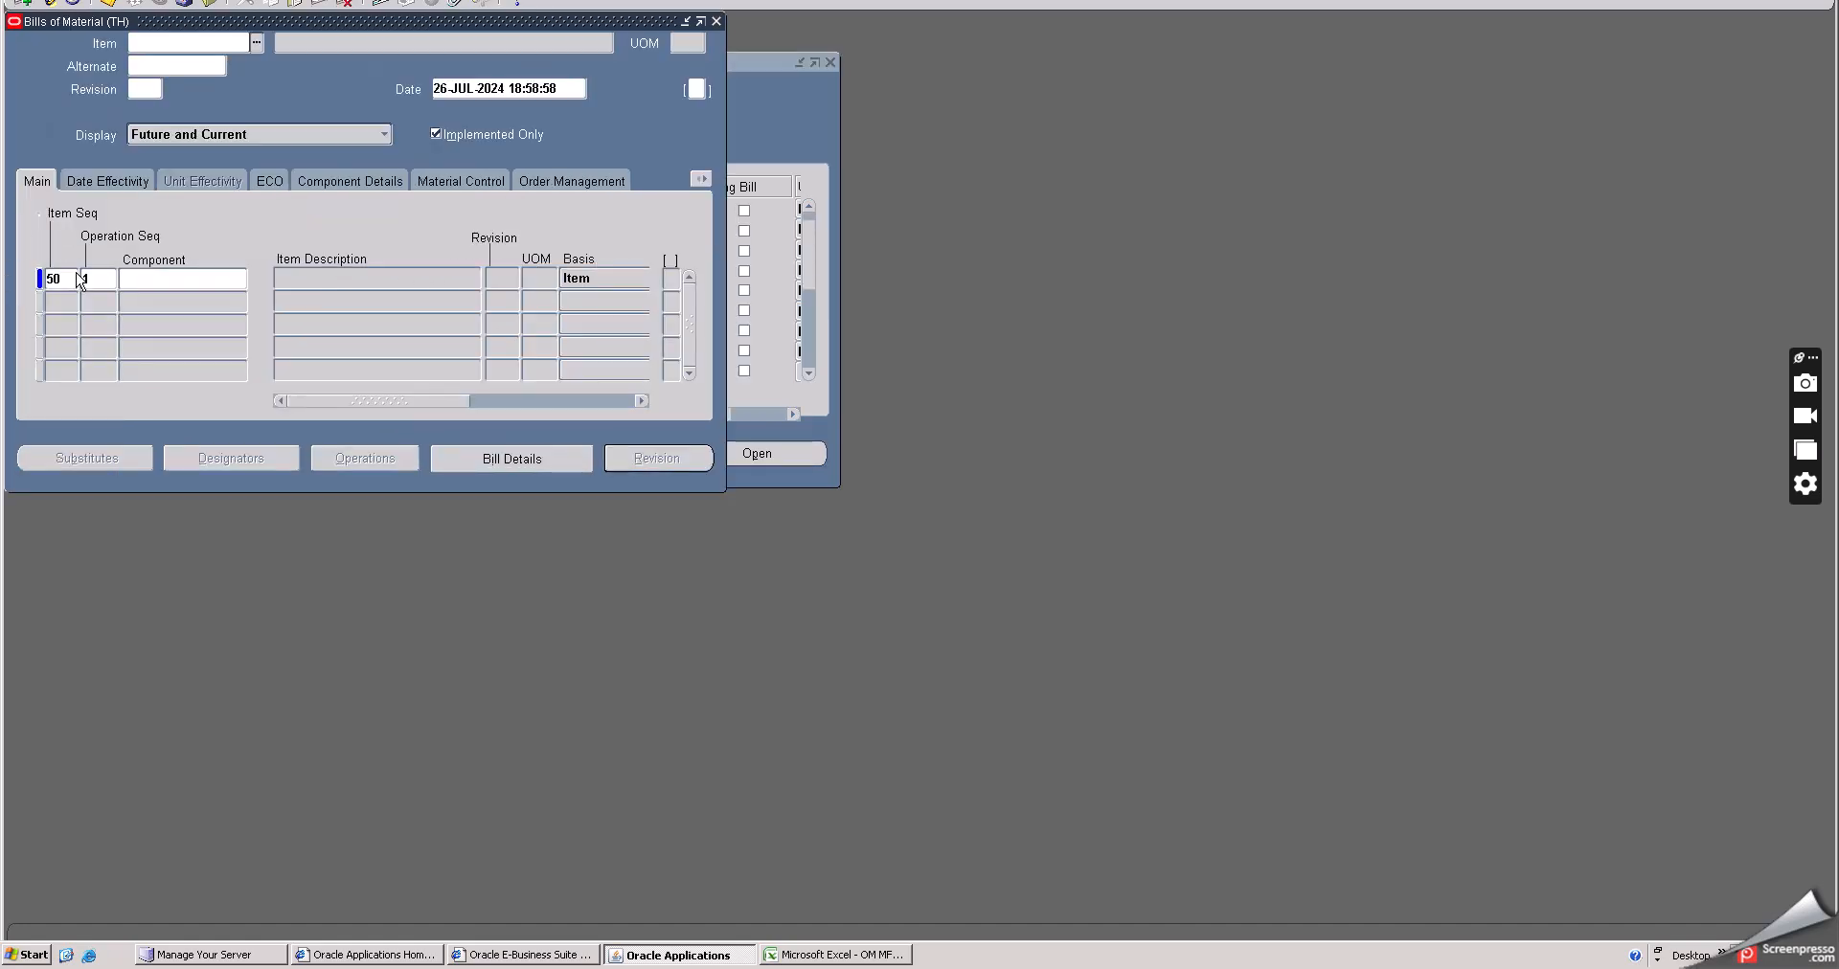
pyautogui.click(61, 278)
pyautogui.moveTo(227, 26); pyautogui.dragTo(355, 54)
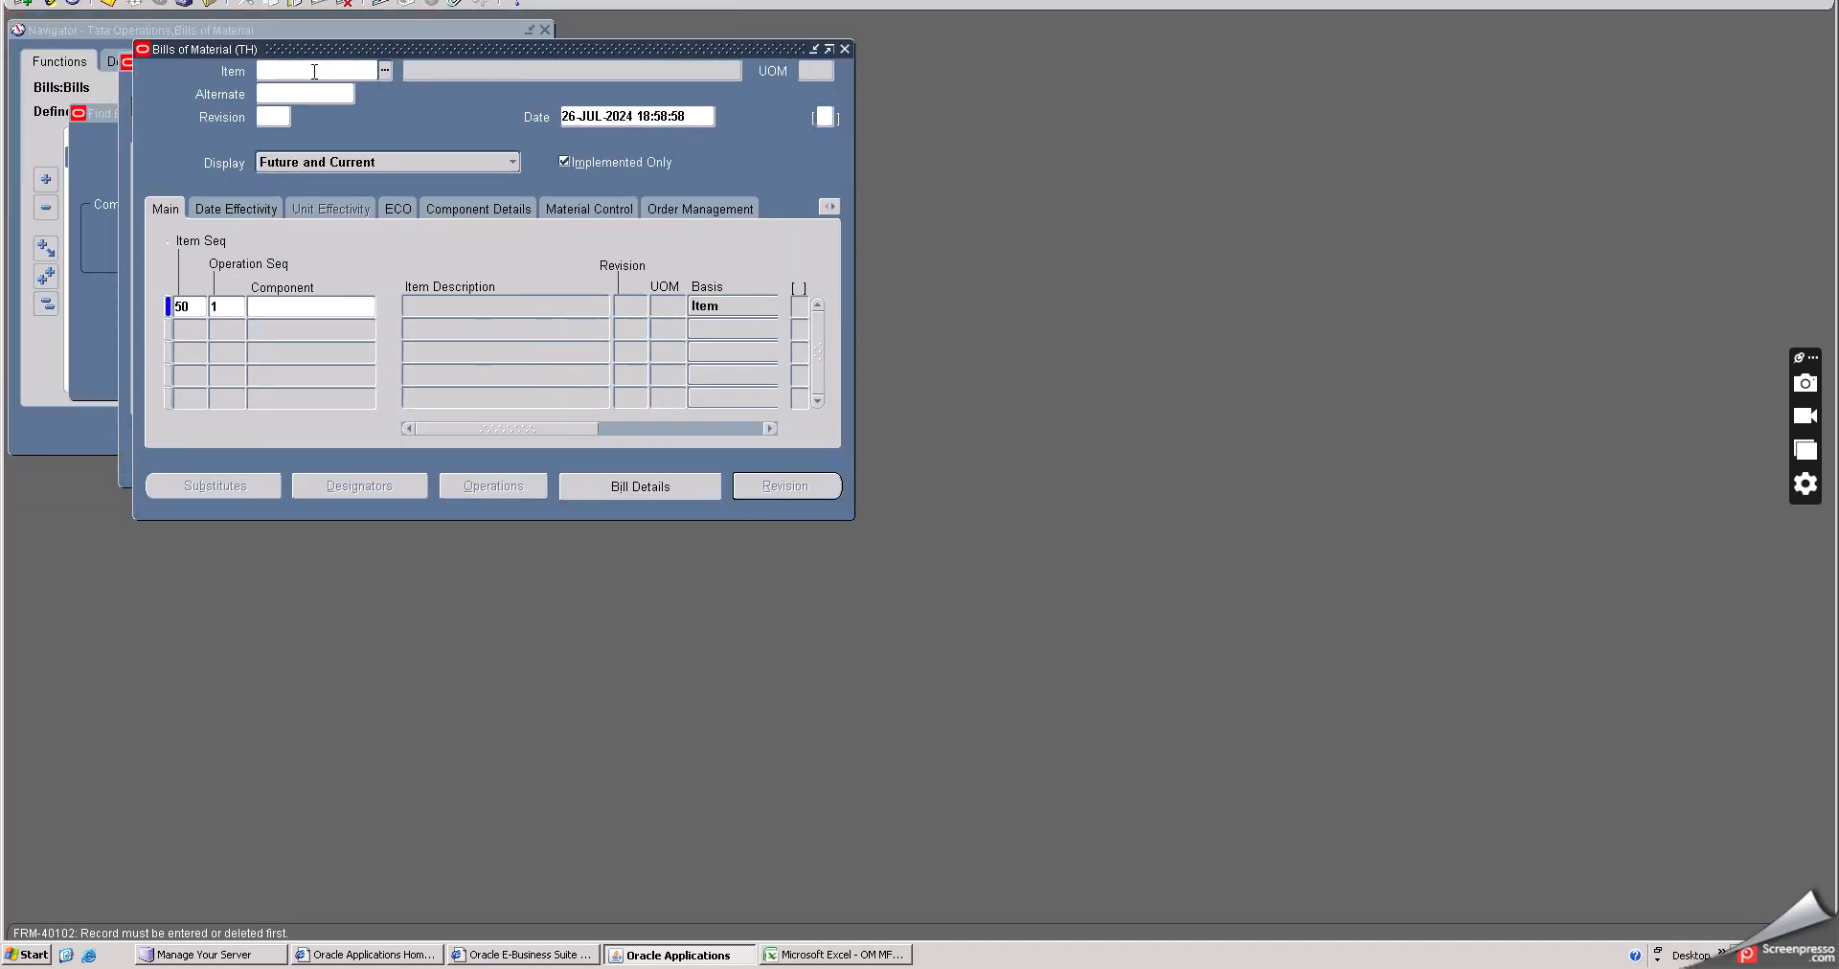
# - Set the new bill's item to BAJAJ CHETAK EV PREMUIUM and its alternate to BAJA-A2
pyautogui.hotkey('ctrl', 'v')
pyautogui.click(322, 93)
pyautogui.click(351, 96)
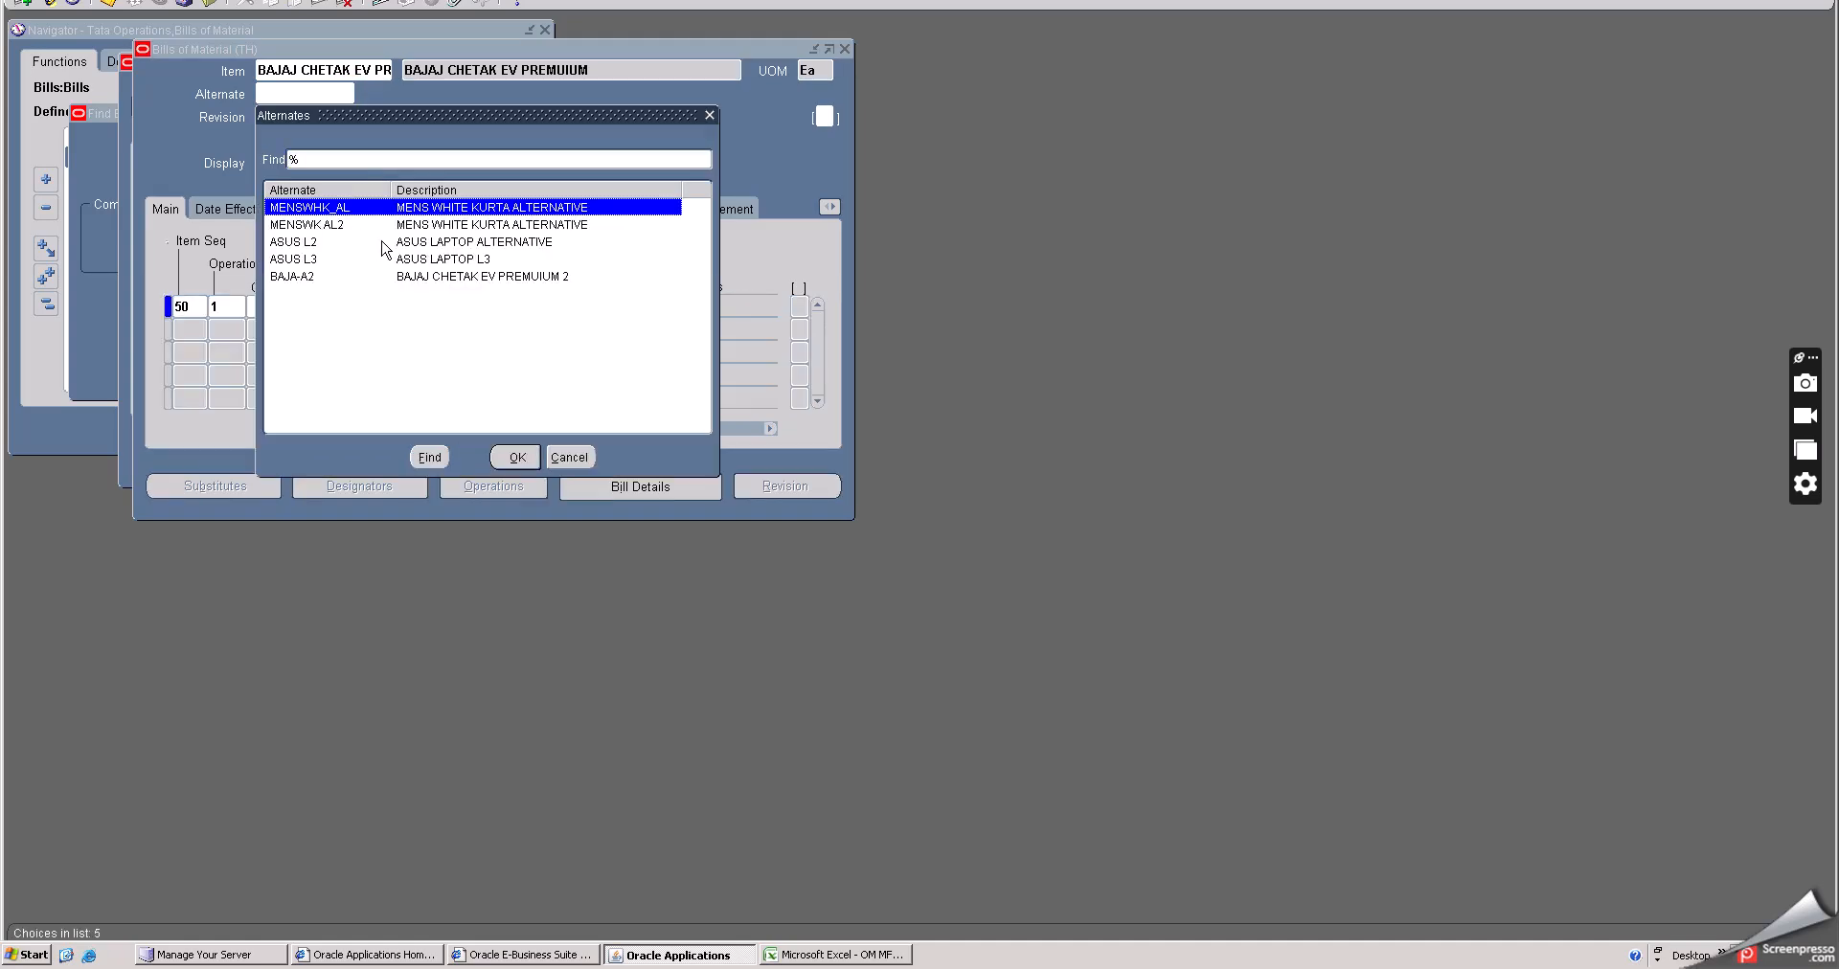
pyautogui.click(417, 277)
pyautogui.click(517, 458)
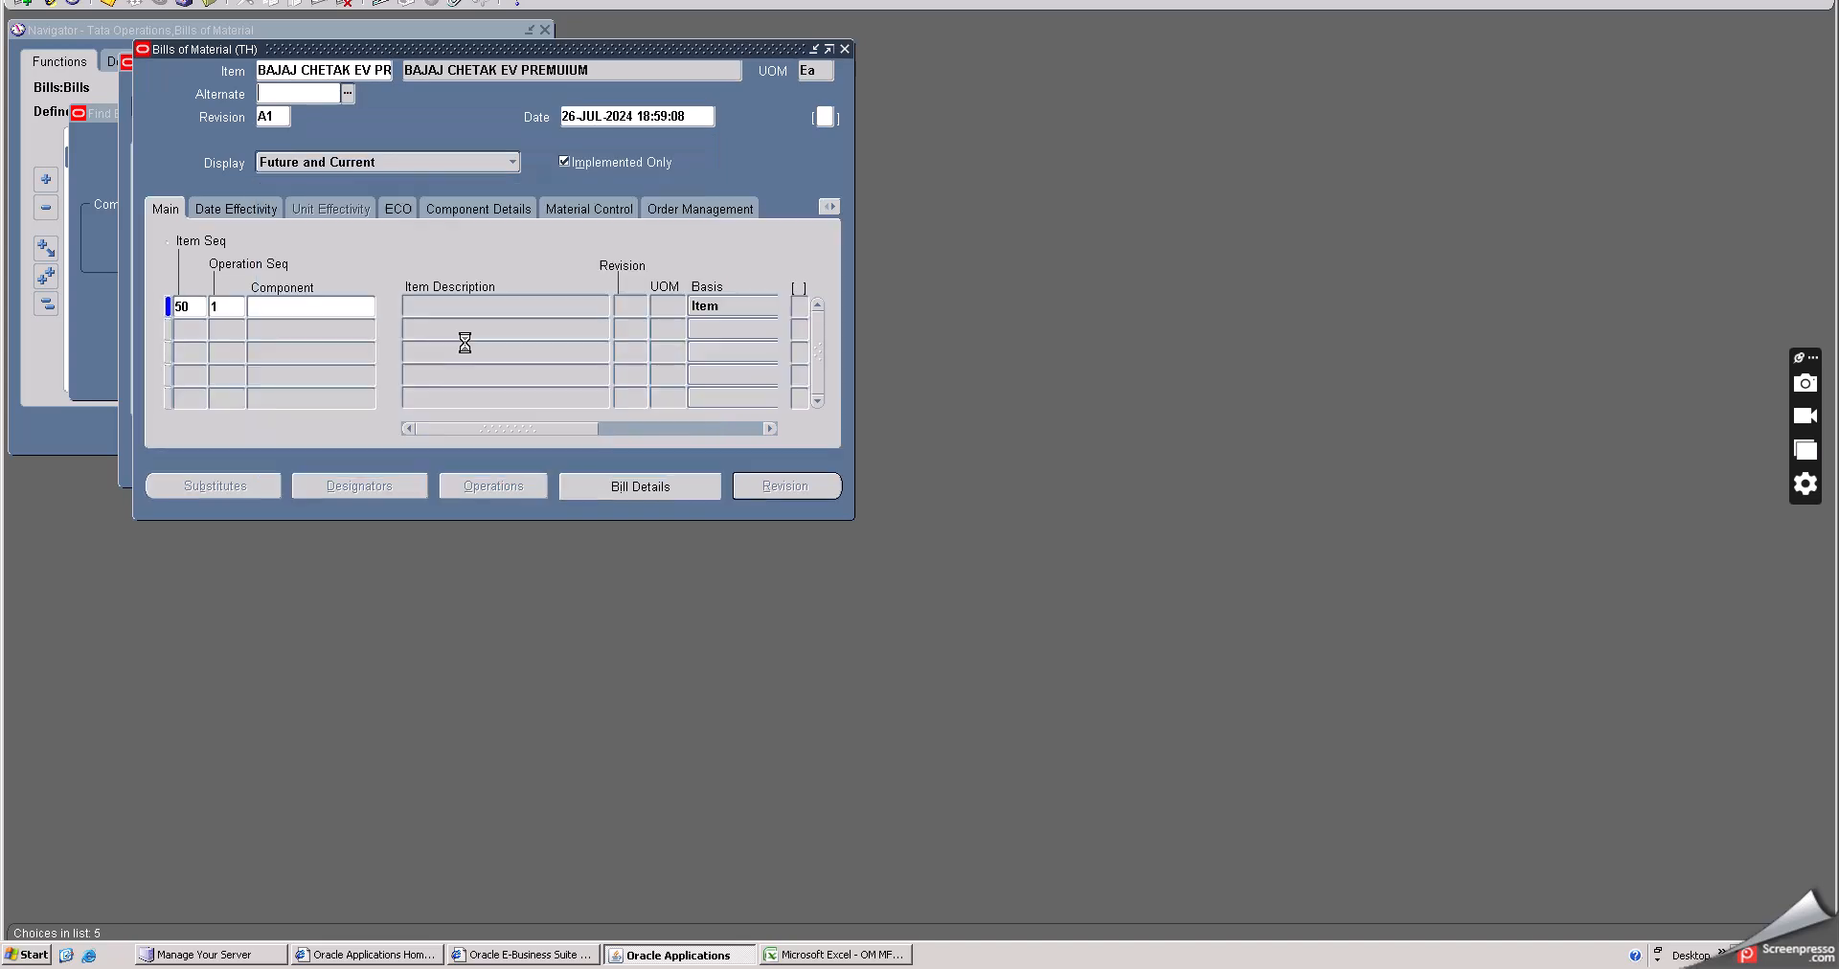
# - Add ASUS Battery as the first component at item sequence 10, narrowing the item list with ASUS%
pyautogui.click(264, 311)
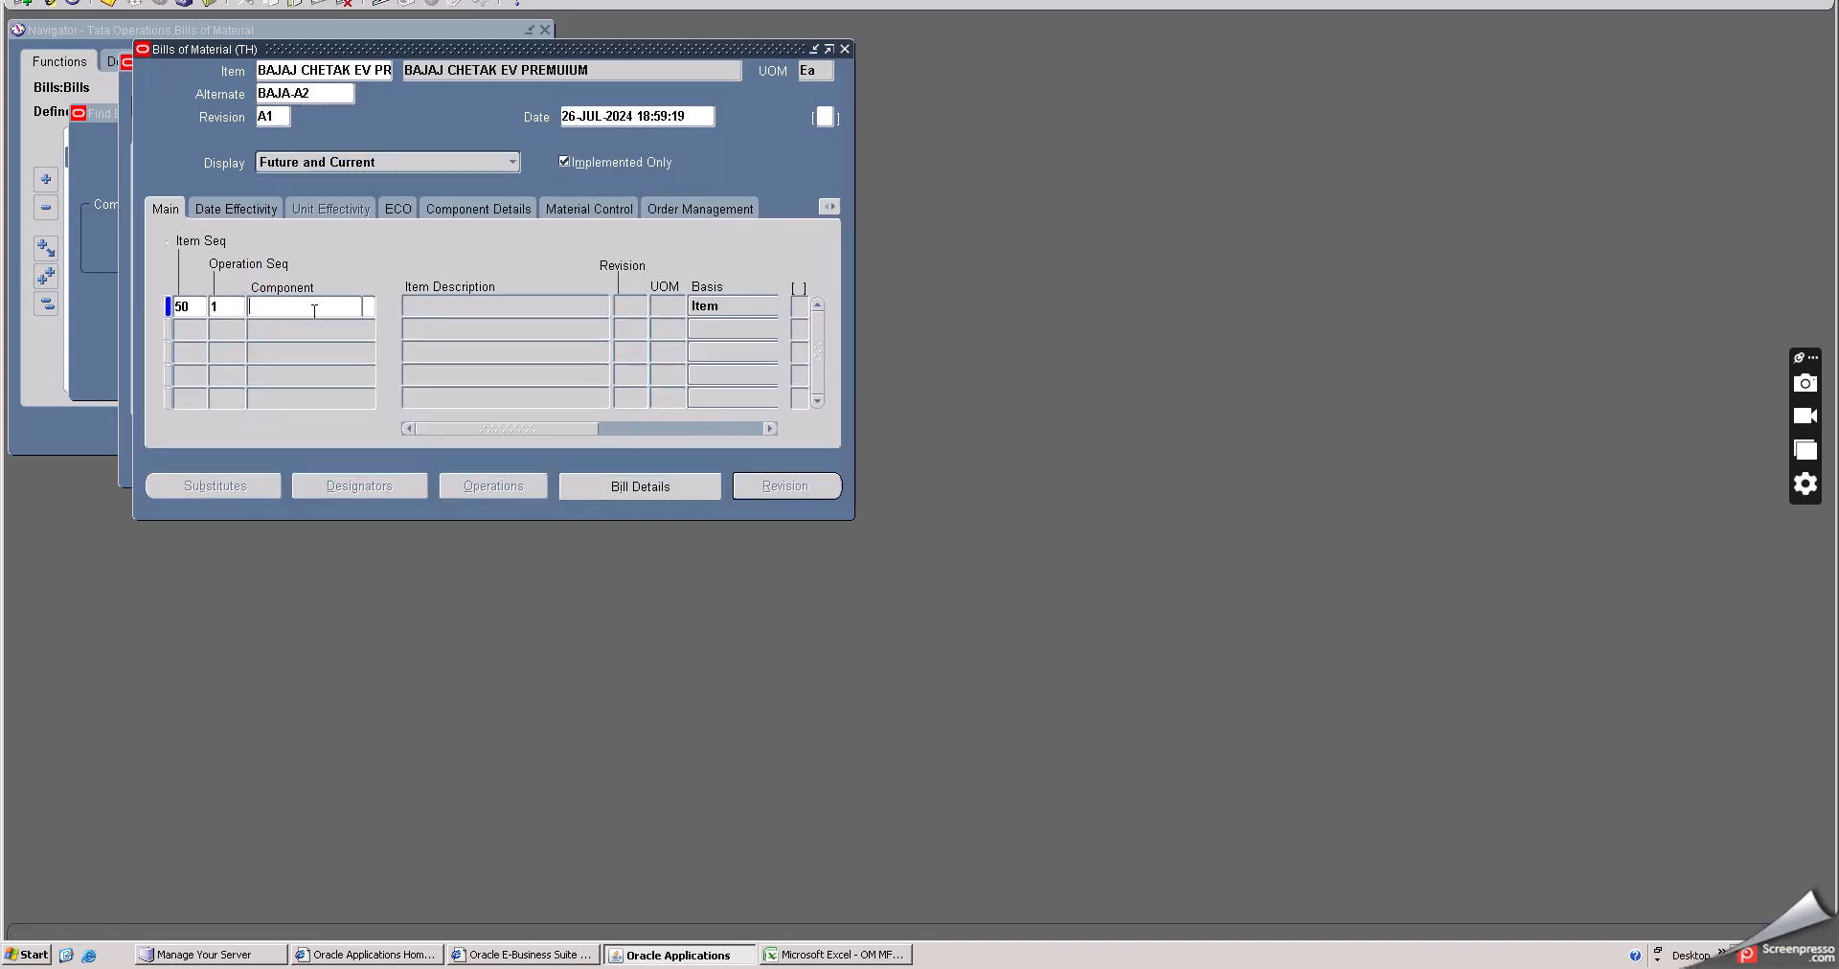
pyautogui.click(368, 307)
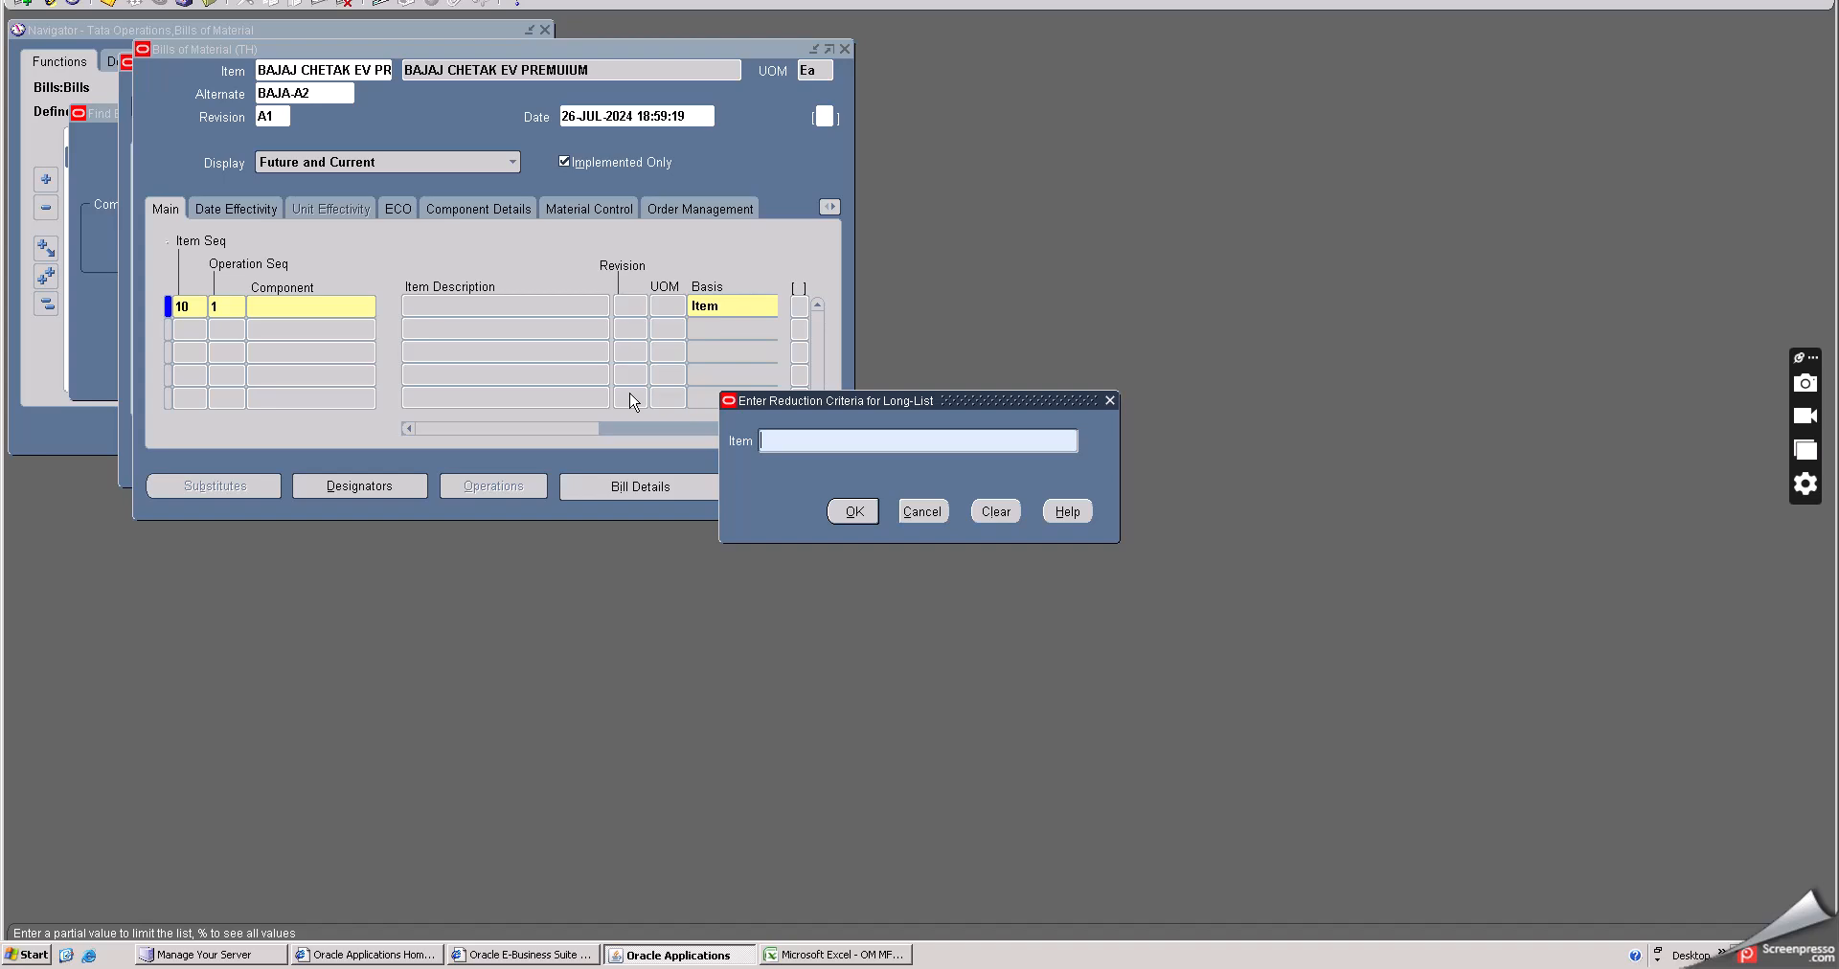
pyautogui.write('ASUS BATTERY%')
pyautogui.click(843, 511)
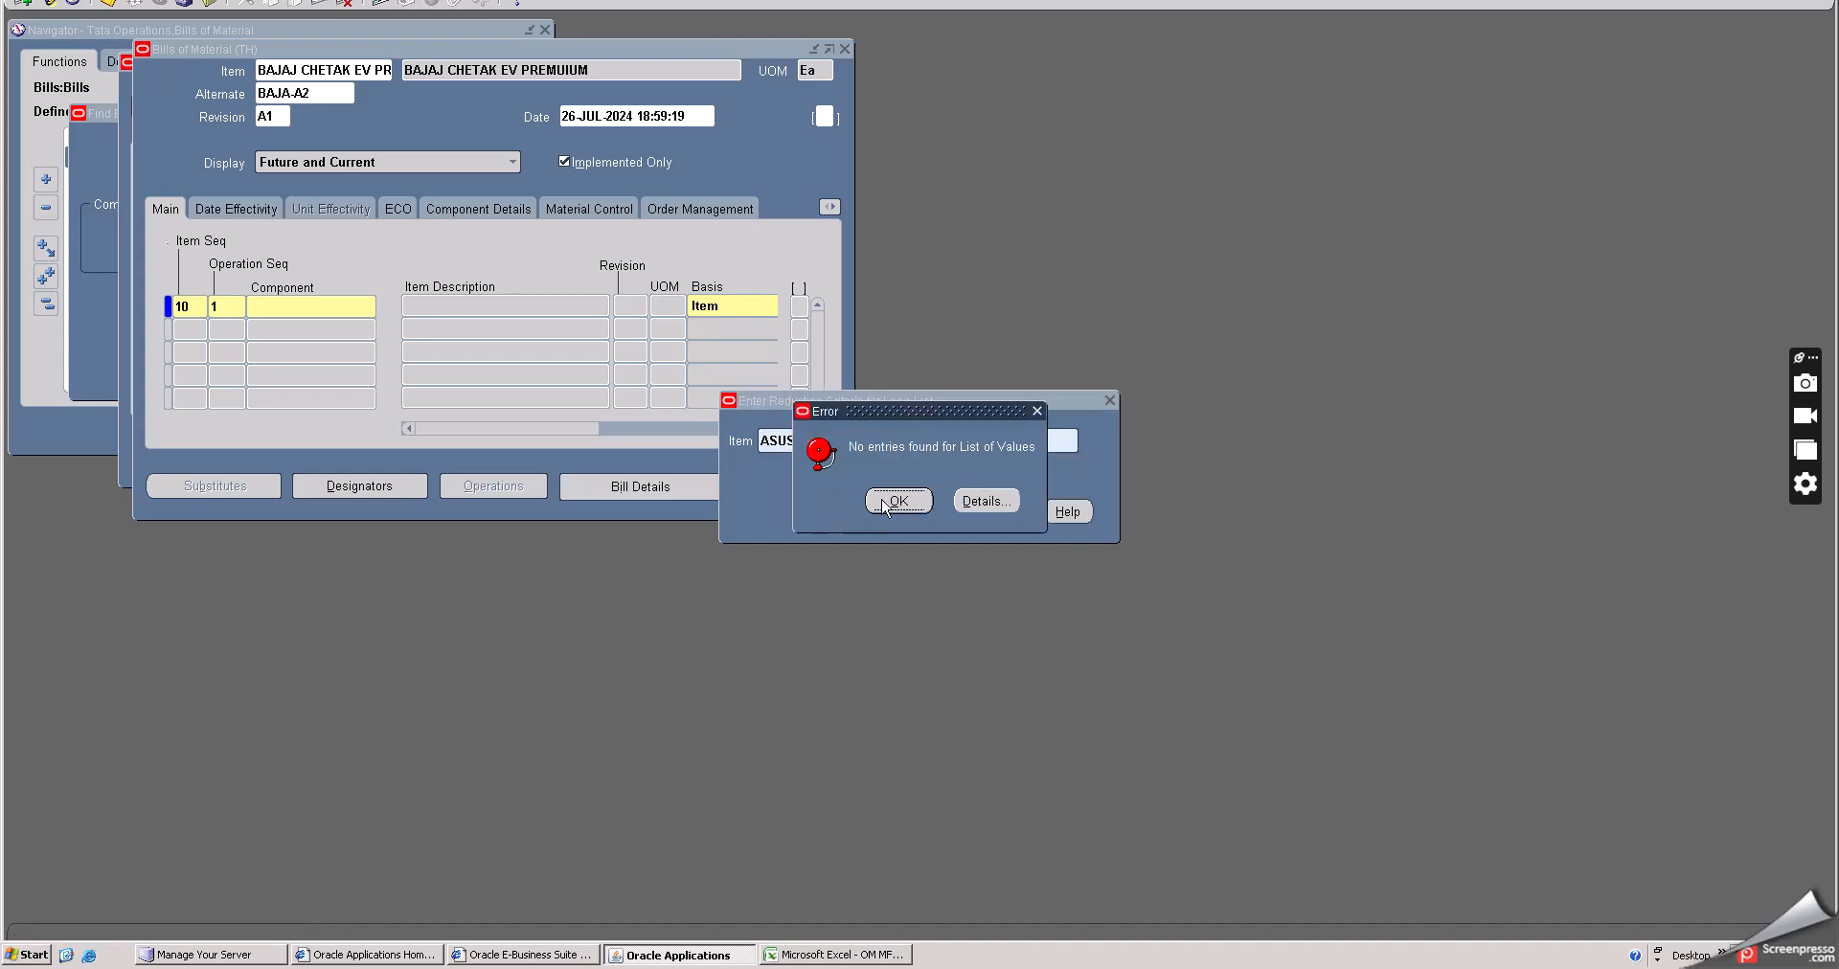
pyautogui.click(865, 497)
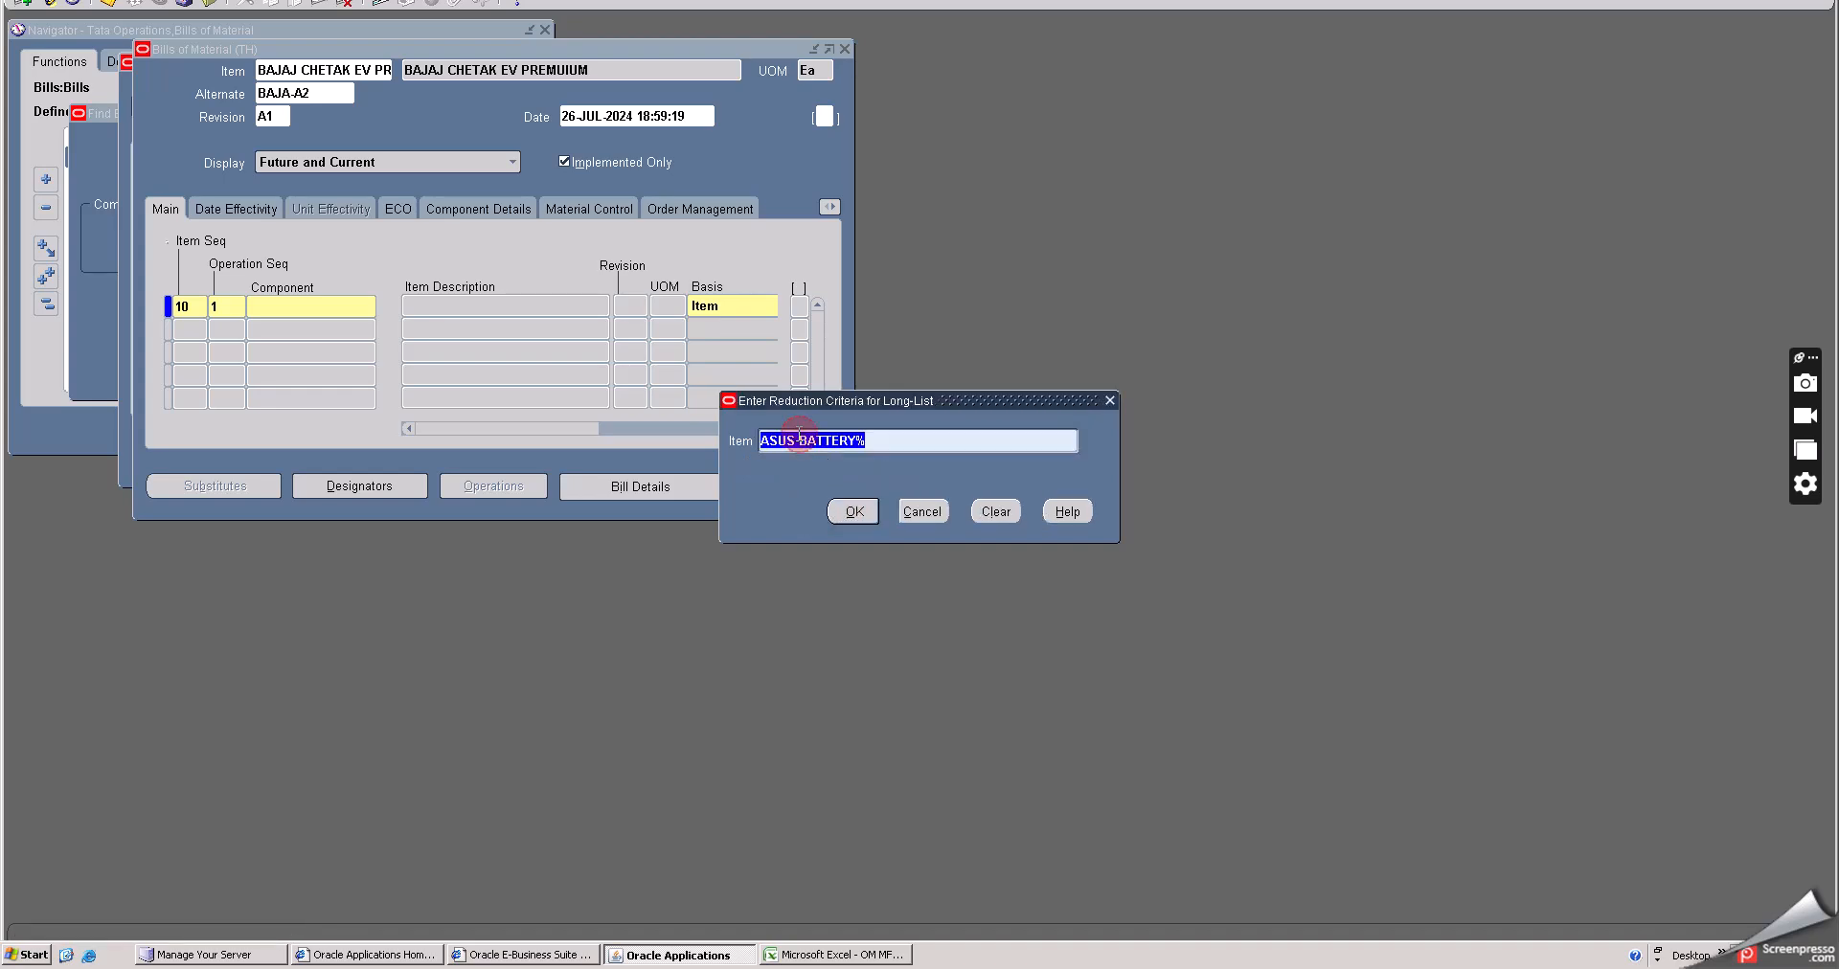
pyautogui.click(799, 440)
pyautogui.press('Delete')
pyautogui.press('Delete')
pyautogui.press('Delete')
pyautogui.press('Delete')
pyautogui.press('Delete')
pyautogui.press('Delete')
pyautogui.press('Delete')
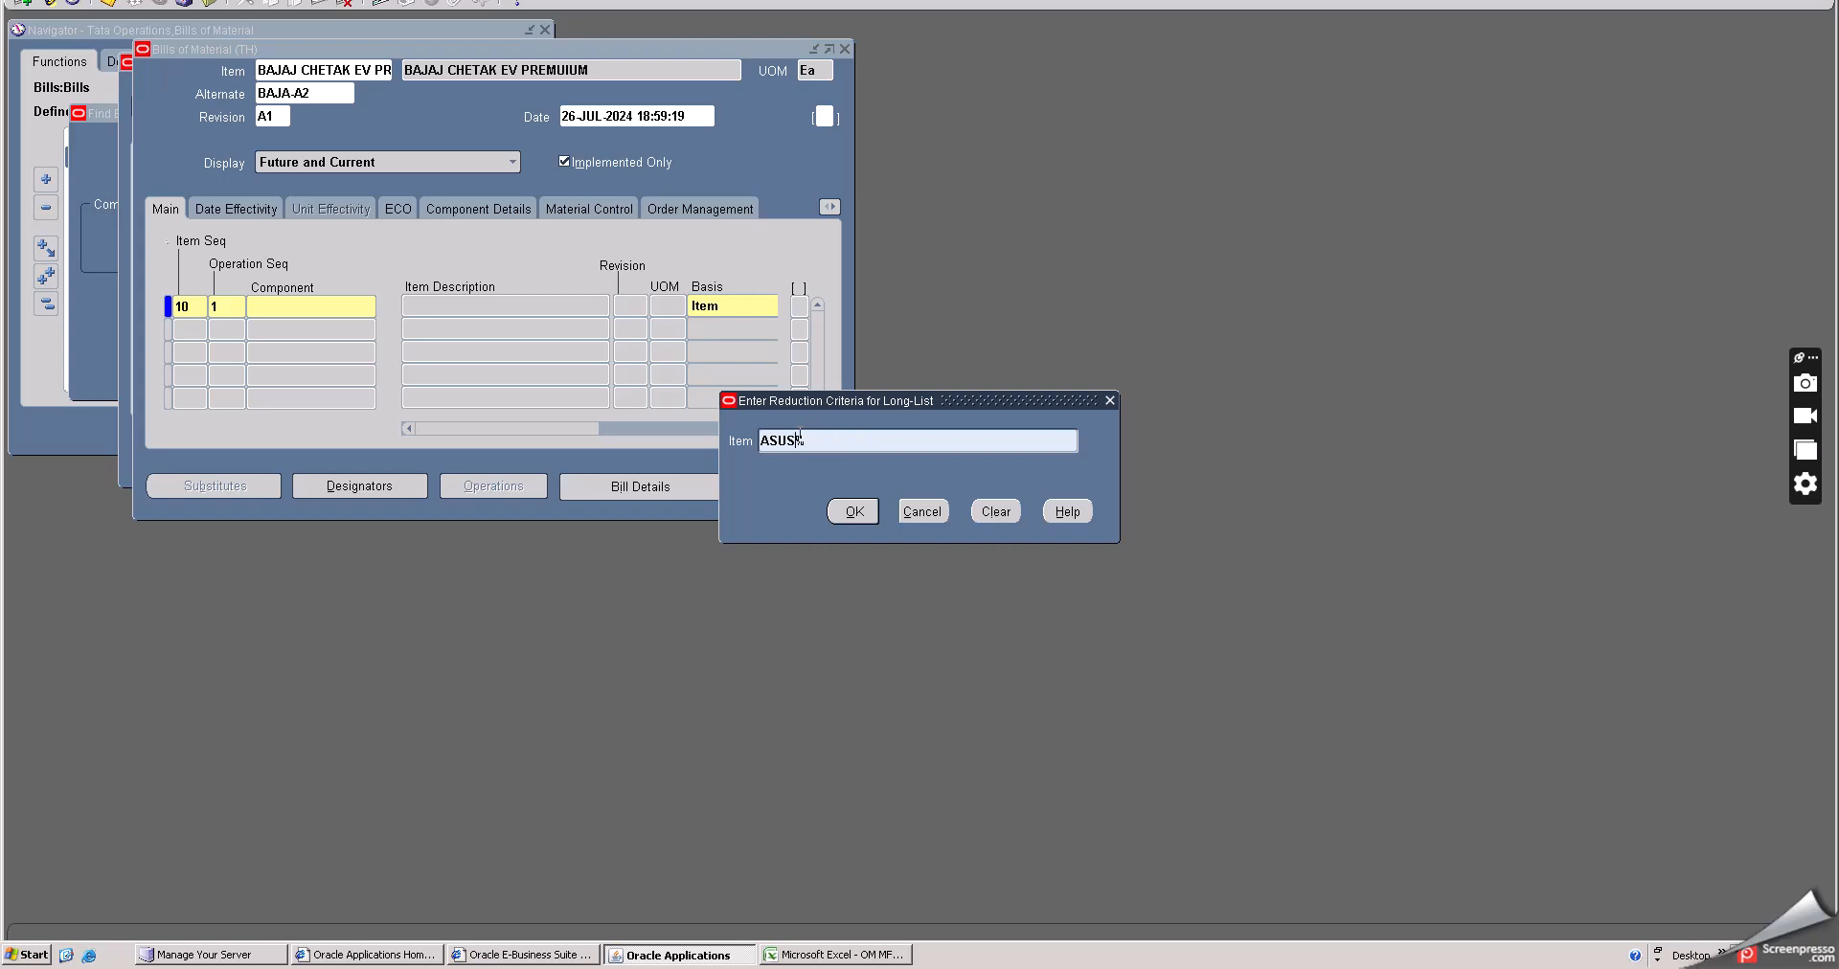
pyautogui.click(869, 514)
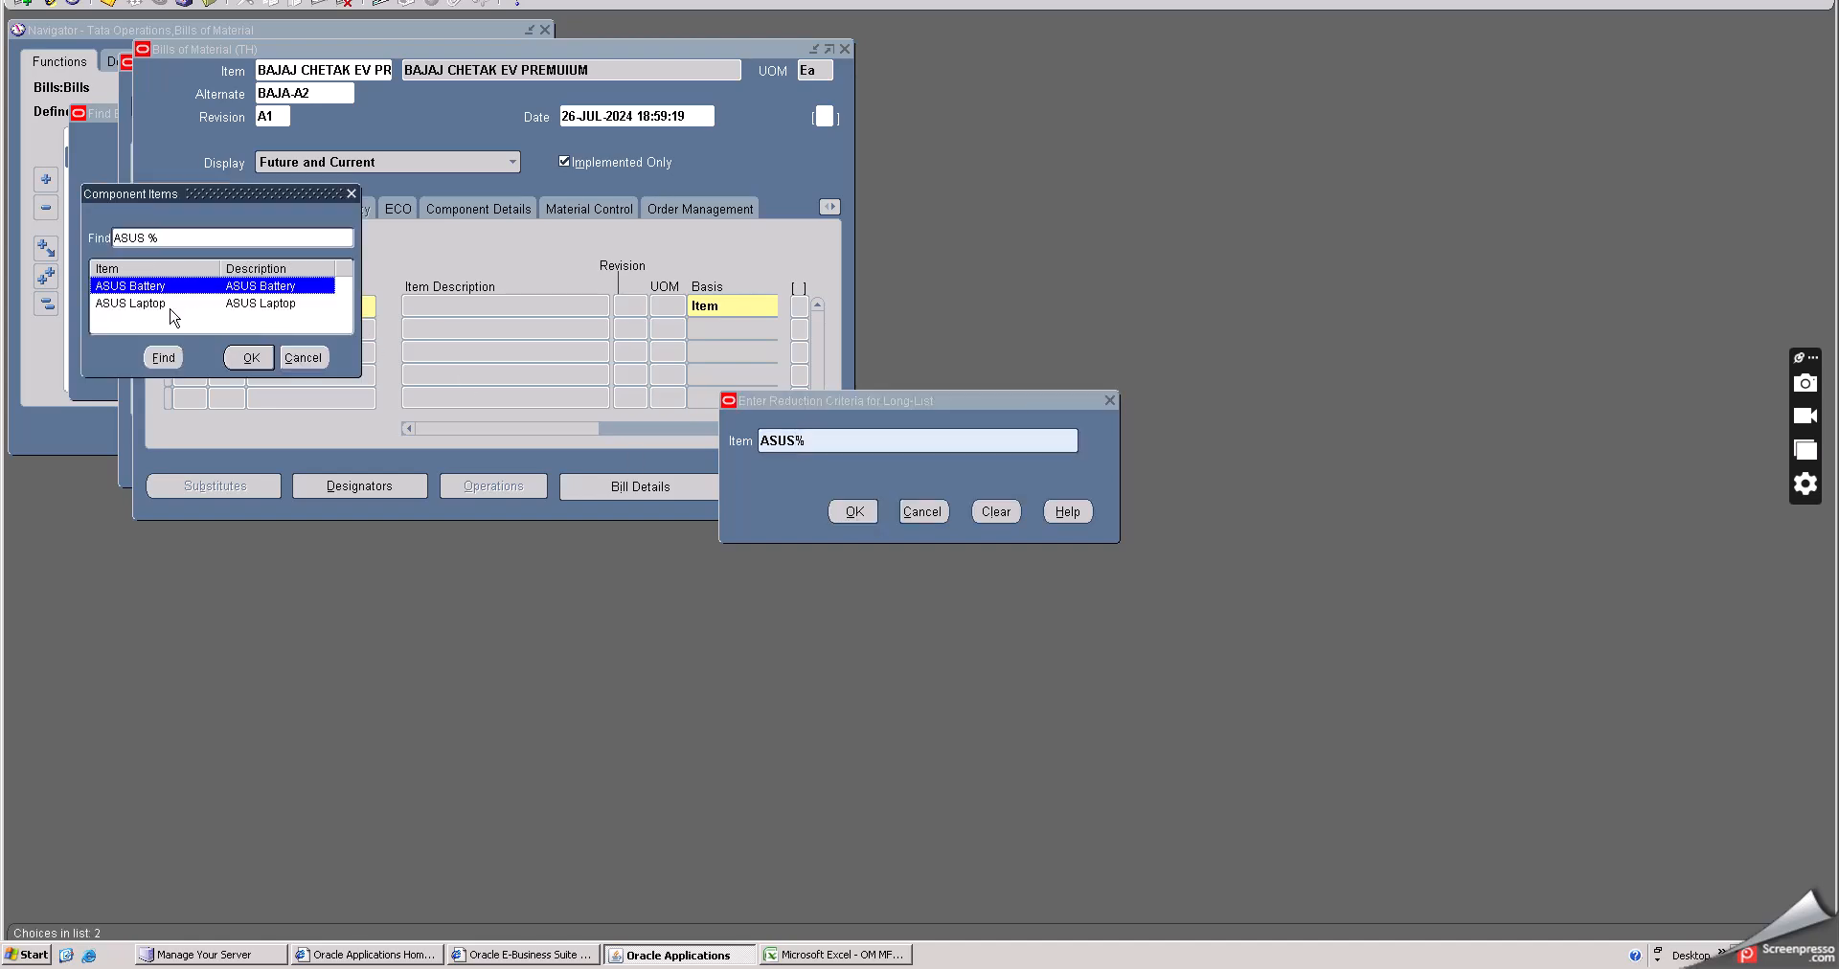
pyautogui.click(240, 355)
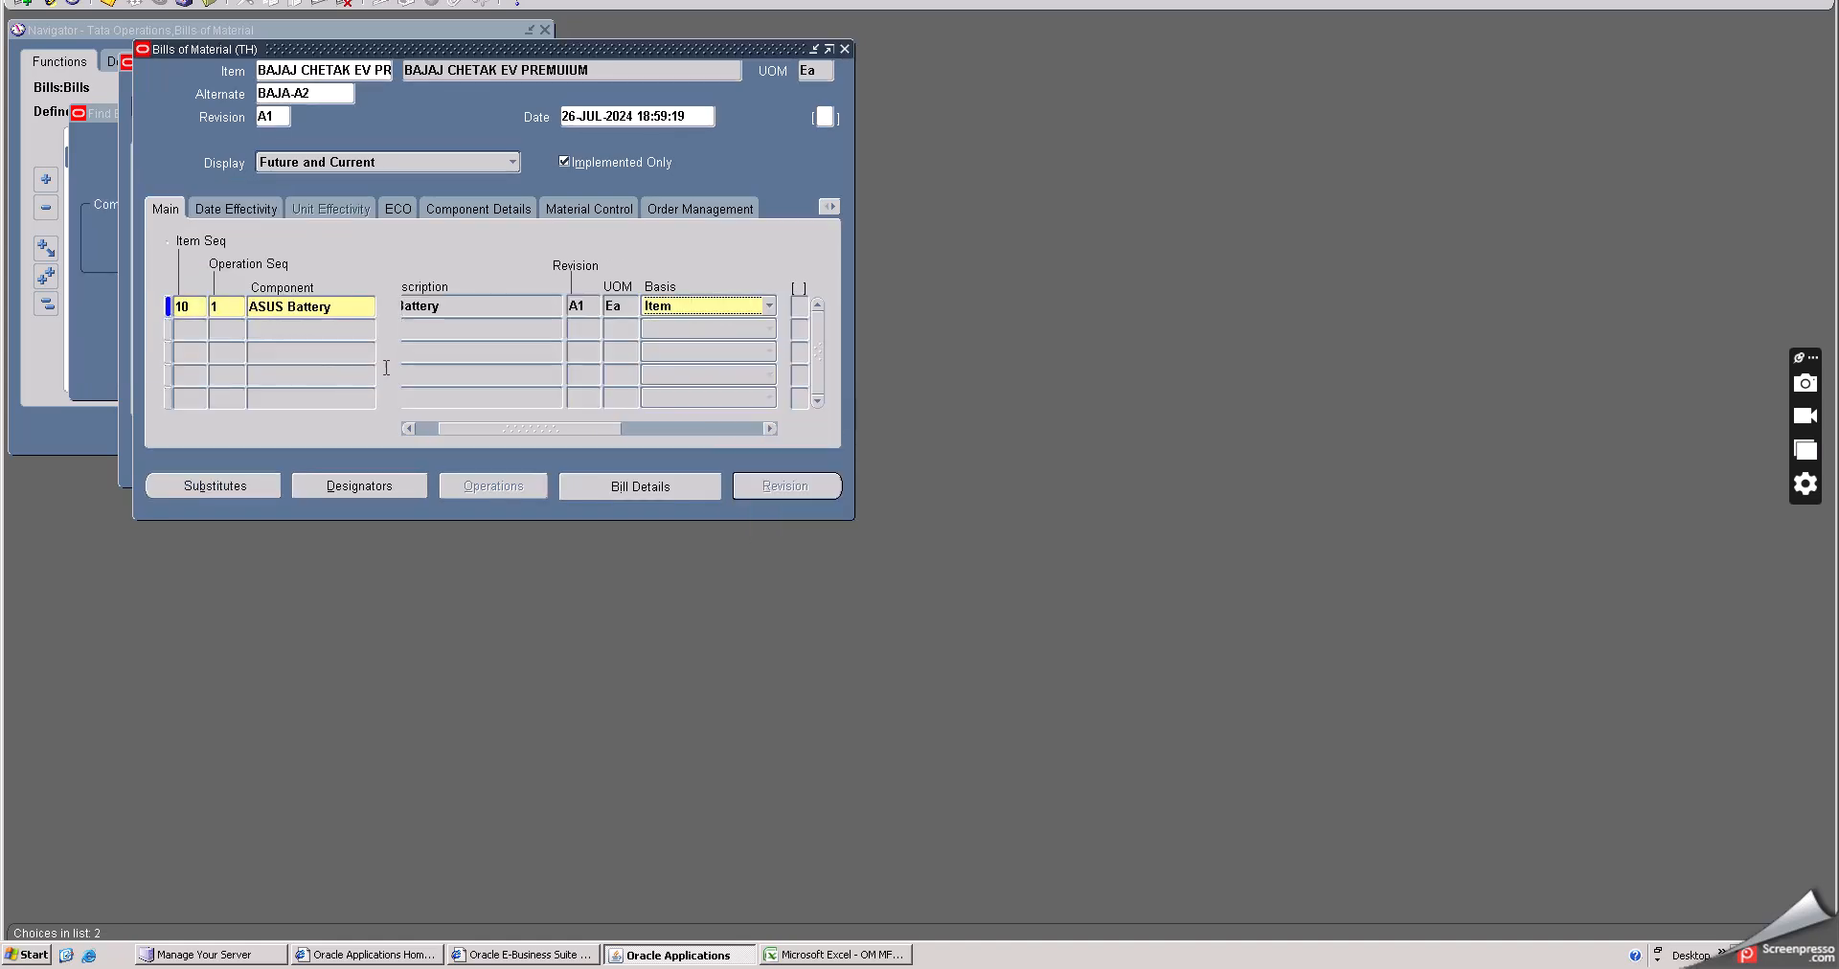
# - Add Chetak Chassis from the full component item list as the second component at item sequence 20
pyautogui.click(186, 328)
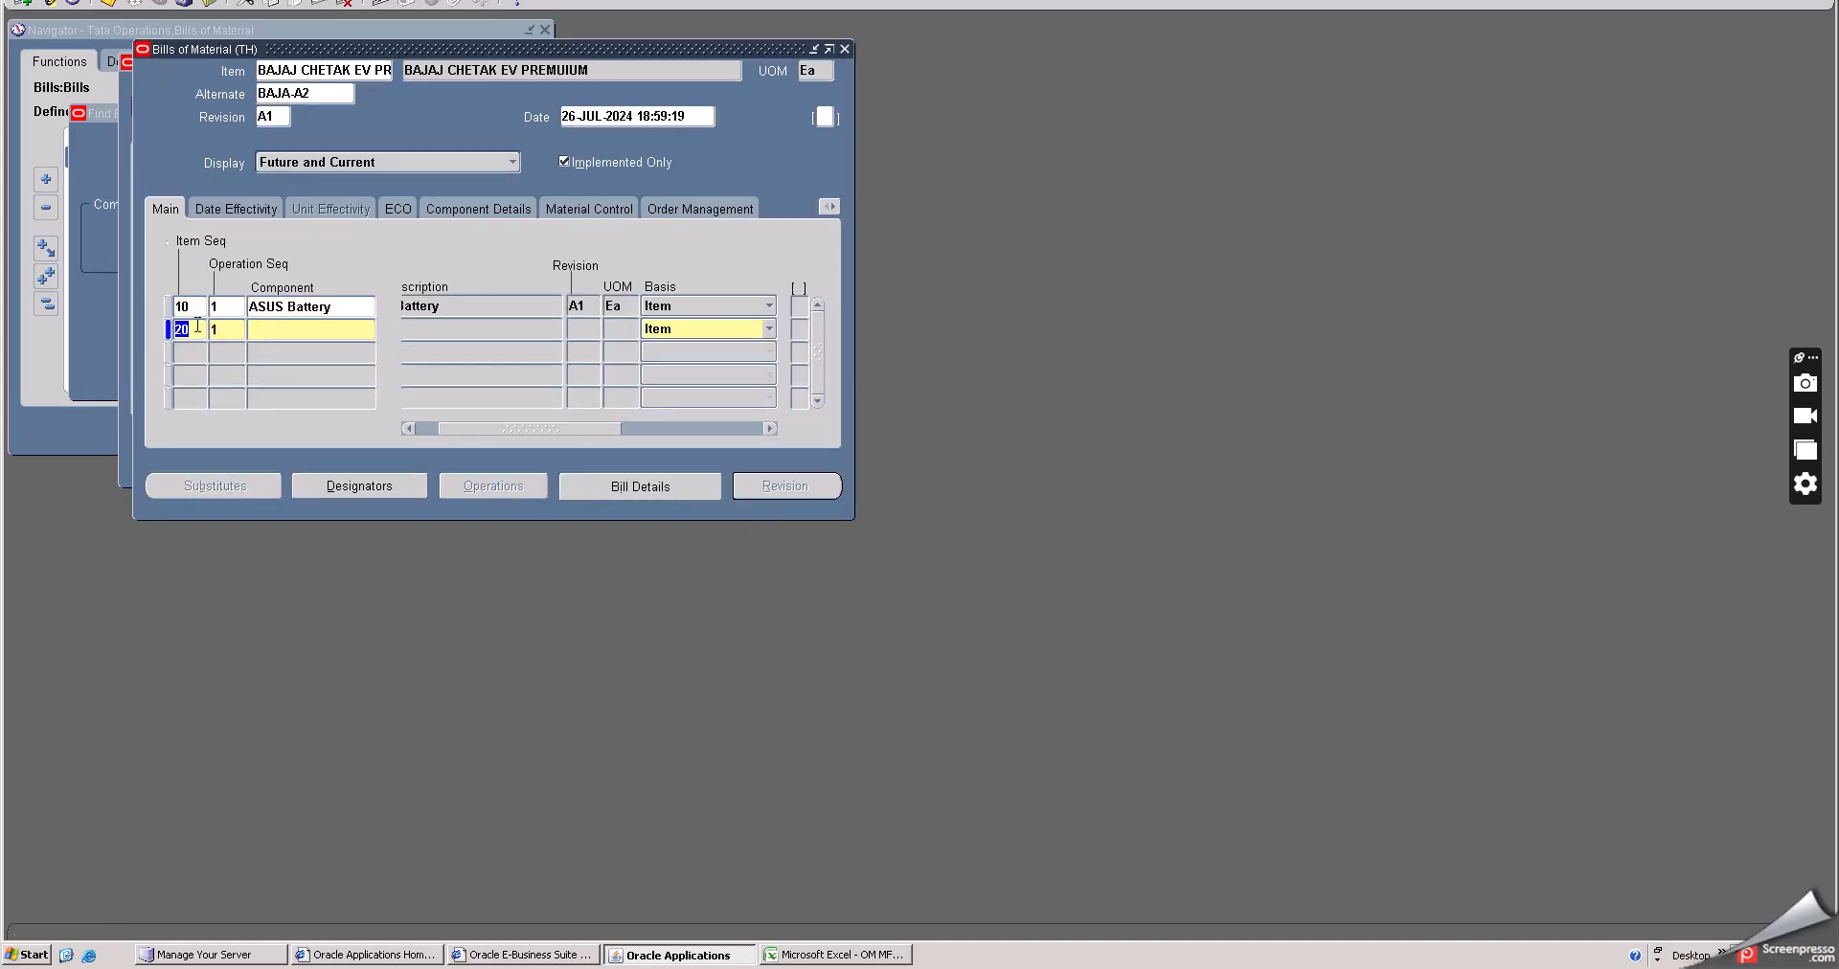
pyautogui.click(268, 333)
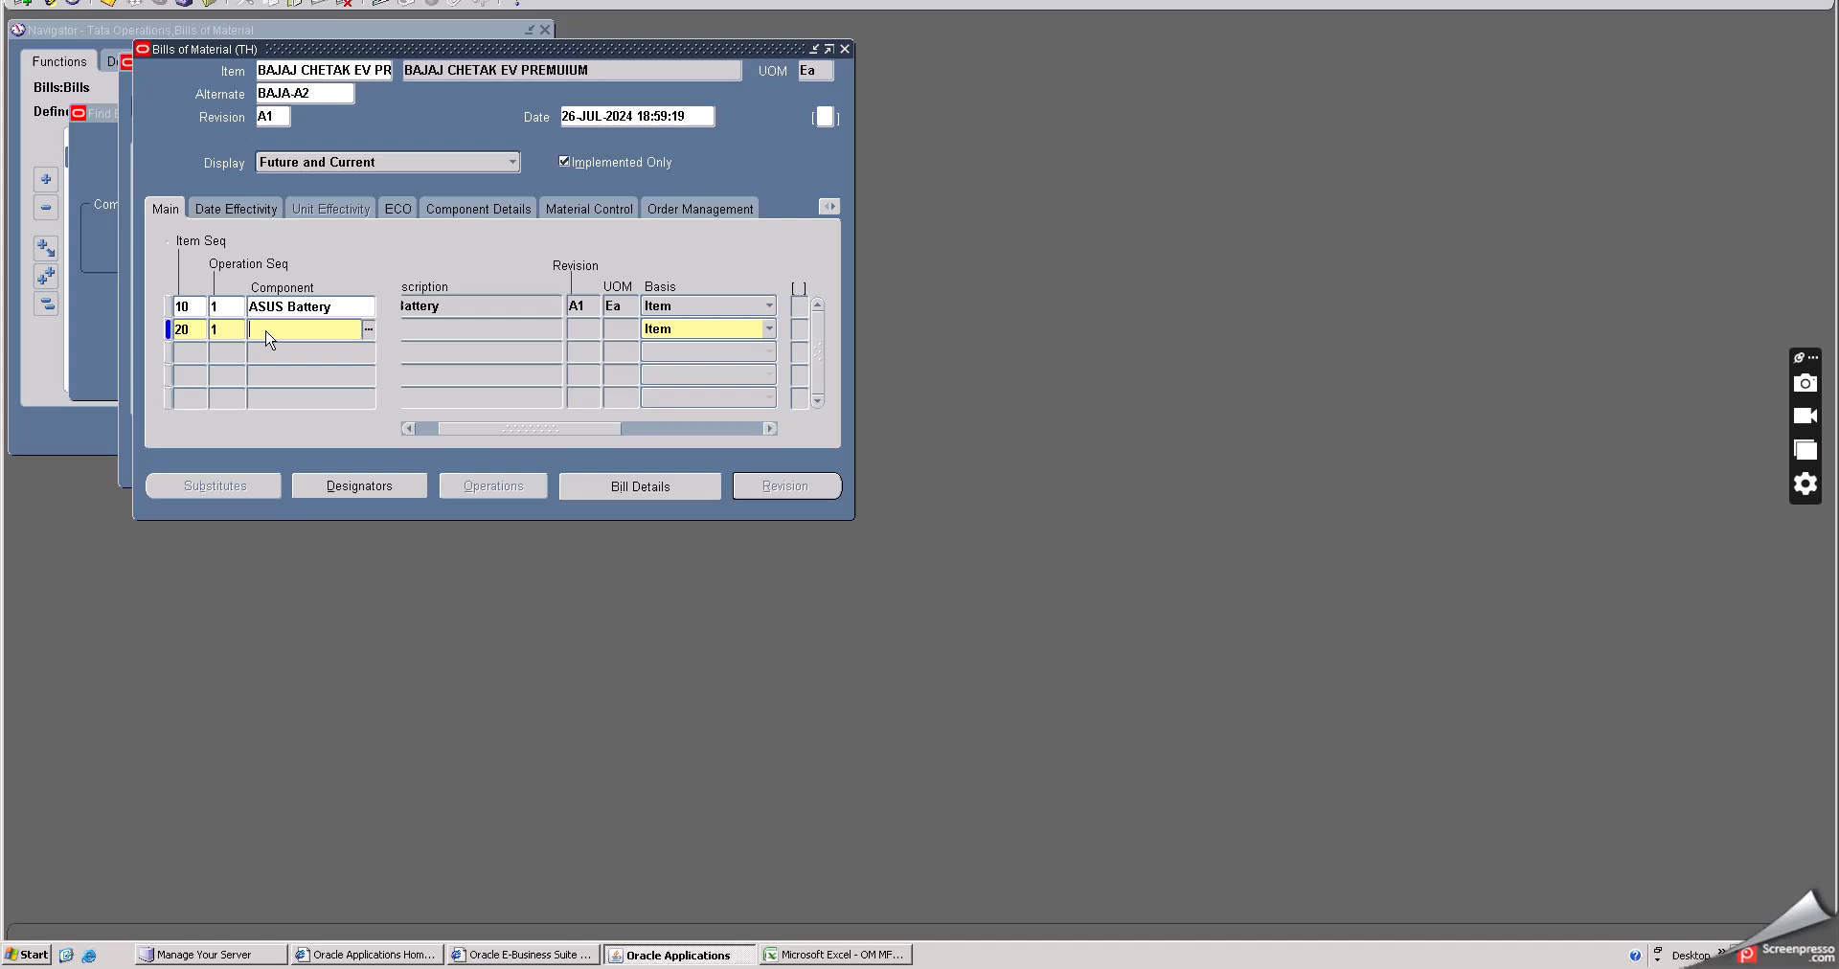
pyautogui.click(366, 334)
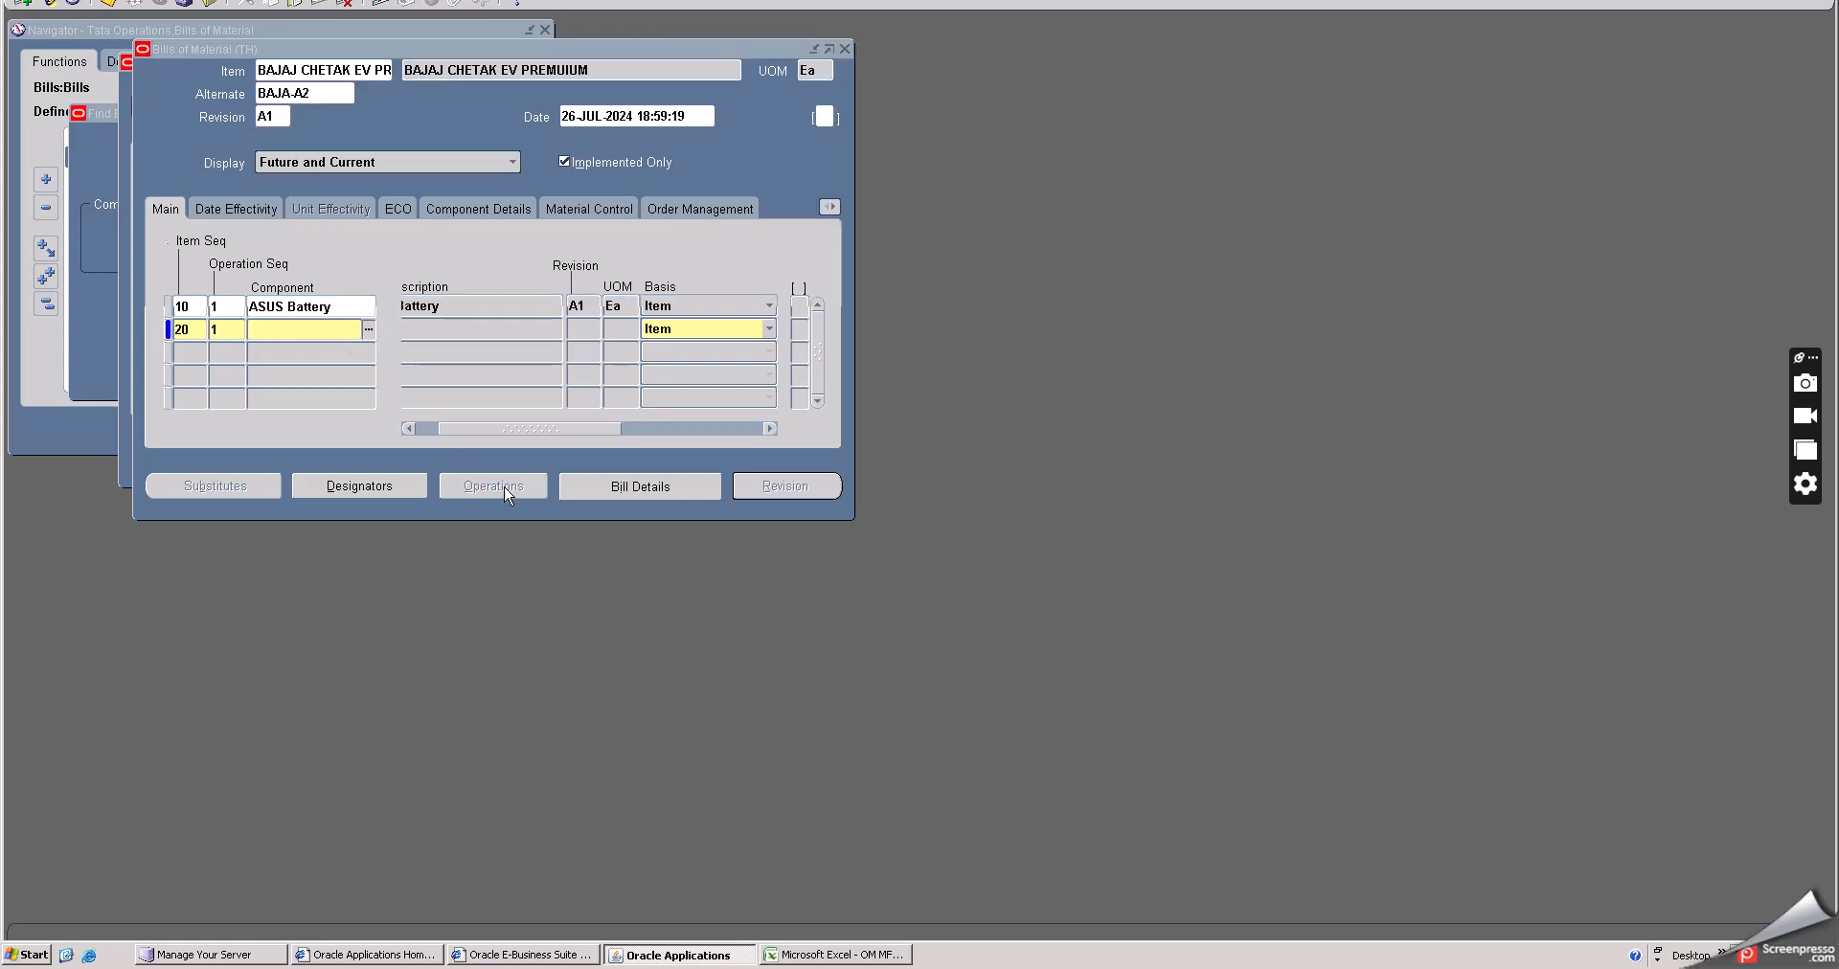
pyautogui.write('%')
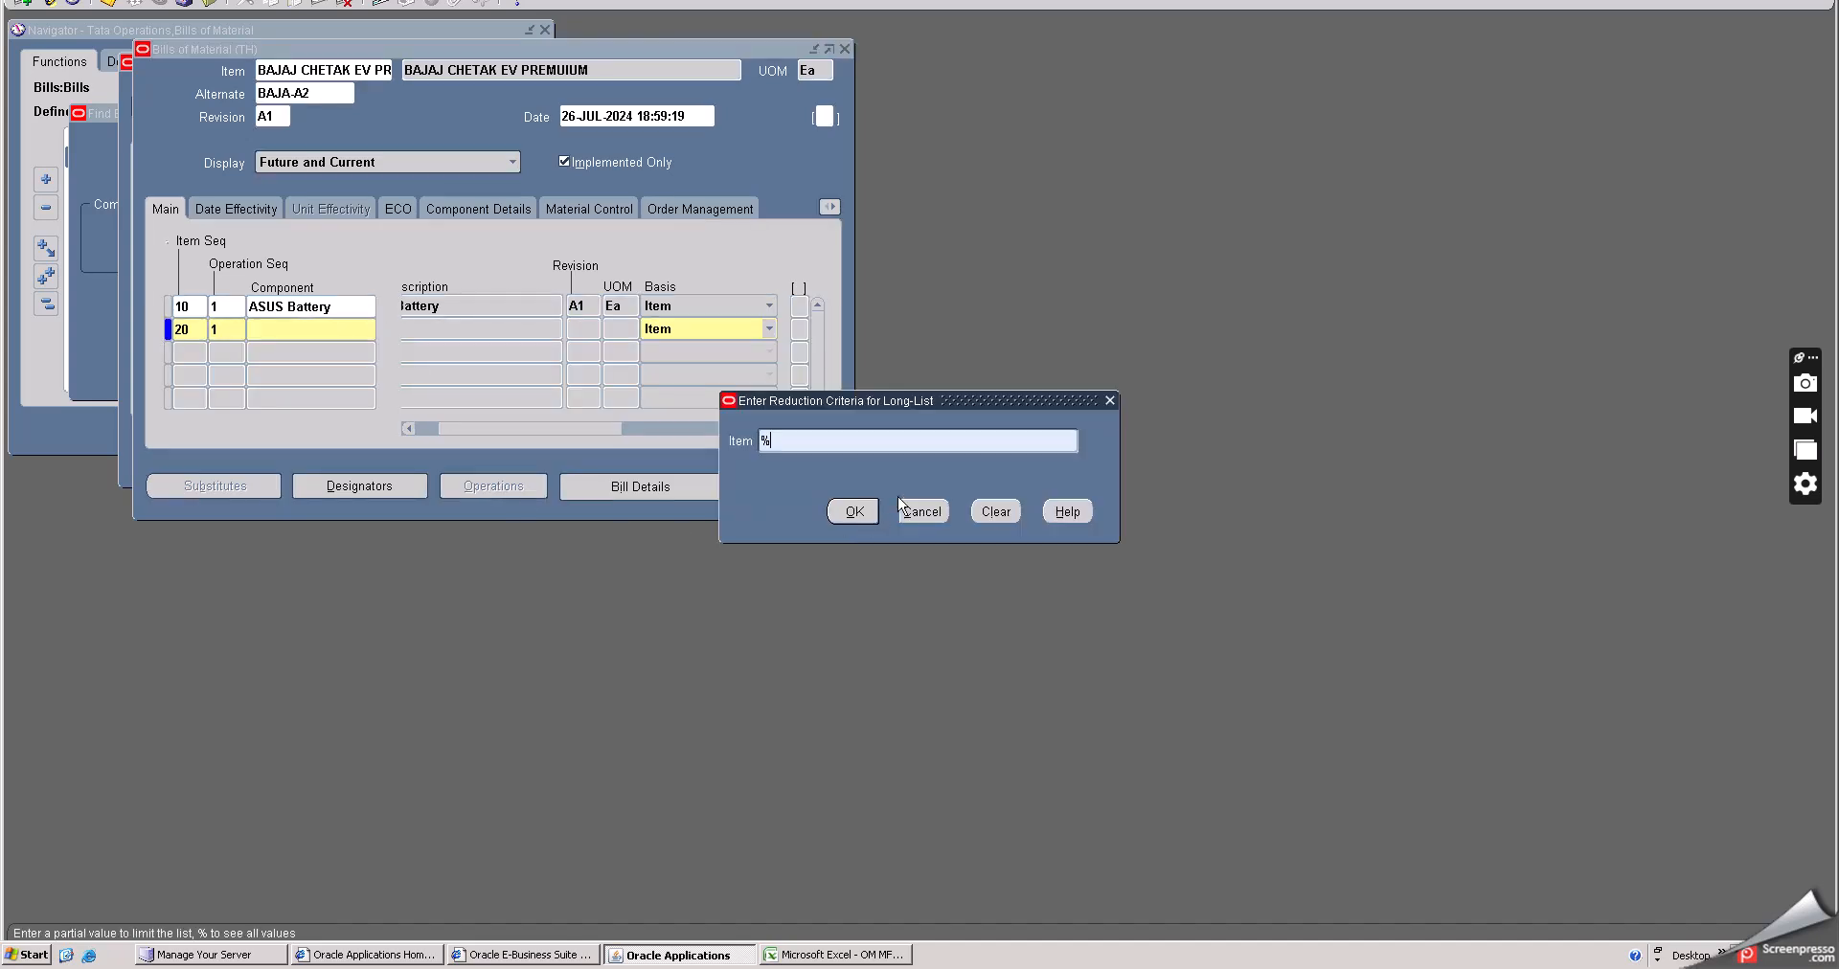
pyautogui.click(855, 513)
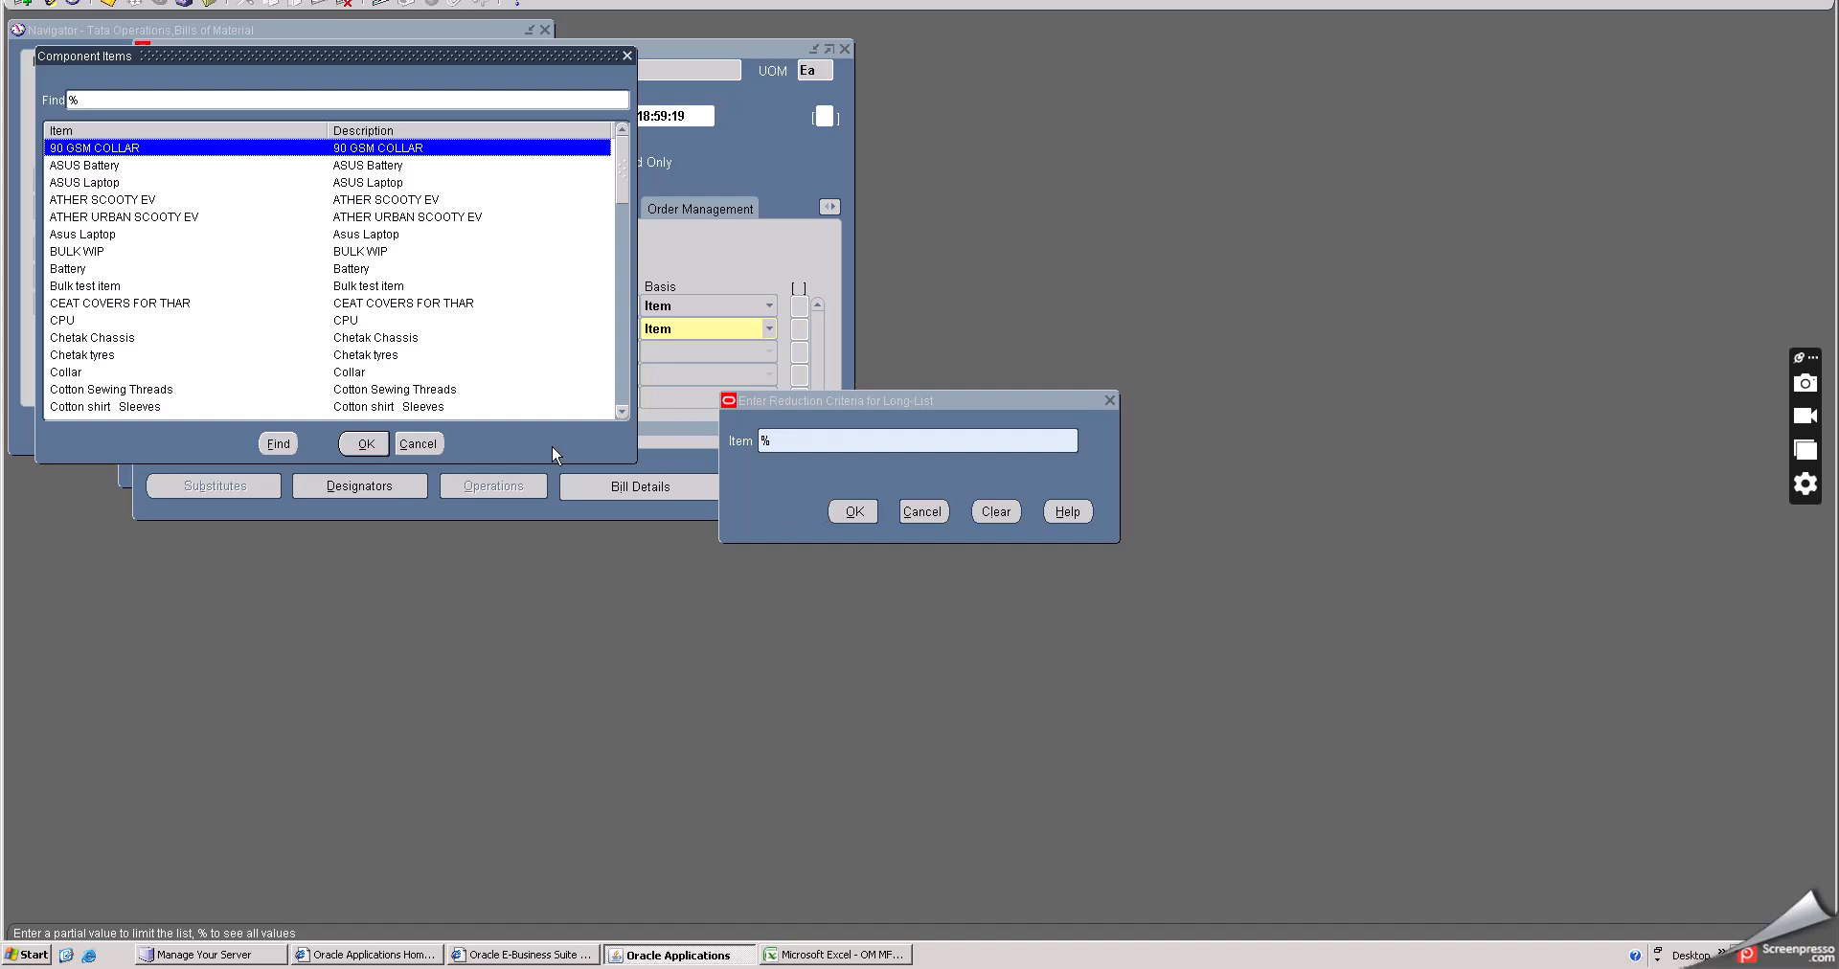
pyautogui.click(96, 337)
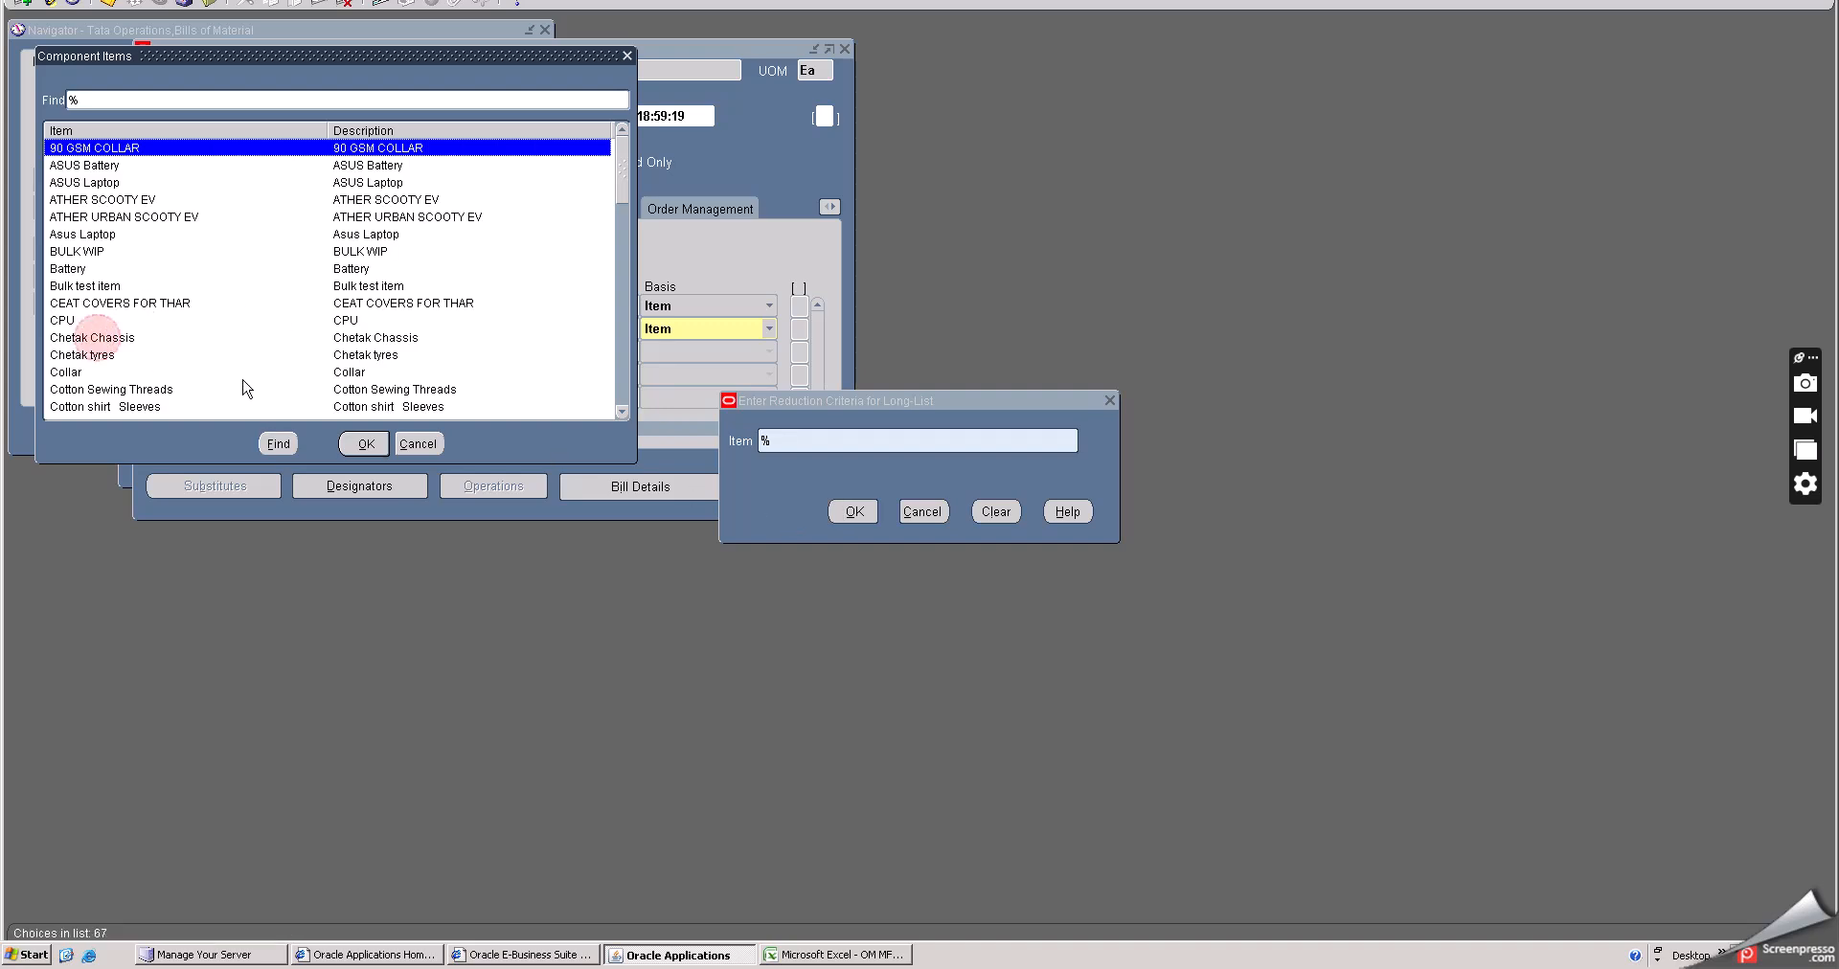
pyautogui.click(361, 440)
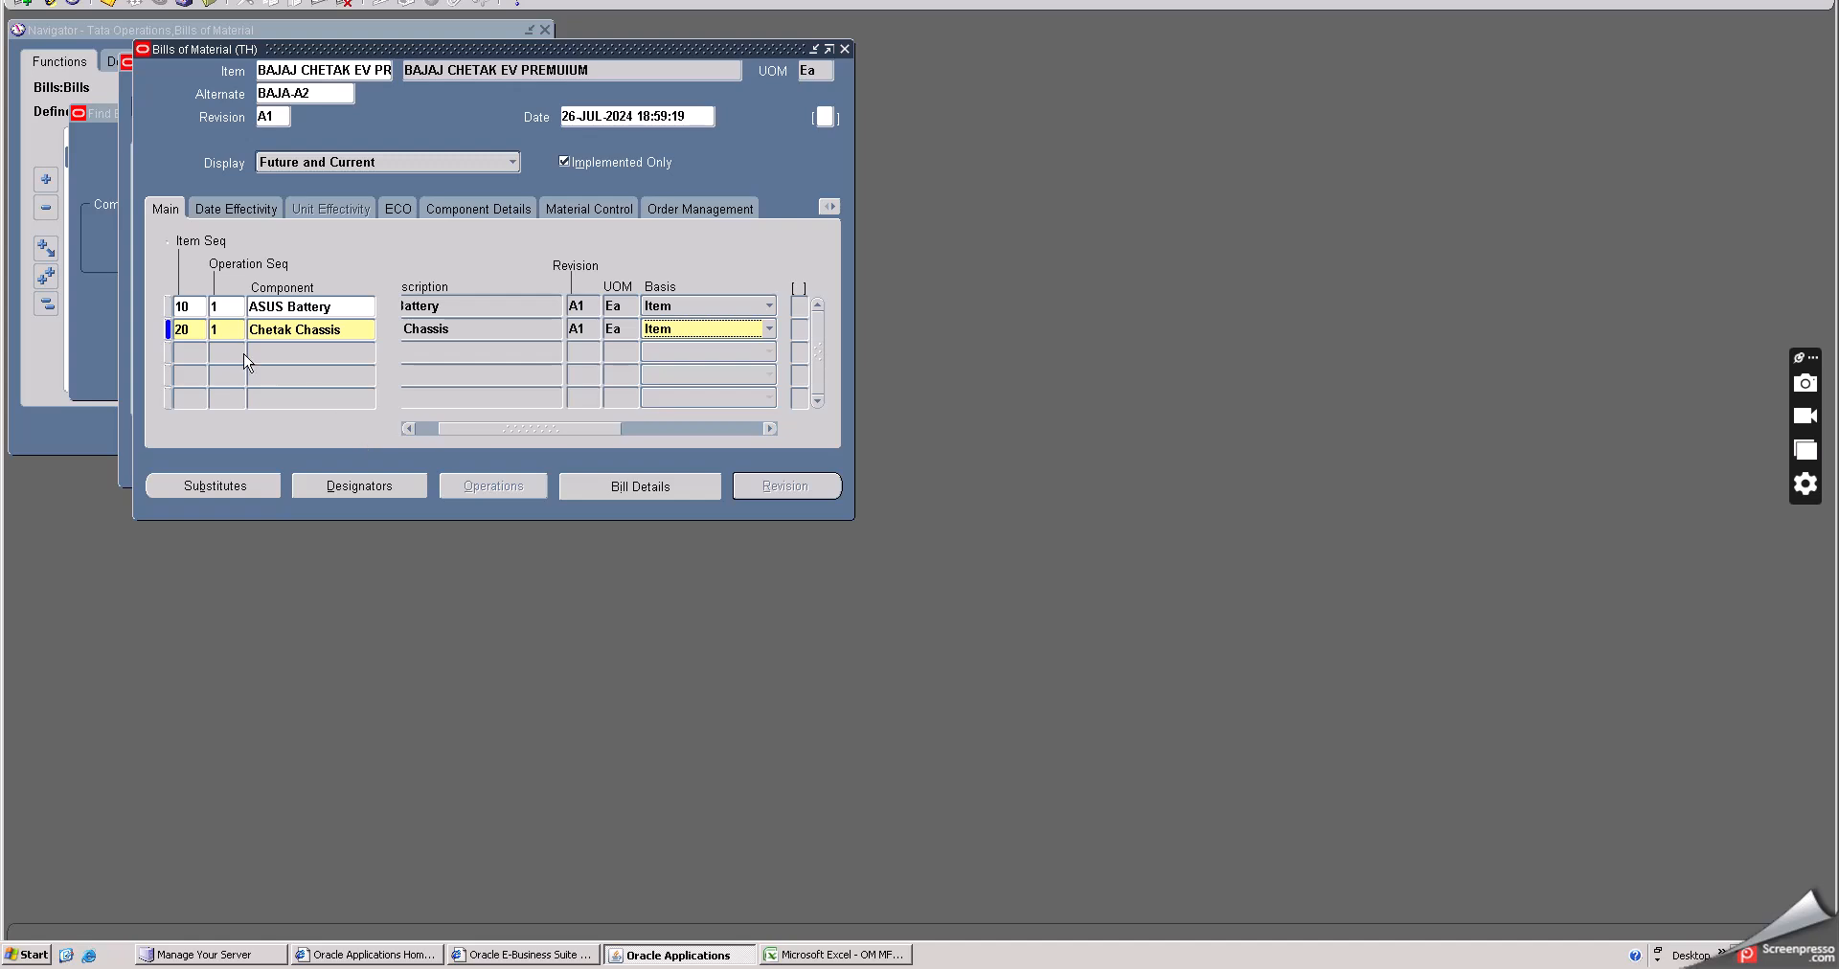
# - Add Chetak tyres as the third component at item sequence 30, narrowing the item list with Chetak%
pyautogui.click(192, 346)
pyautogui.click(297, 353)
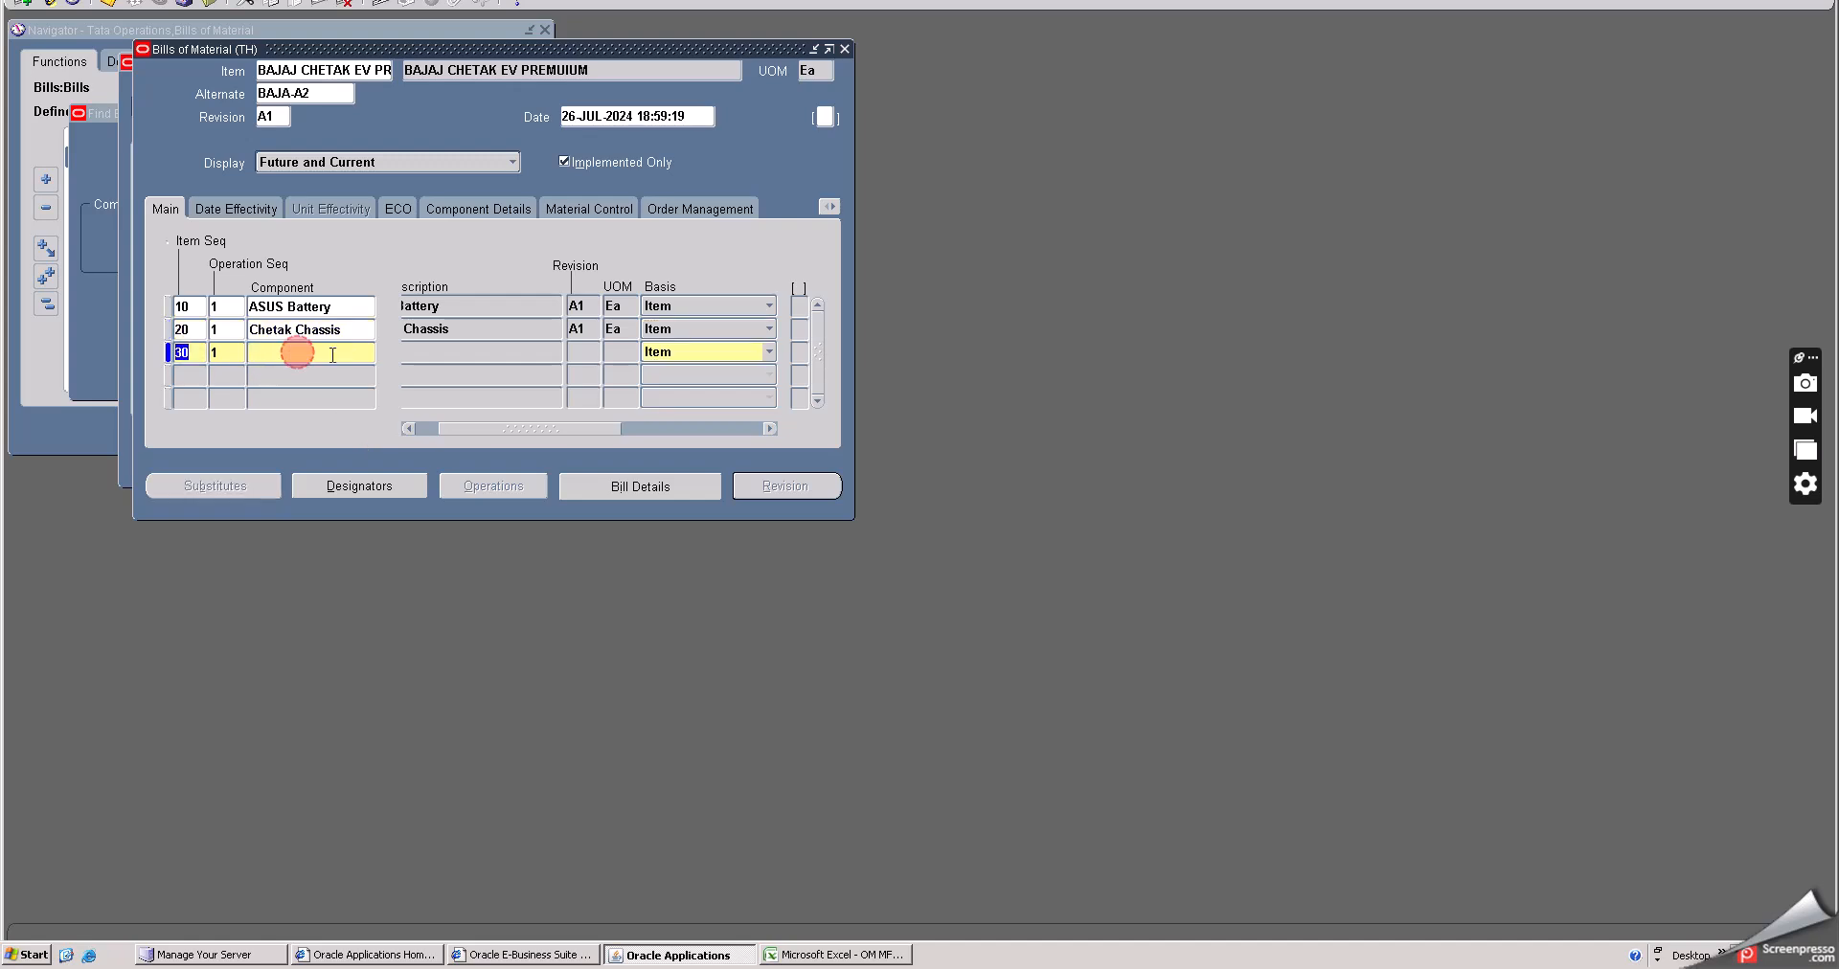
pyautogui.click(307, 352)
pyautogui.write('Chetakt')
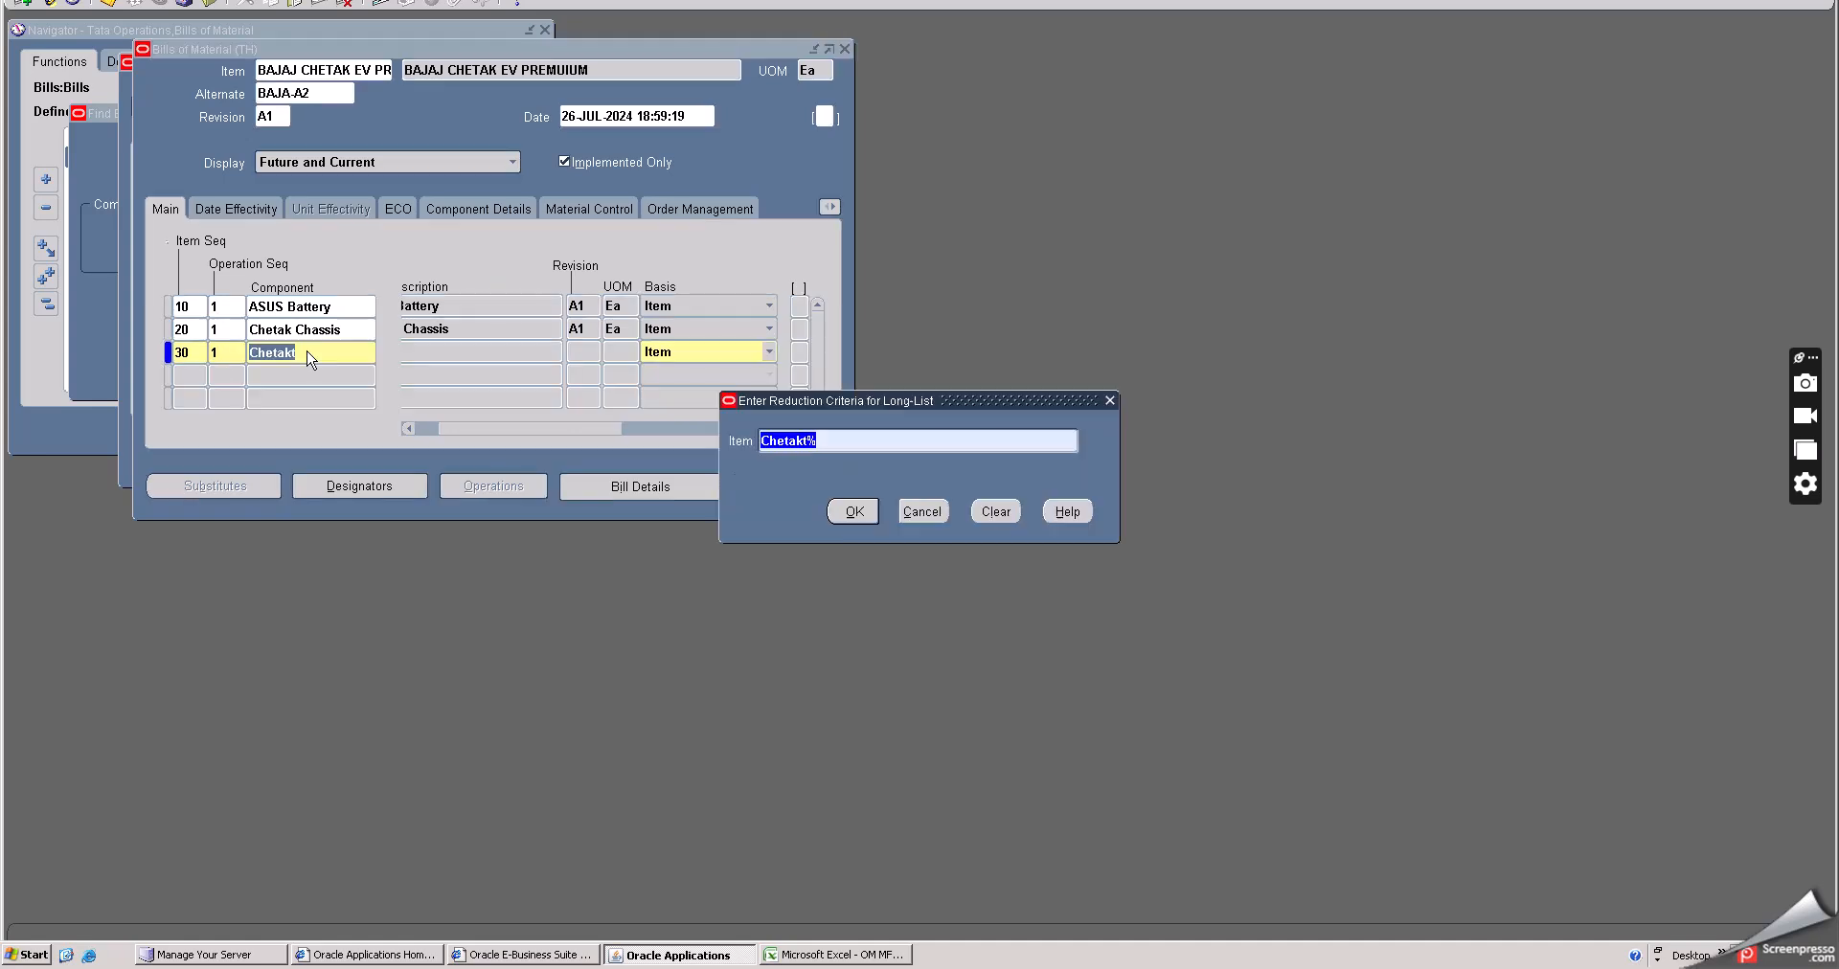
pyautogui.click(853, 511)
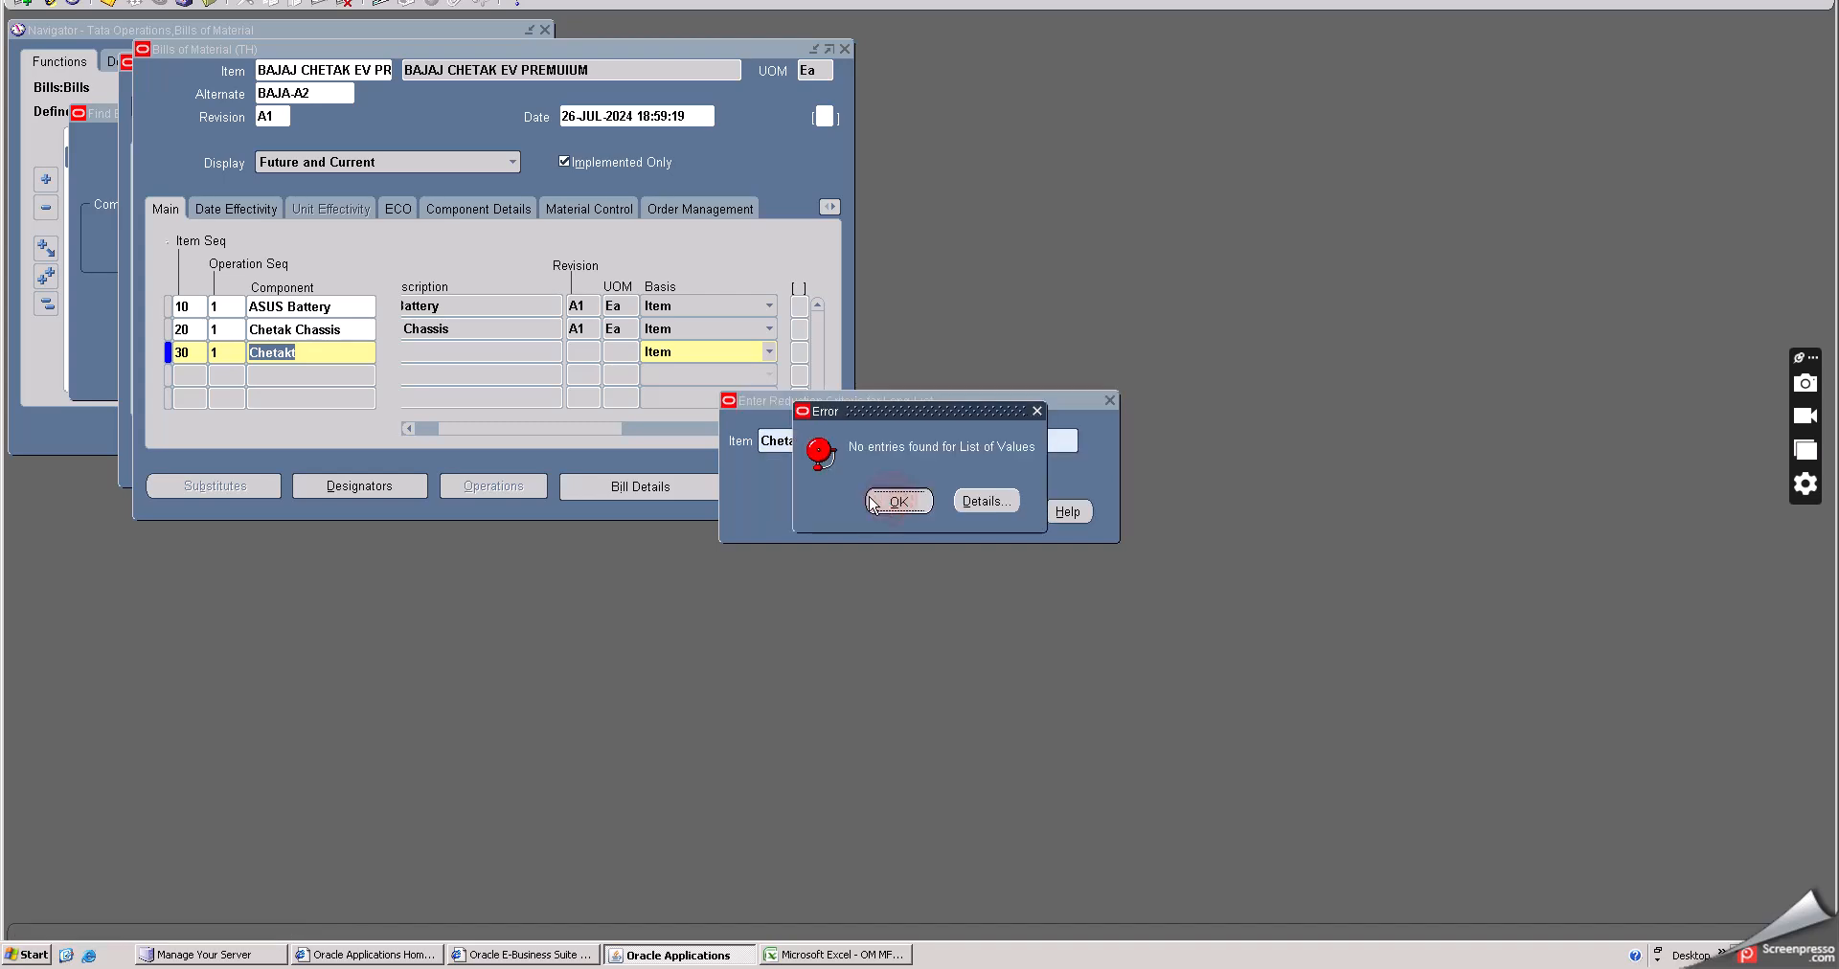
pyautogui.press('Return')
pyautogui.click(804, 441)
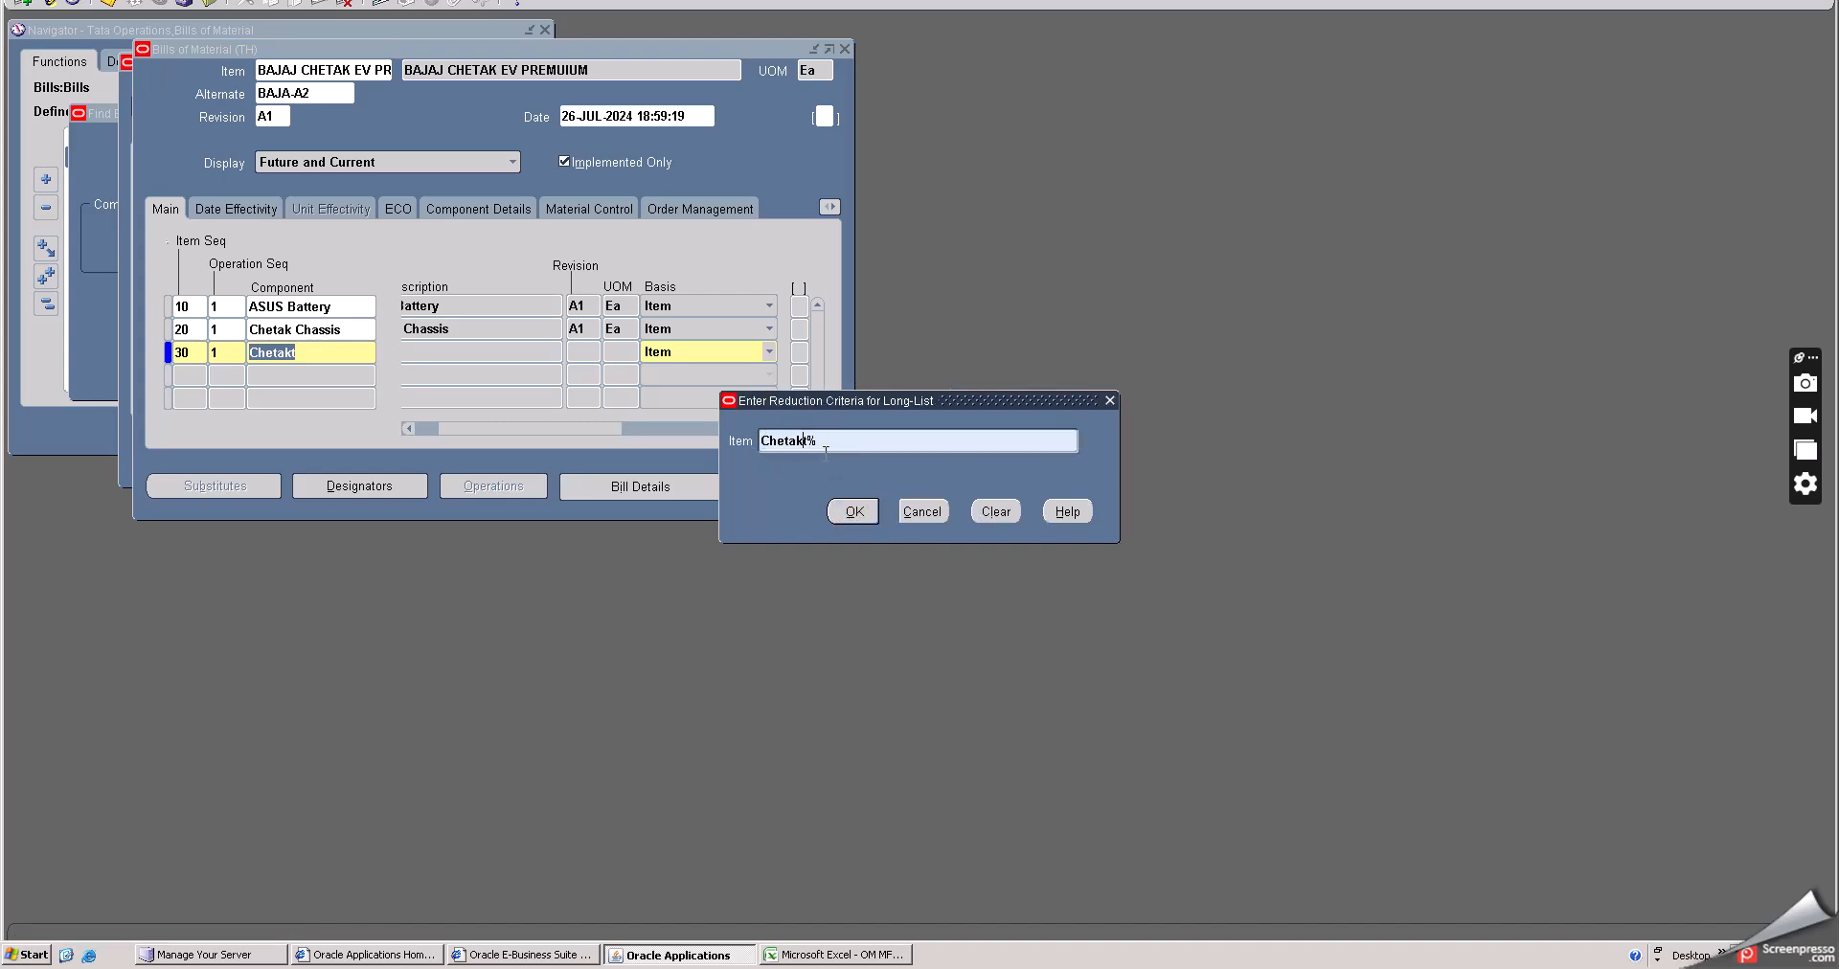
pyautogui.click(851, 509)
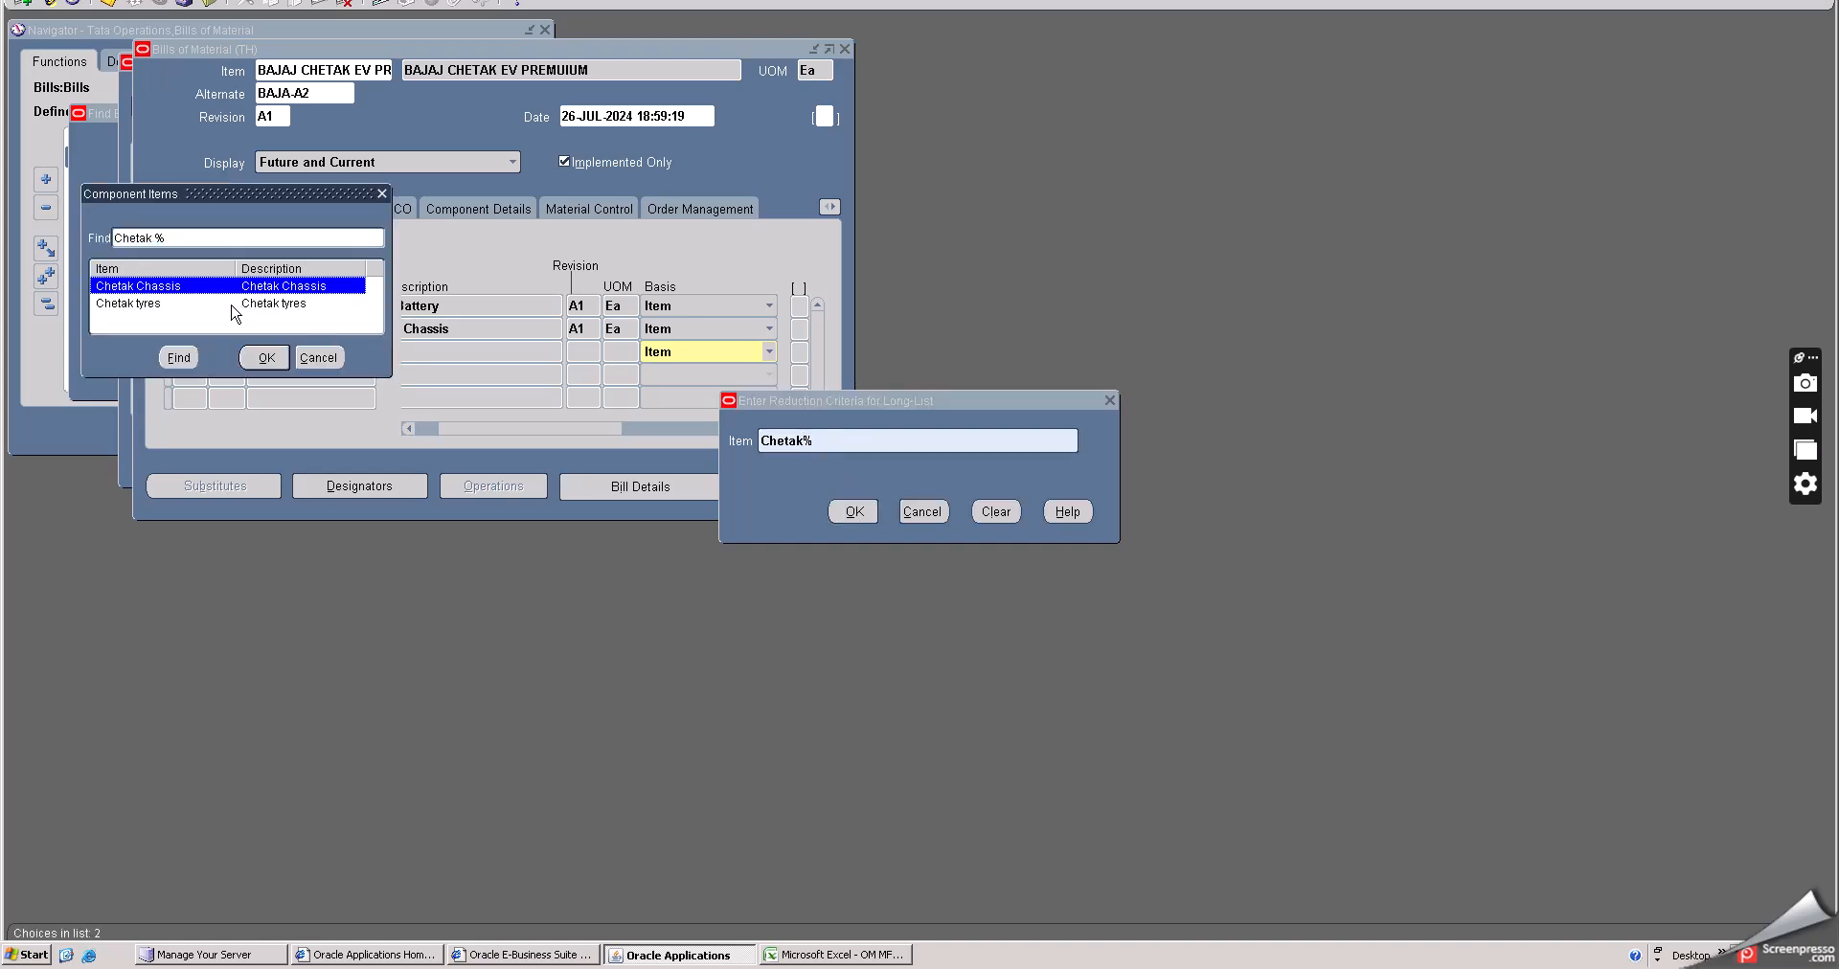
pyautogui.click(208, 305)
pyautogui.click(268, 358)
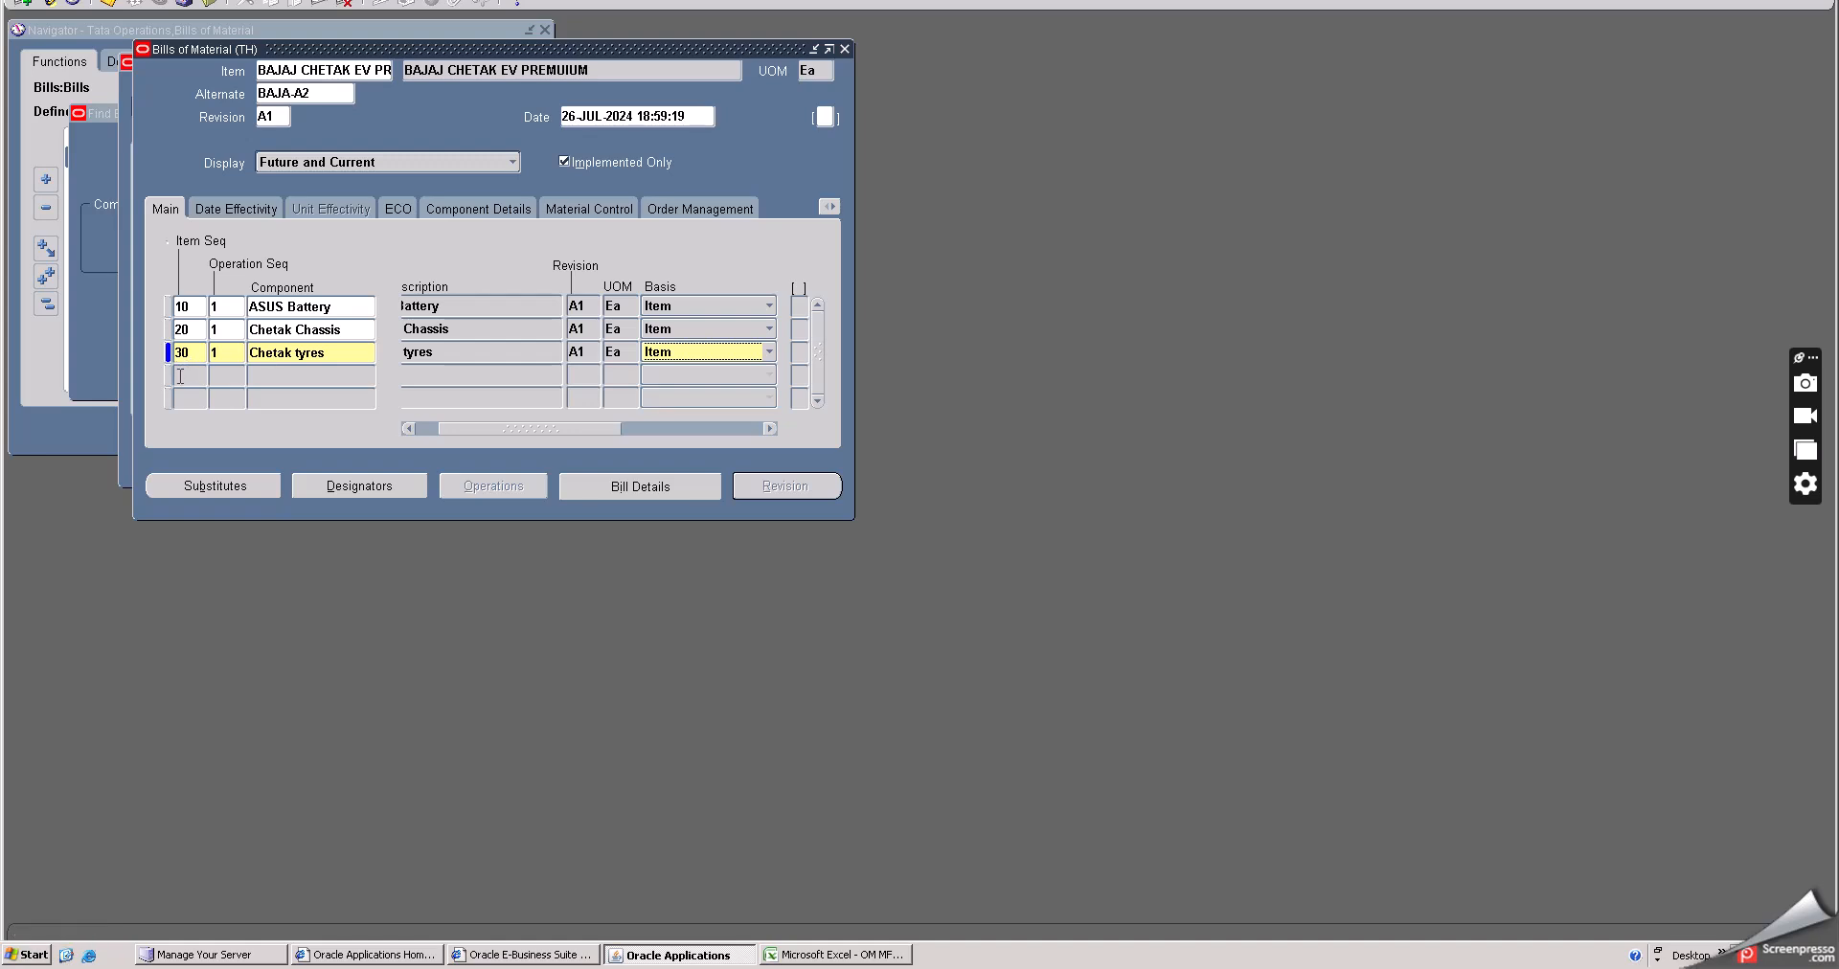
# - Add Electric Bike Motor from the full component item list as the fourth component at item sequence 40
pyautogui.click(180, 375)
pyautogui.click(279, 373)
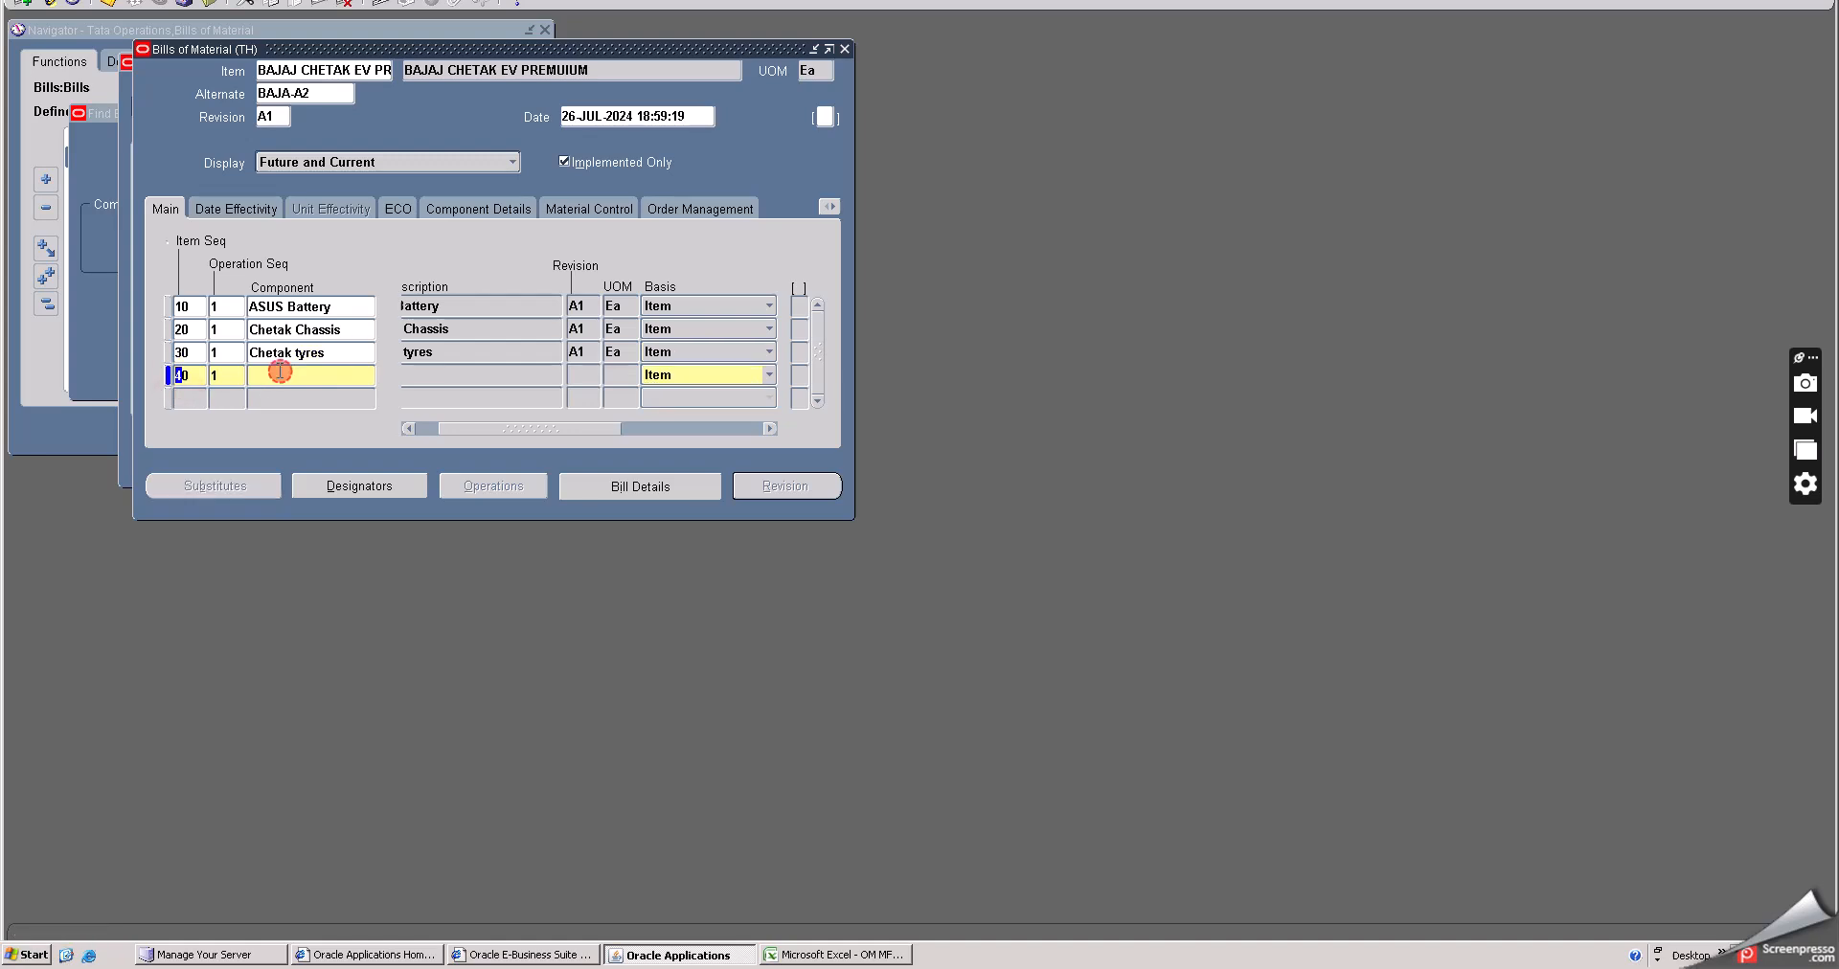
pyautogui.click(364, 374)
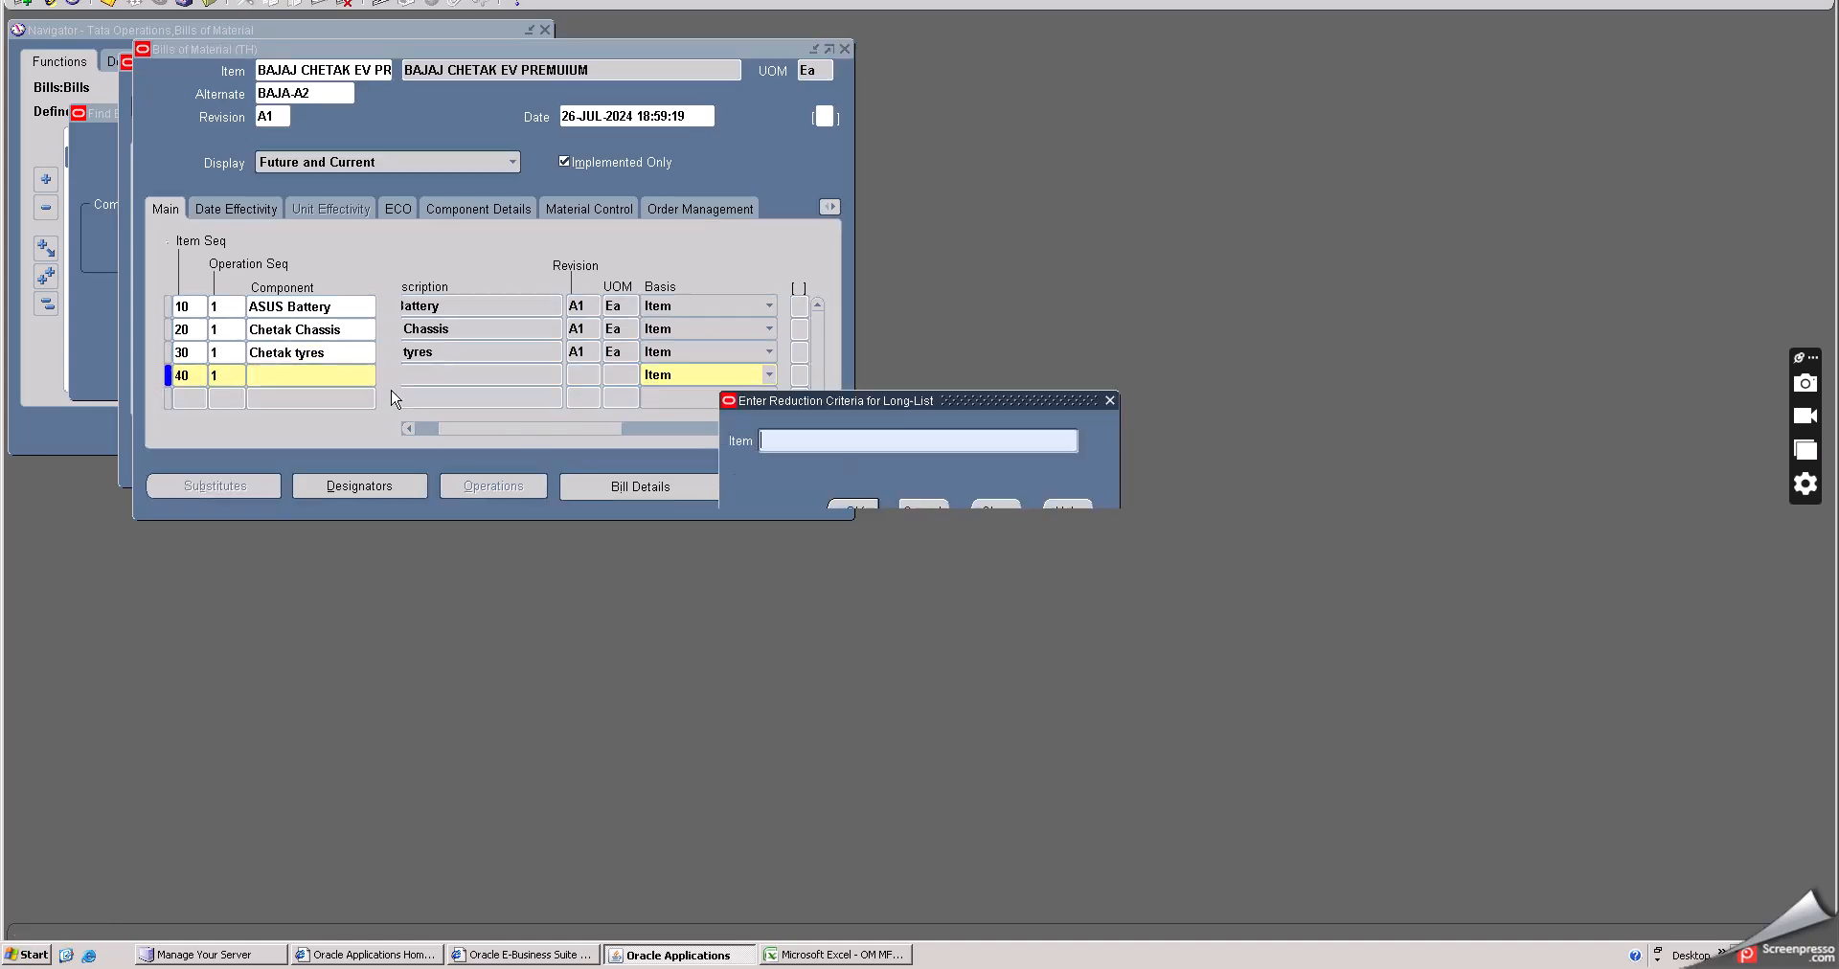
pyautogui.write('%')
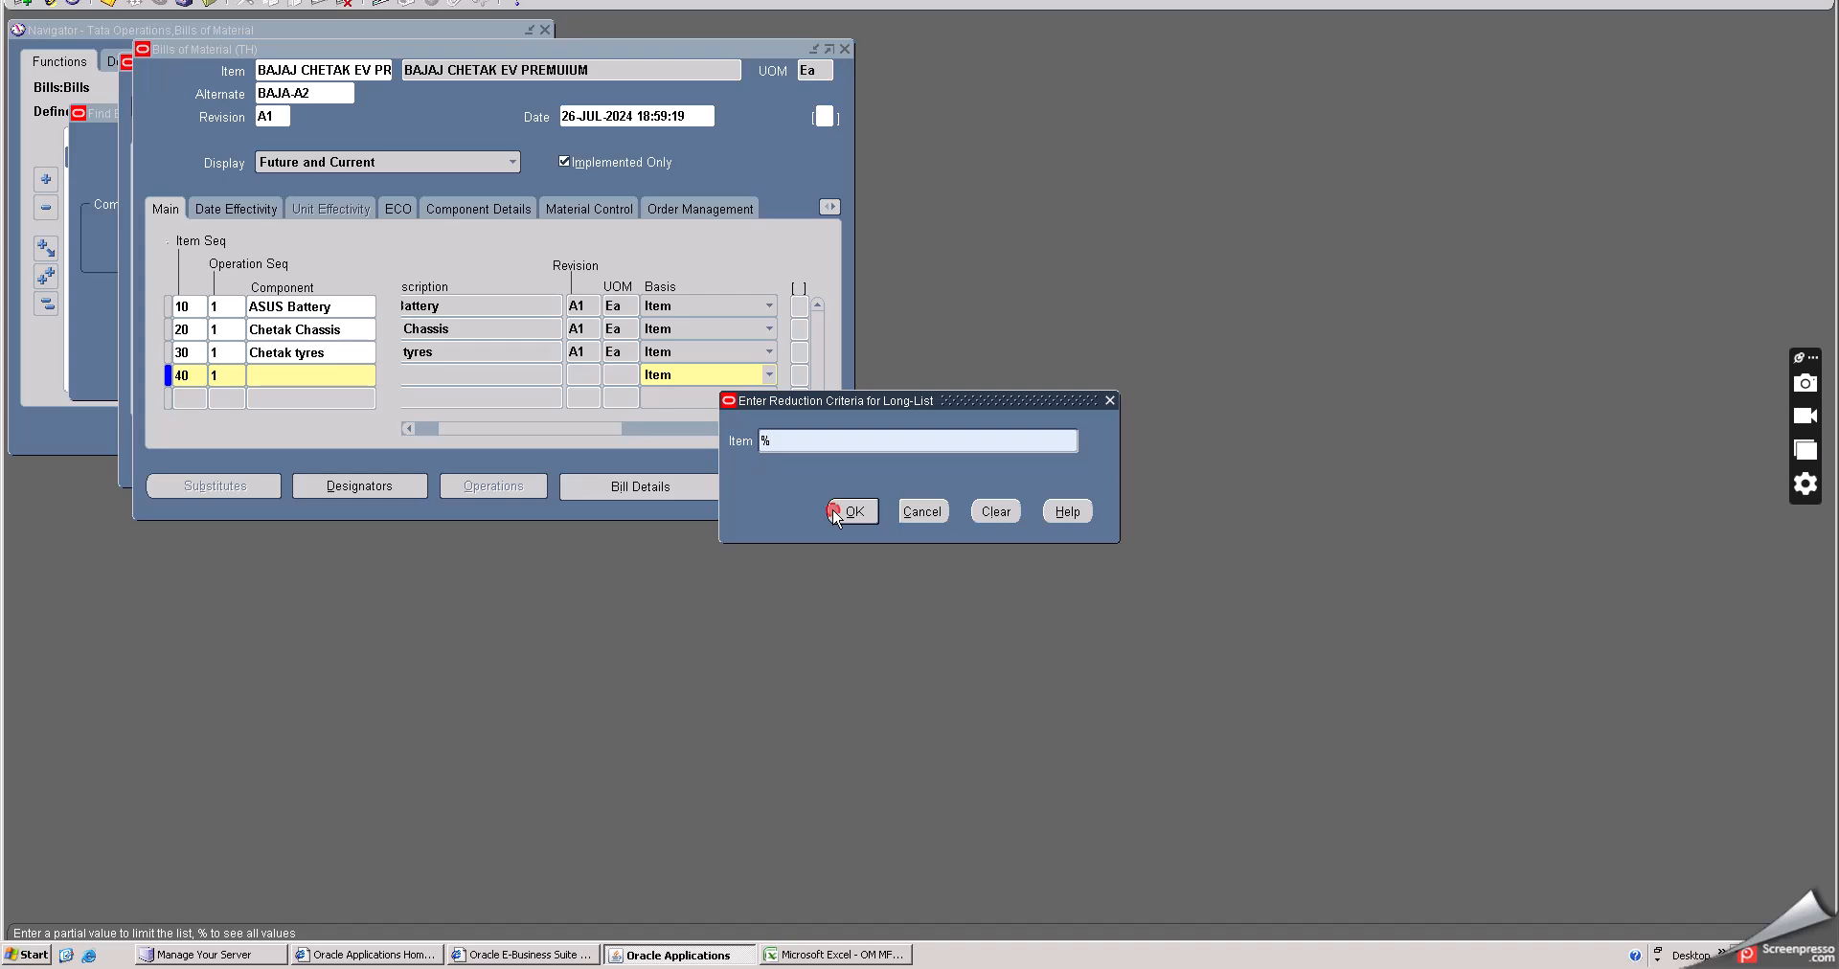
pyautogui.click(836, 514)
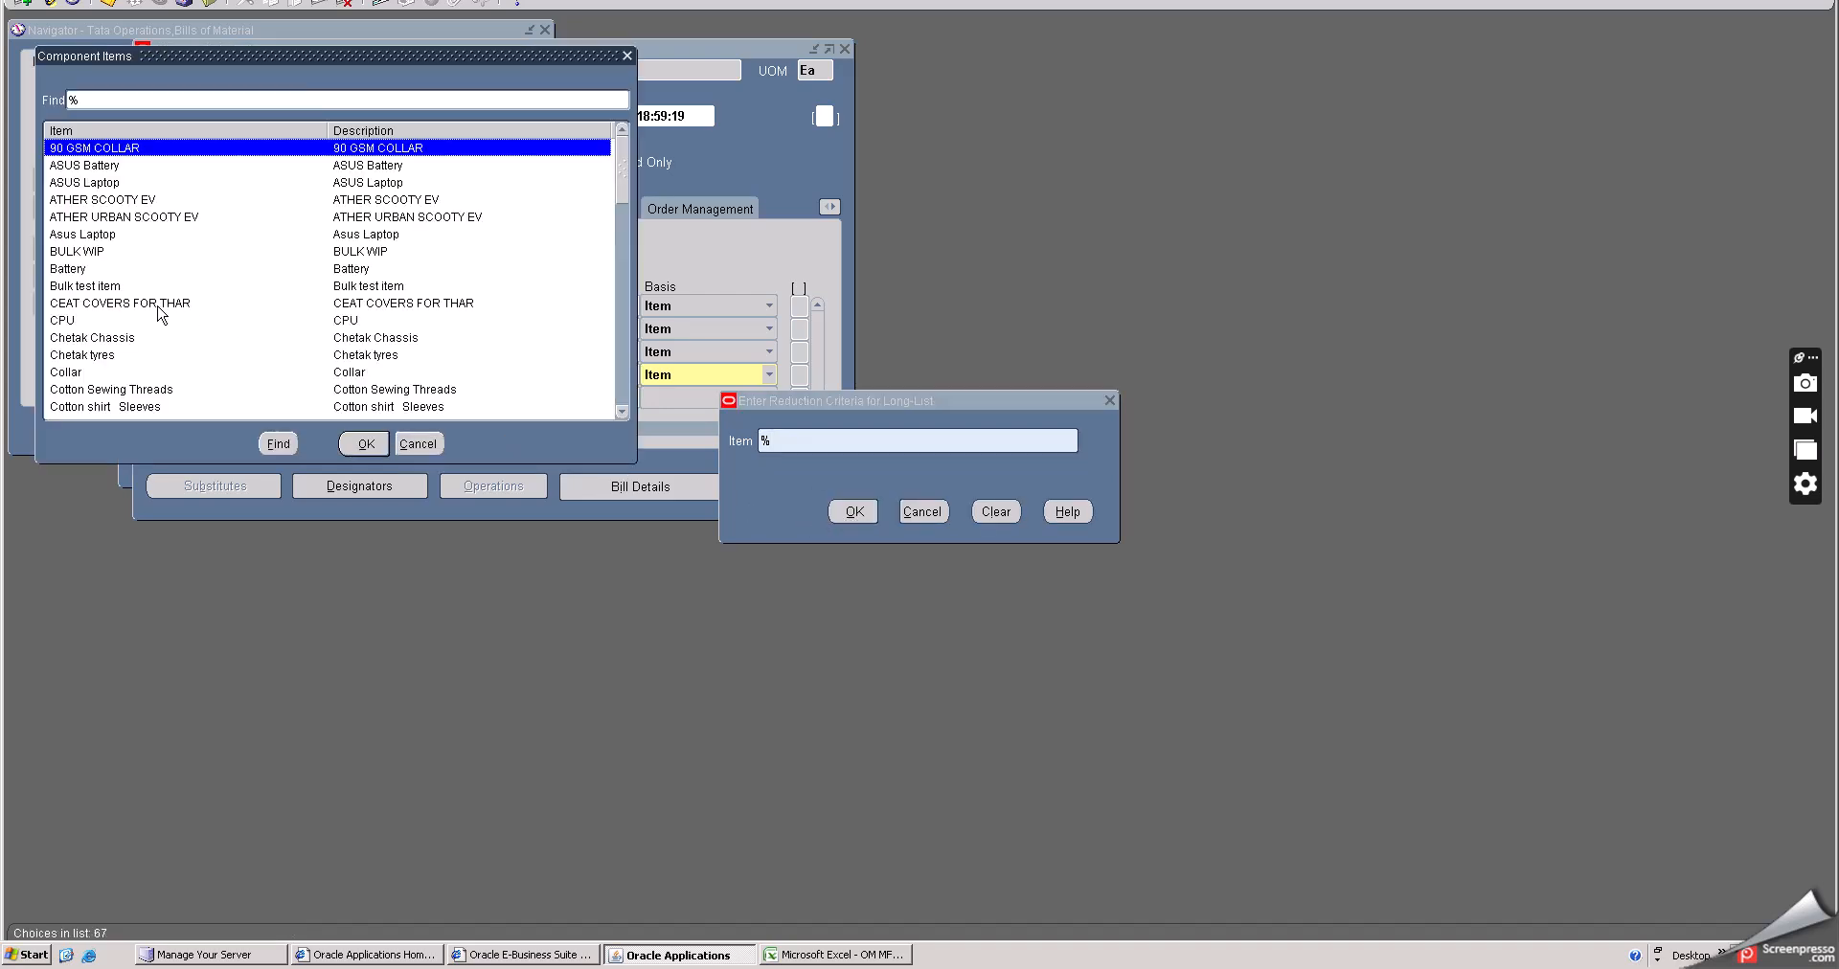
pyautogui.scroll(-2, 149, 306)
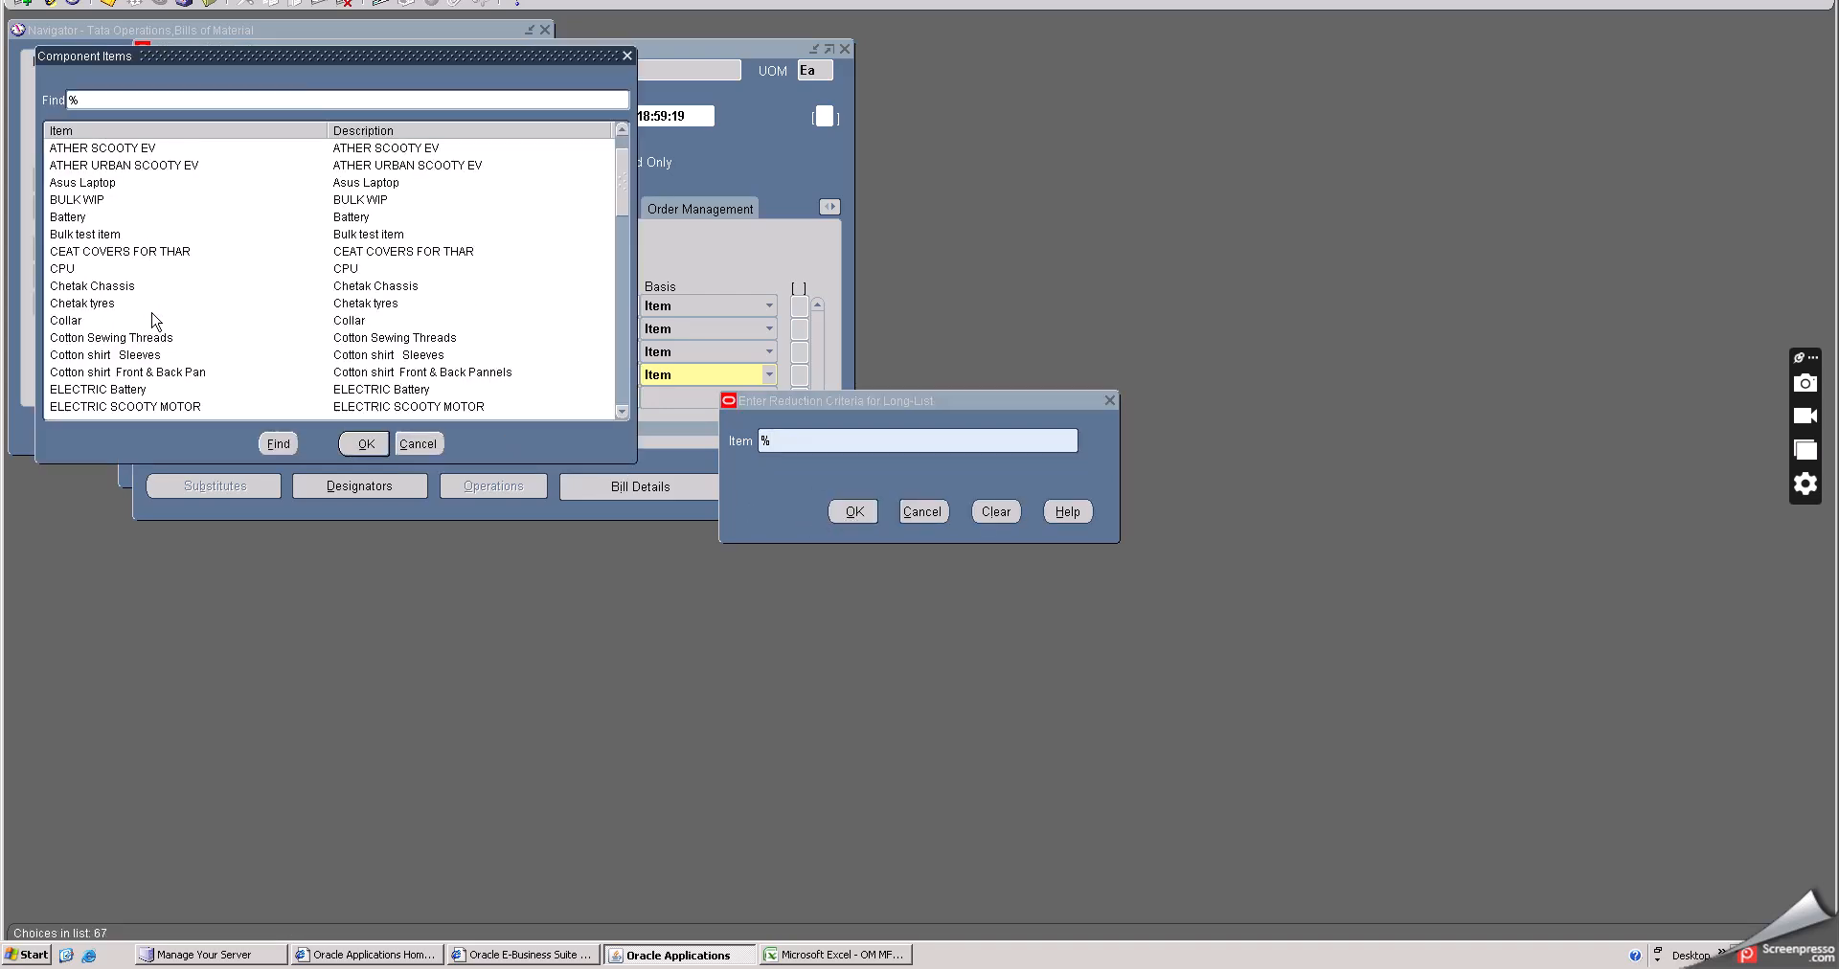
pyautogui.scroll(-1, 153, 319)
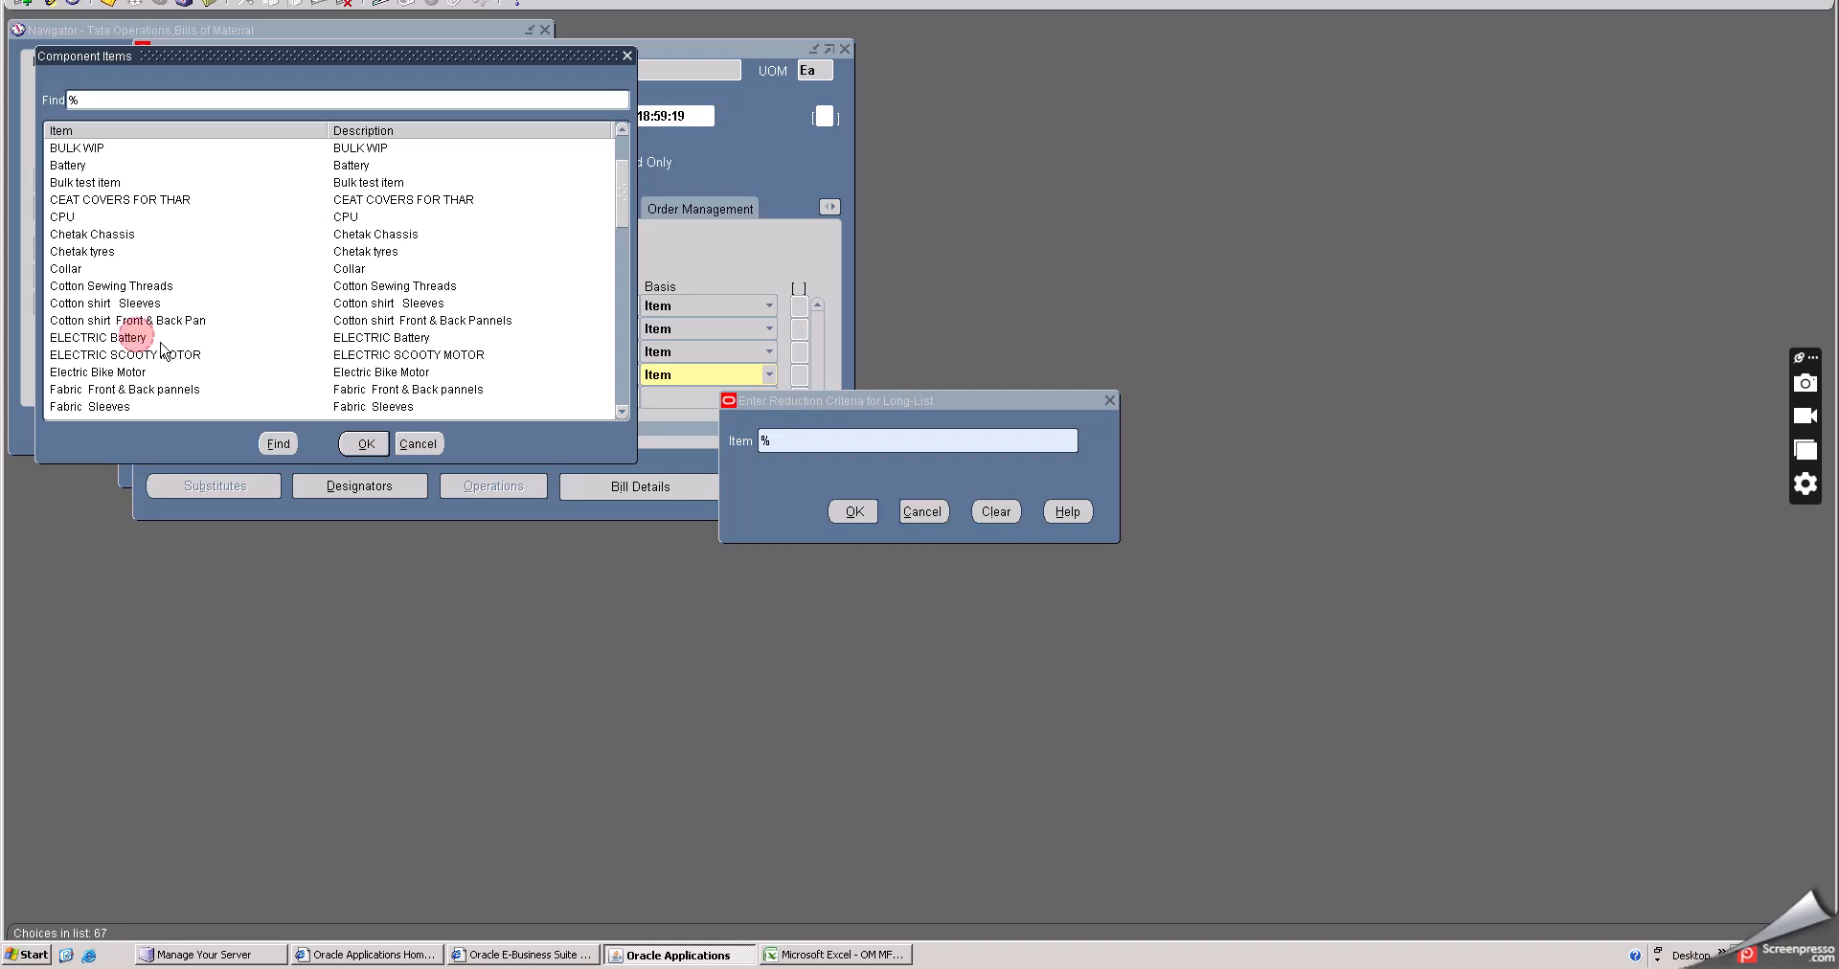
pyautogui.click(142, 338)
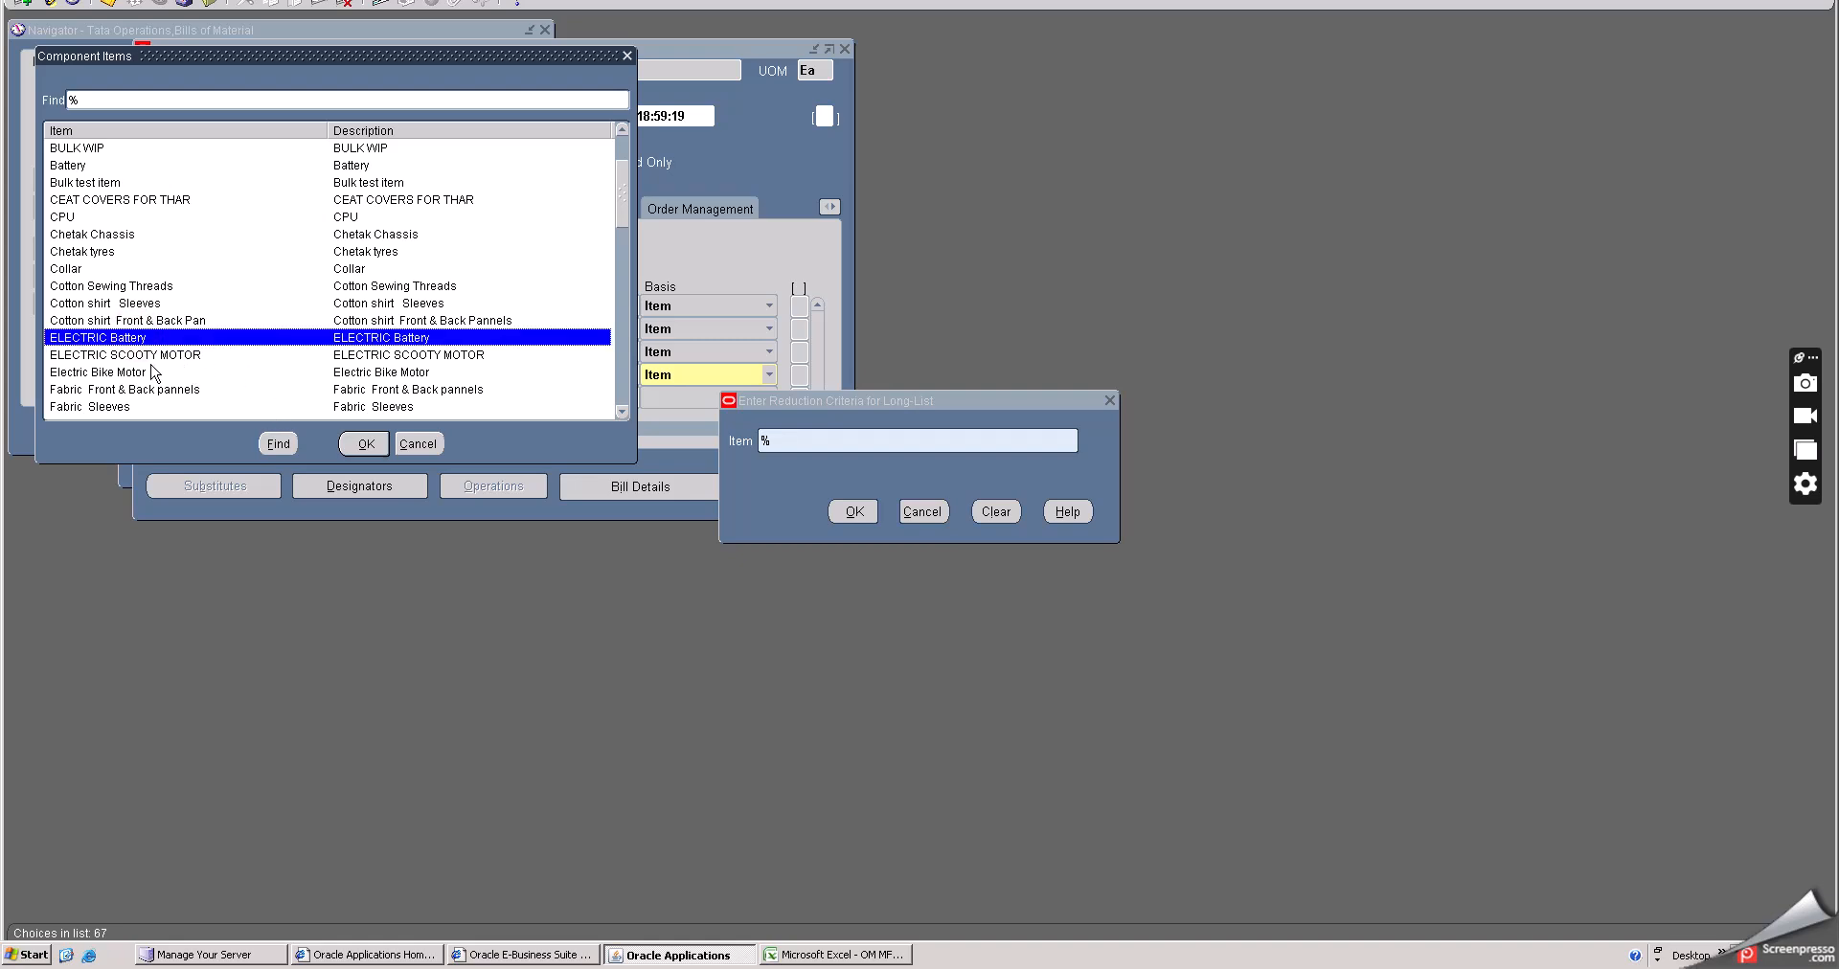
pyautogui.click(190, 376)
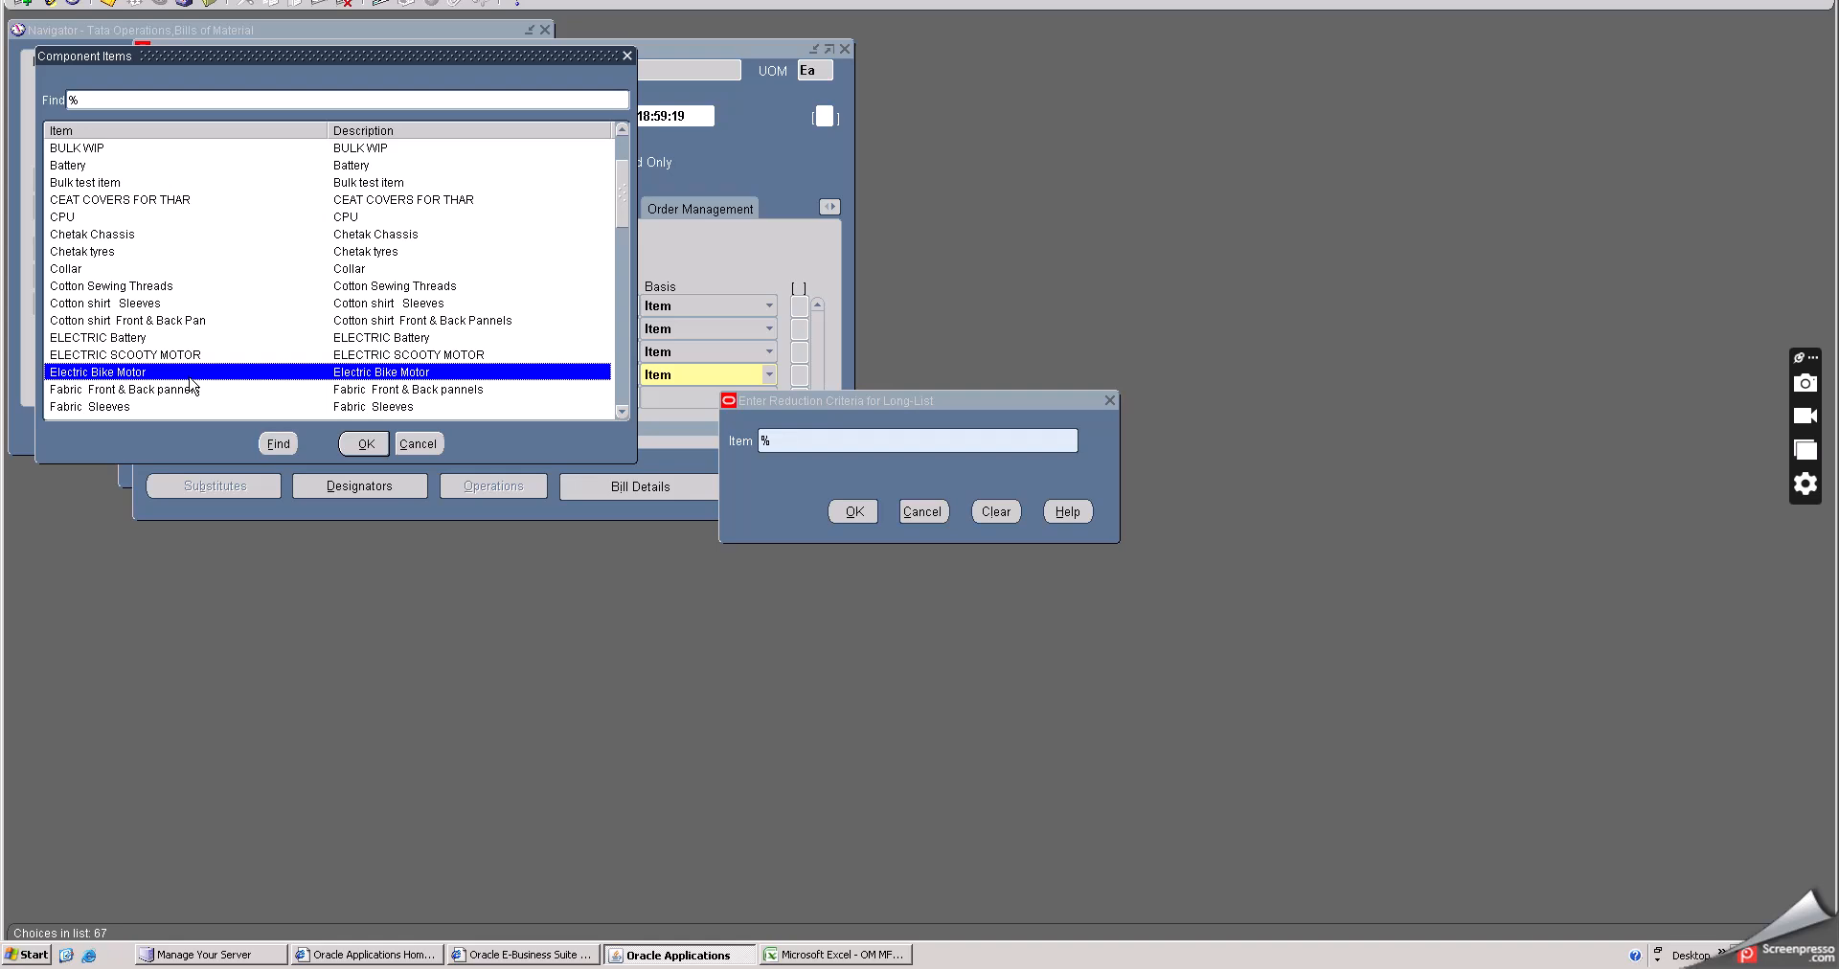
pyautogui.scroll(-1, 218, 343)
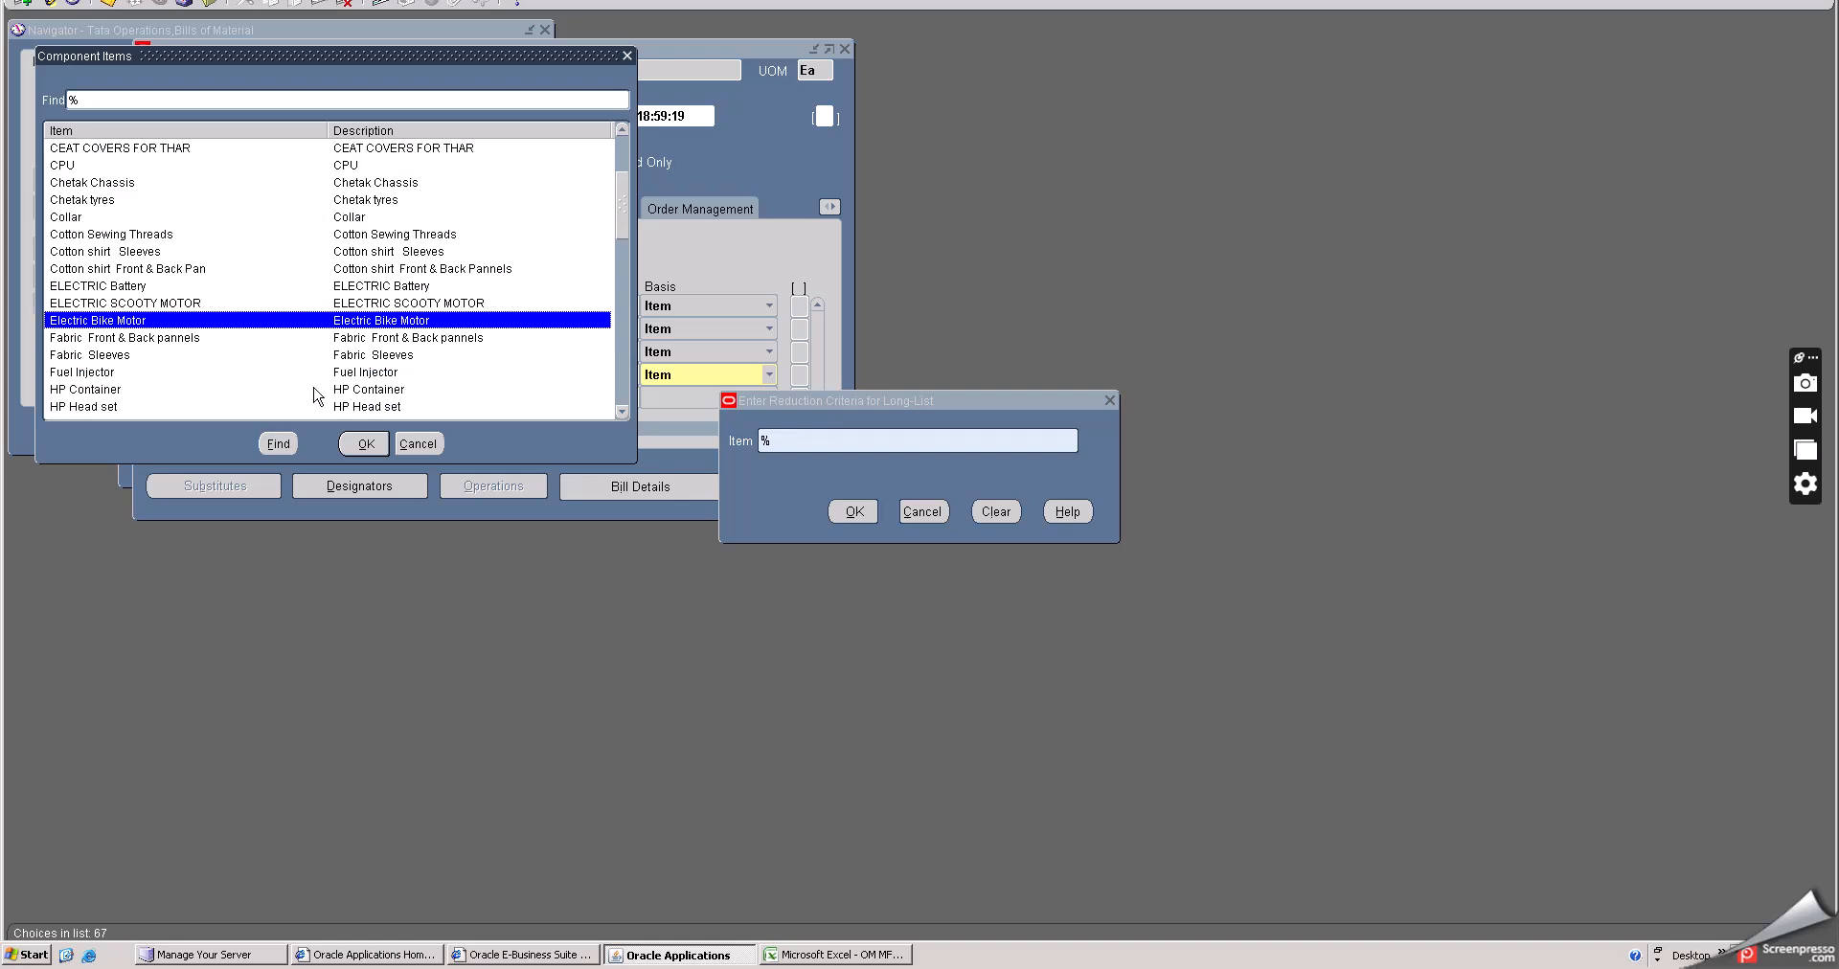
pyautogui.click(372, 442)
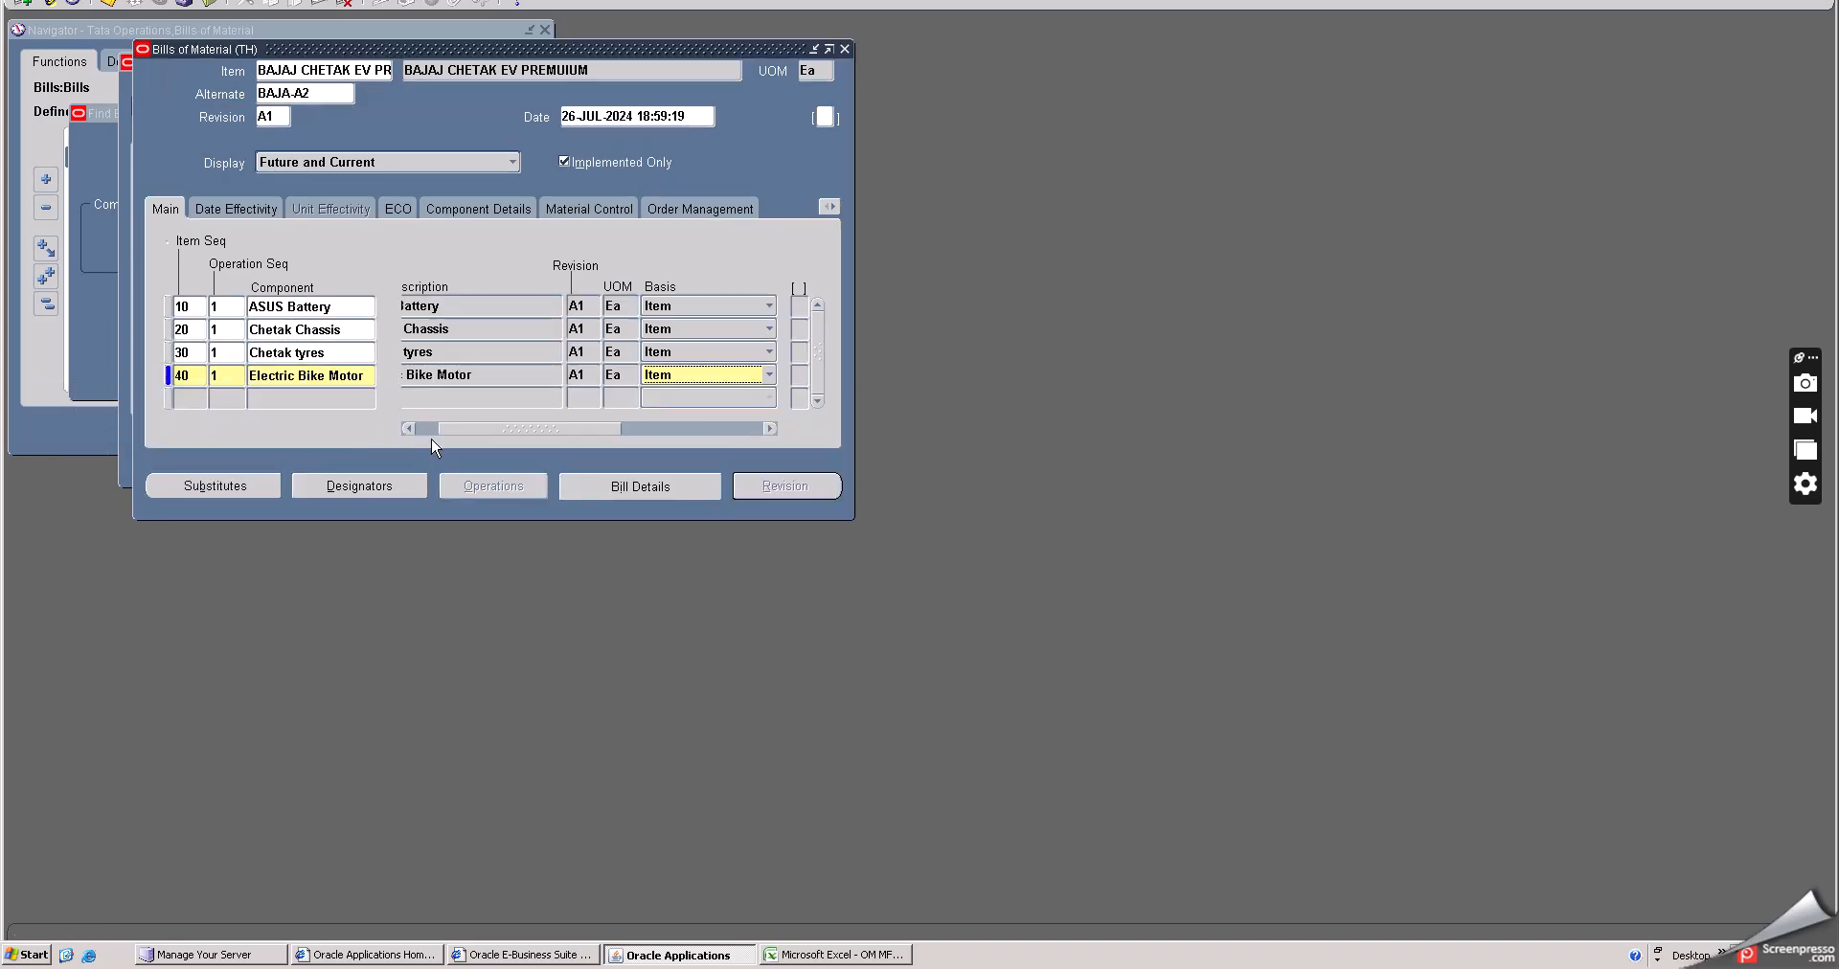
# - Set the quantity of the Chetak tyres component to 2
pyautogui.moveTo(468, 428); pyautogui.dragTo(532, 436)
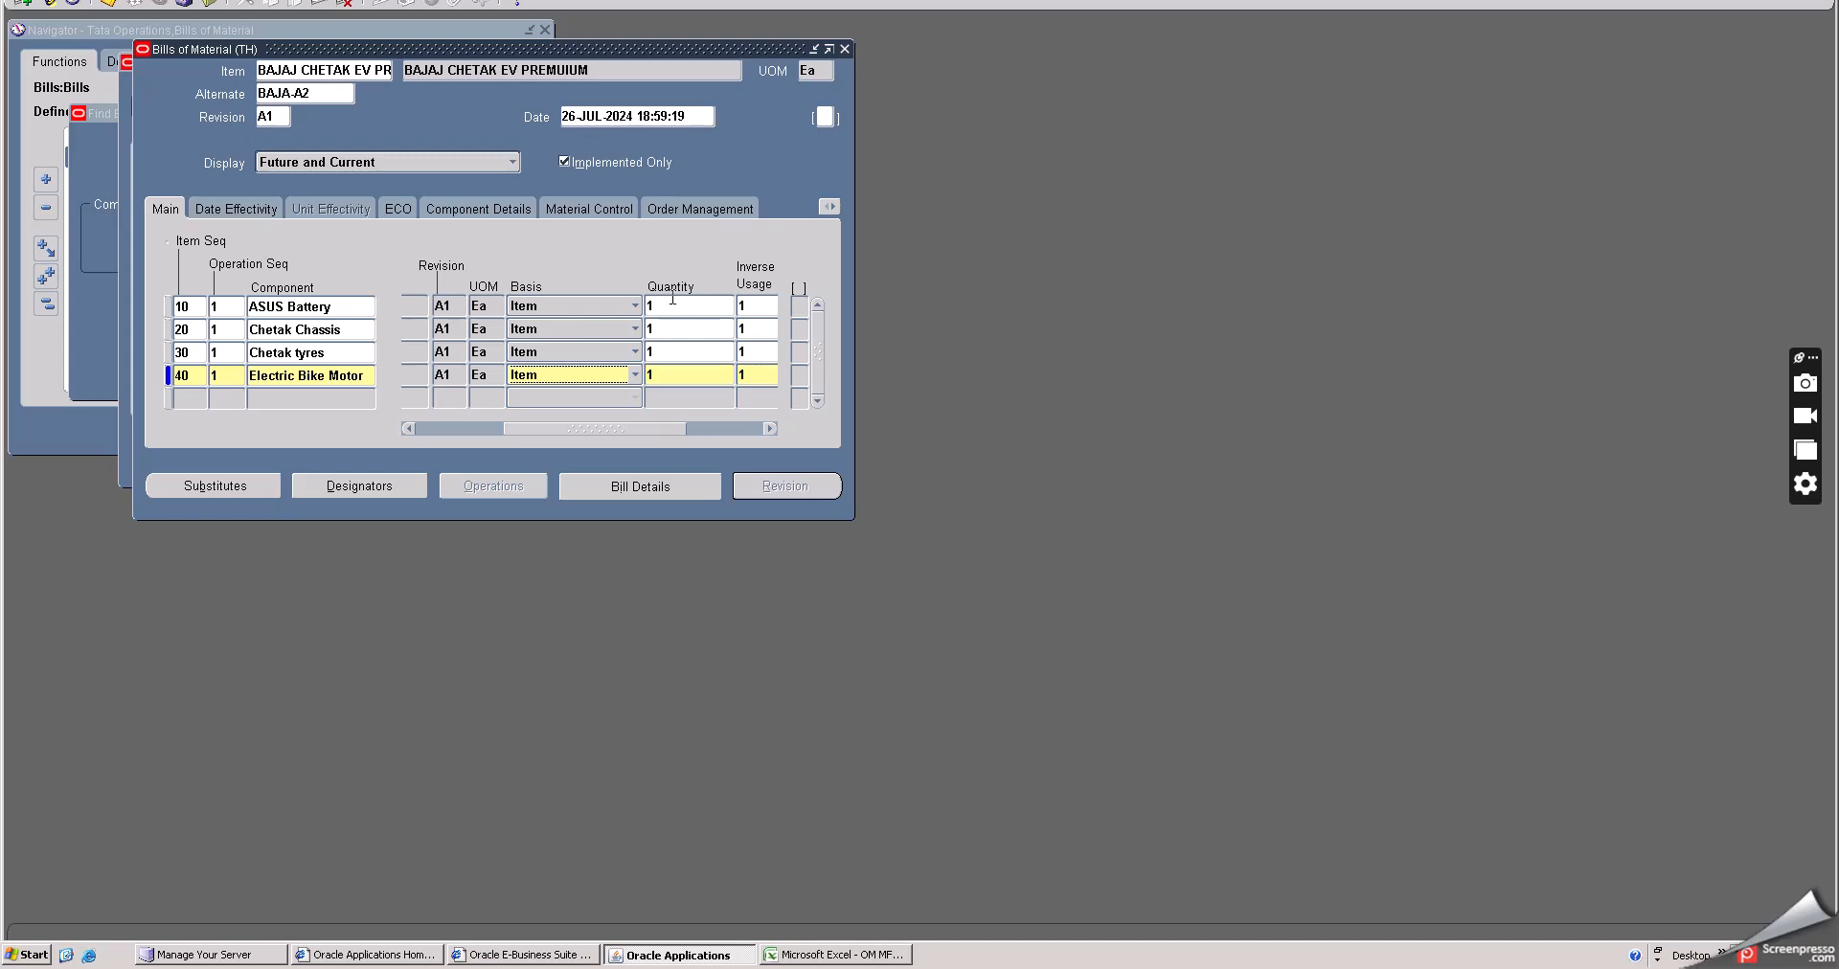
pyautogui.click(664, 350)
pyautogui.write('2')
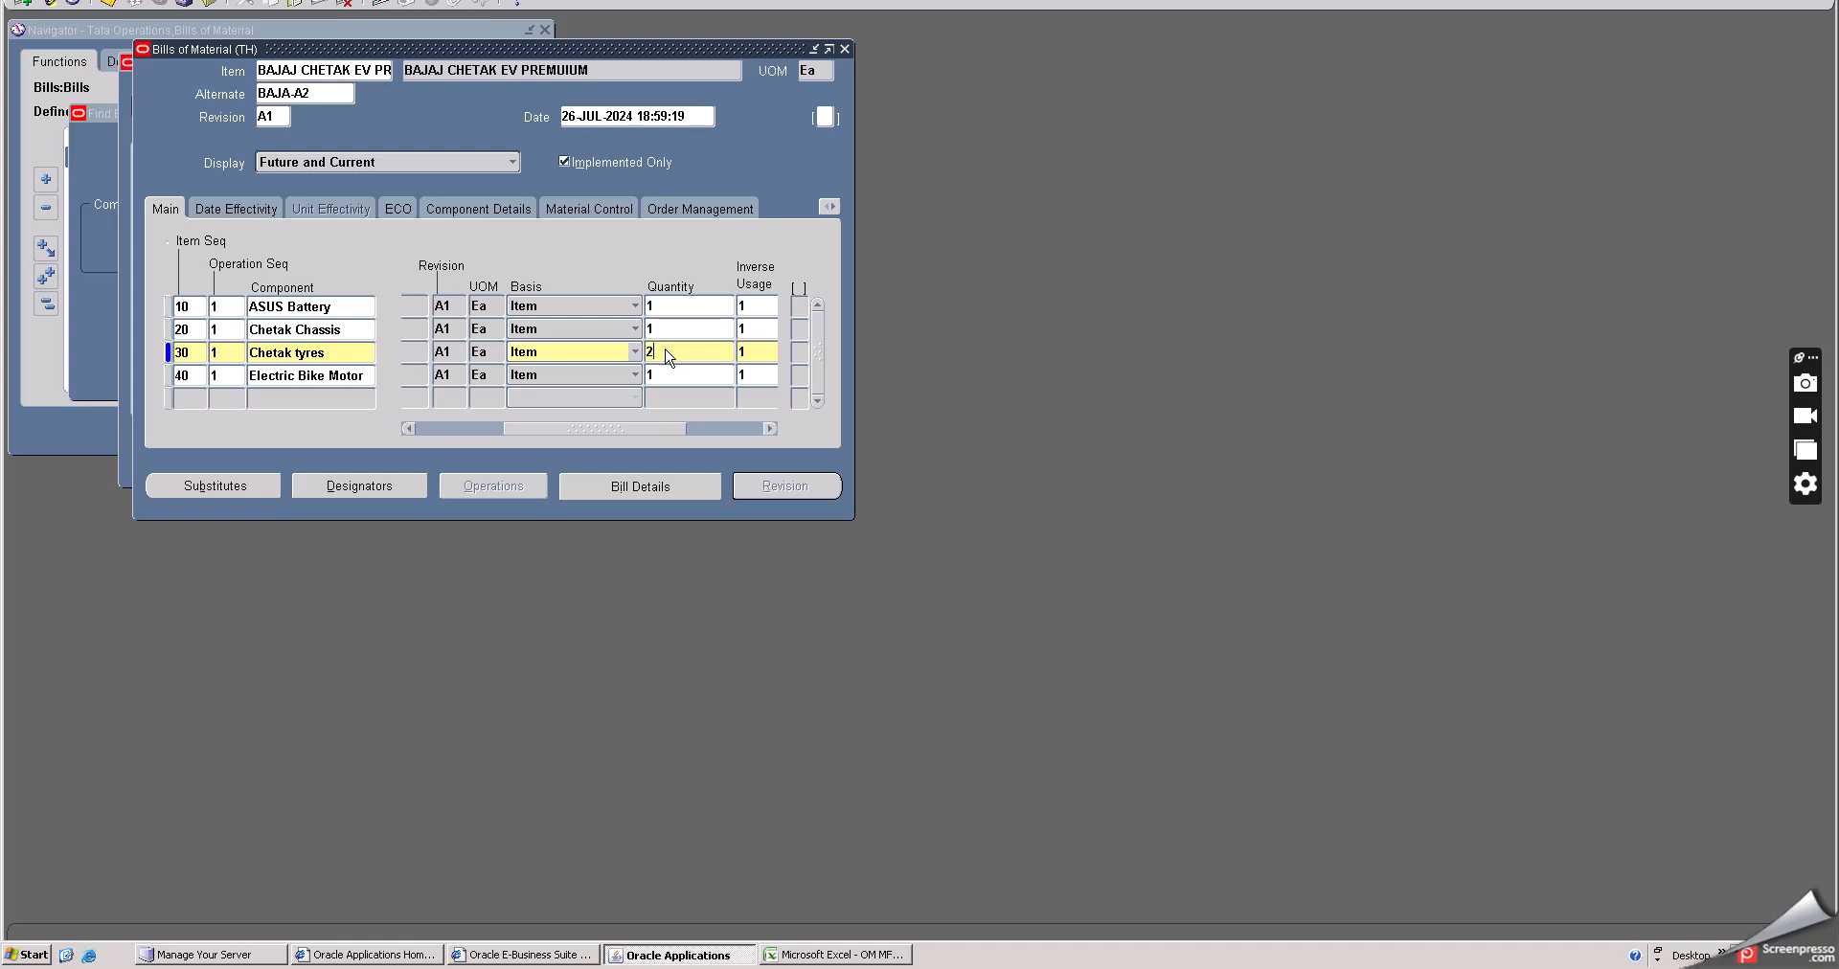
pyautogui.press('Tab')
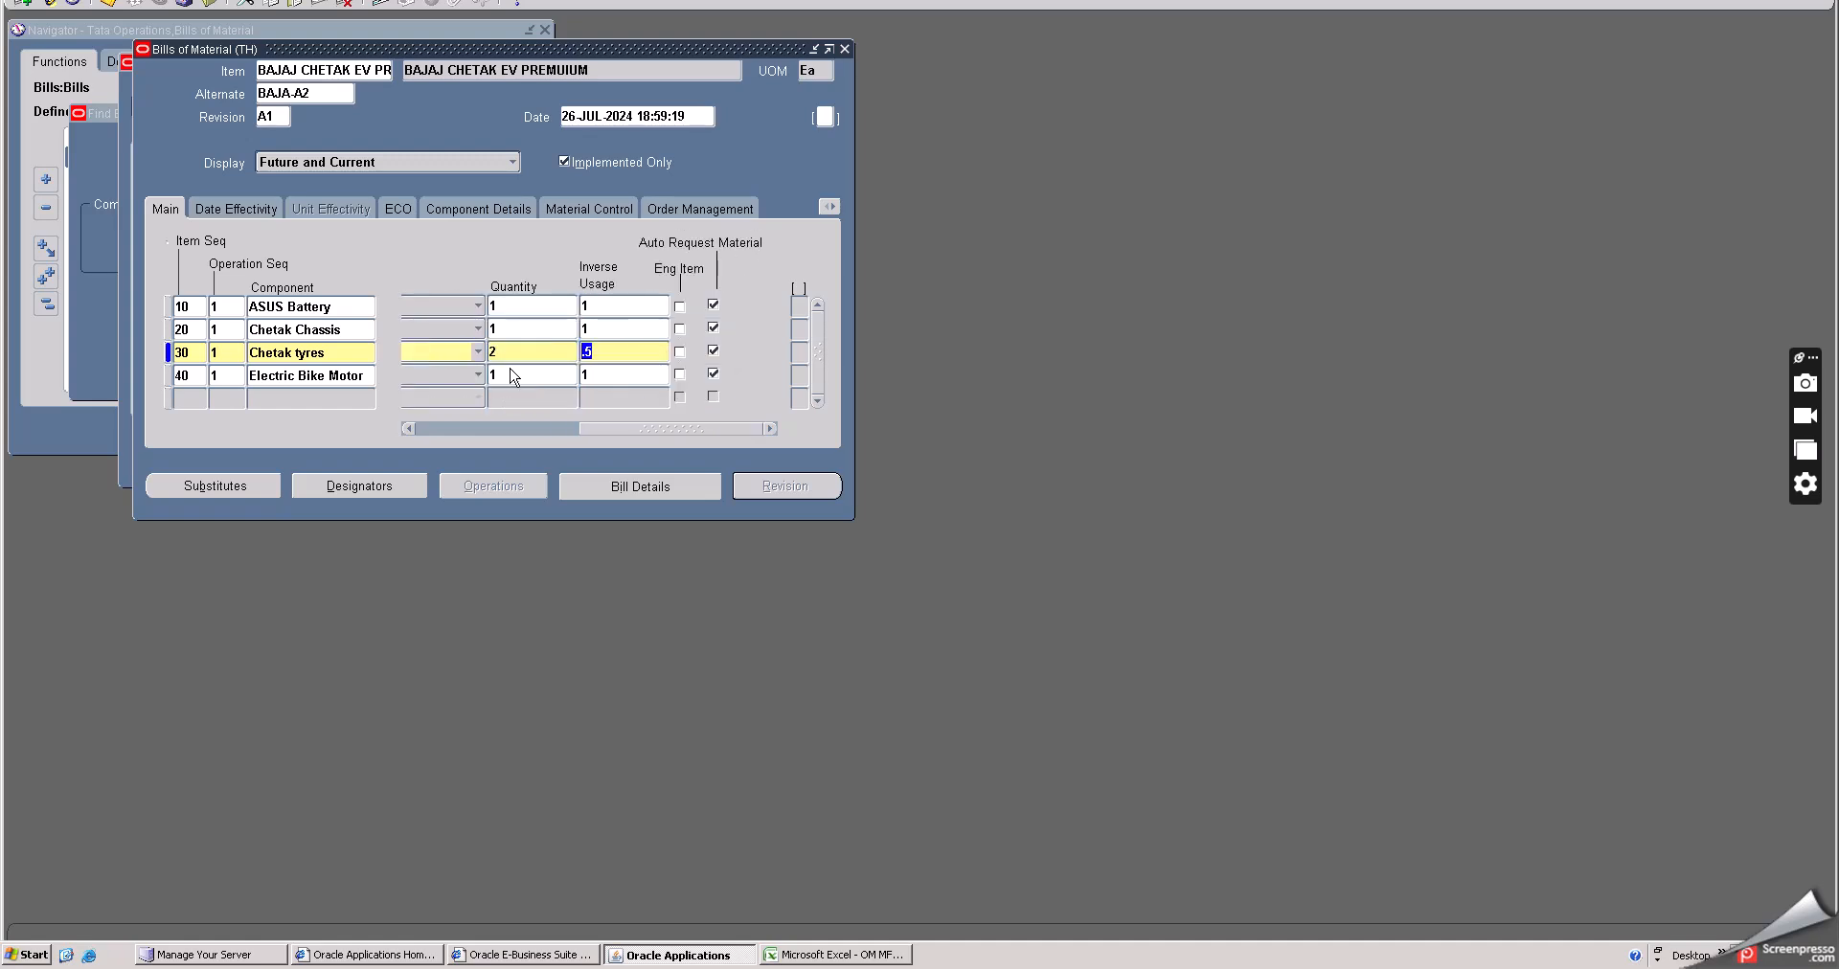
pyautogui.click(515, 354)
# - Review the components' material control details and save the BAJA-A2 alternate bill
pyautogui.click(587, 209)
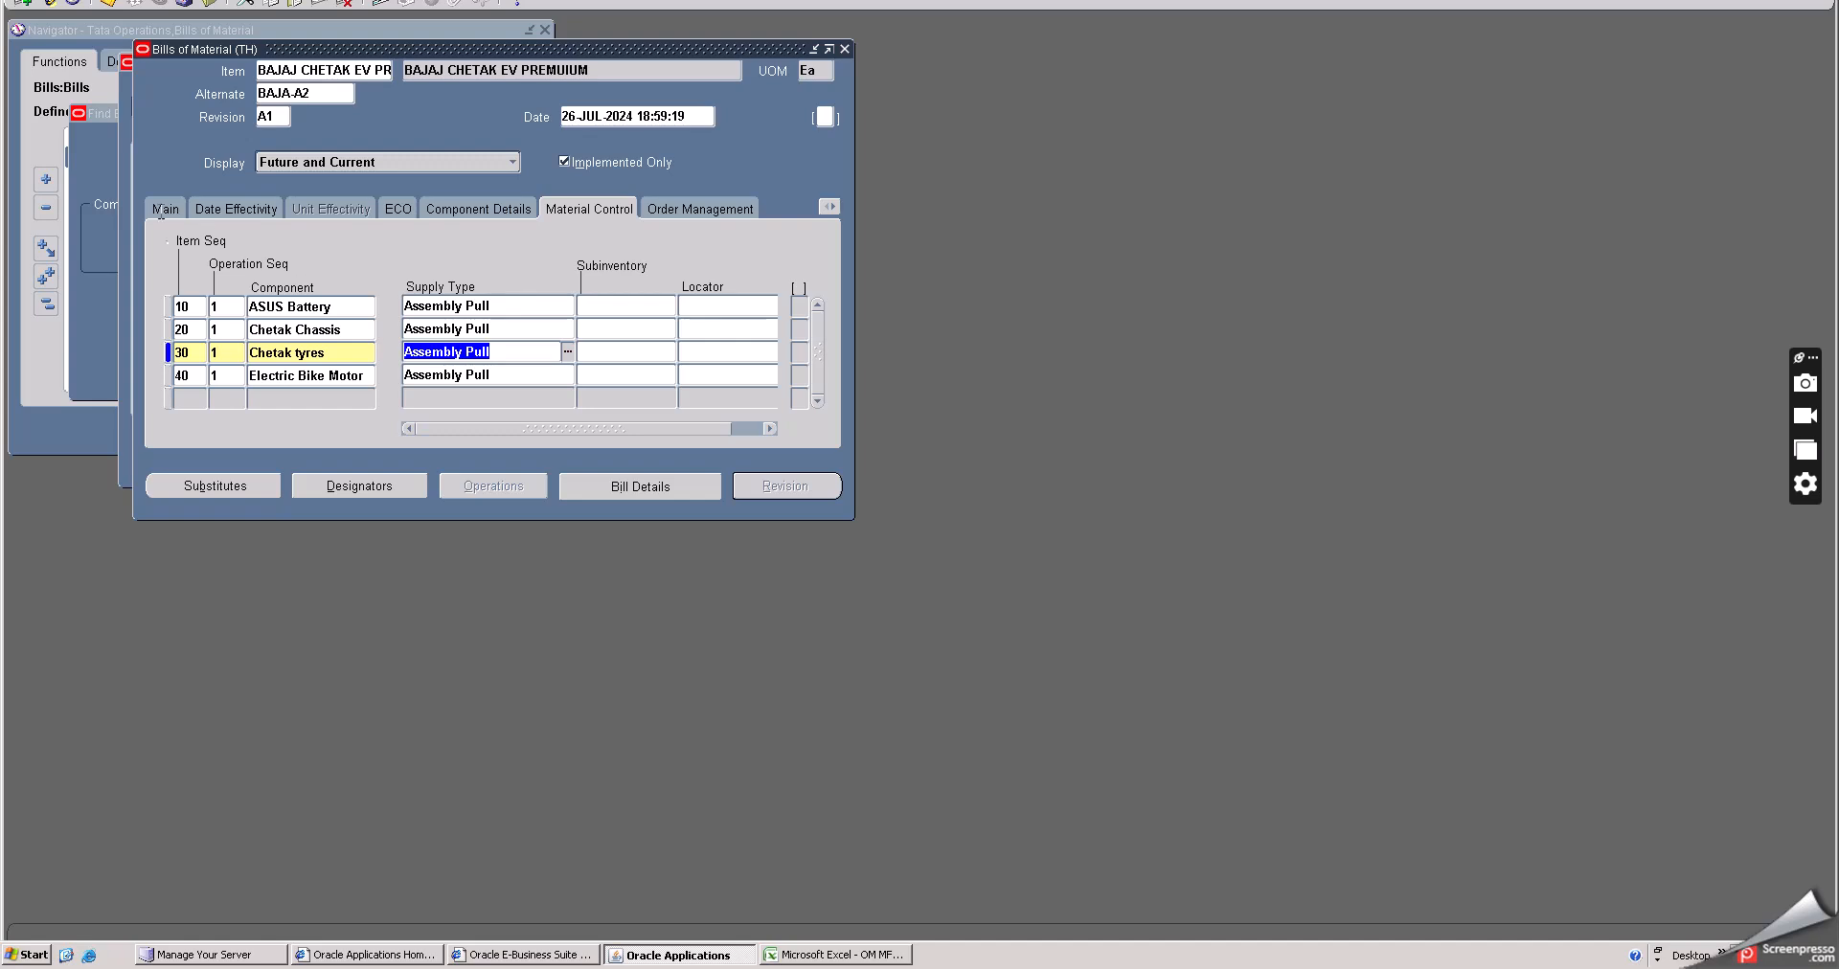
pyautogui.click(166, 208)
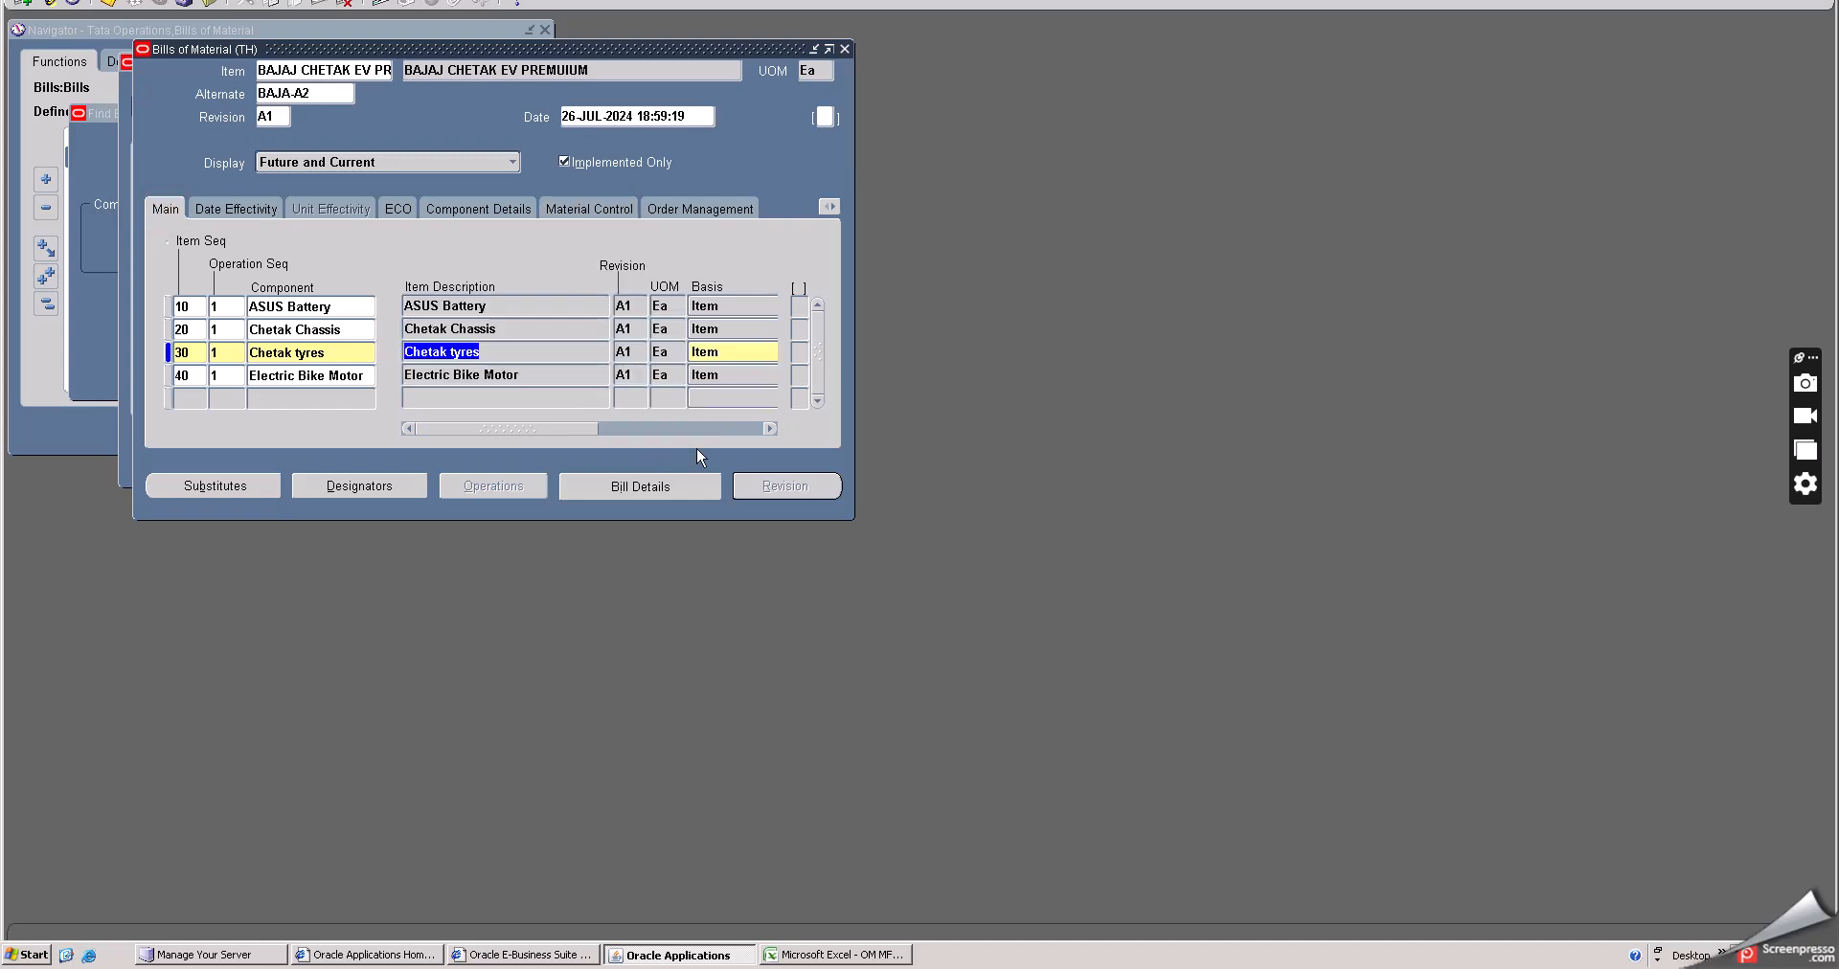
pyautogui.click(547, 429)
pyautogui.click(109, 3)
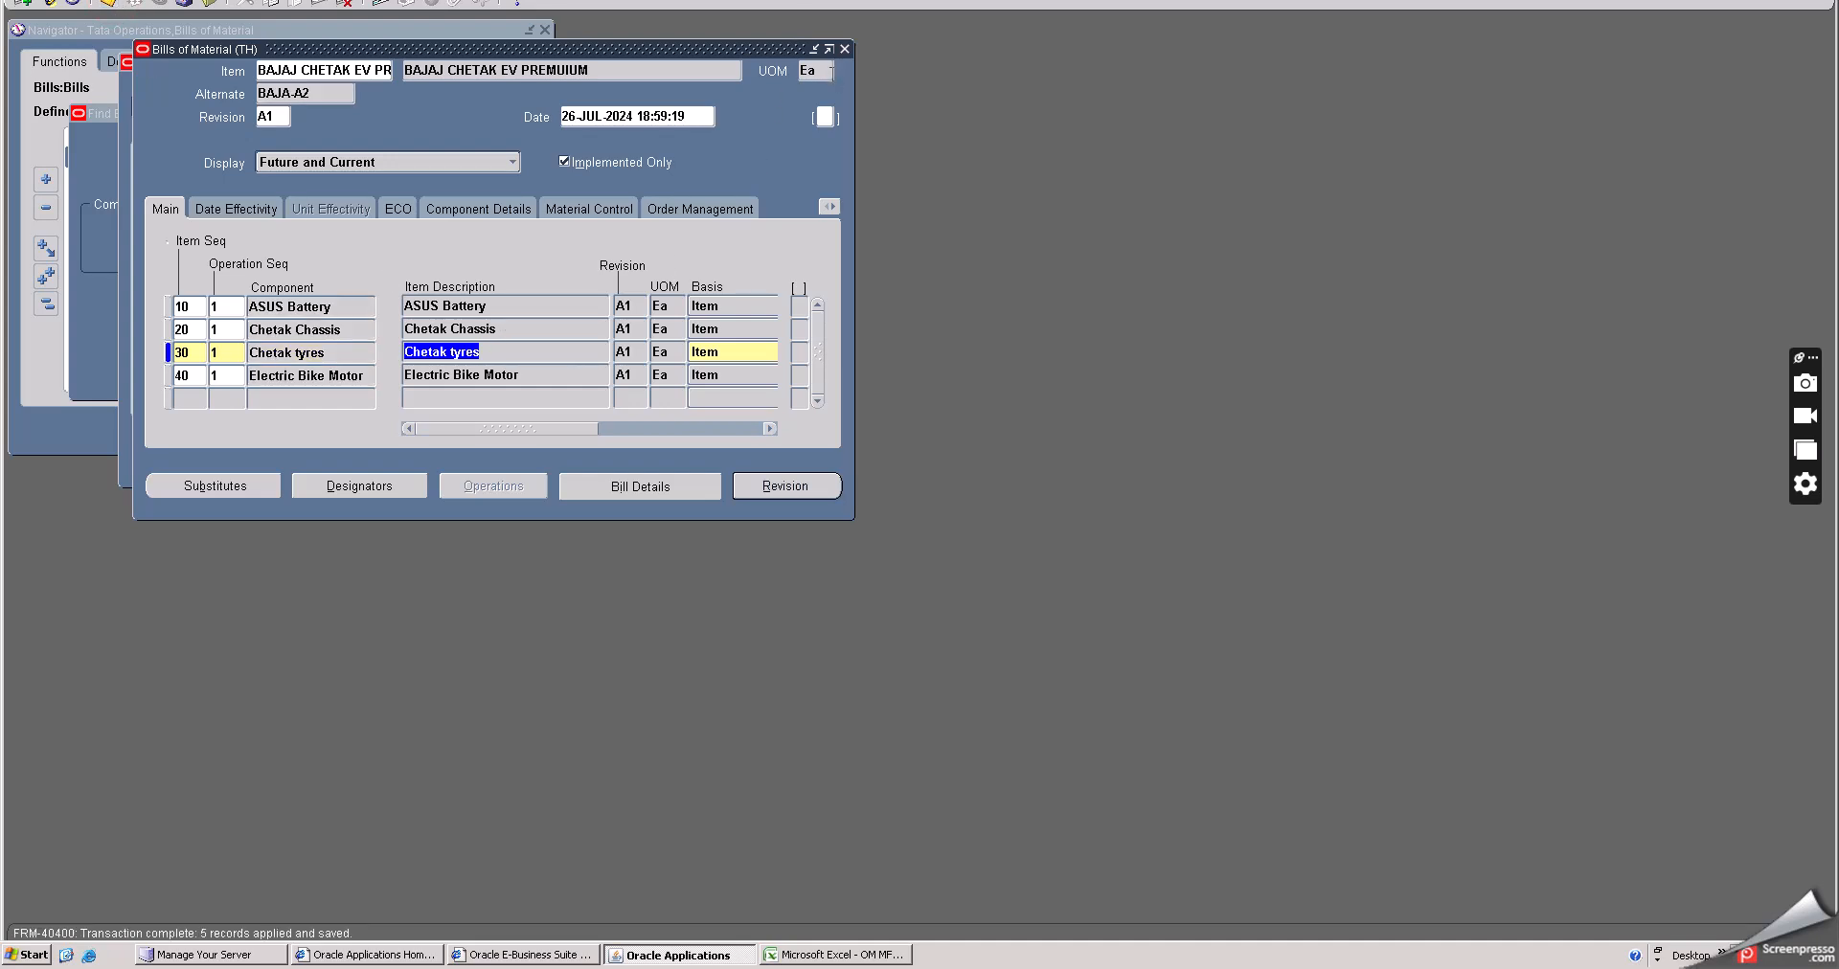
# - Close the bill windows and switch the responsibility to Tata Operations,Work in Process
pyautogui.click(844, 49)
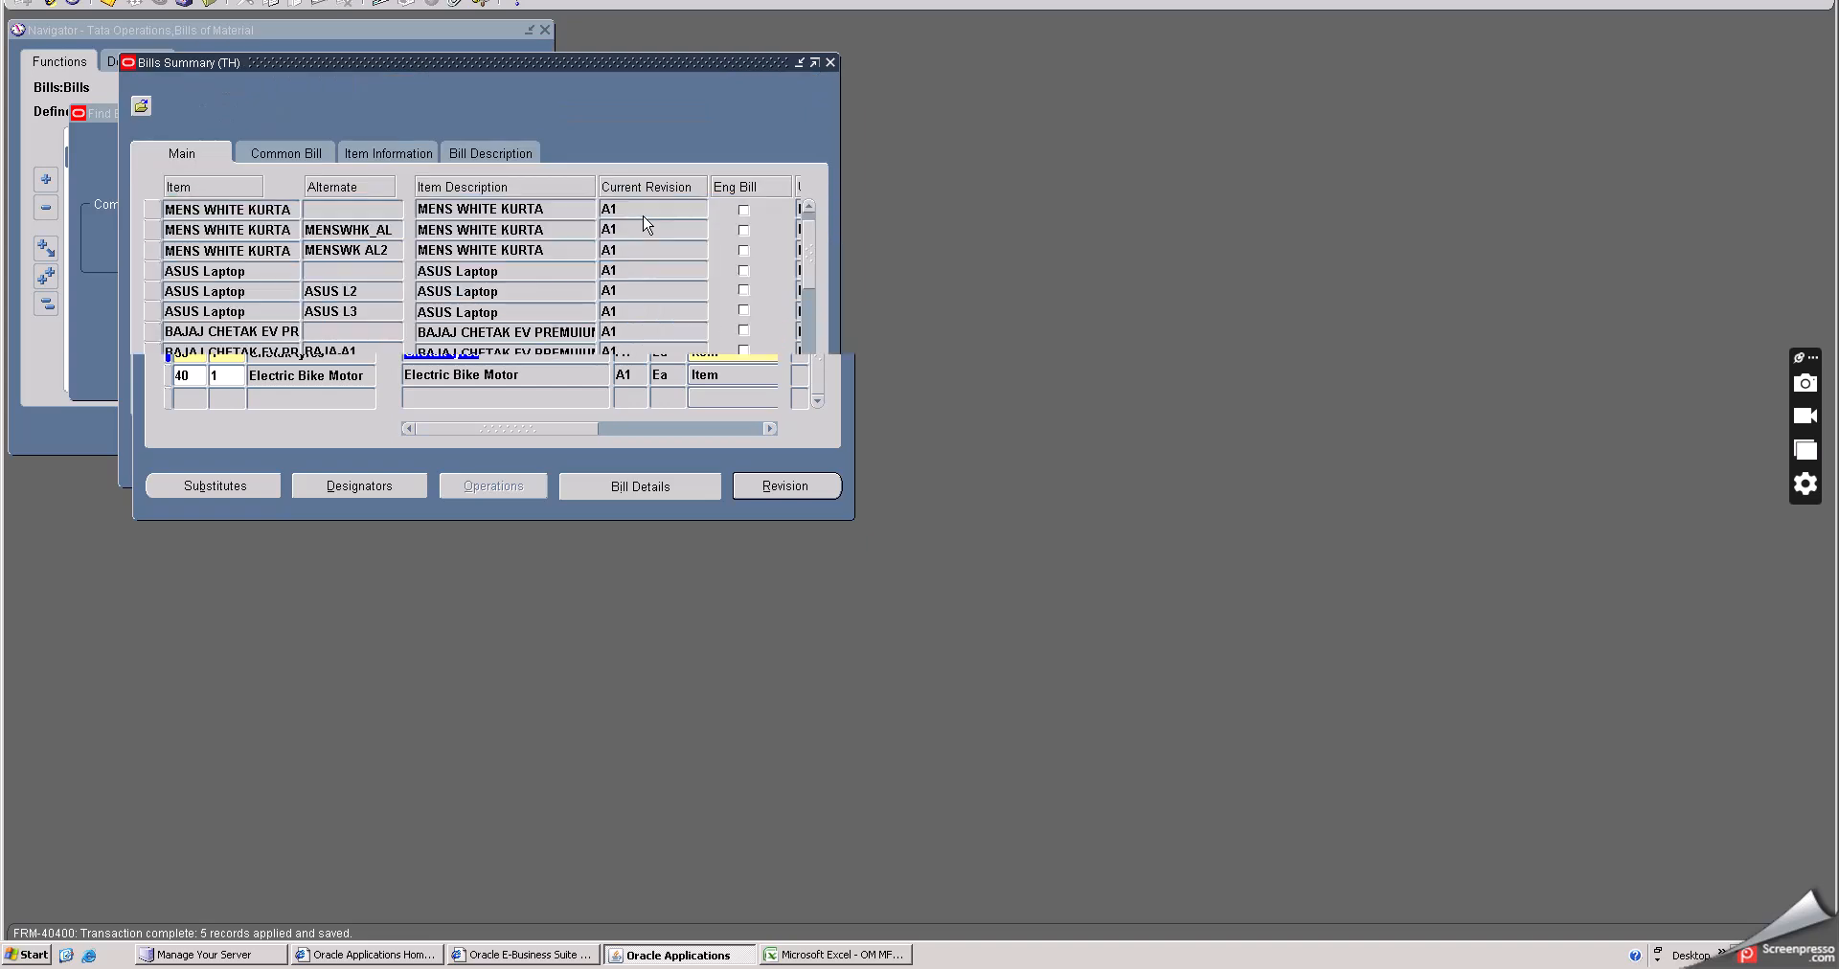
pyautogui.click(830, 63)
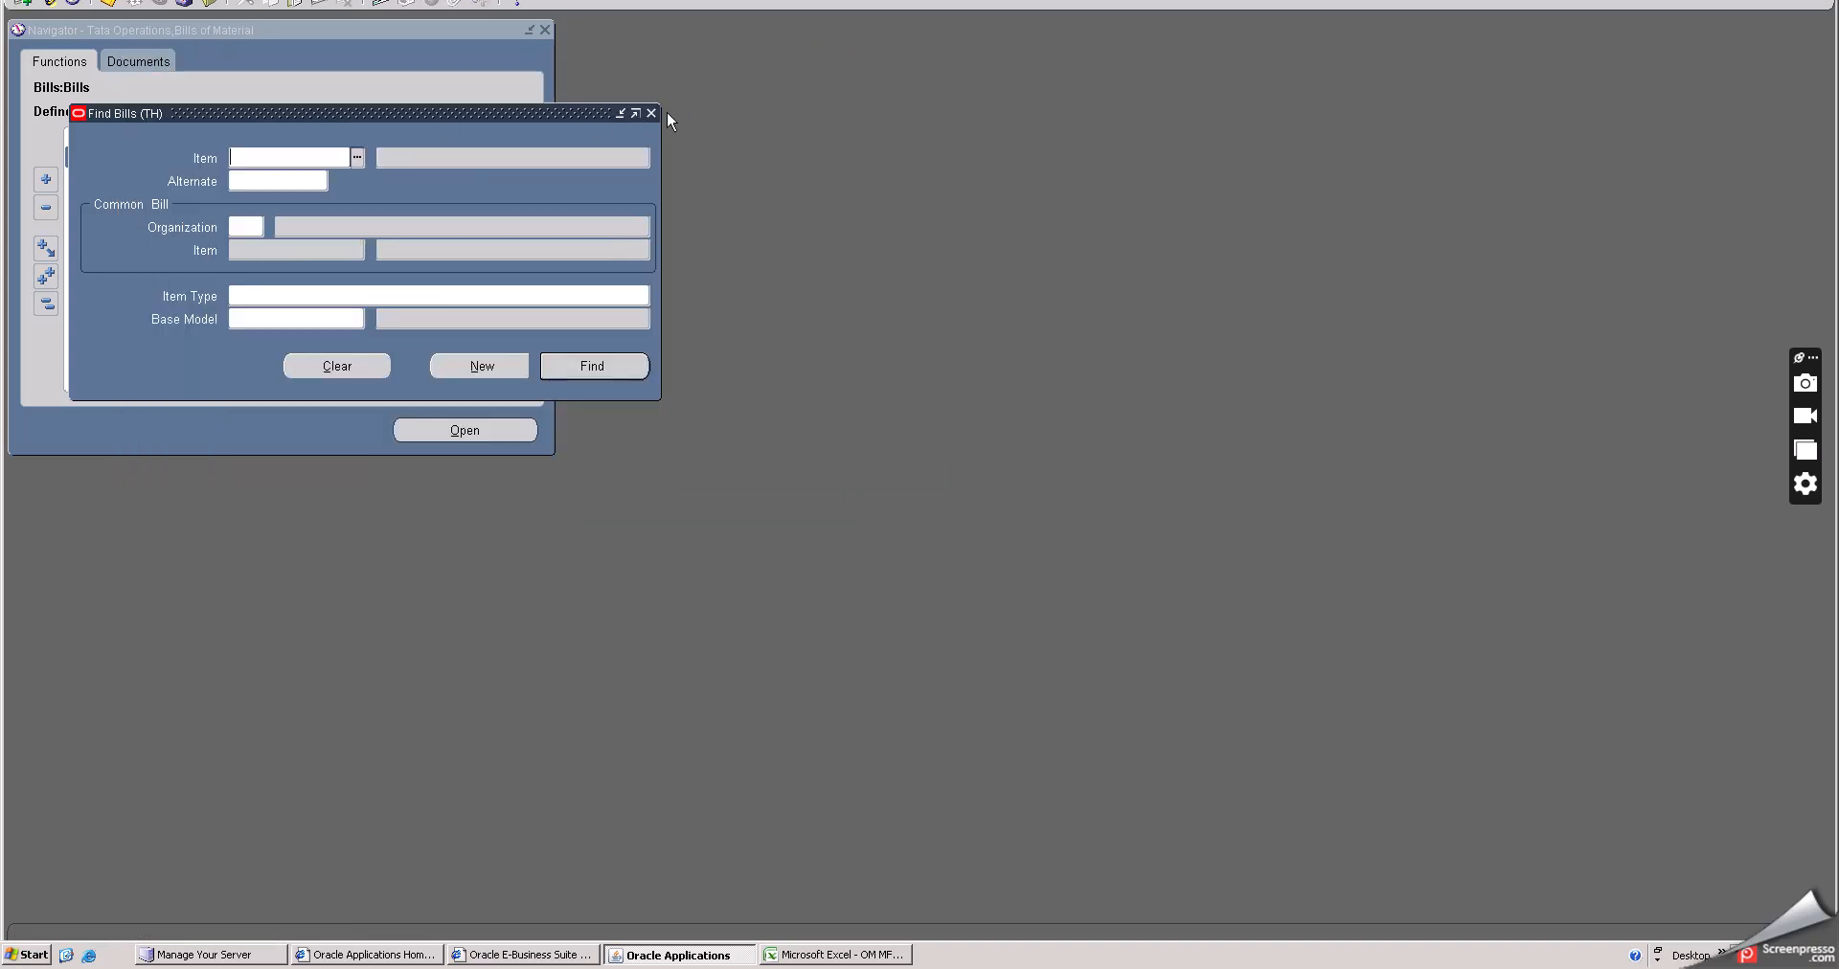
pyautogui.click(651, 113)
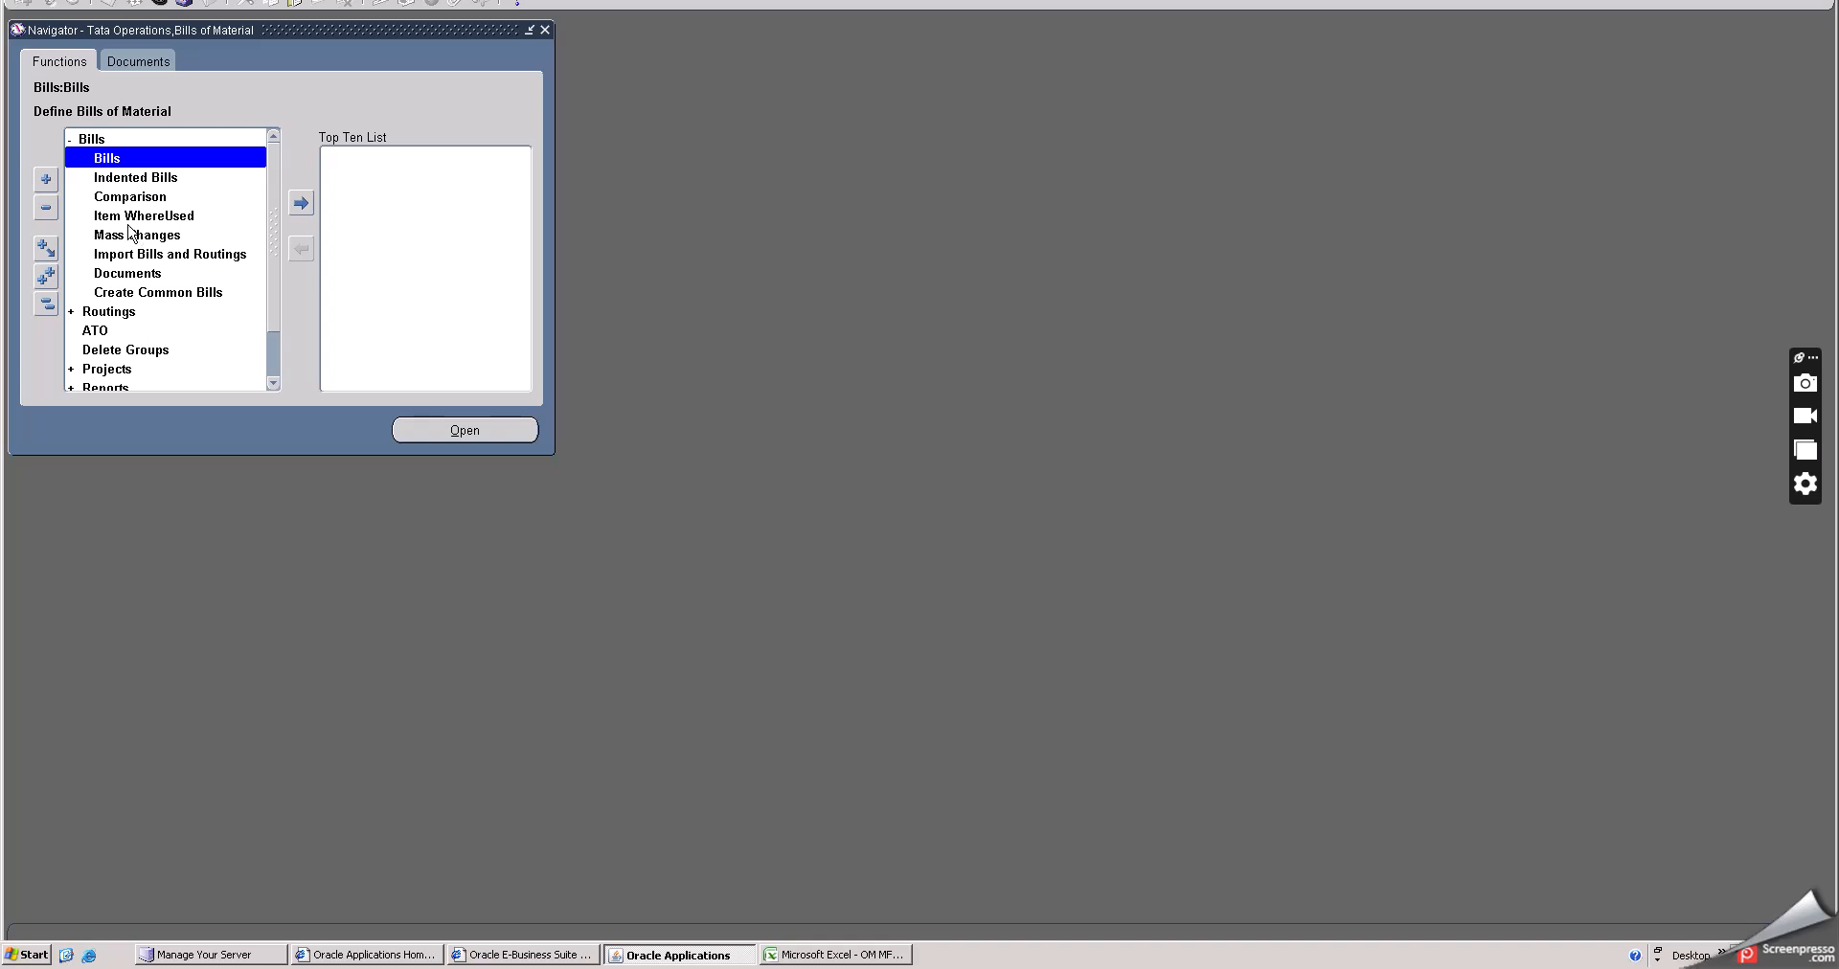
pyautogui.click(159, 3)
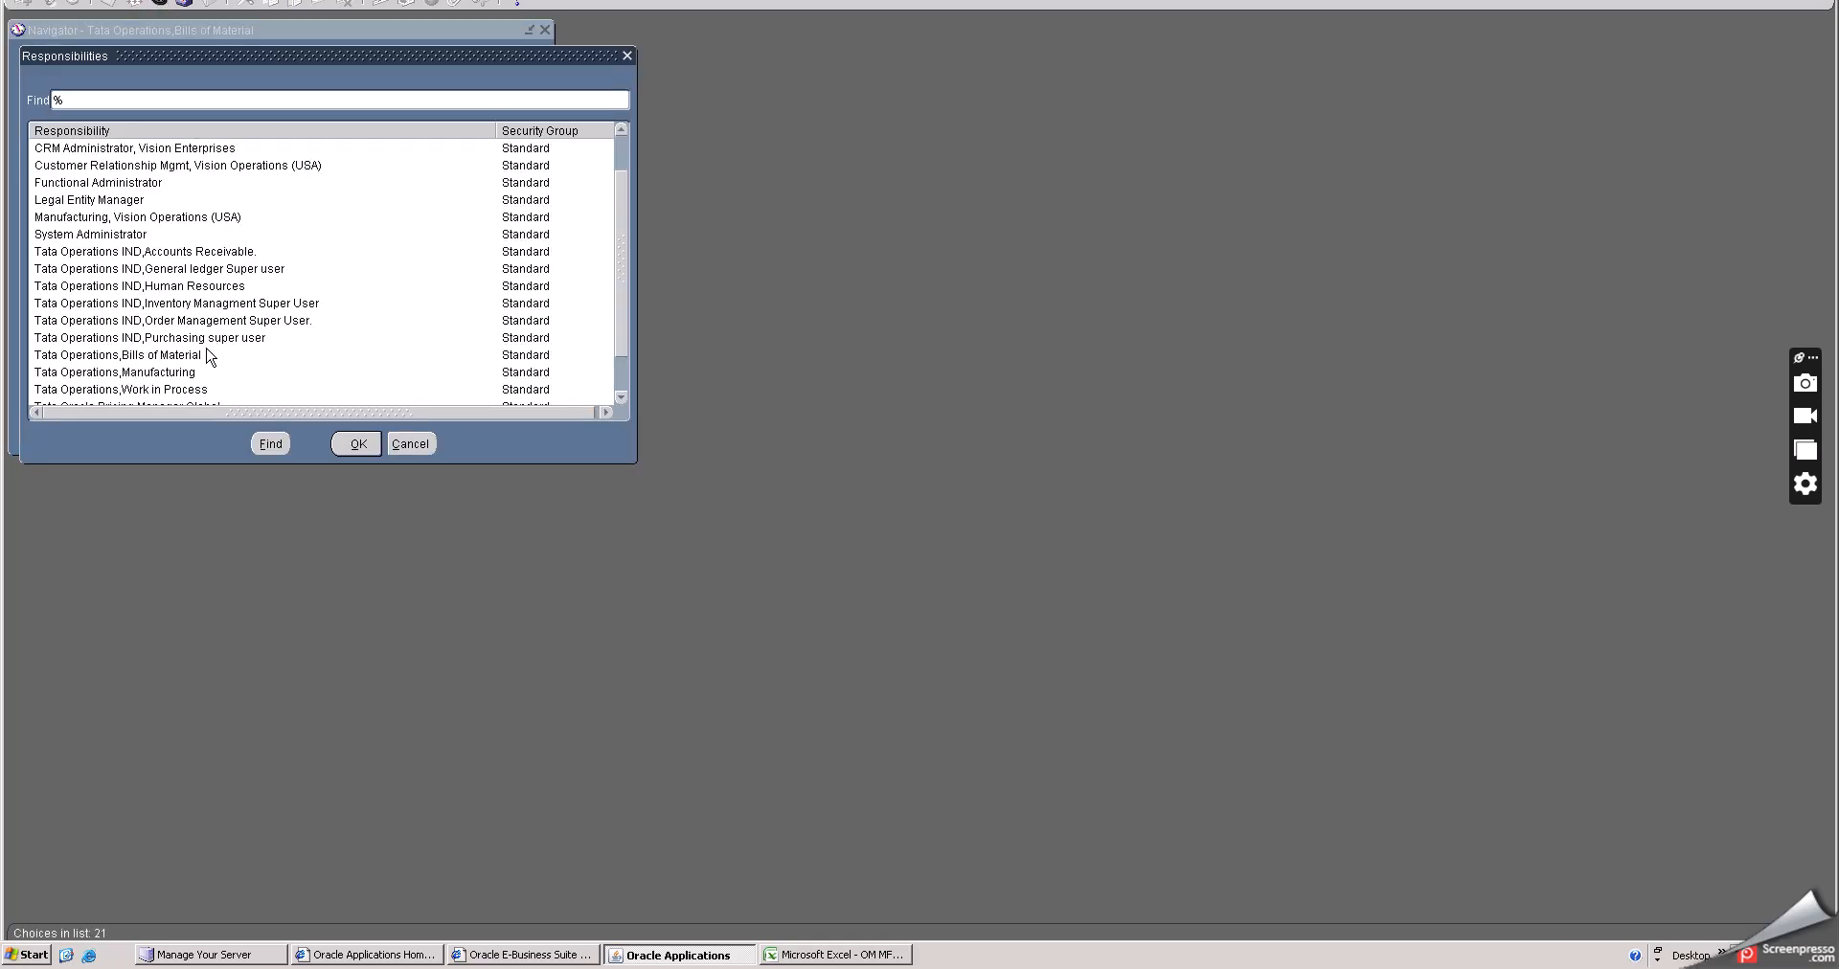
pyautogui.scroll(-1, 211, 357)
pyautogui.click(182, 339)
pyautogui.click(358, 444)
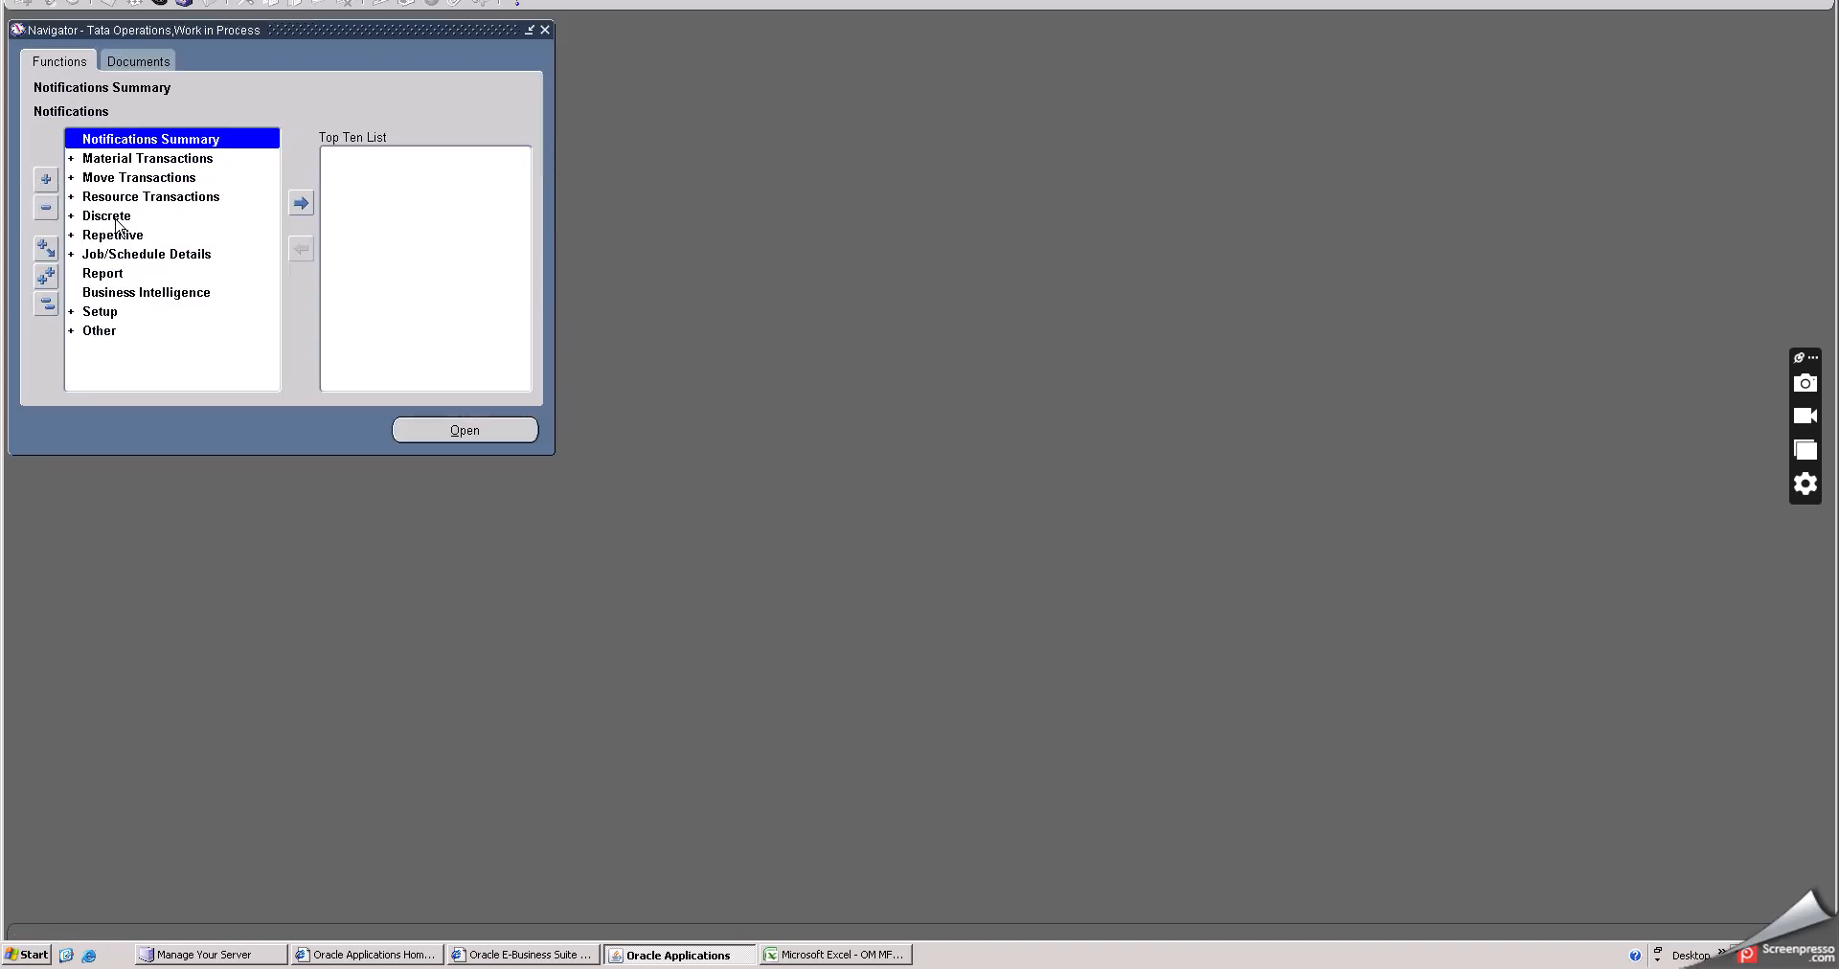
# - Start a new discrete job in the Tata Hyderabad Inventory org
pyautogui.doubleClick(108, 217)
pyautogui.click(150, 235)
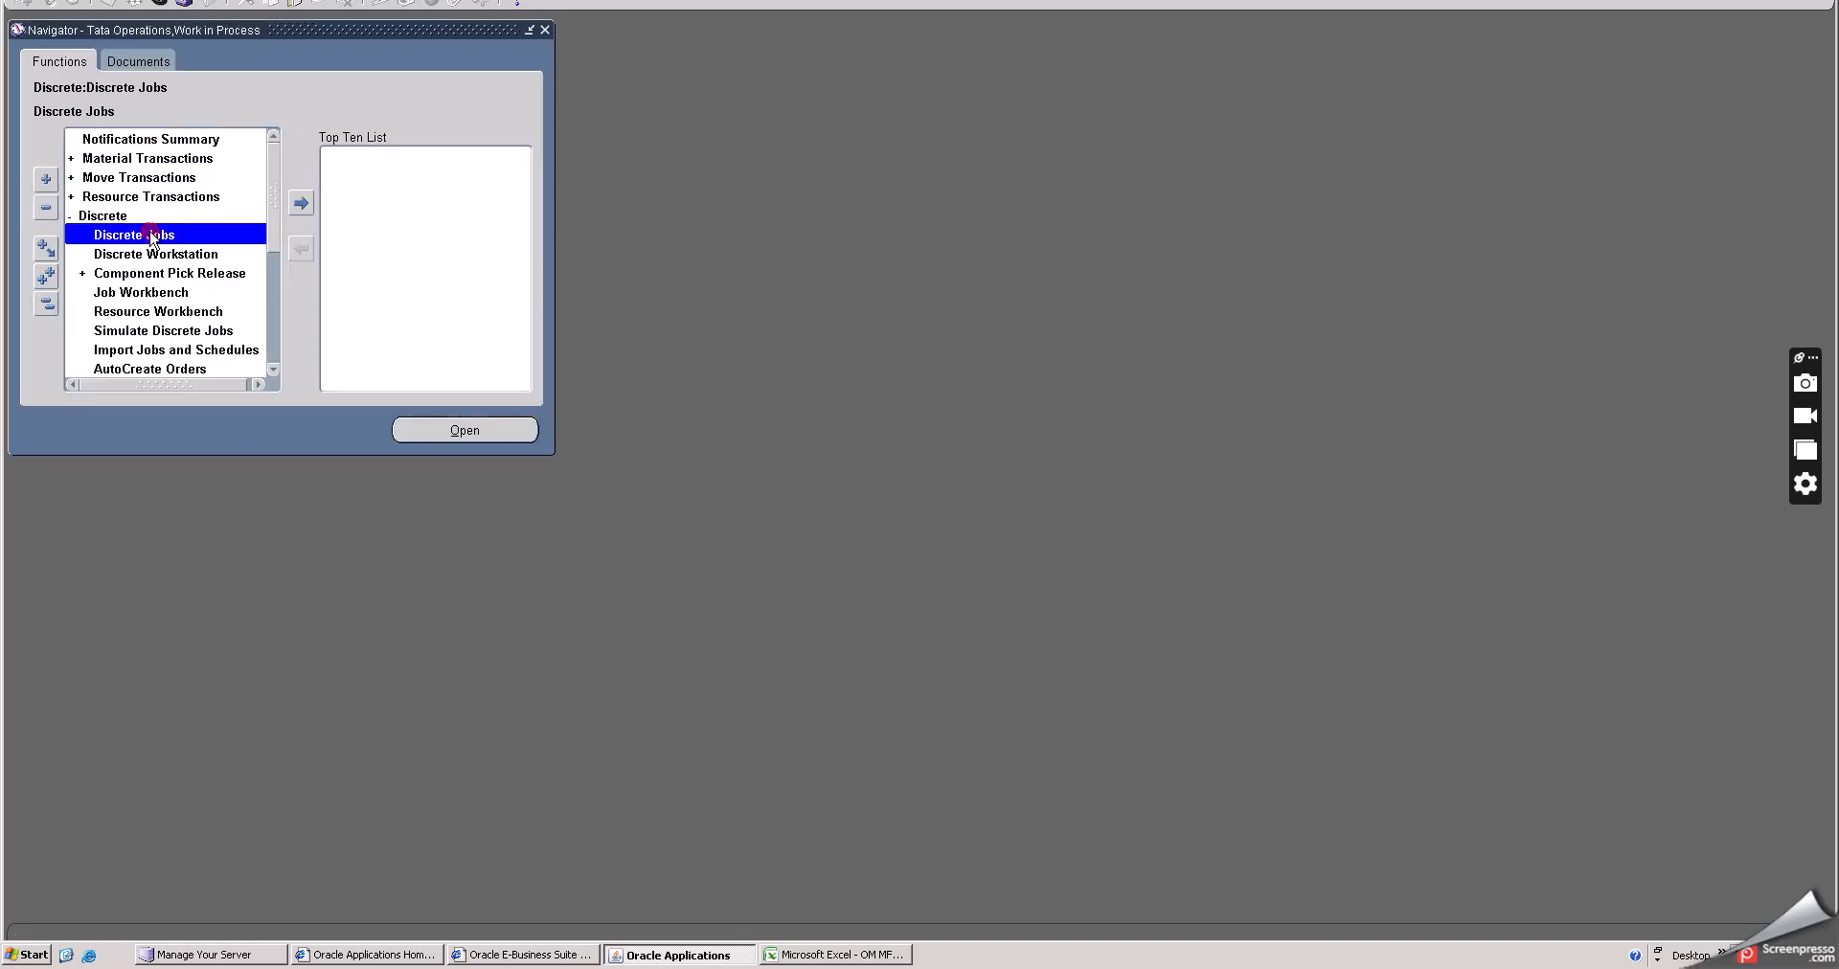
pyautogui.doubleClick(150, 235)
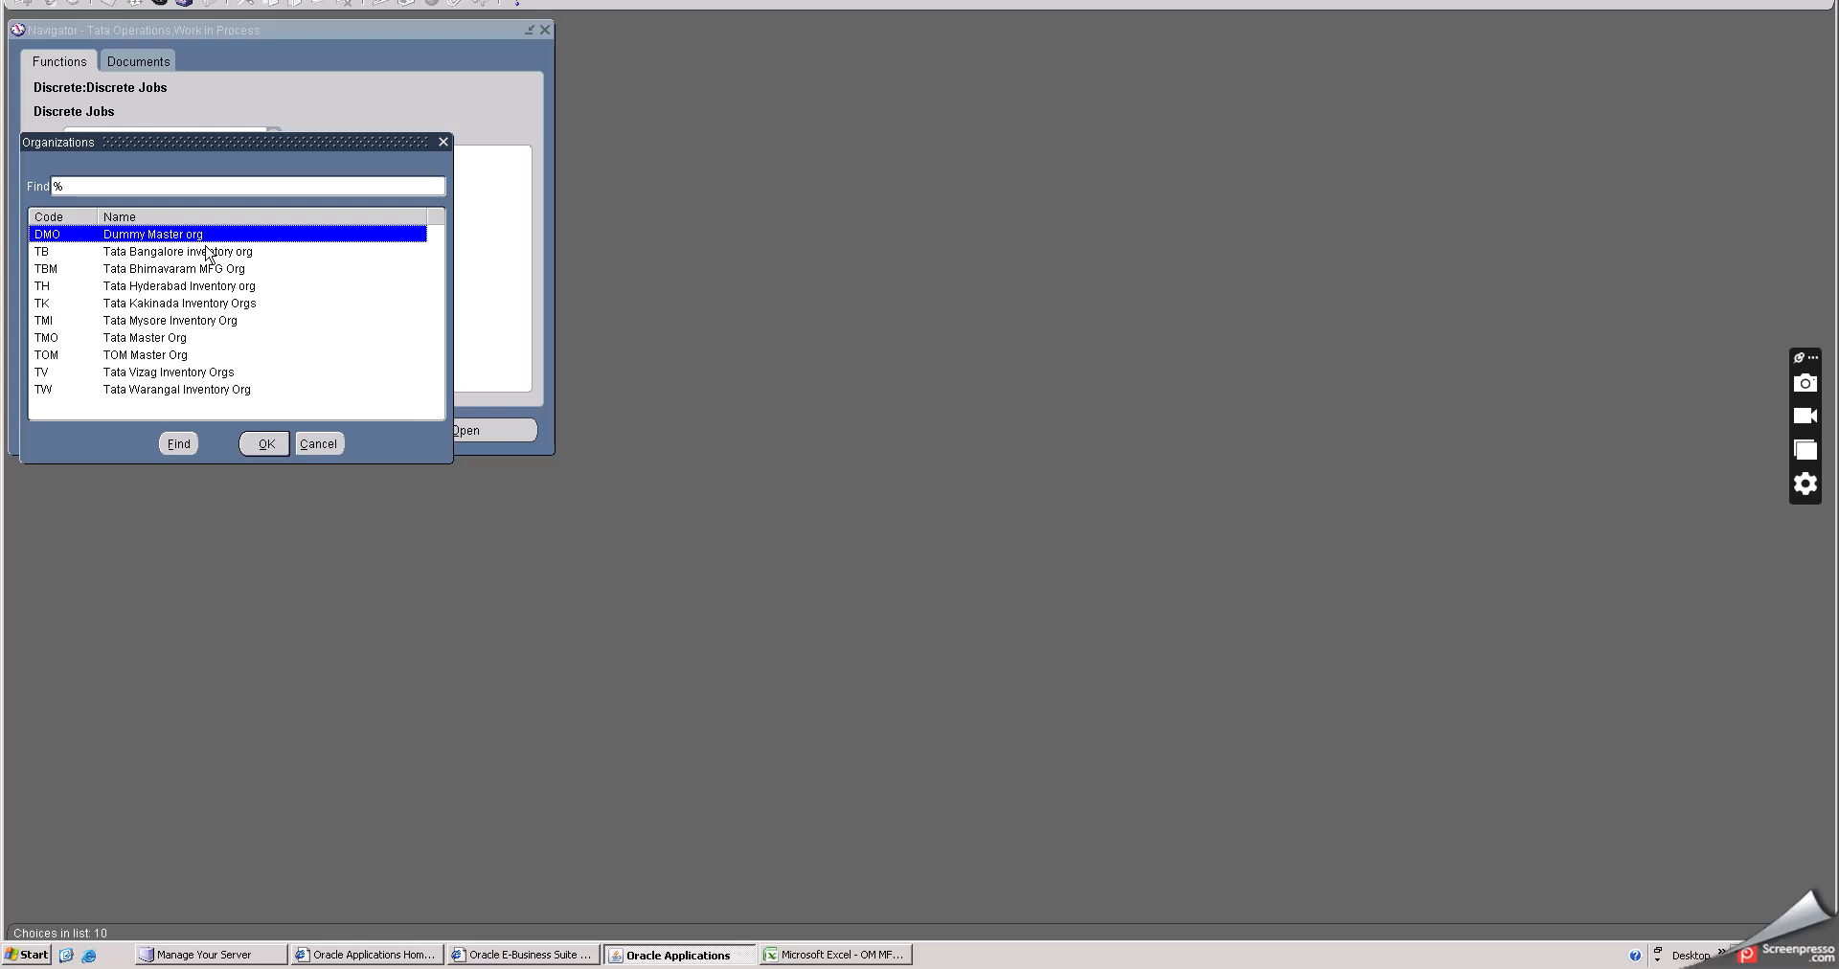
pyautogui.click(158, 285)
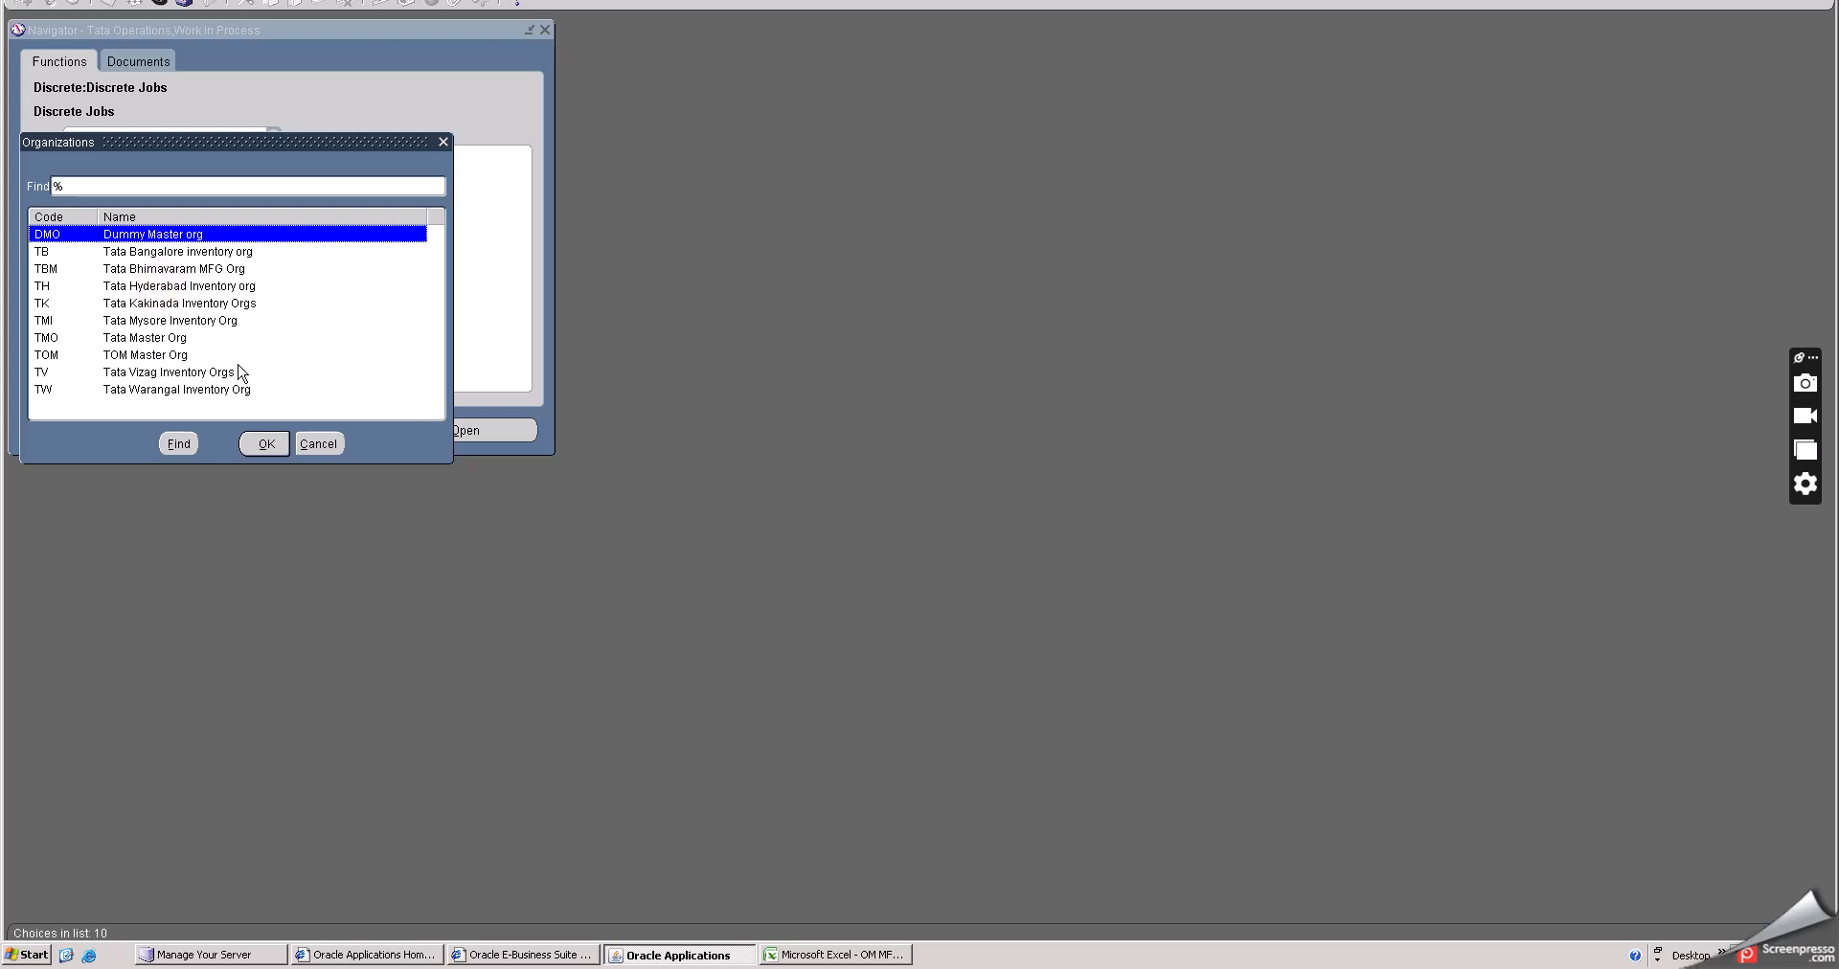
pyautogui.click(263, 444)
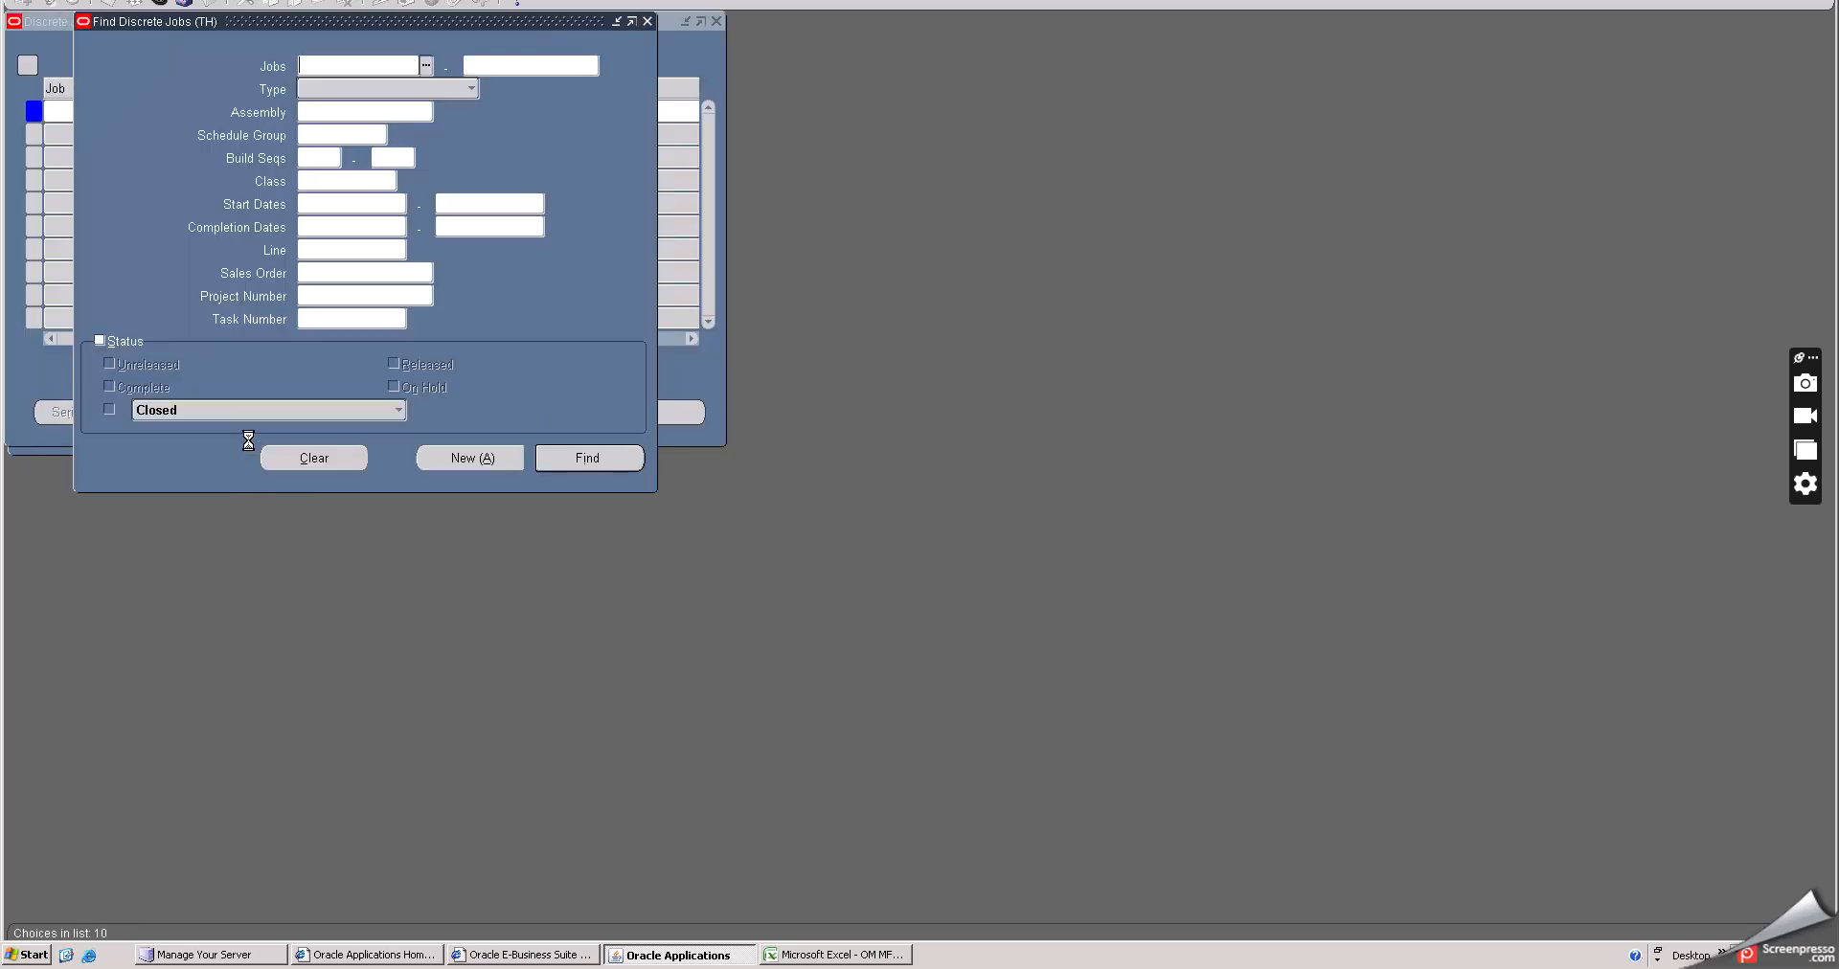
pyautogui.click(466, 458)
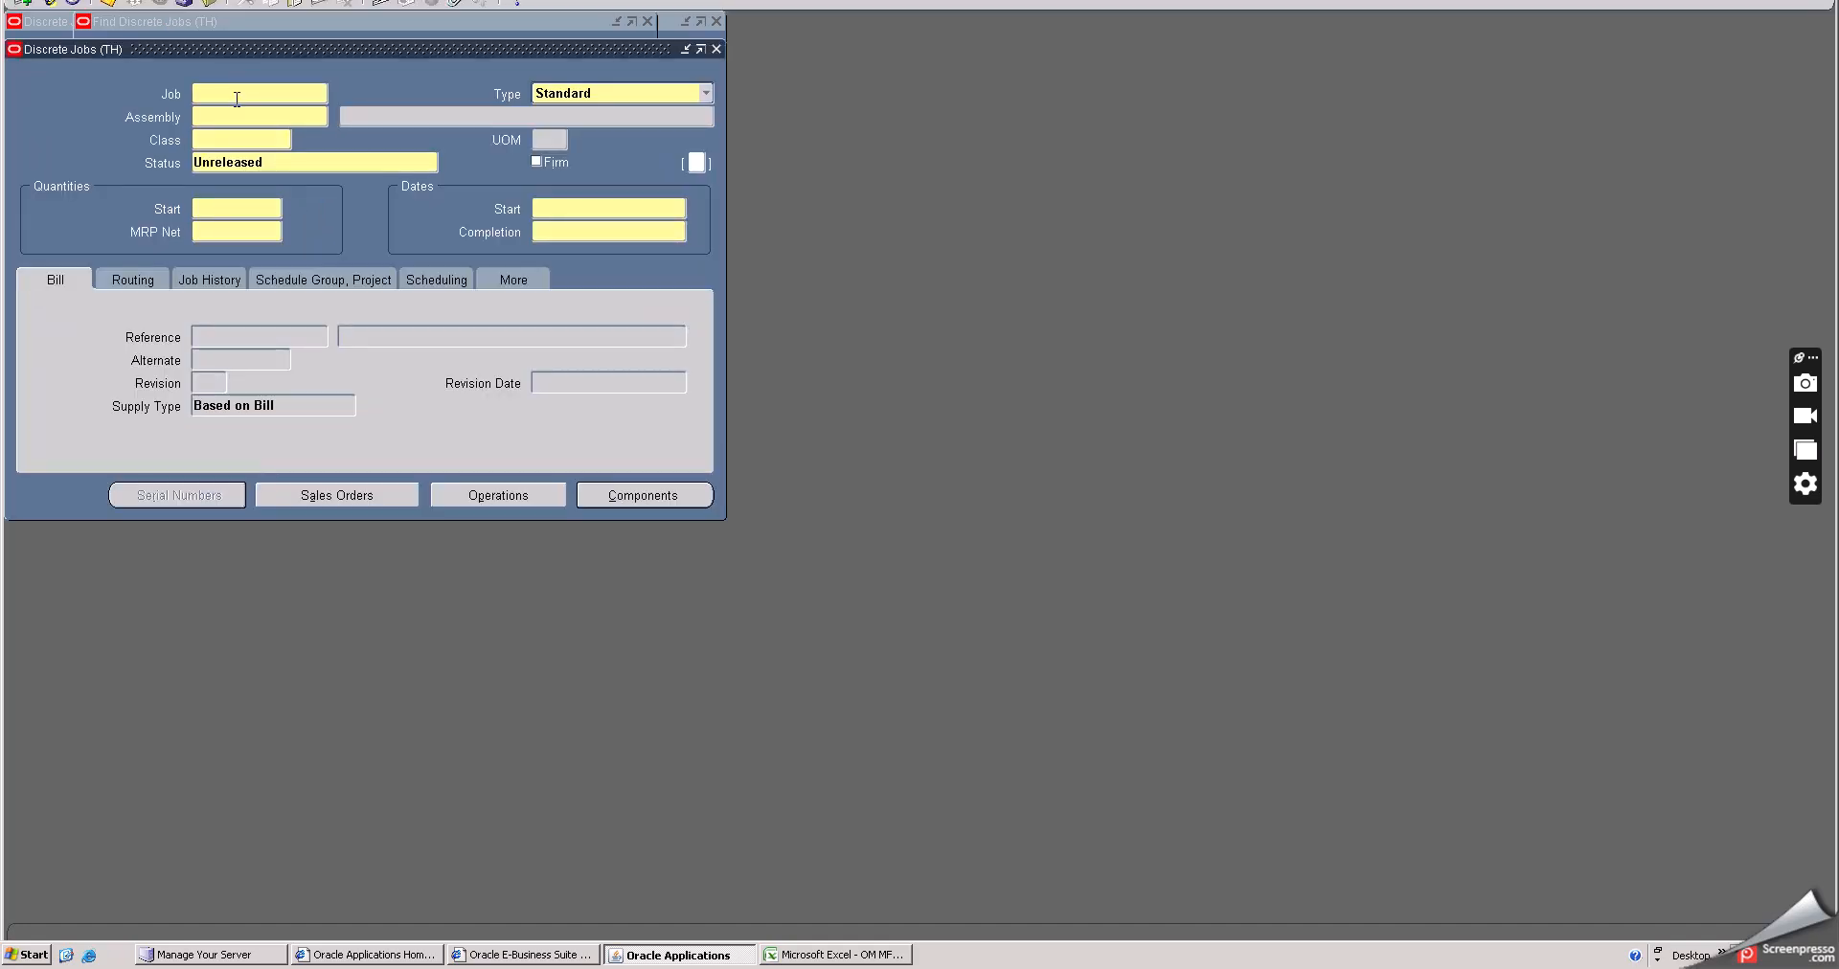
# - Name the job BAJAALT and enter BAJAJ CHETAK EV PREMUIUM as its assembly
pyautogui.write('al')
pyautogui.press('Tab')
pyautogui.click(247, 112)
pyautogui.hotkey('ctrl', 'v')
pyautogui.press('Tab')
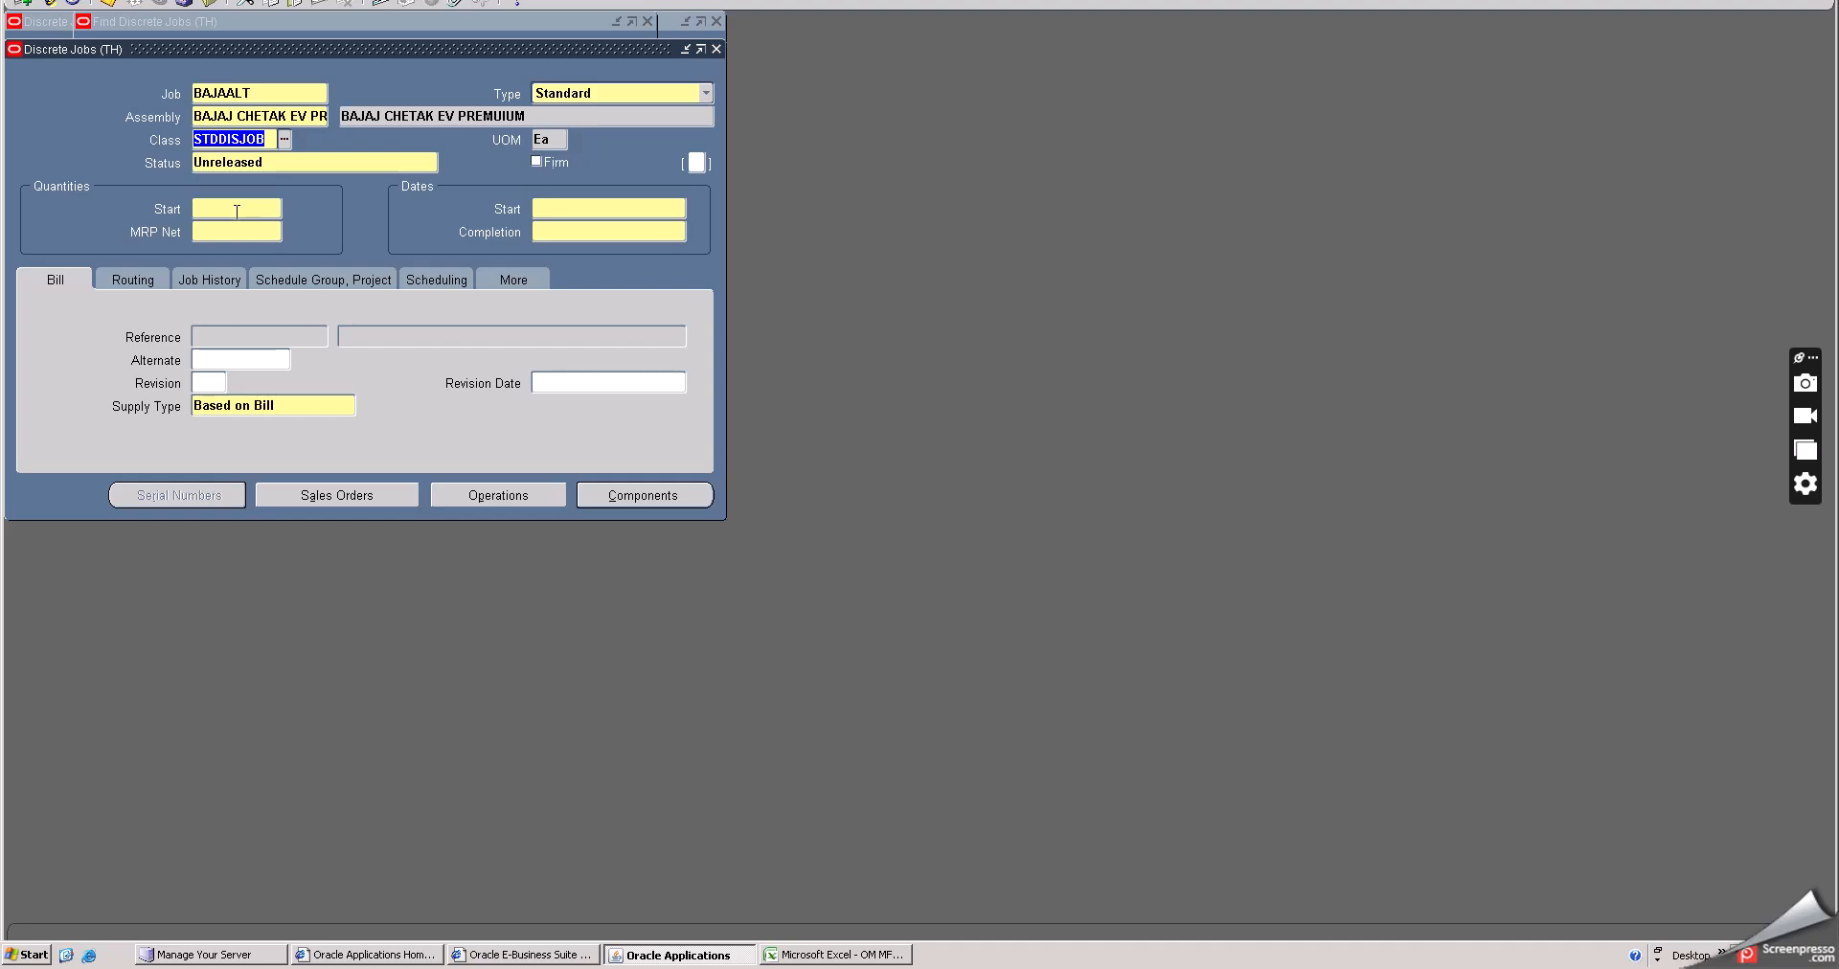
# - Set the job's start quantity to 10 and start date to 26-JUL-2024 00:00:00, and save the job
pyautogui.click(236, 211)
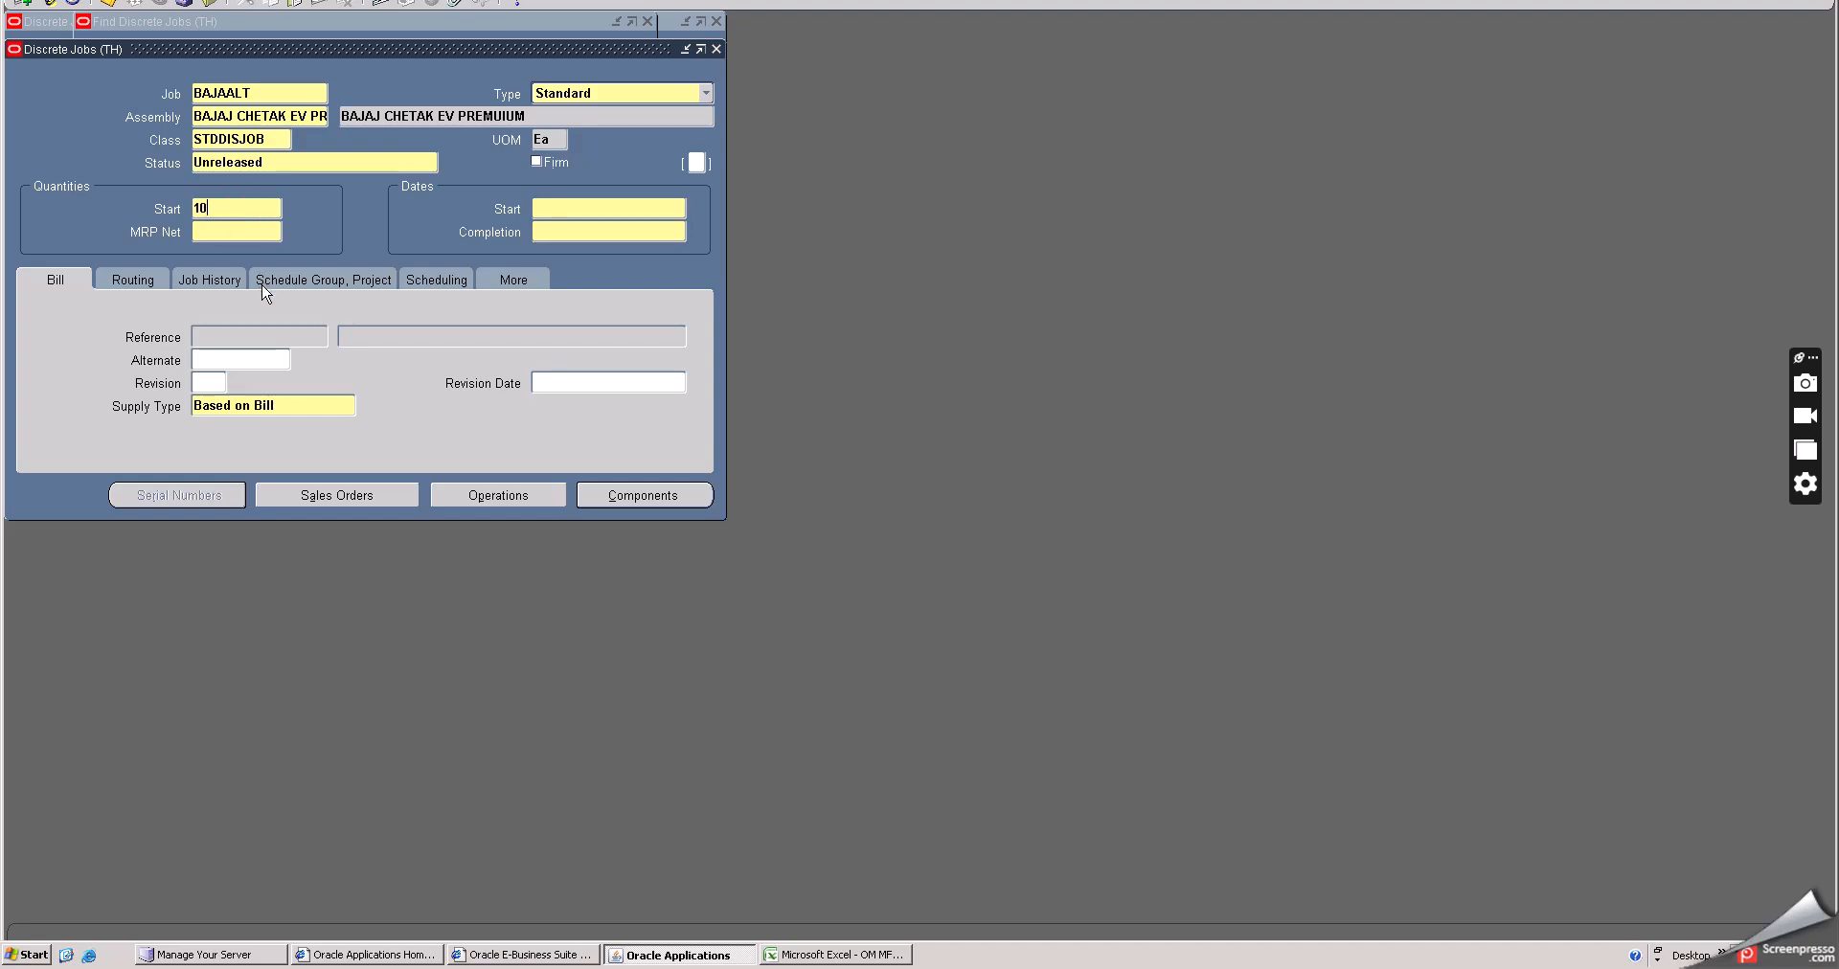
pyautogui.press('Tab')
pyautogui.click(569, 210)
pyautogui.click(678, 209)
pyautogui.click(166, 412)
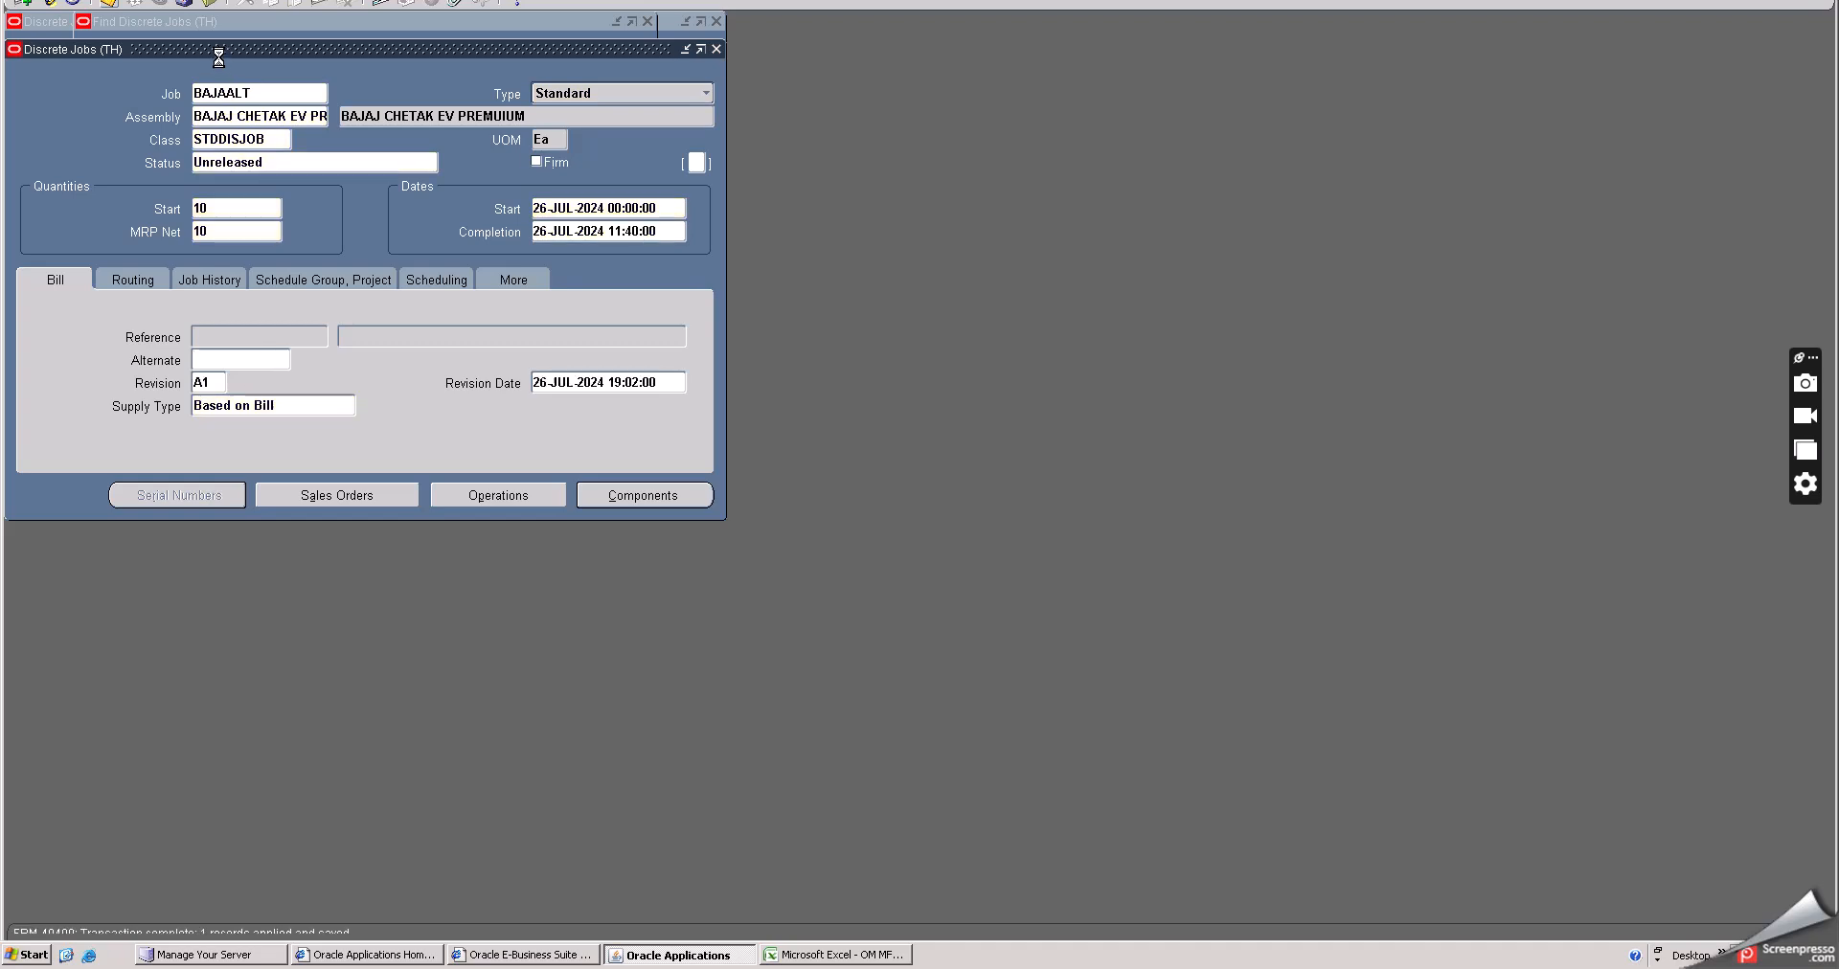
pyautogui.moveTo(209, 48); pyautogui.dragTo(346, 99)
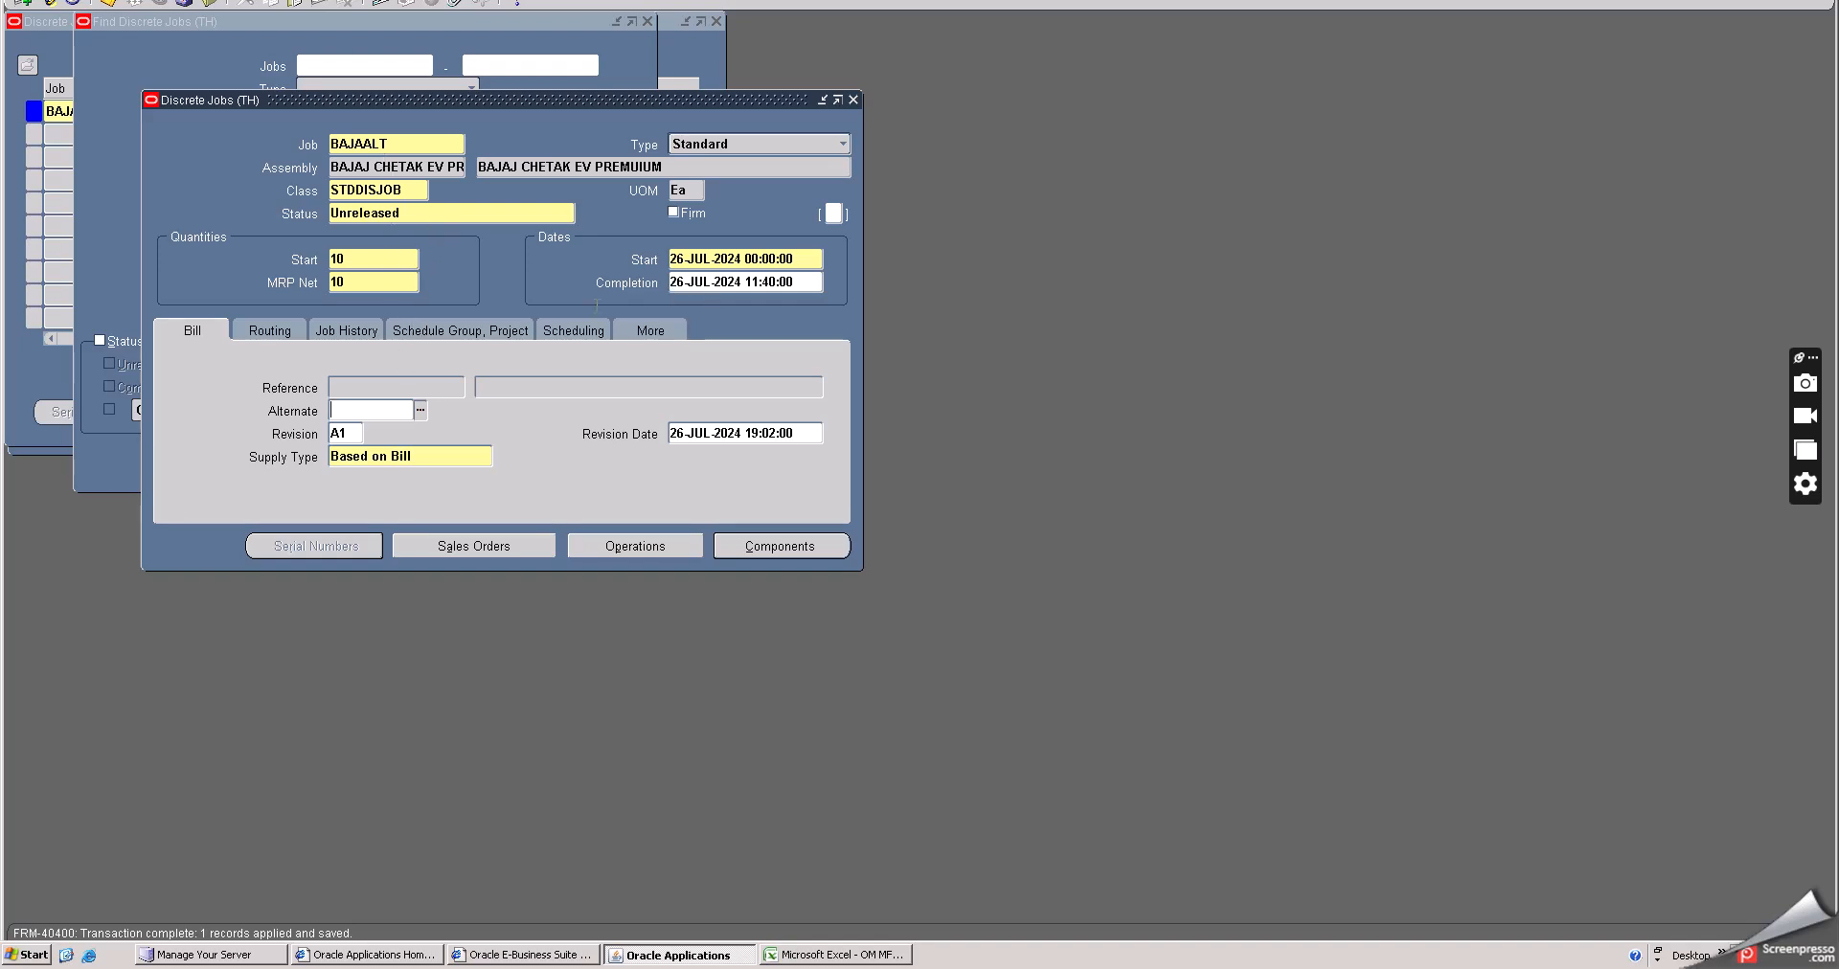
# - Set the job's completion subinventory to Scrap AC in its routing details and save the job
pyautogui.click(263, 331)
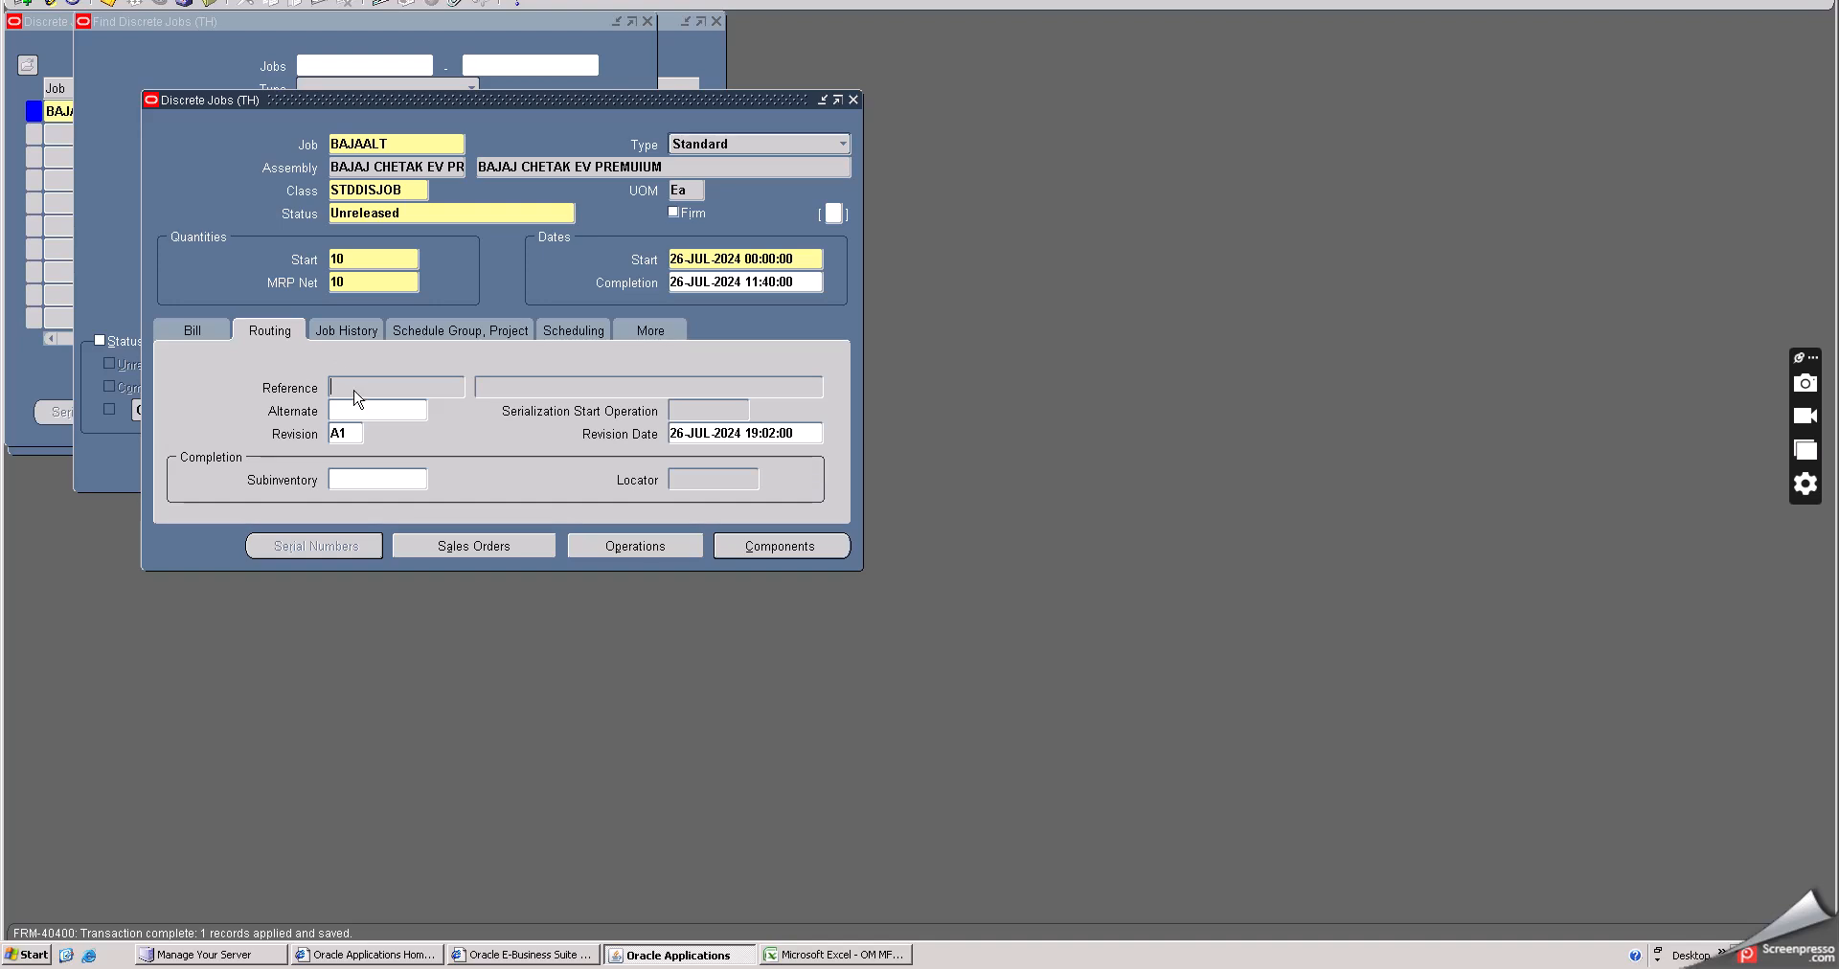
pyautogui.click(354, 433)
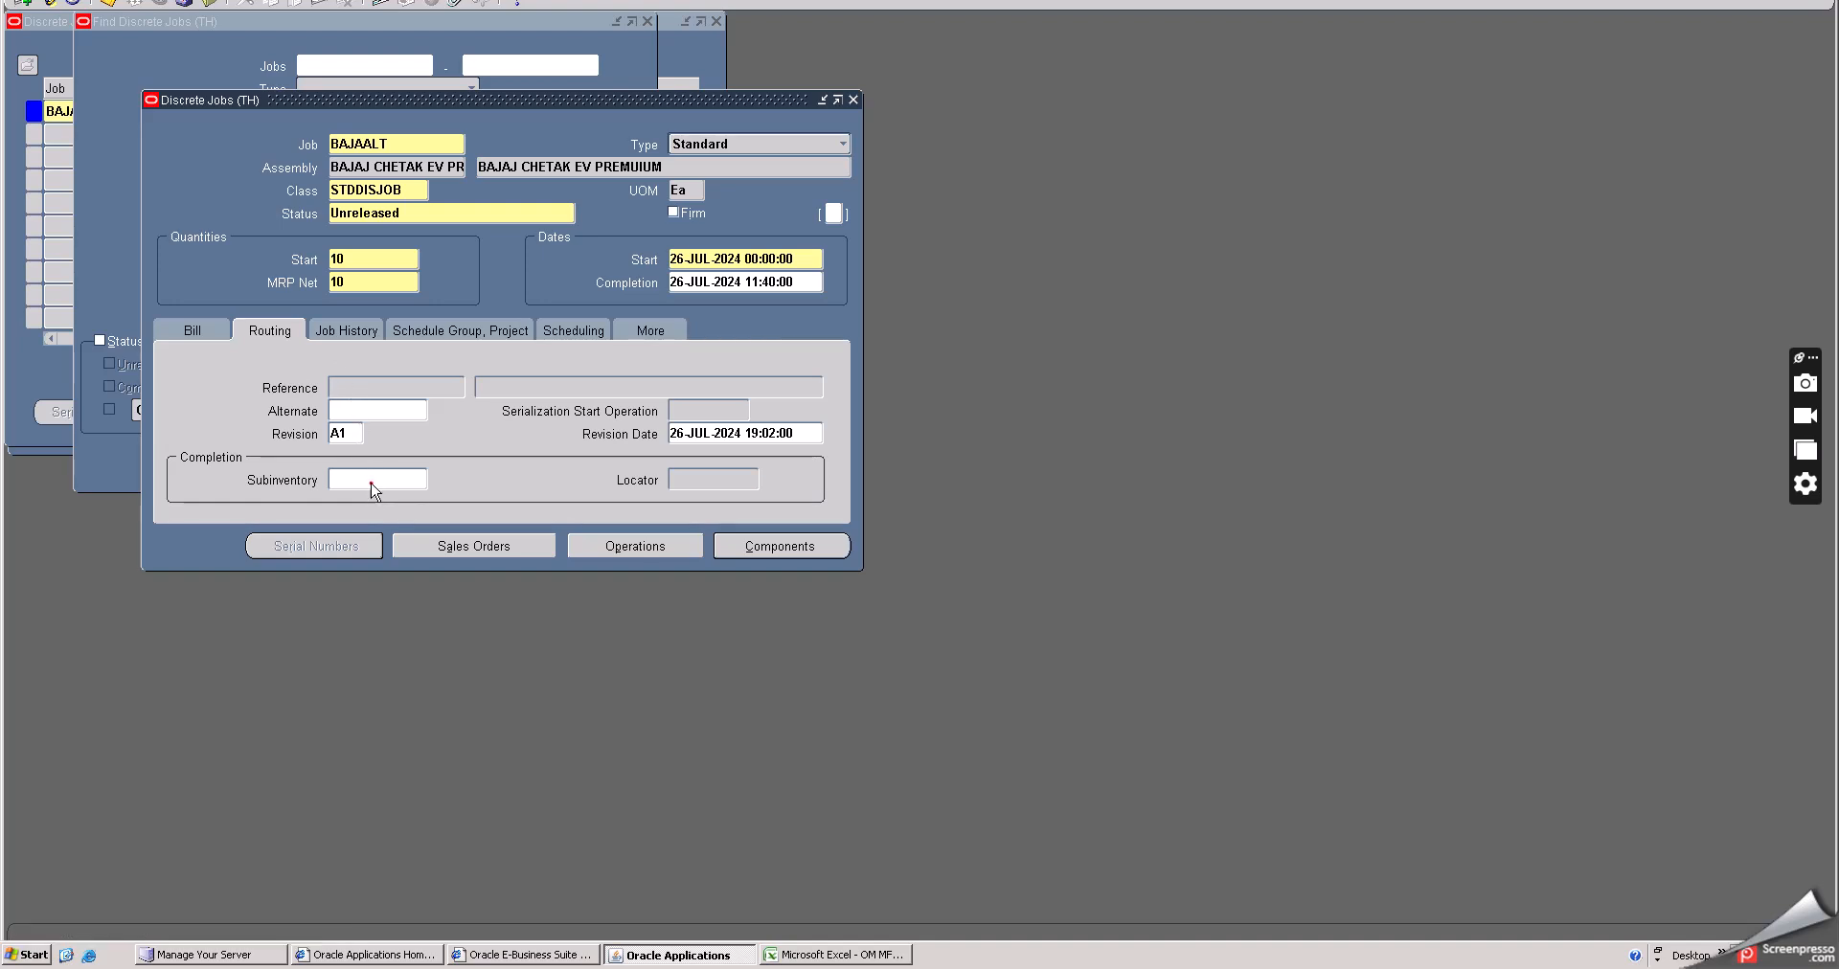
pyautogui.click(418, 487)
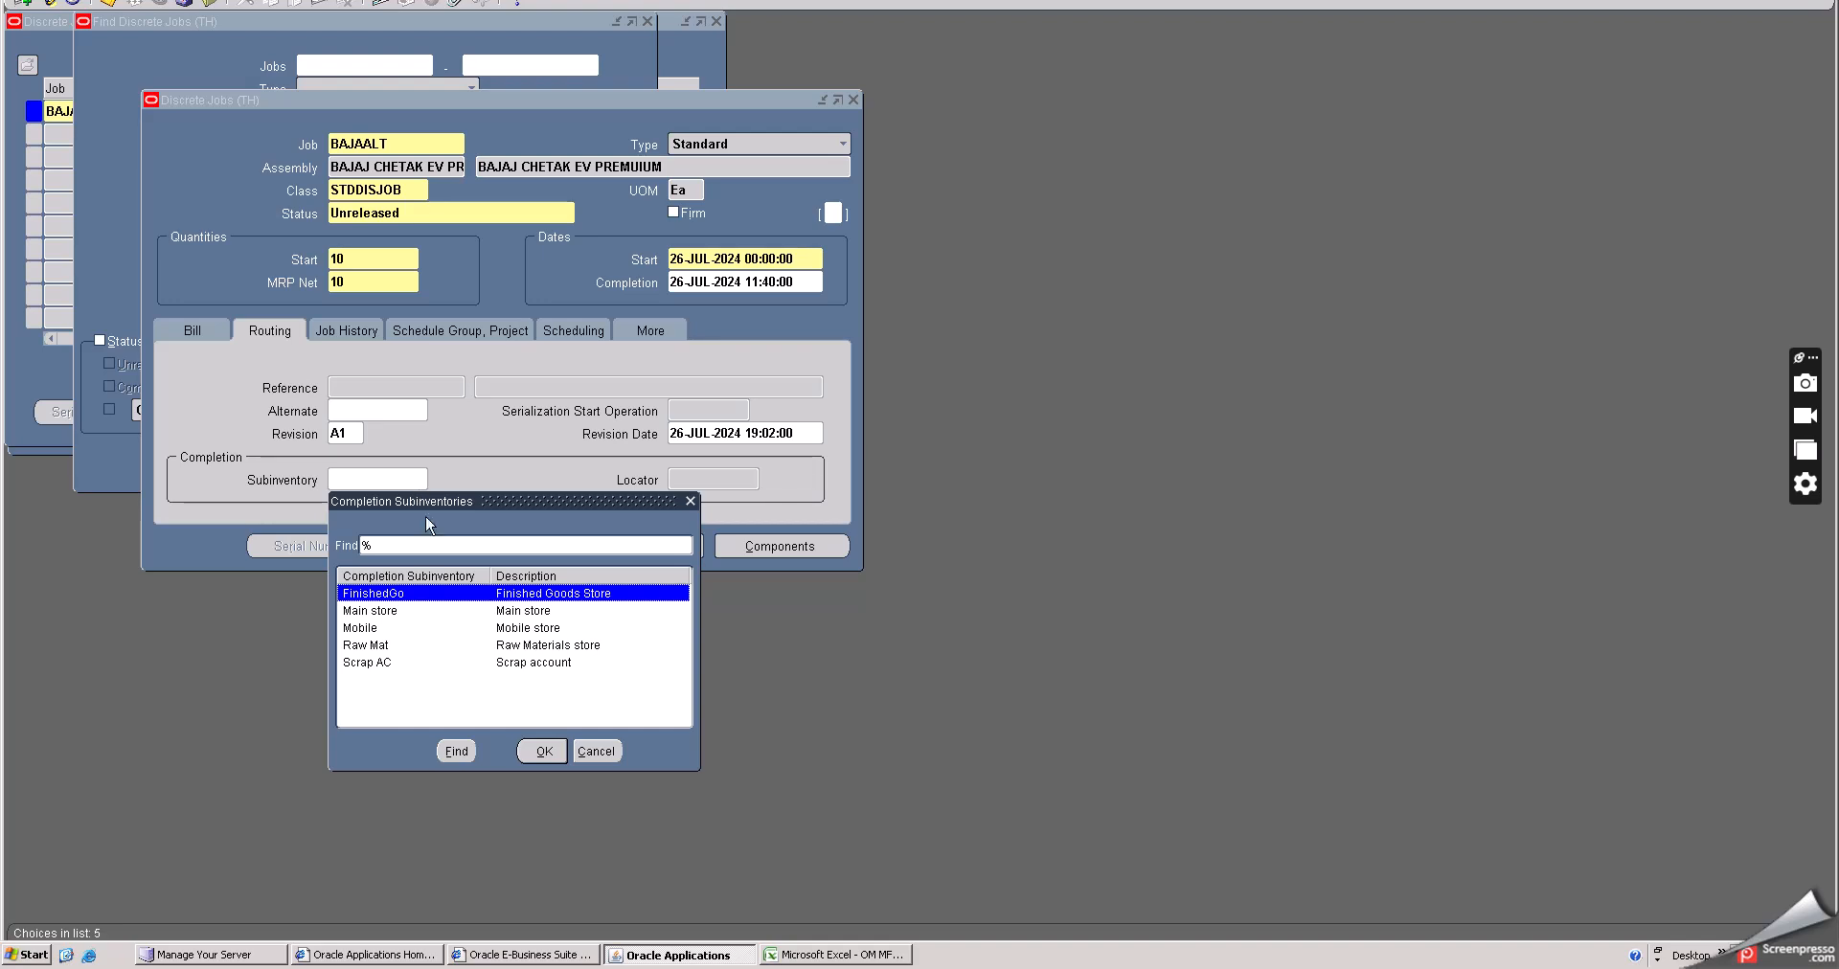
pyautogui.click(377, 663)
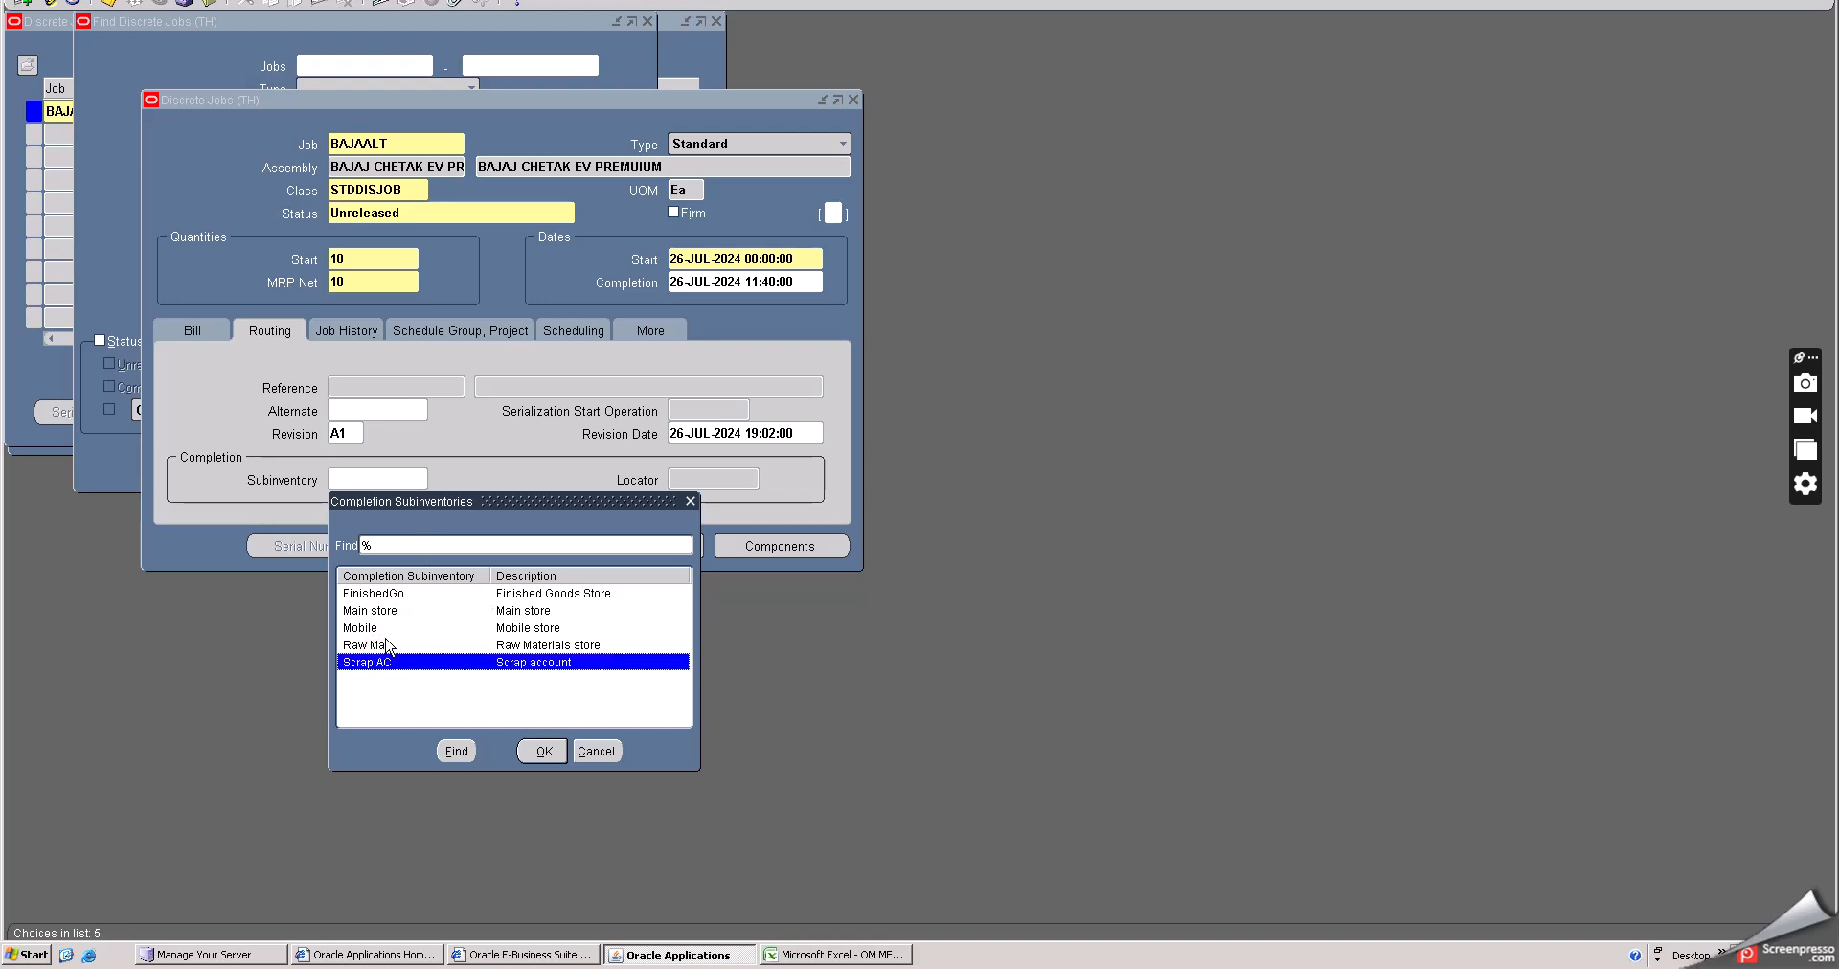
pyautogui.click(543, 751)
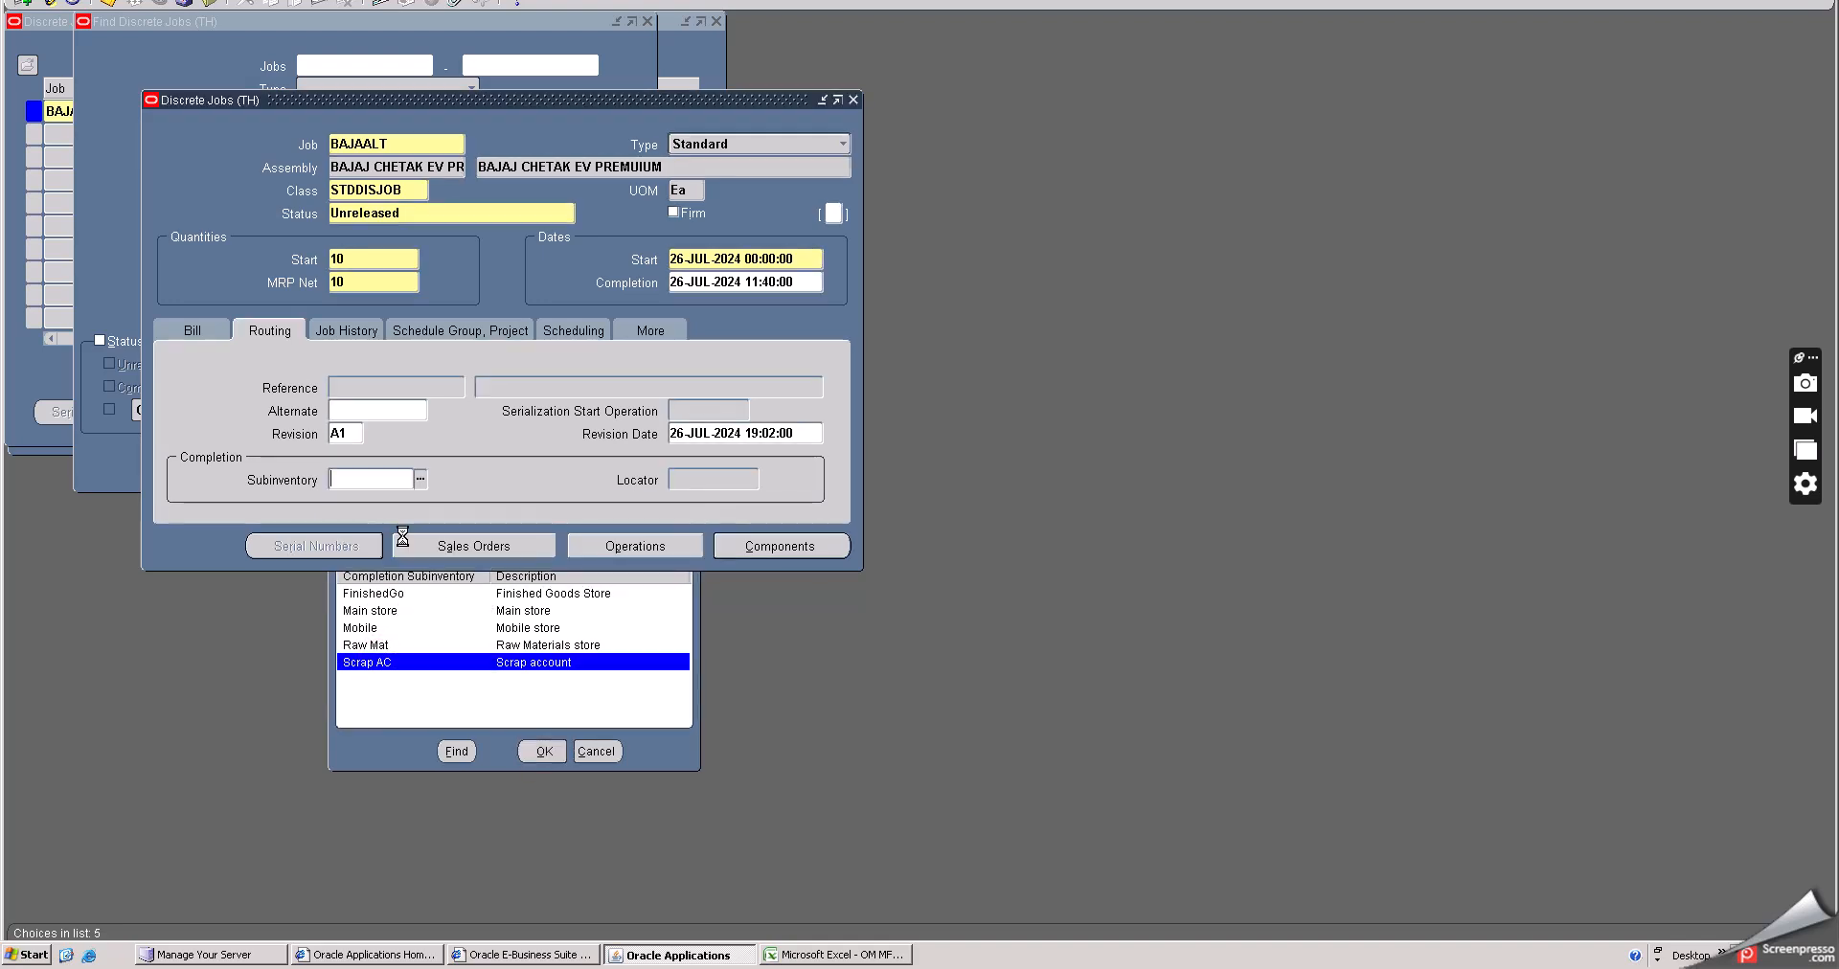
pyautogui.click(265, 330)
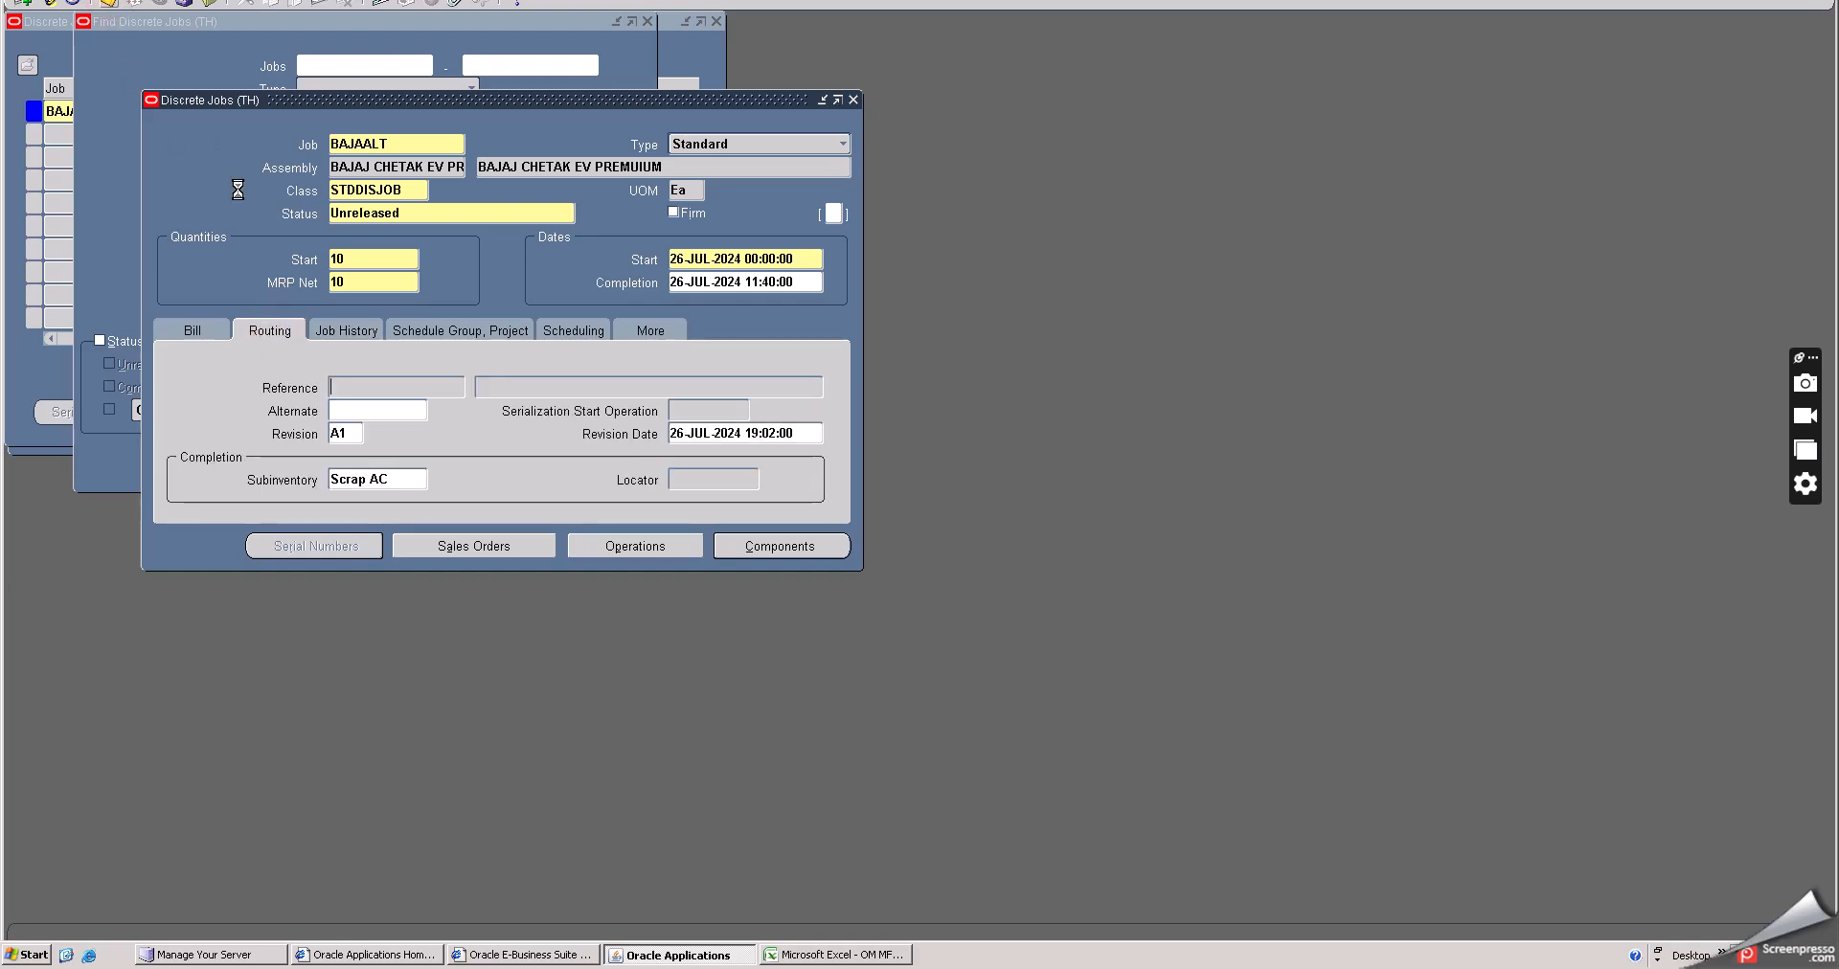
pyautogui.hotkey('ctrl', 's')
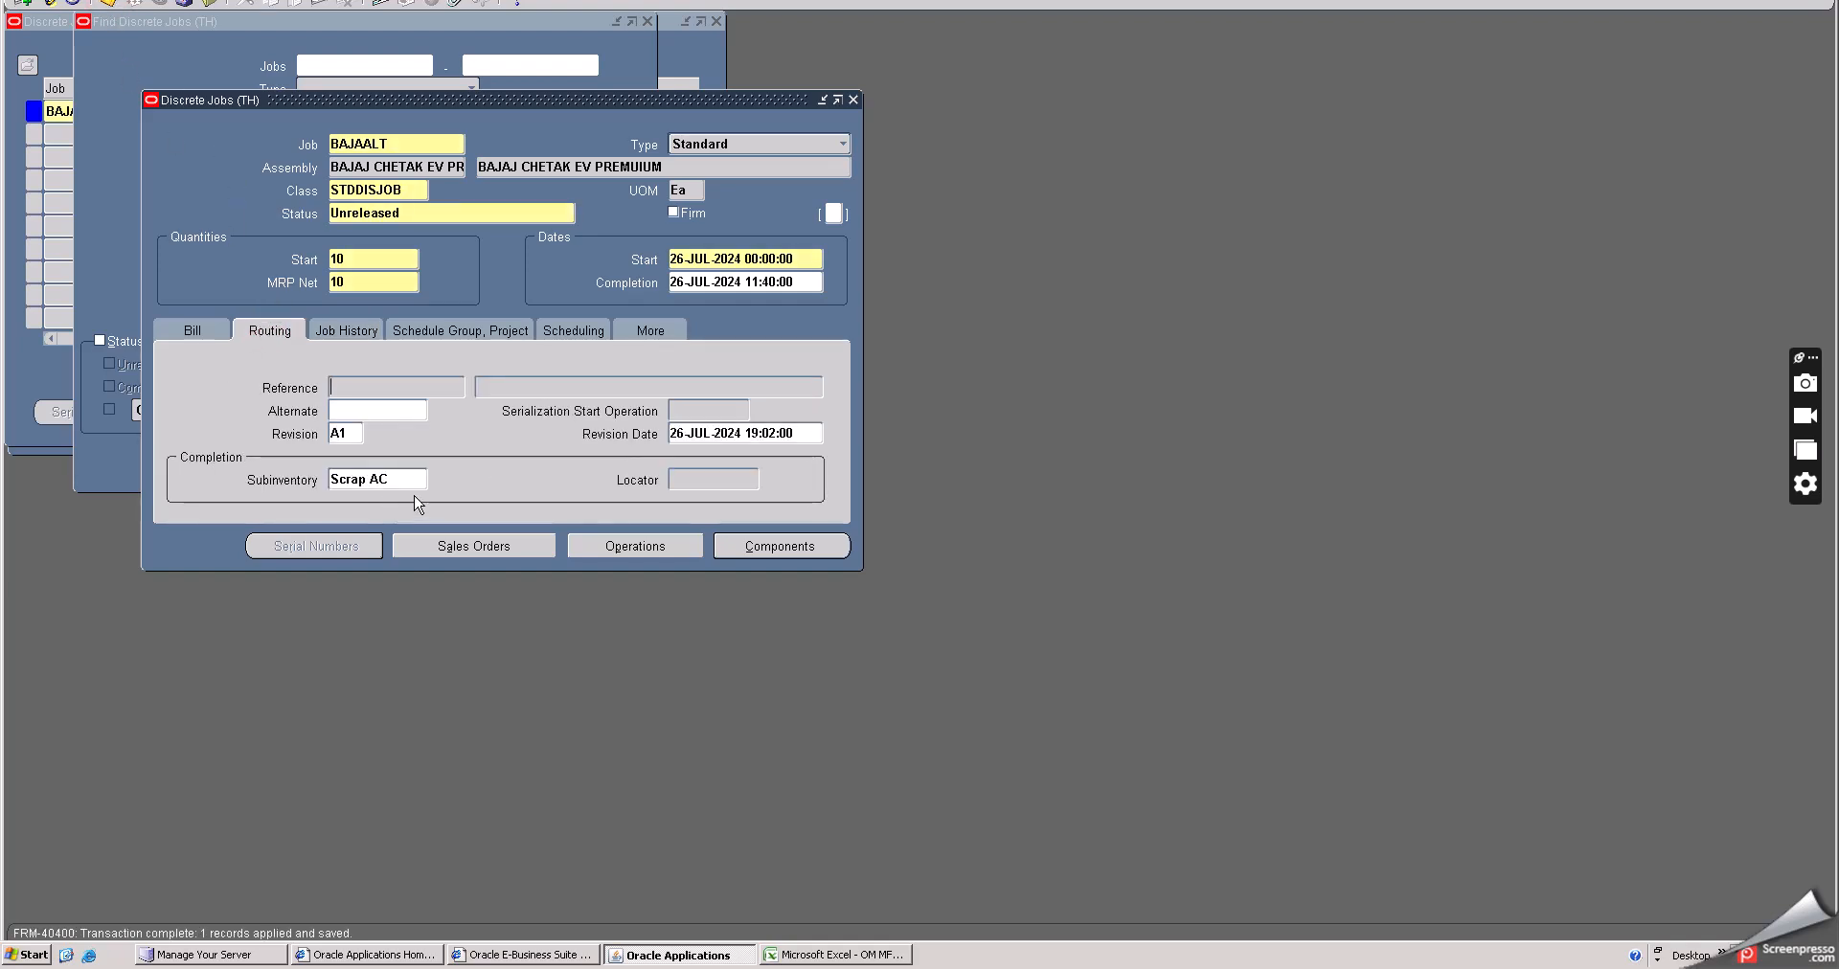
# - Assign the alternate bill BAJA-A2 to the BAJAALT job and save the job
pyautogui.click(360, 334)
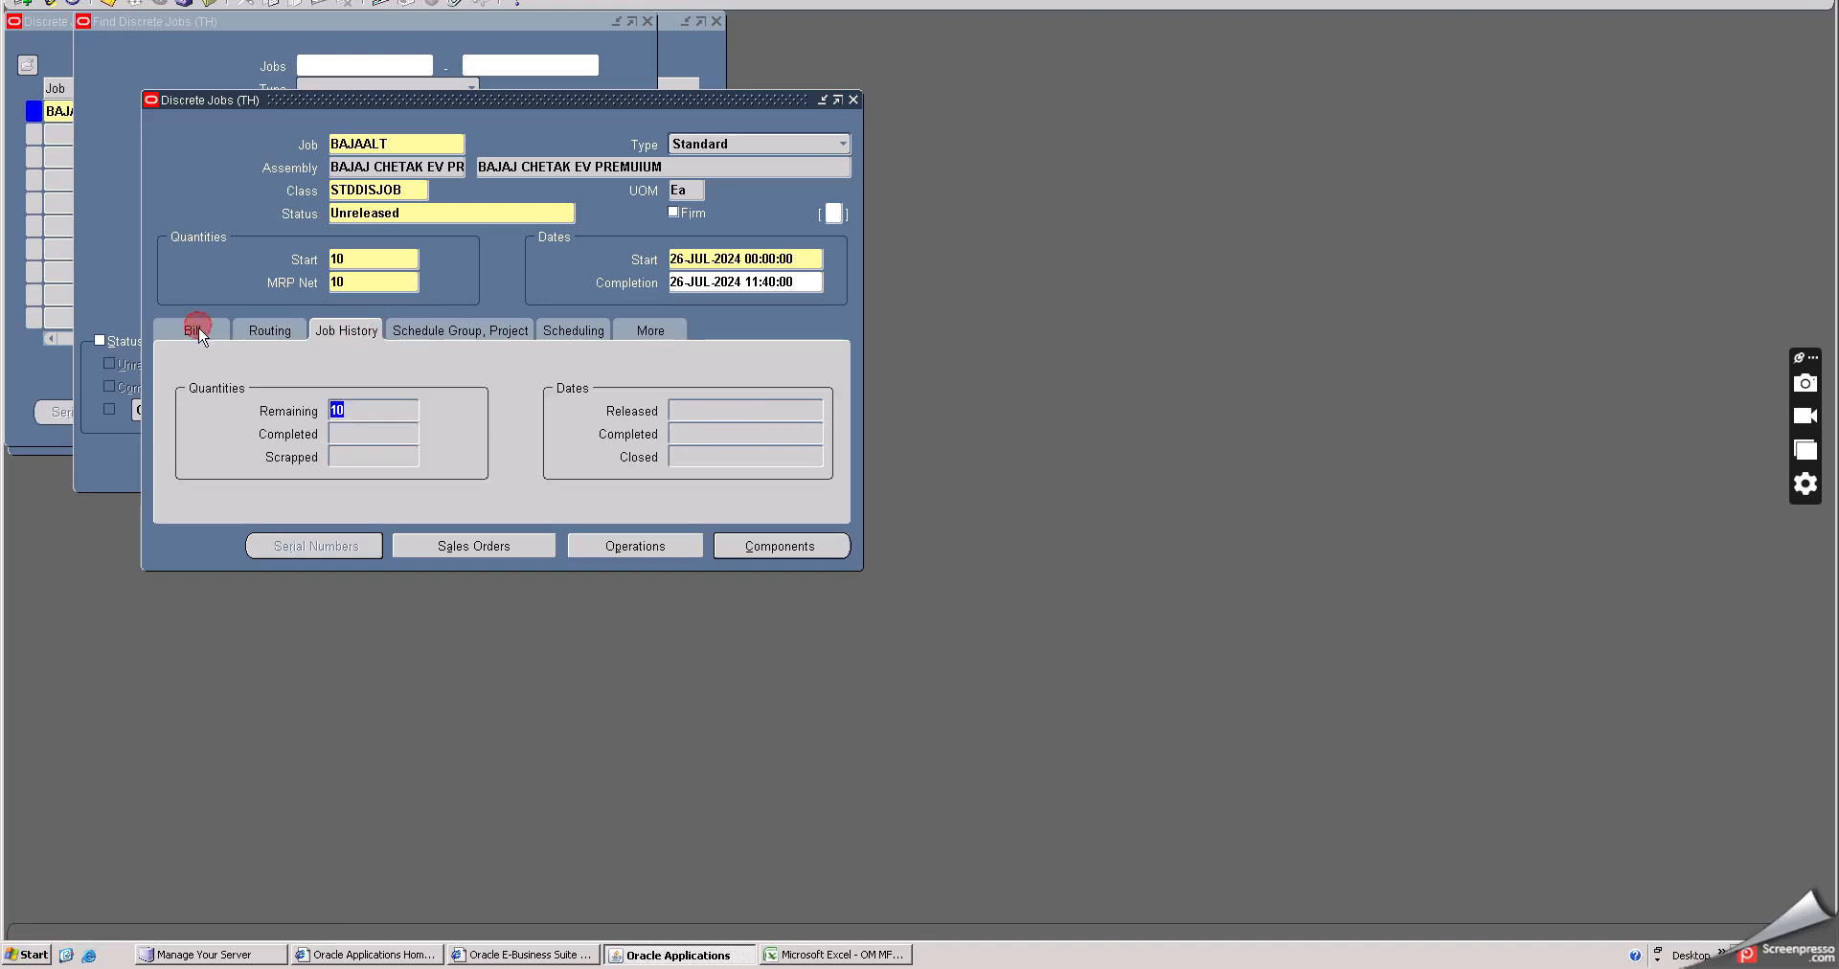
pyautogui.click(199, 332)
pyautogui.click(370, 411)
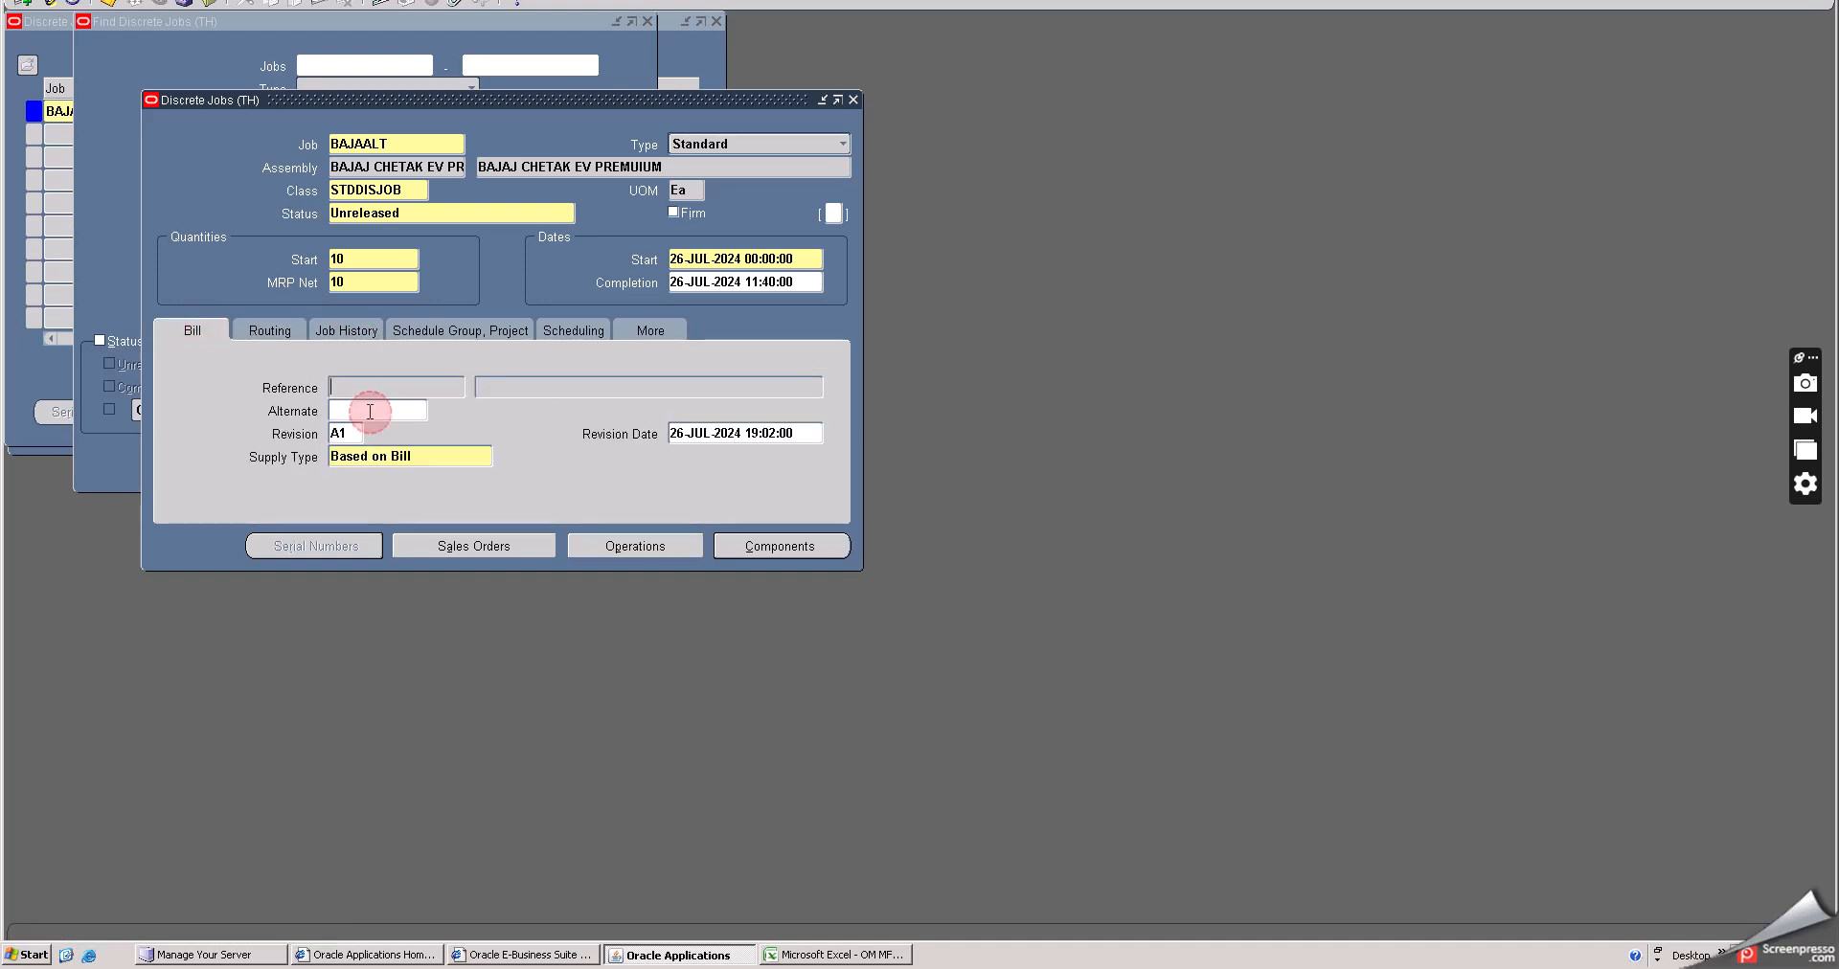
pyautogui.click(419, 410)
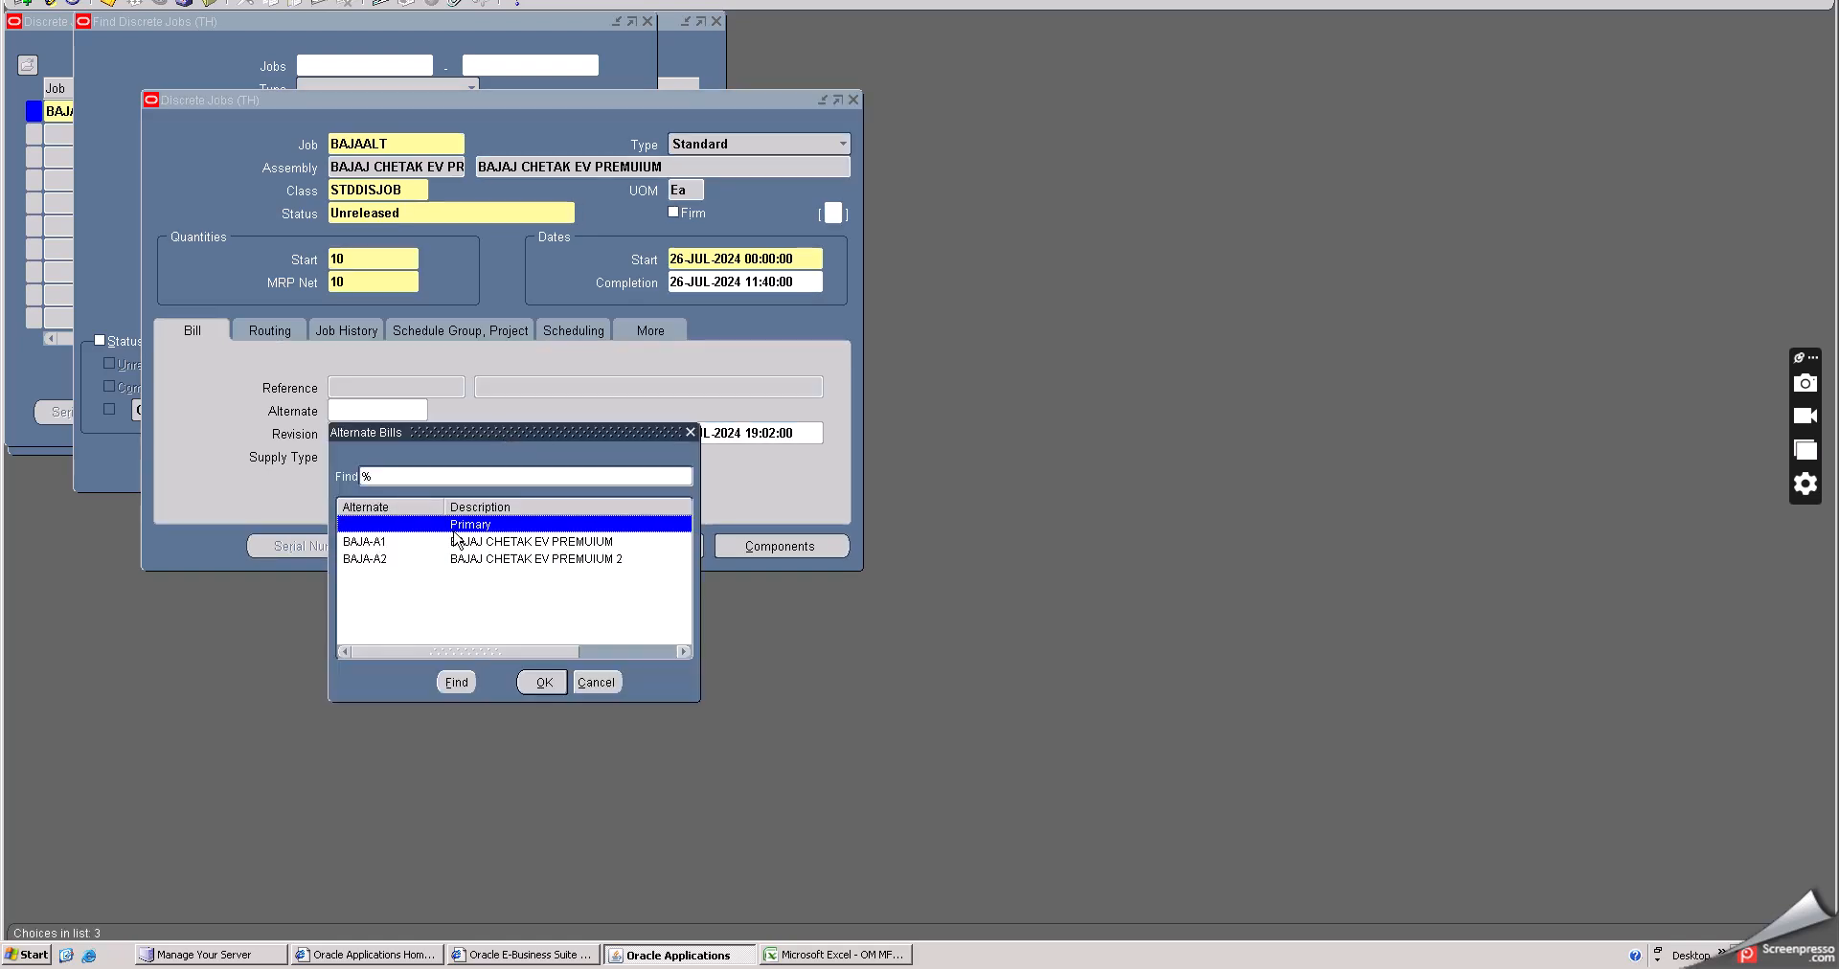
pyautogui.click(503, 543)
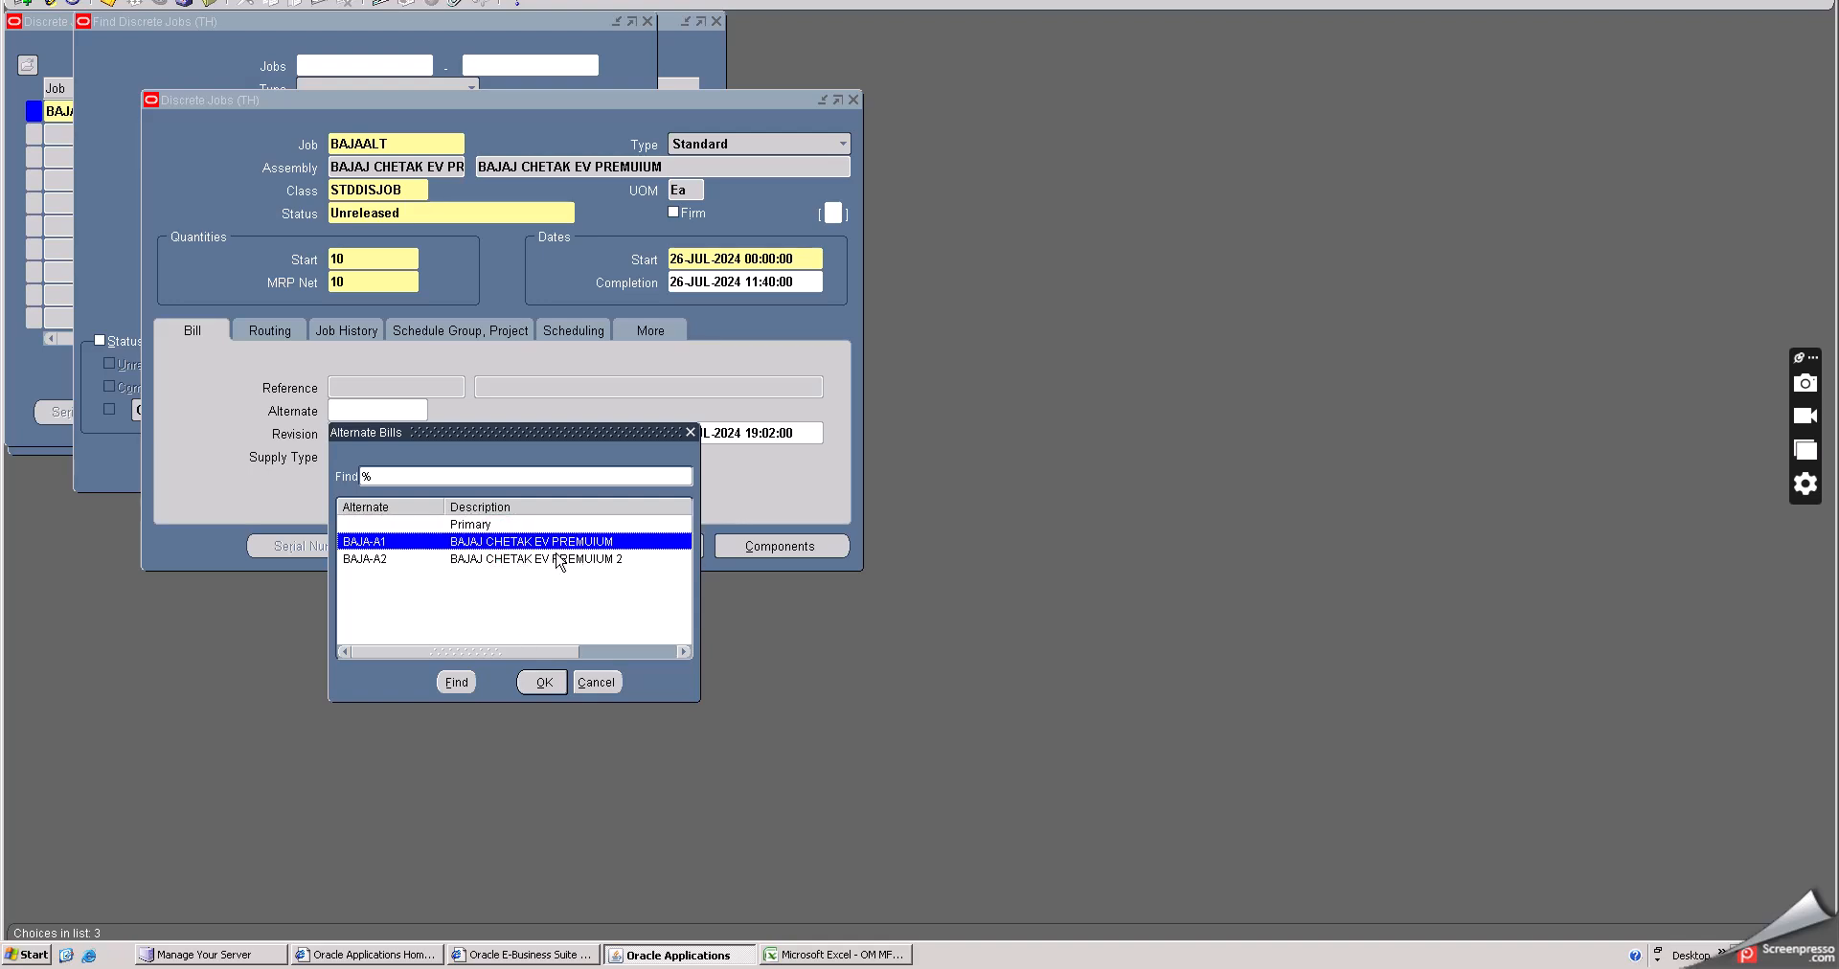
pyautogui.click(526, 559)
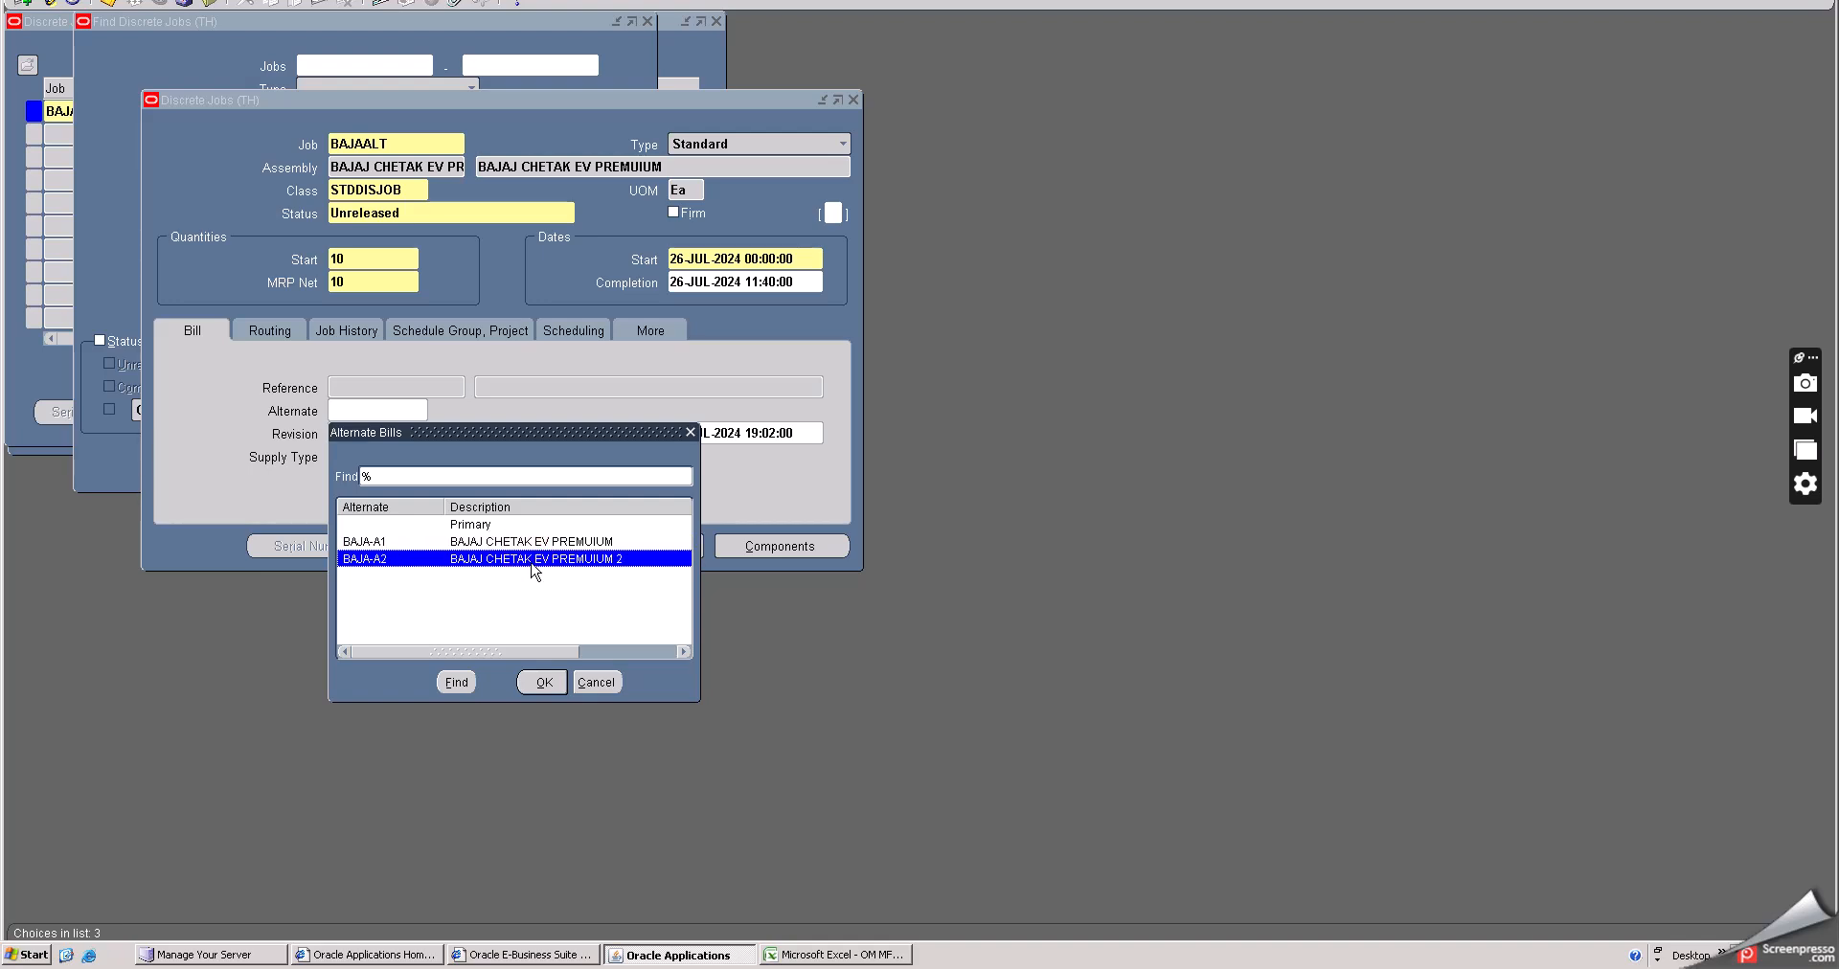
pyautogui.click(542, 682)
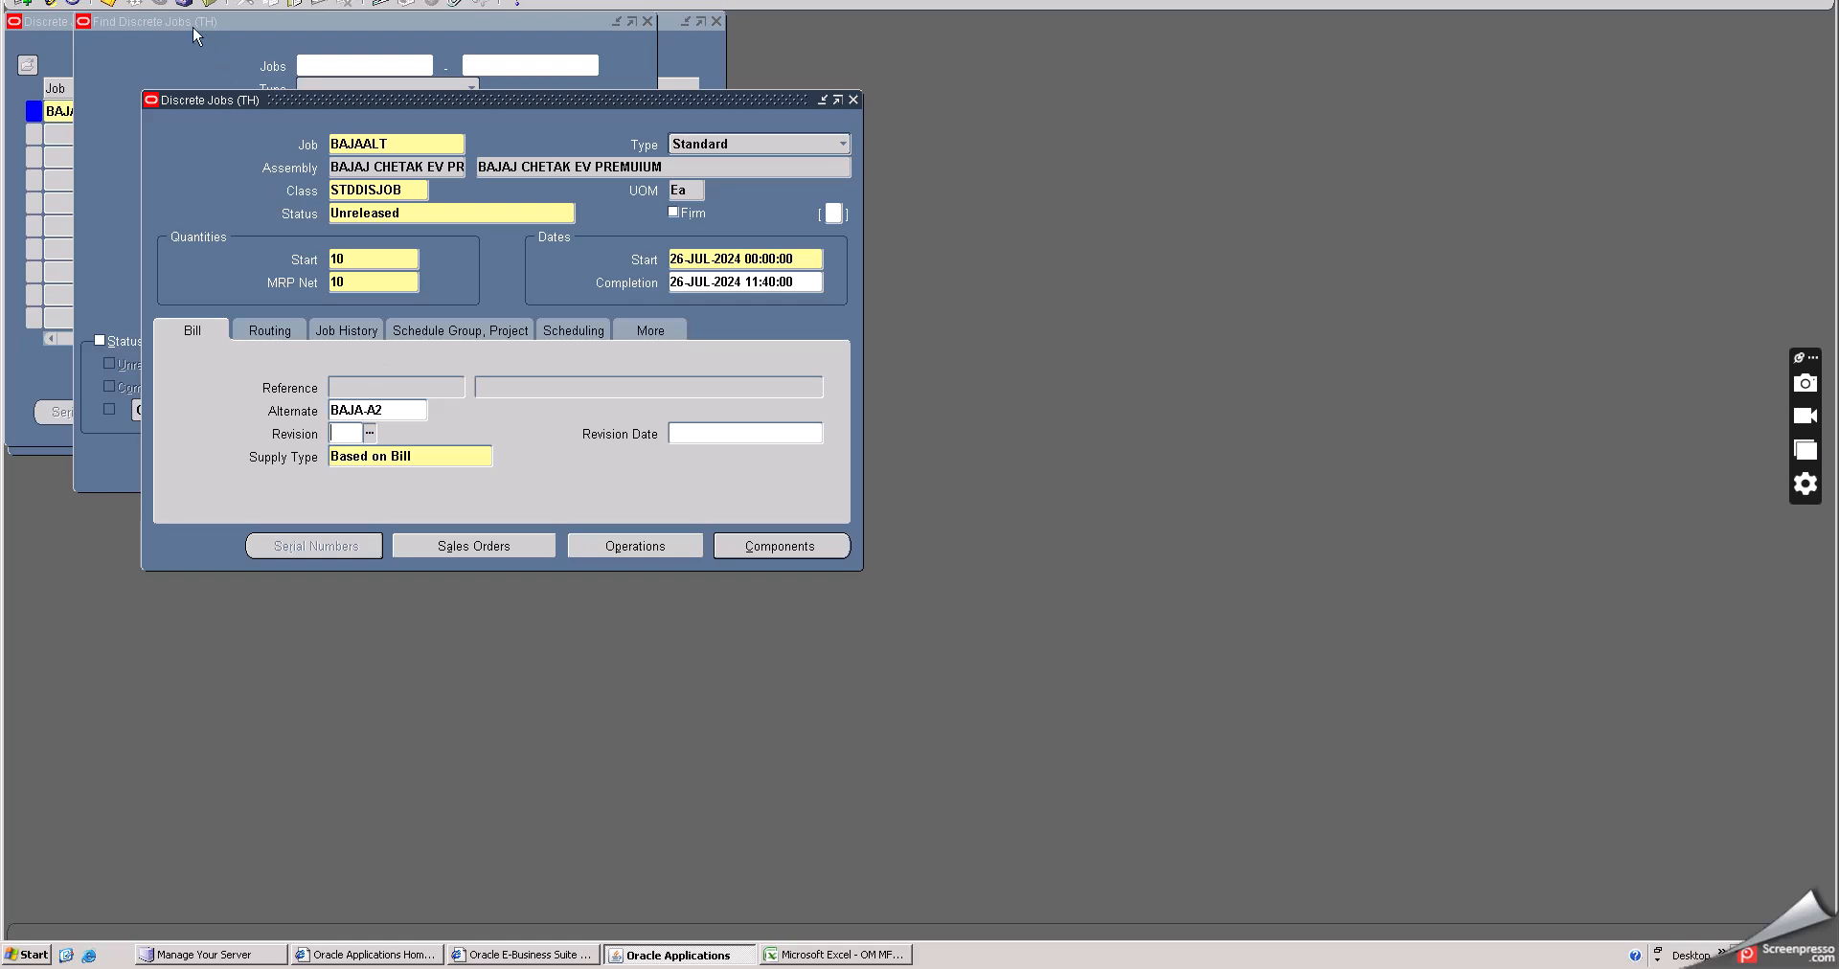
pyautogui.click(110, 4)
# - Review the BAJAALT job's routing details, save the job and close its window
pyautogui.click(272, 330)
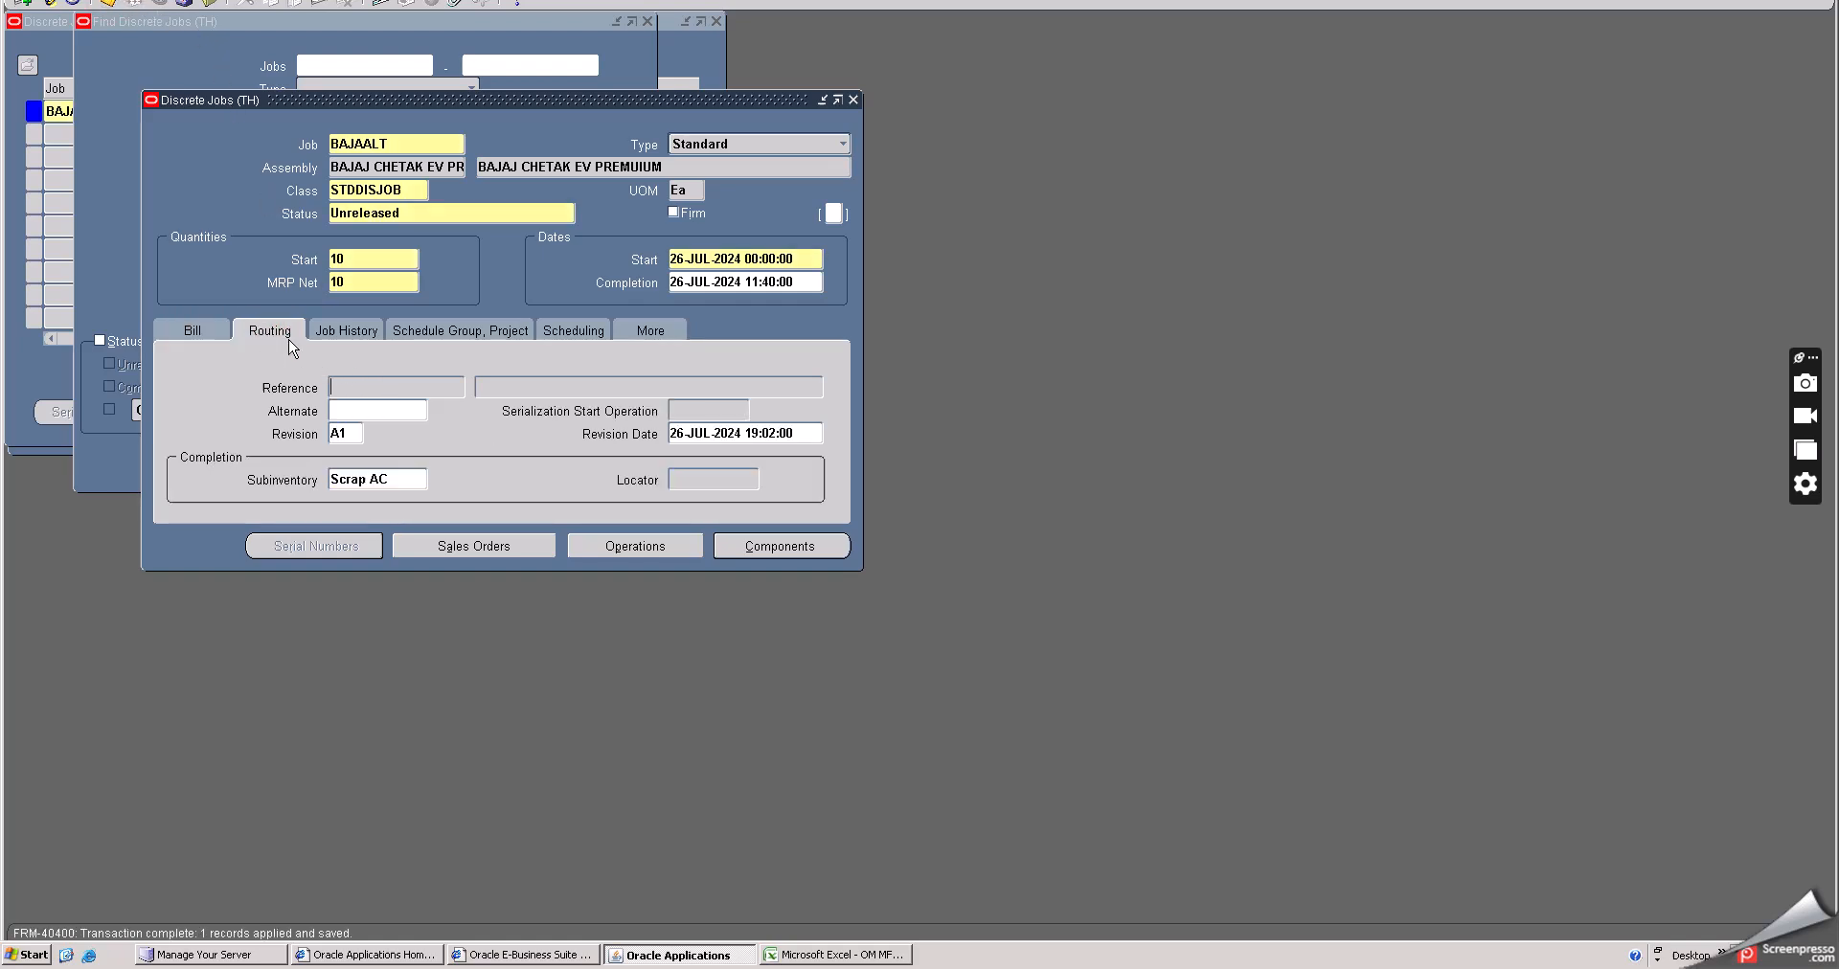
pyautogui.click(373, 408)
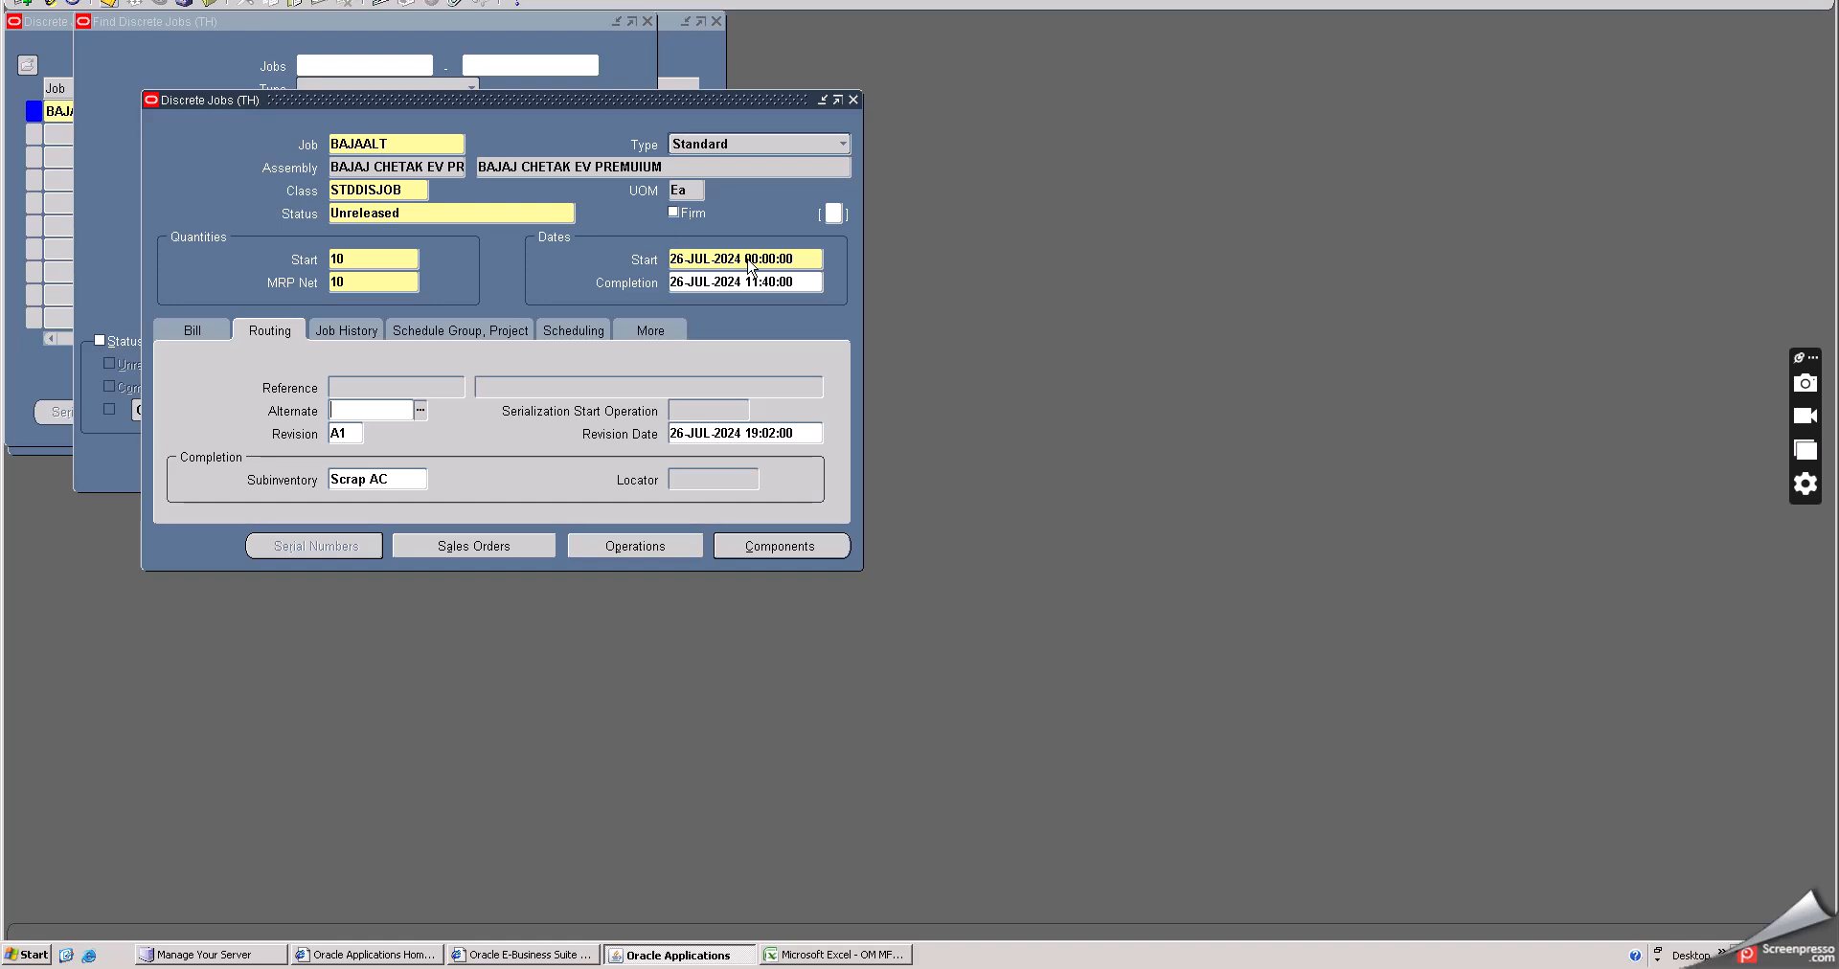
pyautogui.hotkey('ctrl', 's')
pyautogui.click(852, 99)
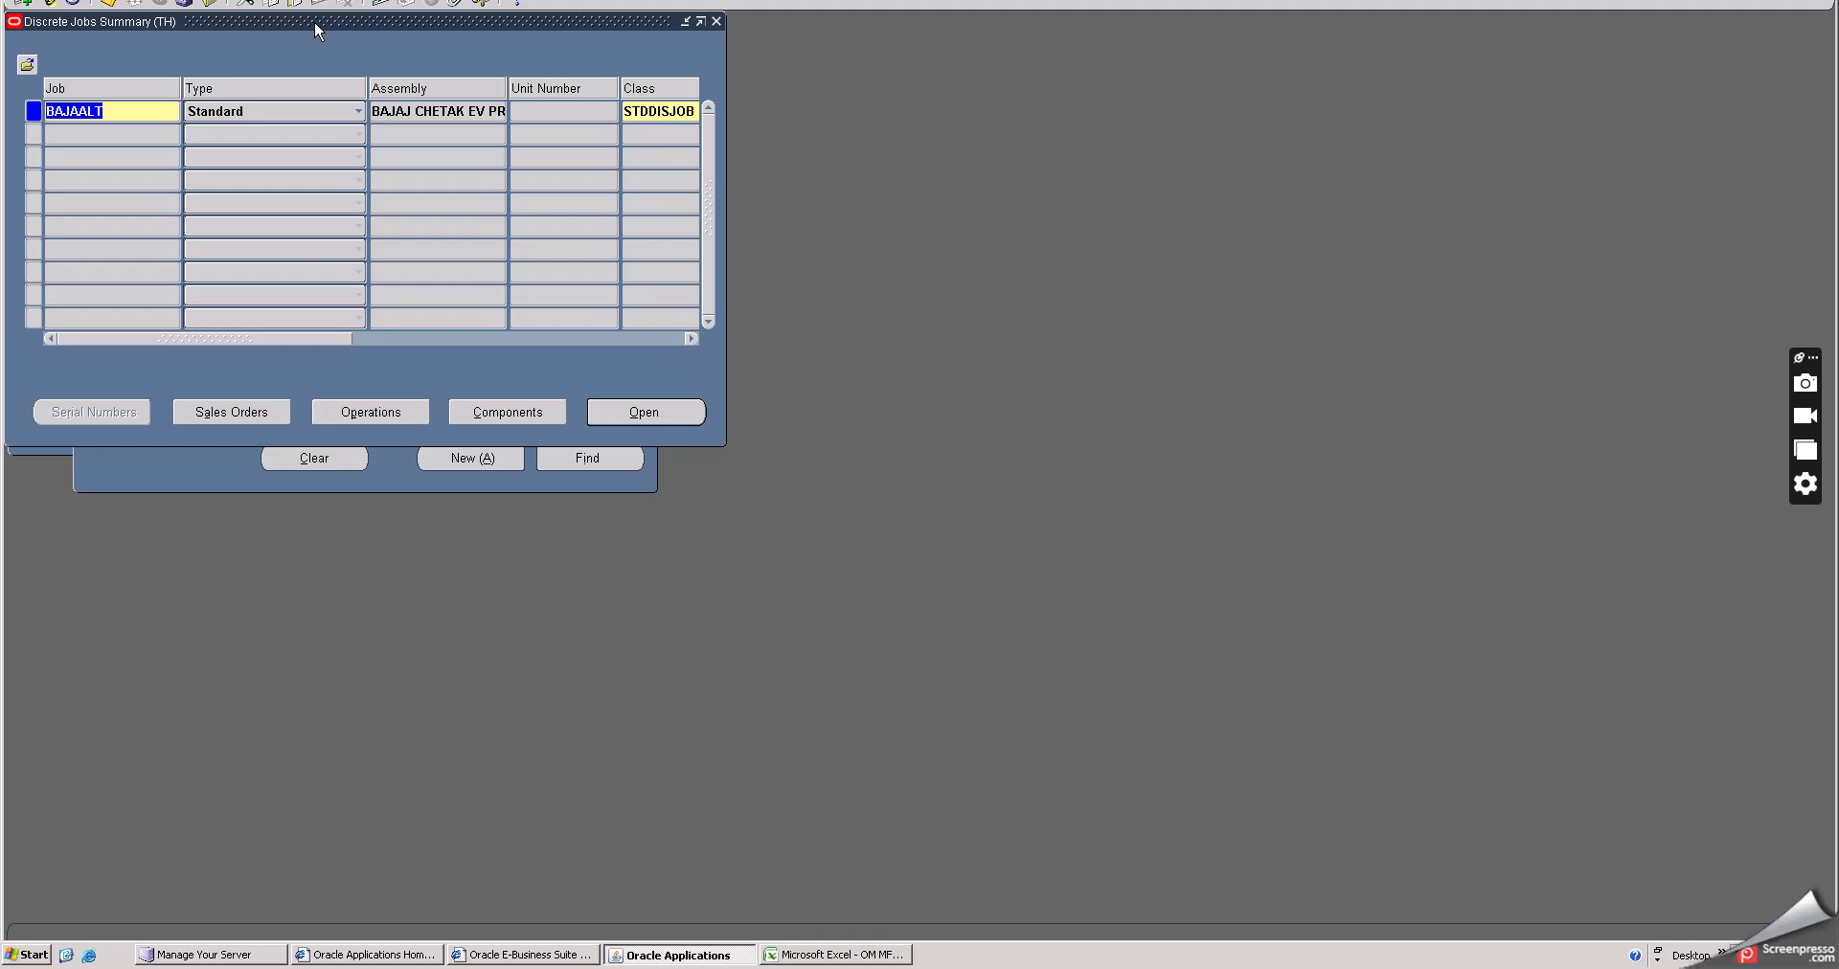
# - Reopen the BAJAALT job from the jobs summary, set its status to Released and save it
pyautogui.moveTo(314, 20); pyautogui.dragTo(476, 167)
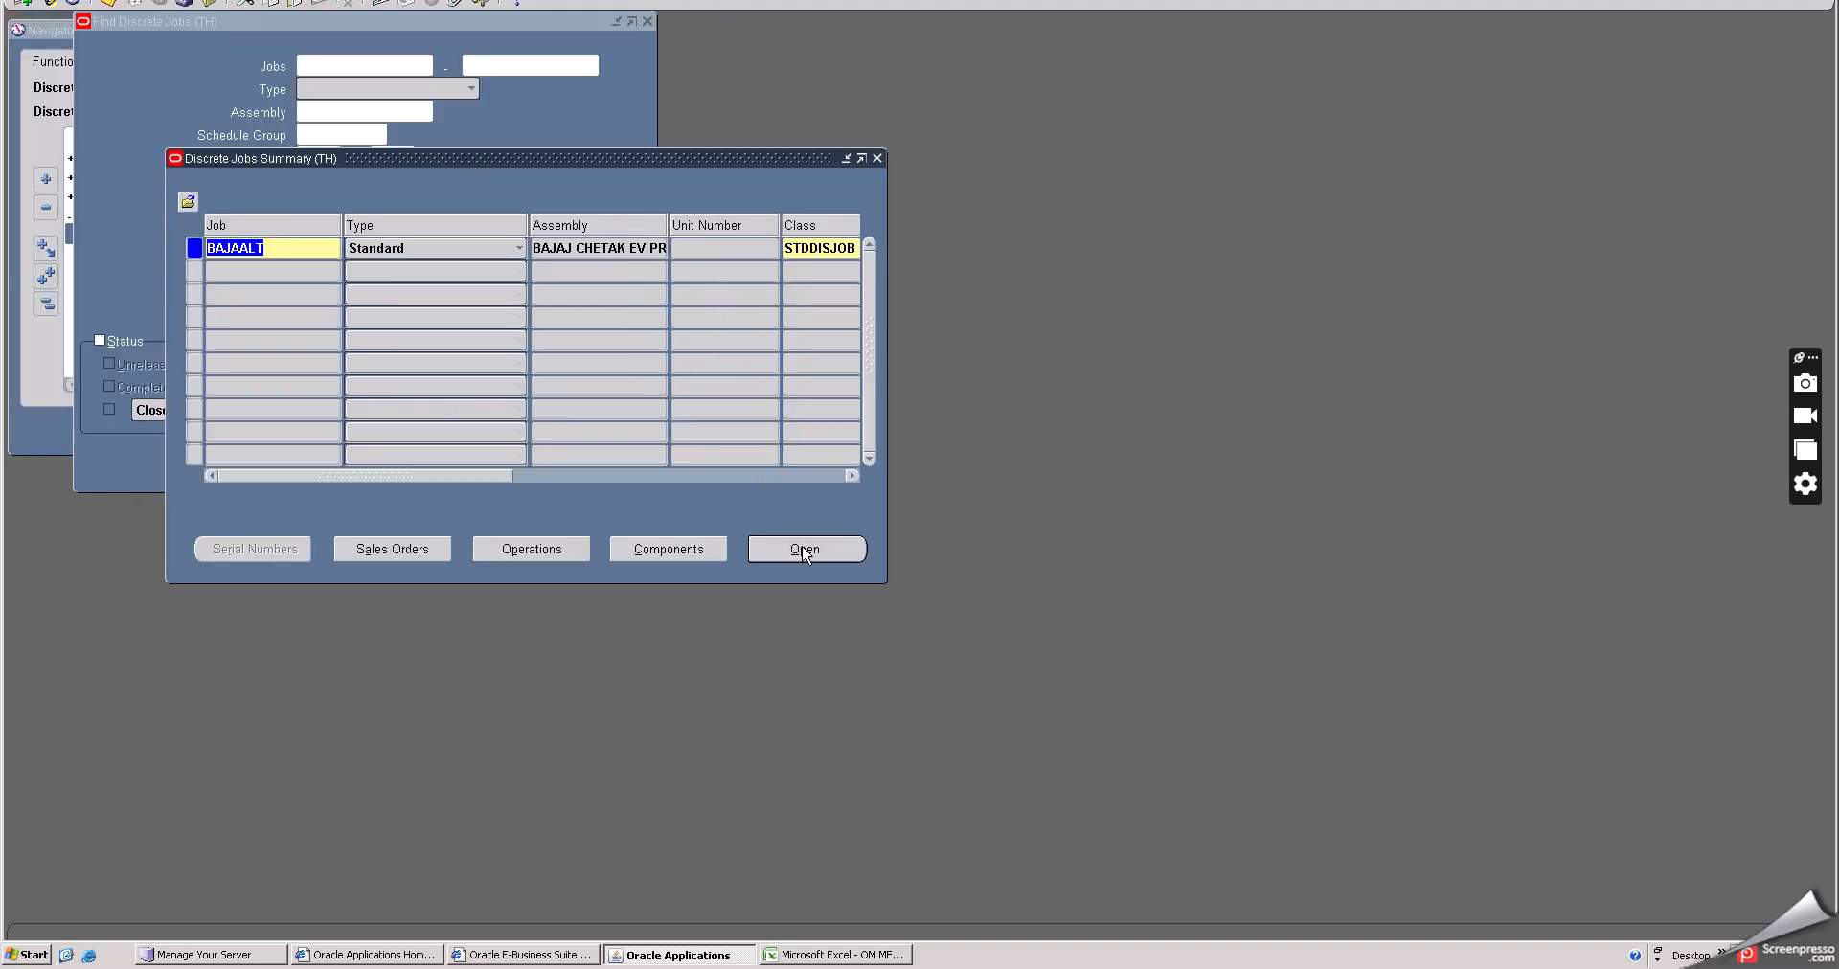
pyautogui.click(807, 549)
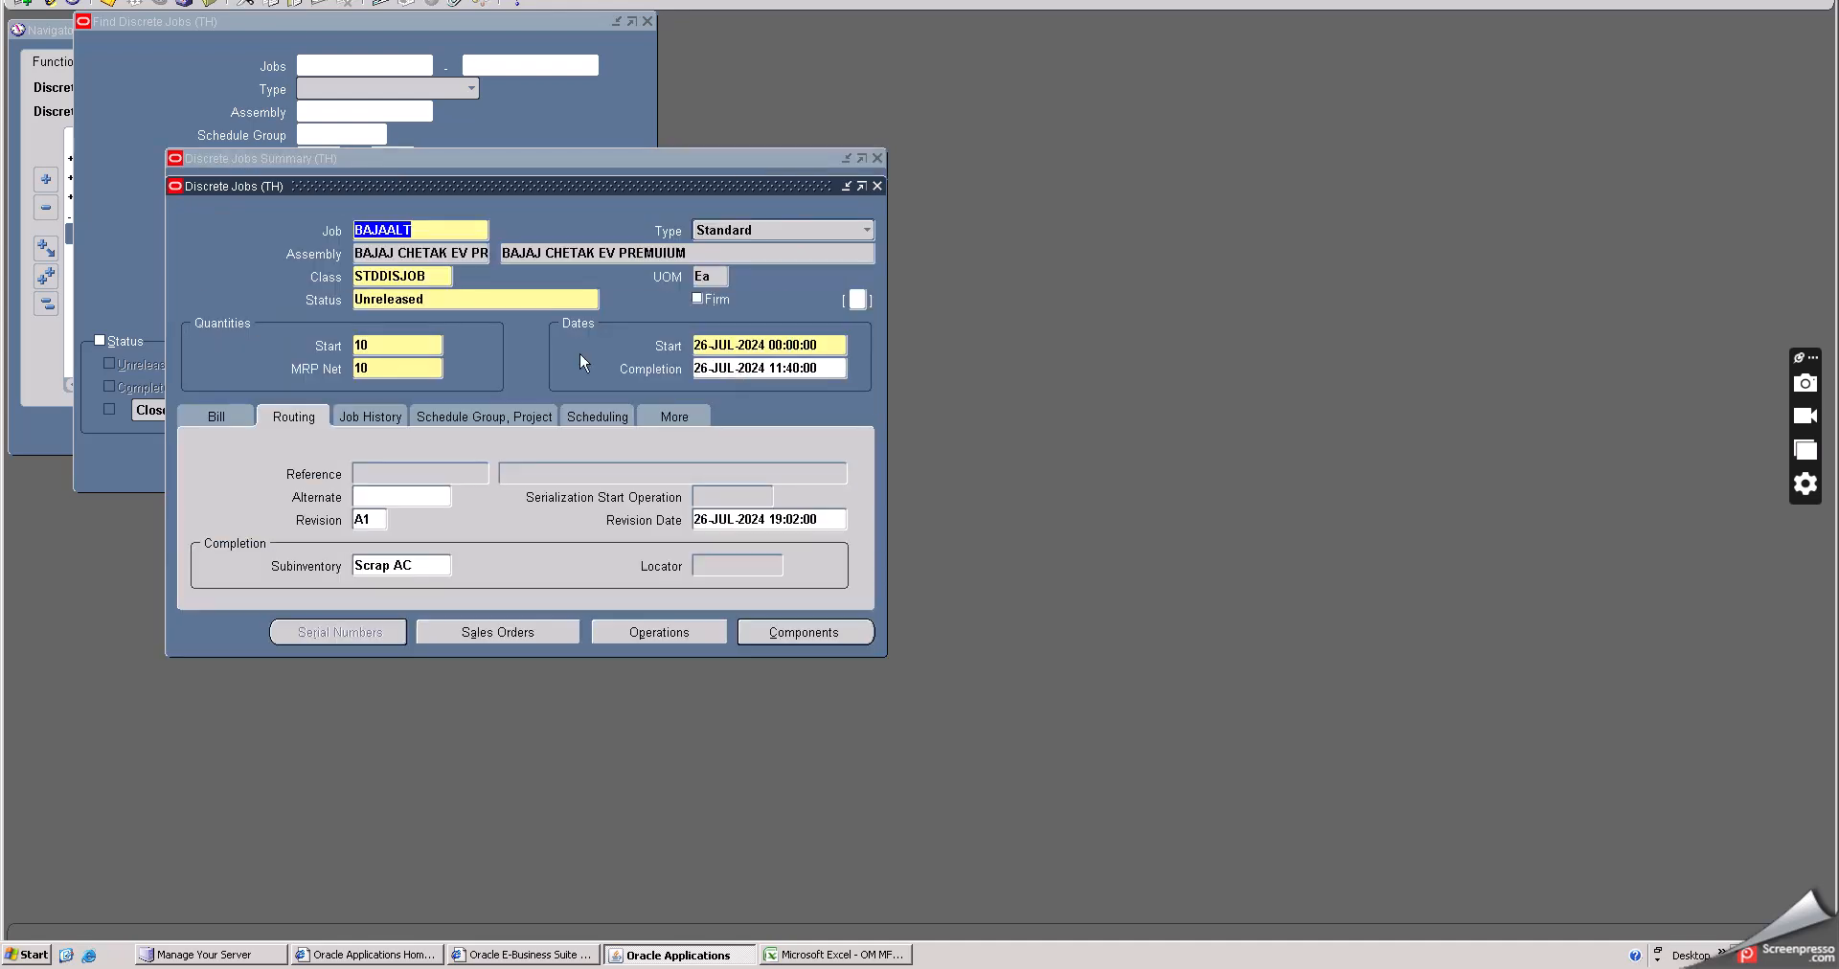
pyautogui.click(477, 299)
pyautogui.click(590, 300)
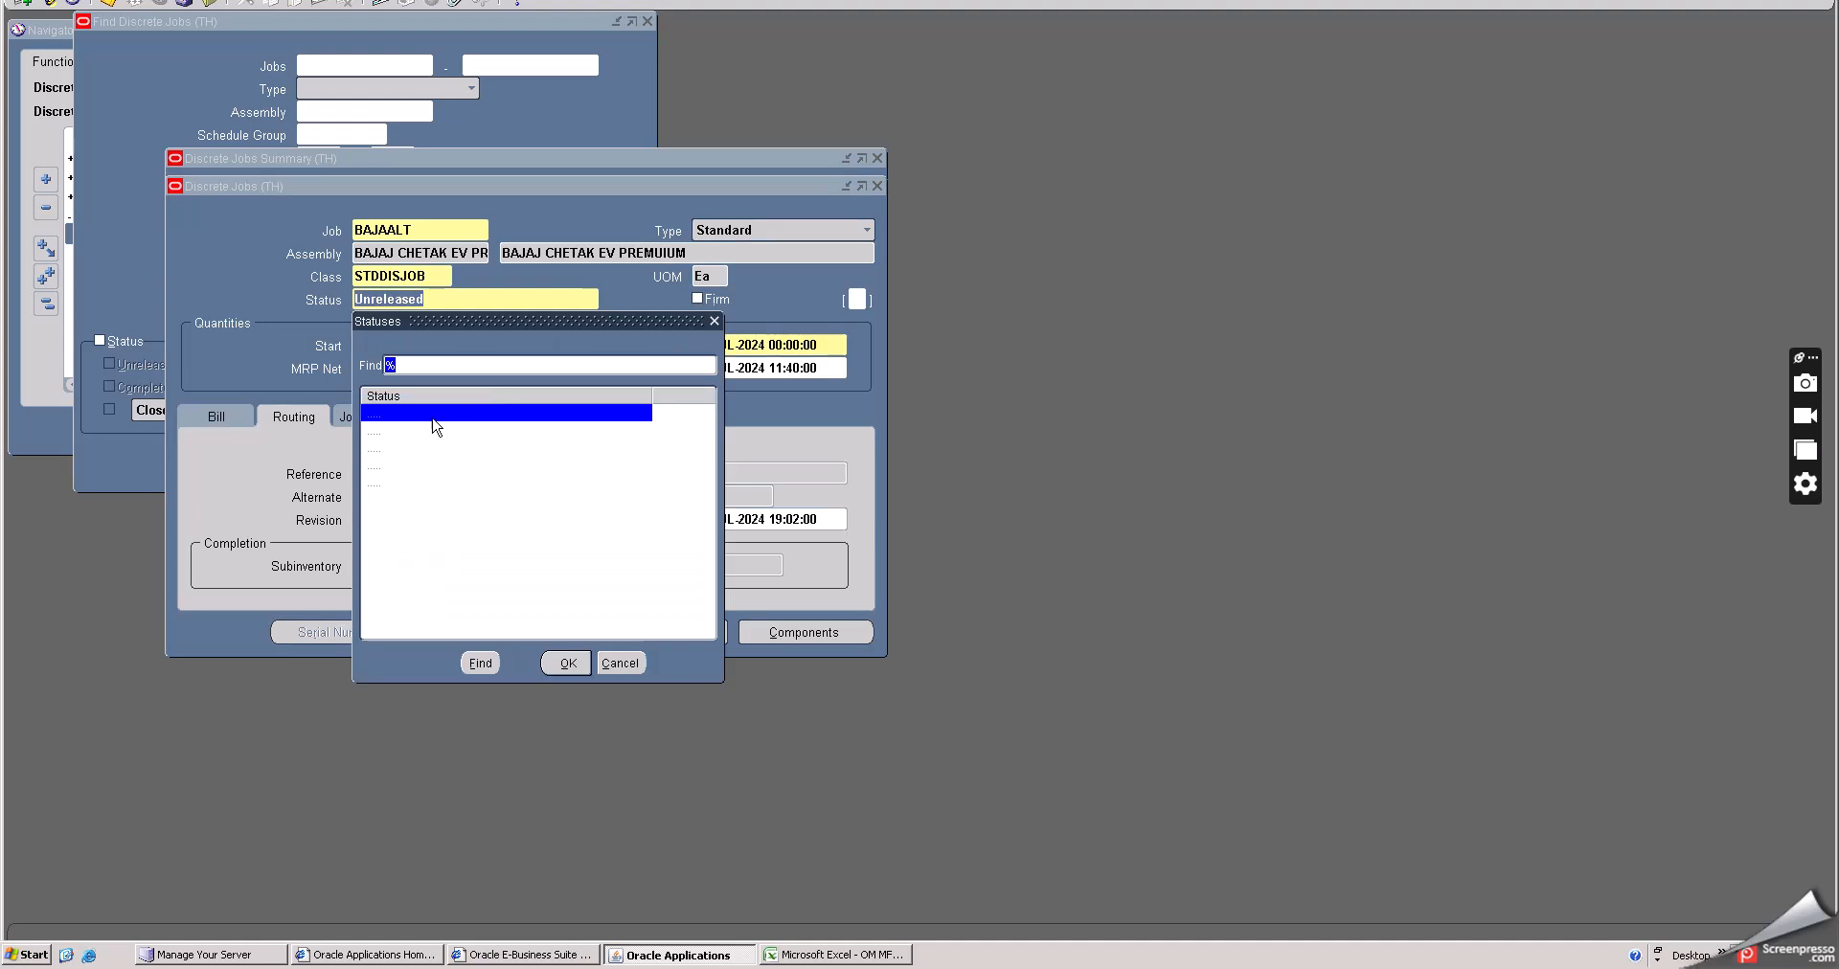
pyautogui.click(414, 431)
pyautogui.click(565, 662)
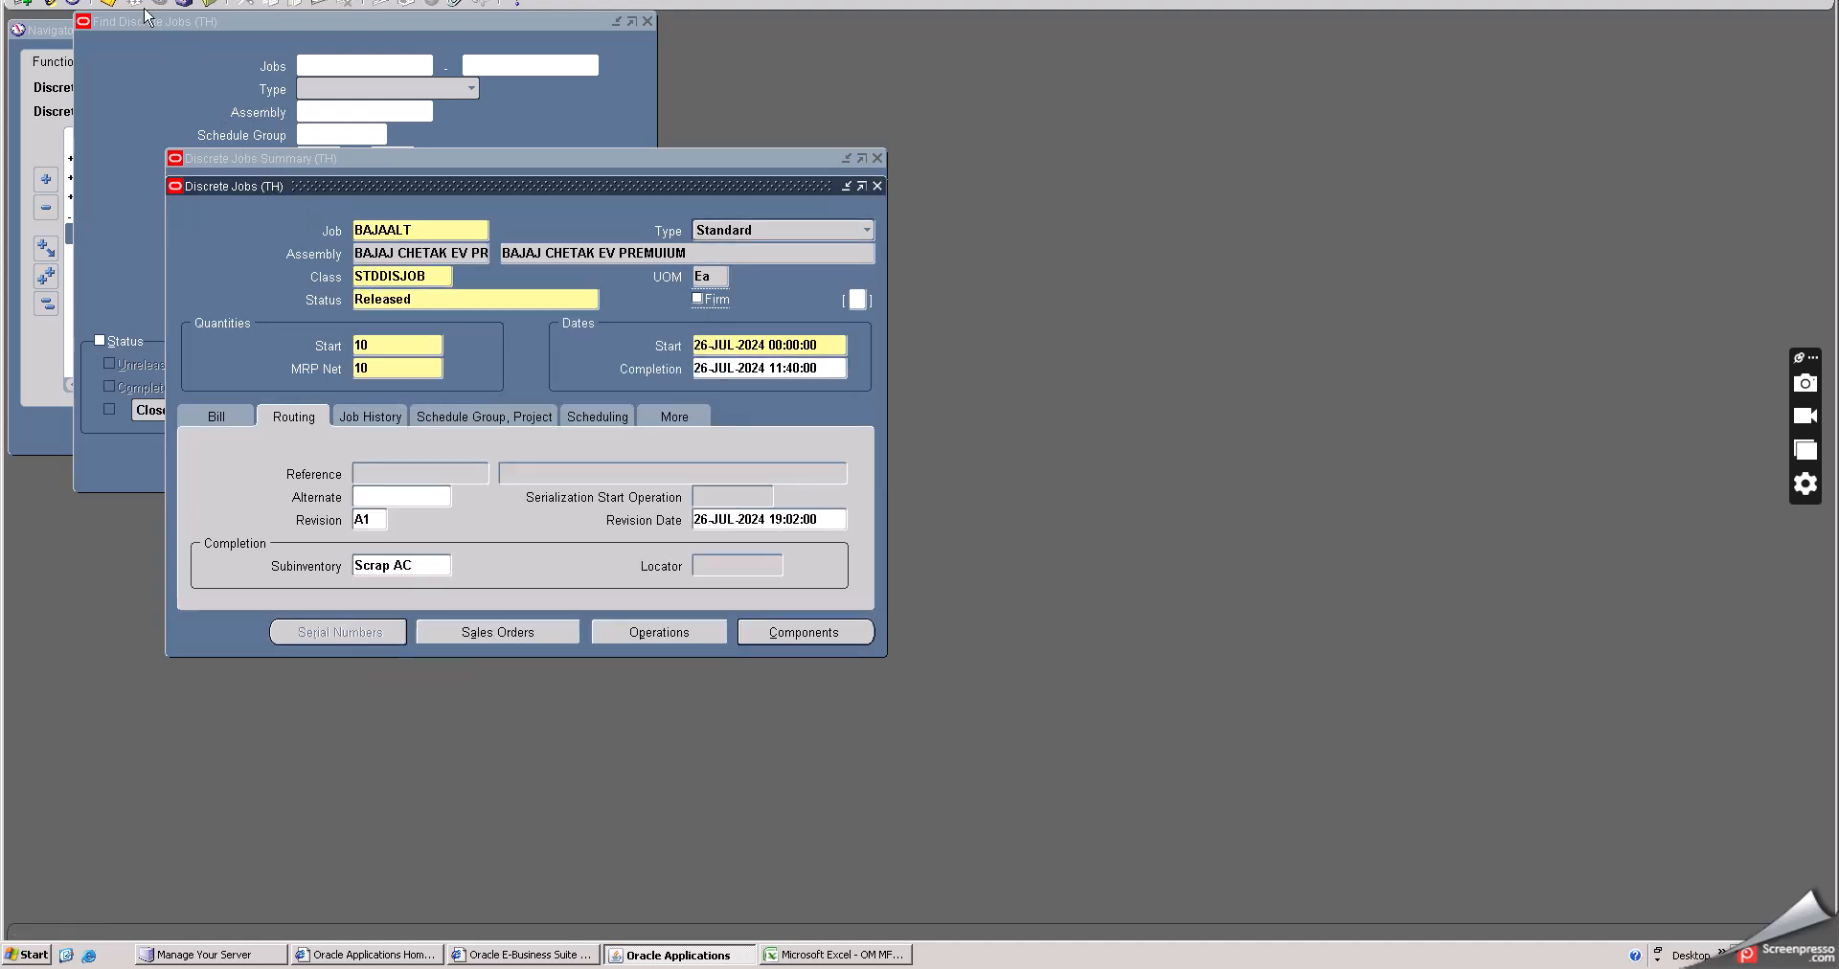
pyautogui.click(109, 3)
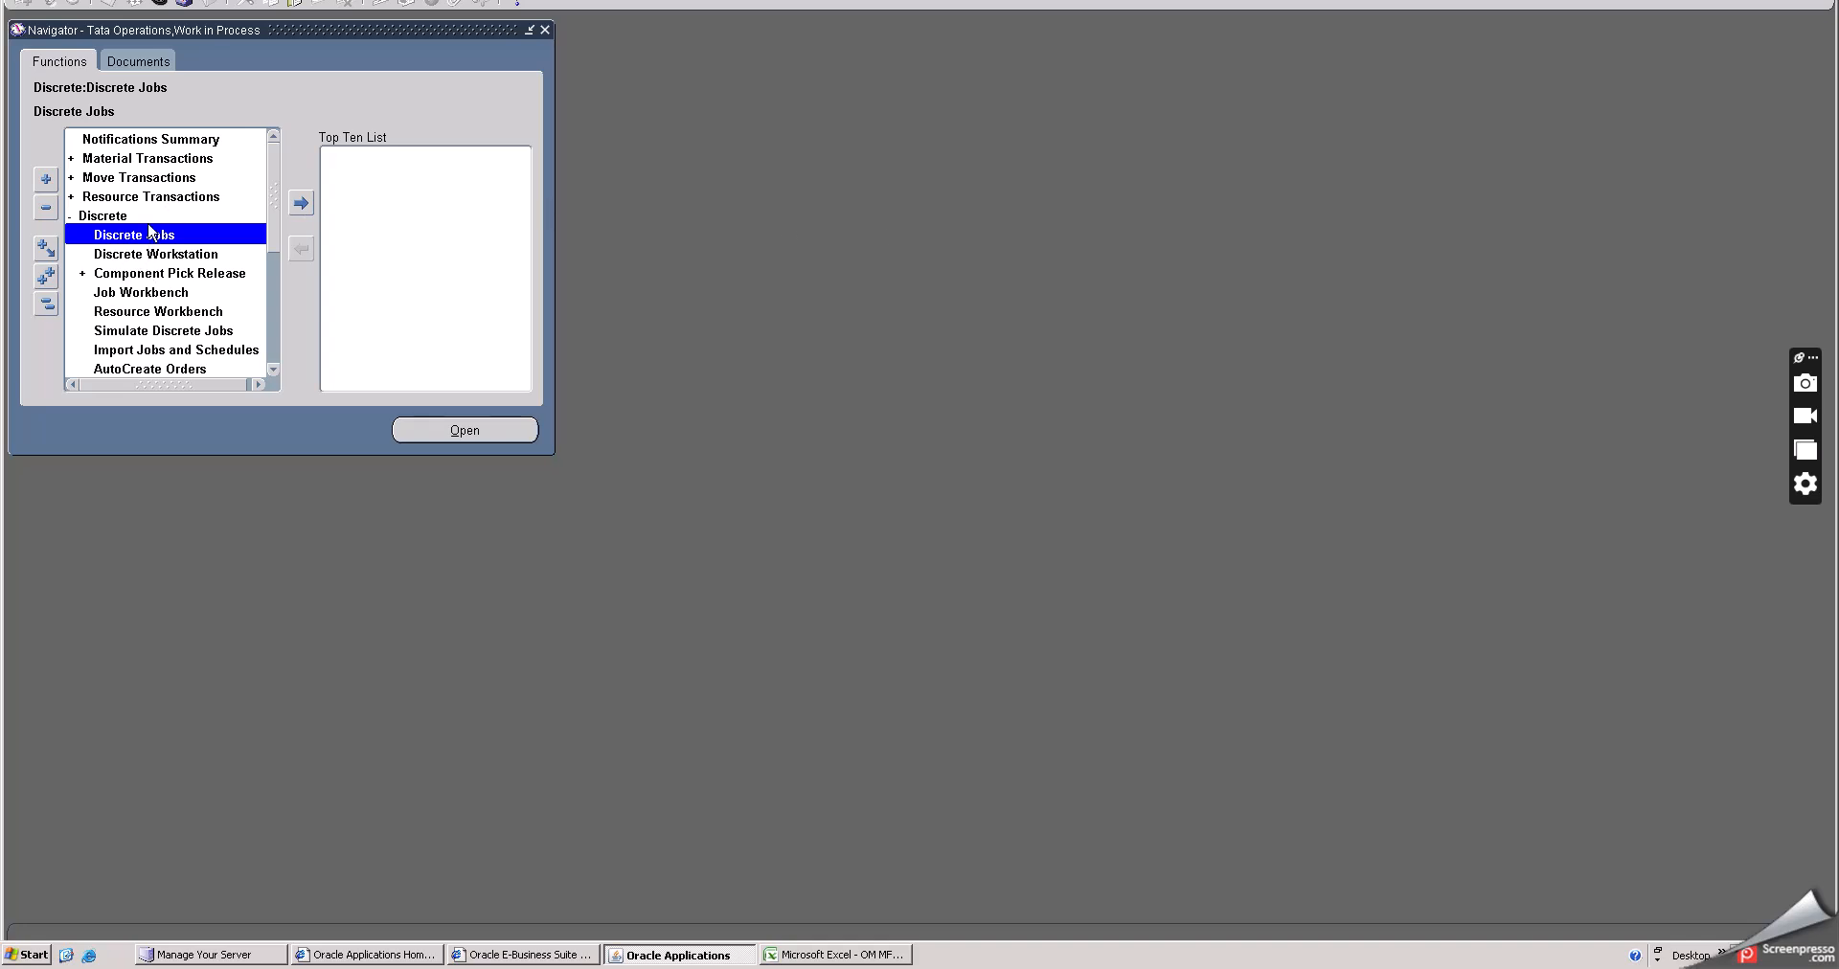
# - Open the Move Transactions form from the Work in Process functions
pyautogui.click(140, 178)
pyautogui.doubleClick(140, 177)
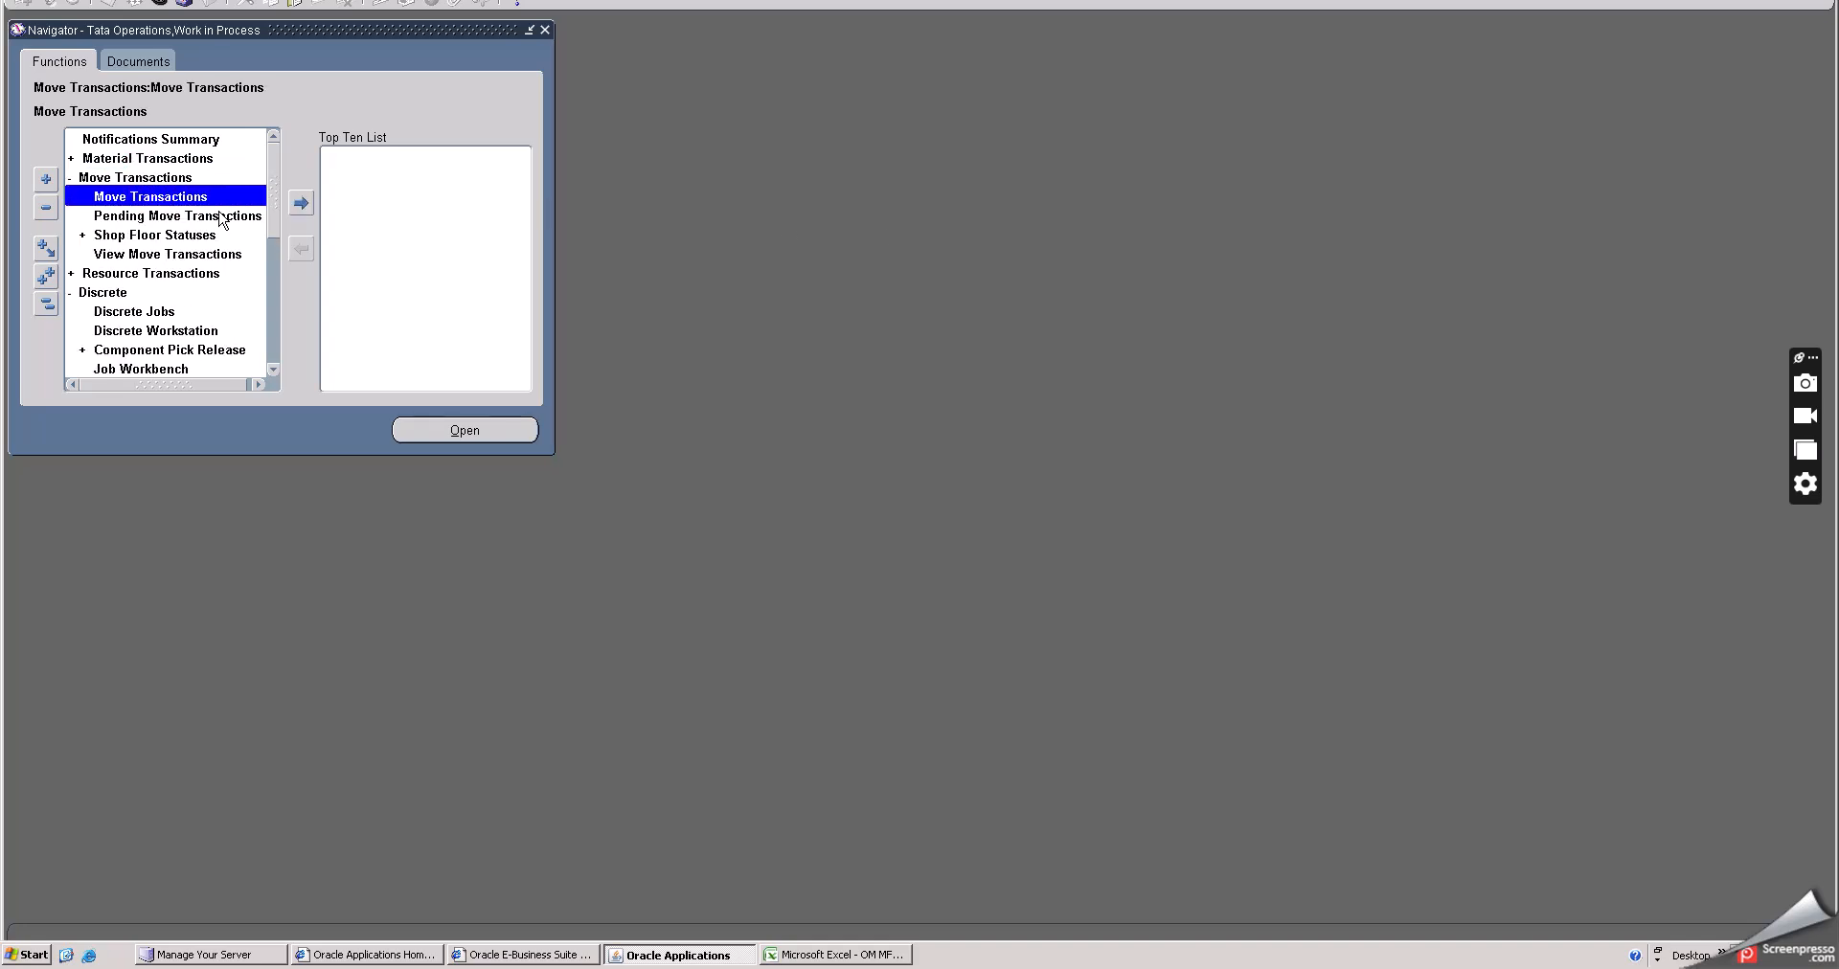
pyautogui.doubleClick(187, 198)
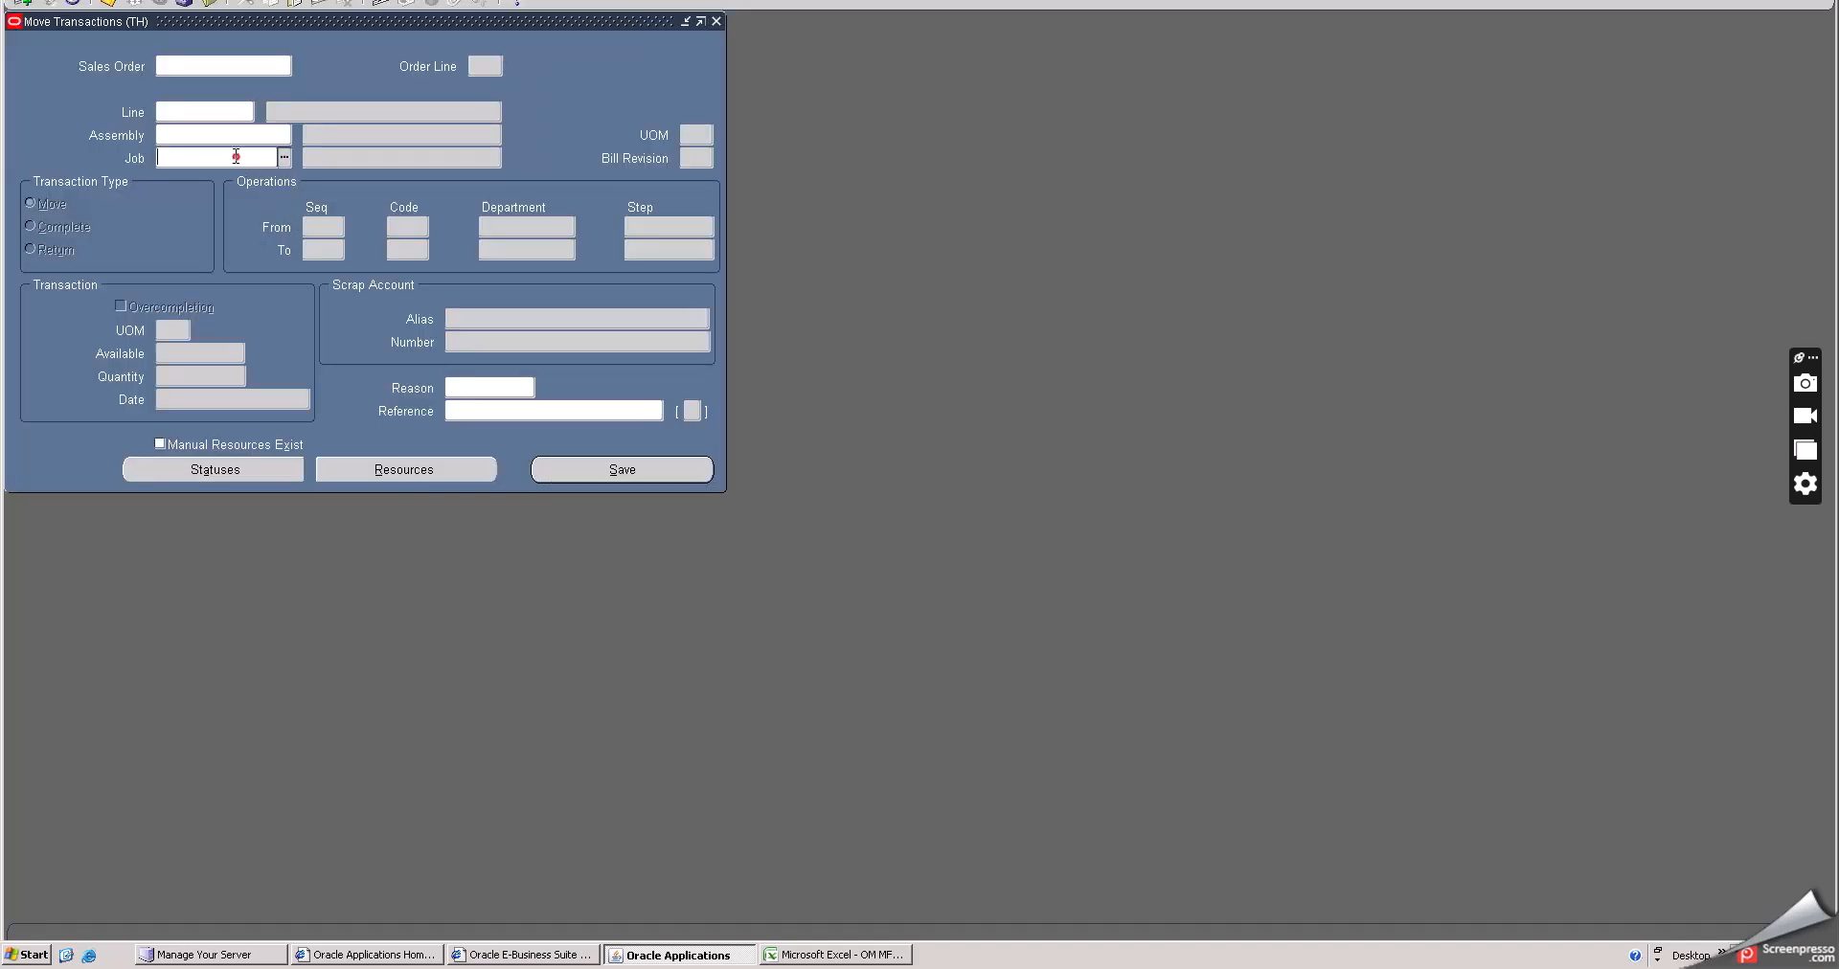
pyautogui.hotkey('ctrl', 'v')
pyautogui.press('Tab')
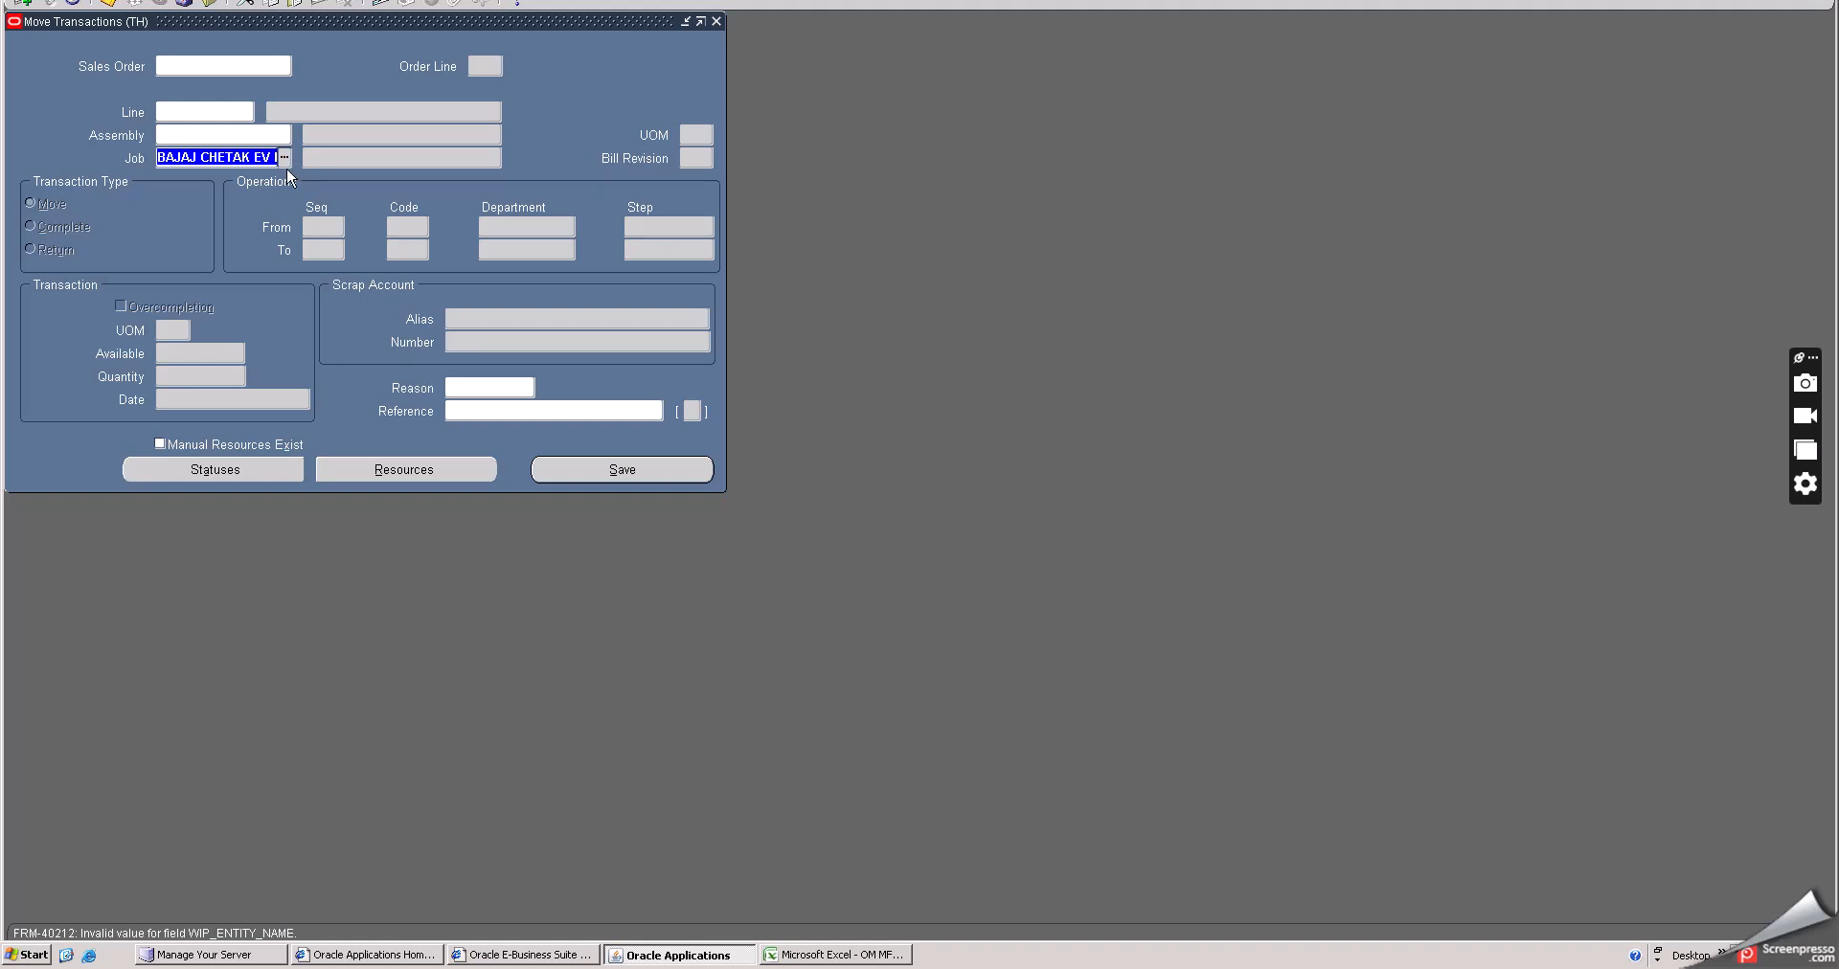
pyautogui.press('BackSpace')
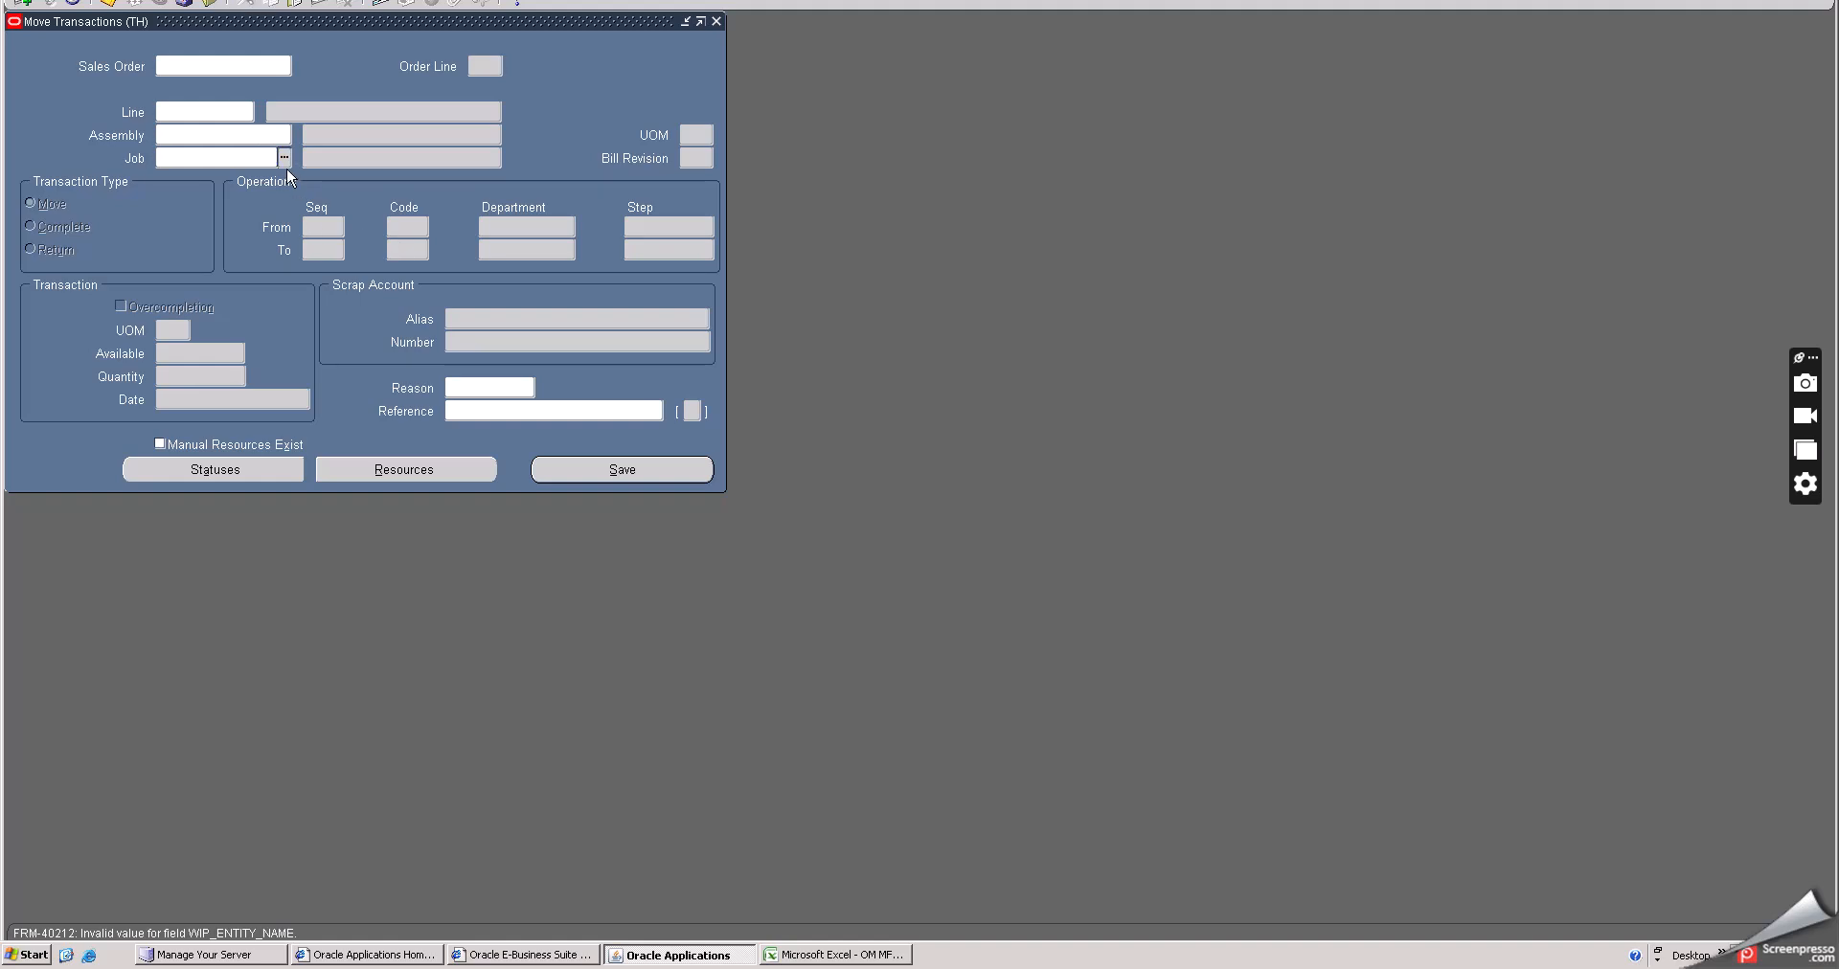
# - Enter BAJAALT as the job to move and choose operation 10 (ASMB) as the from operation
pyautogui.write('BAJAALT')
pyautogui.press('Tab')
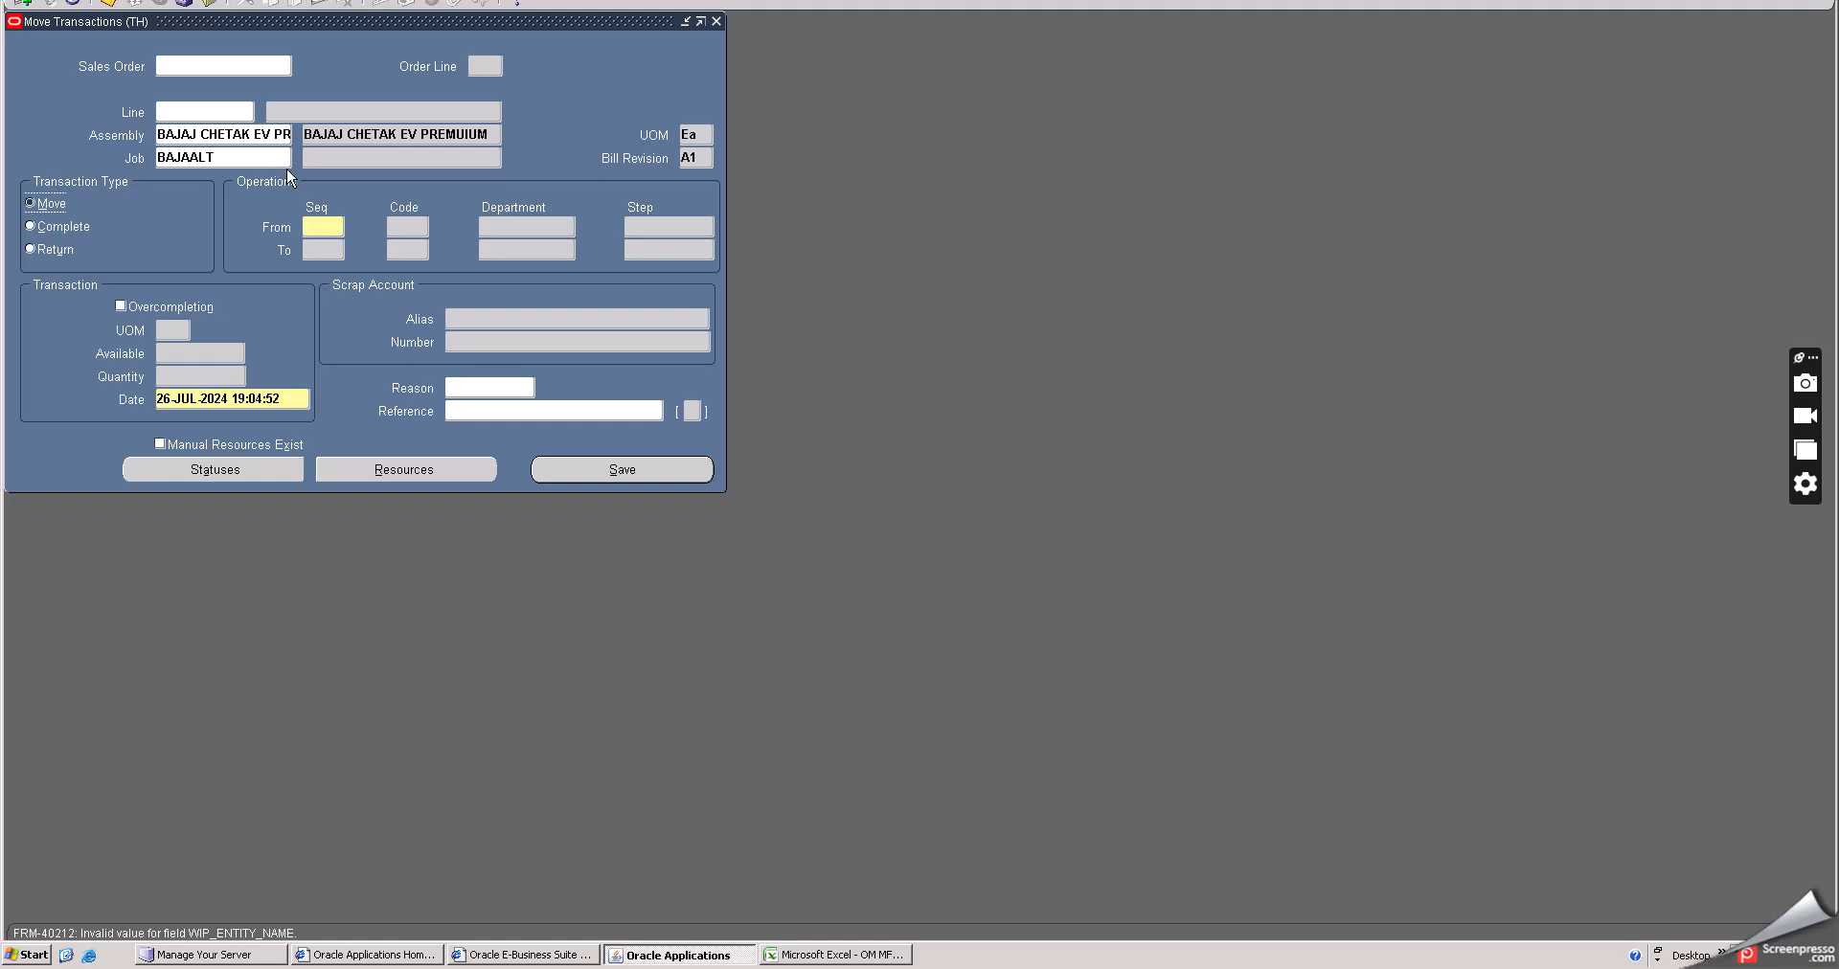
pyautogui.click(332, 226)
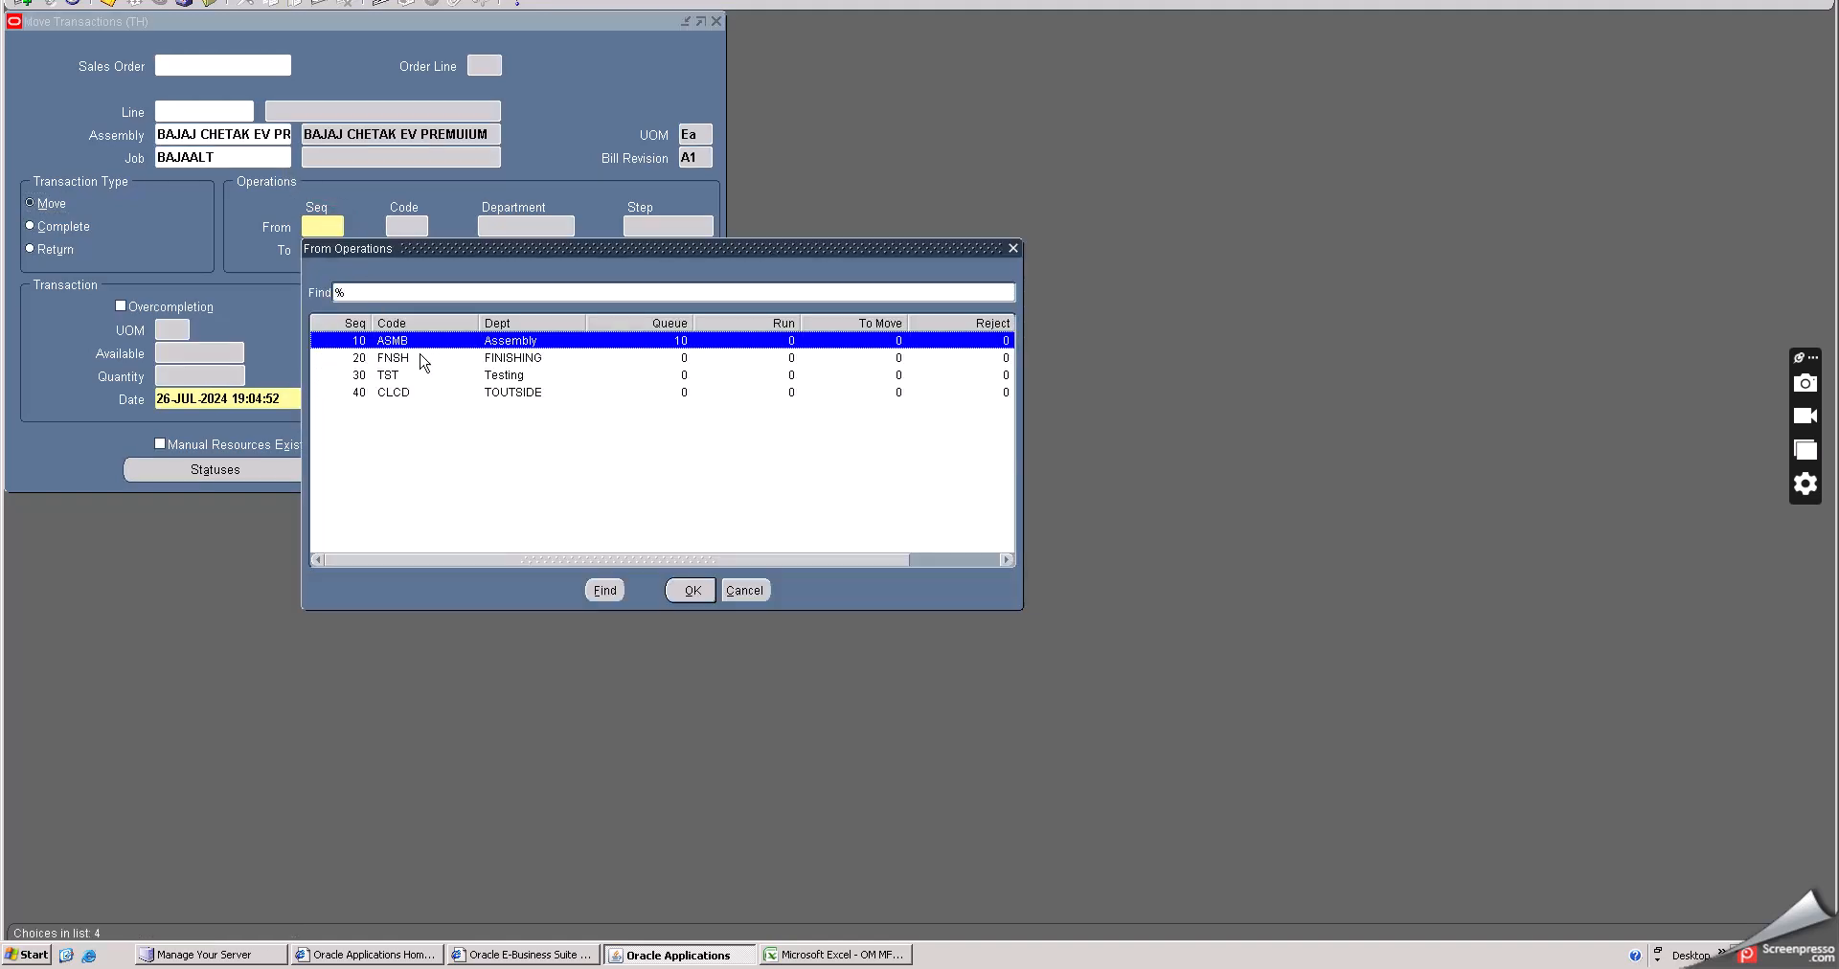
pyautogui.click(691, 591)
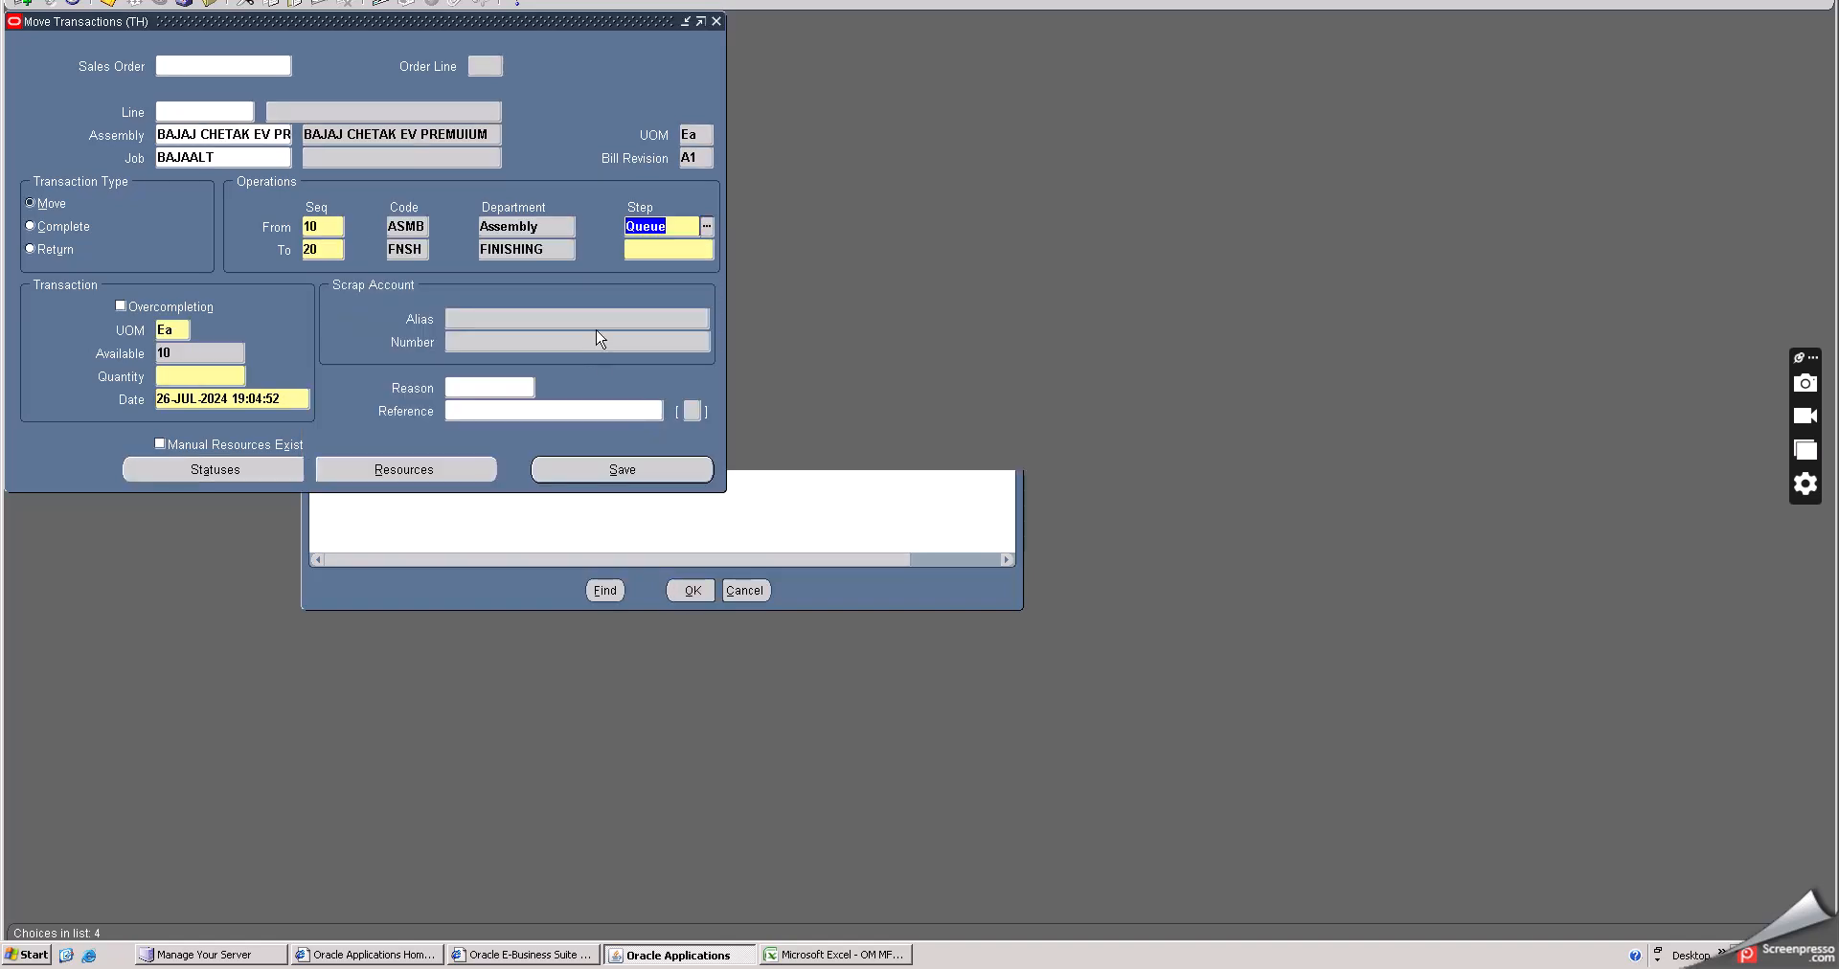
# - Set the step for destination operation 20 (FNSH) to To move
pyautogui.click(649, 251)
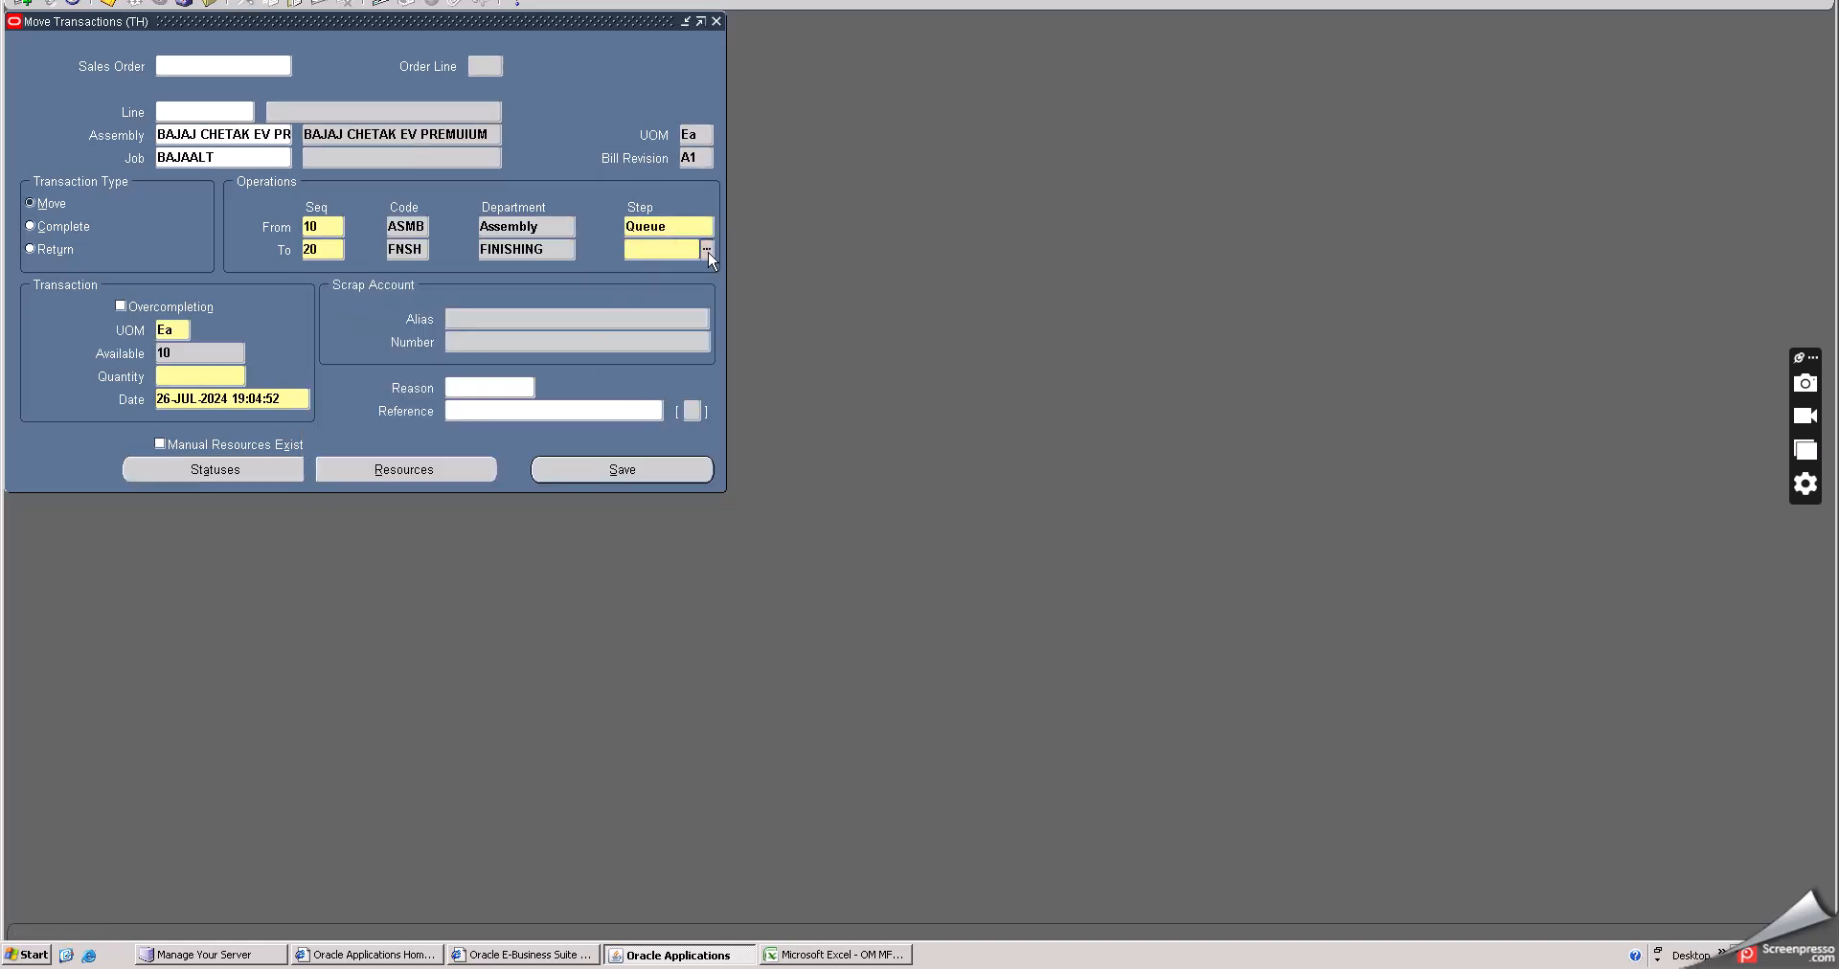
pyautogui.click(708, 250)
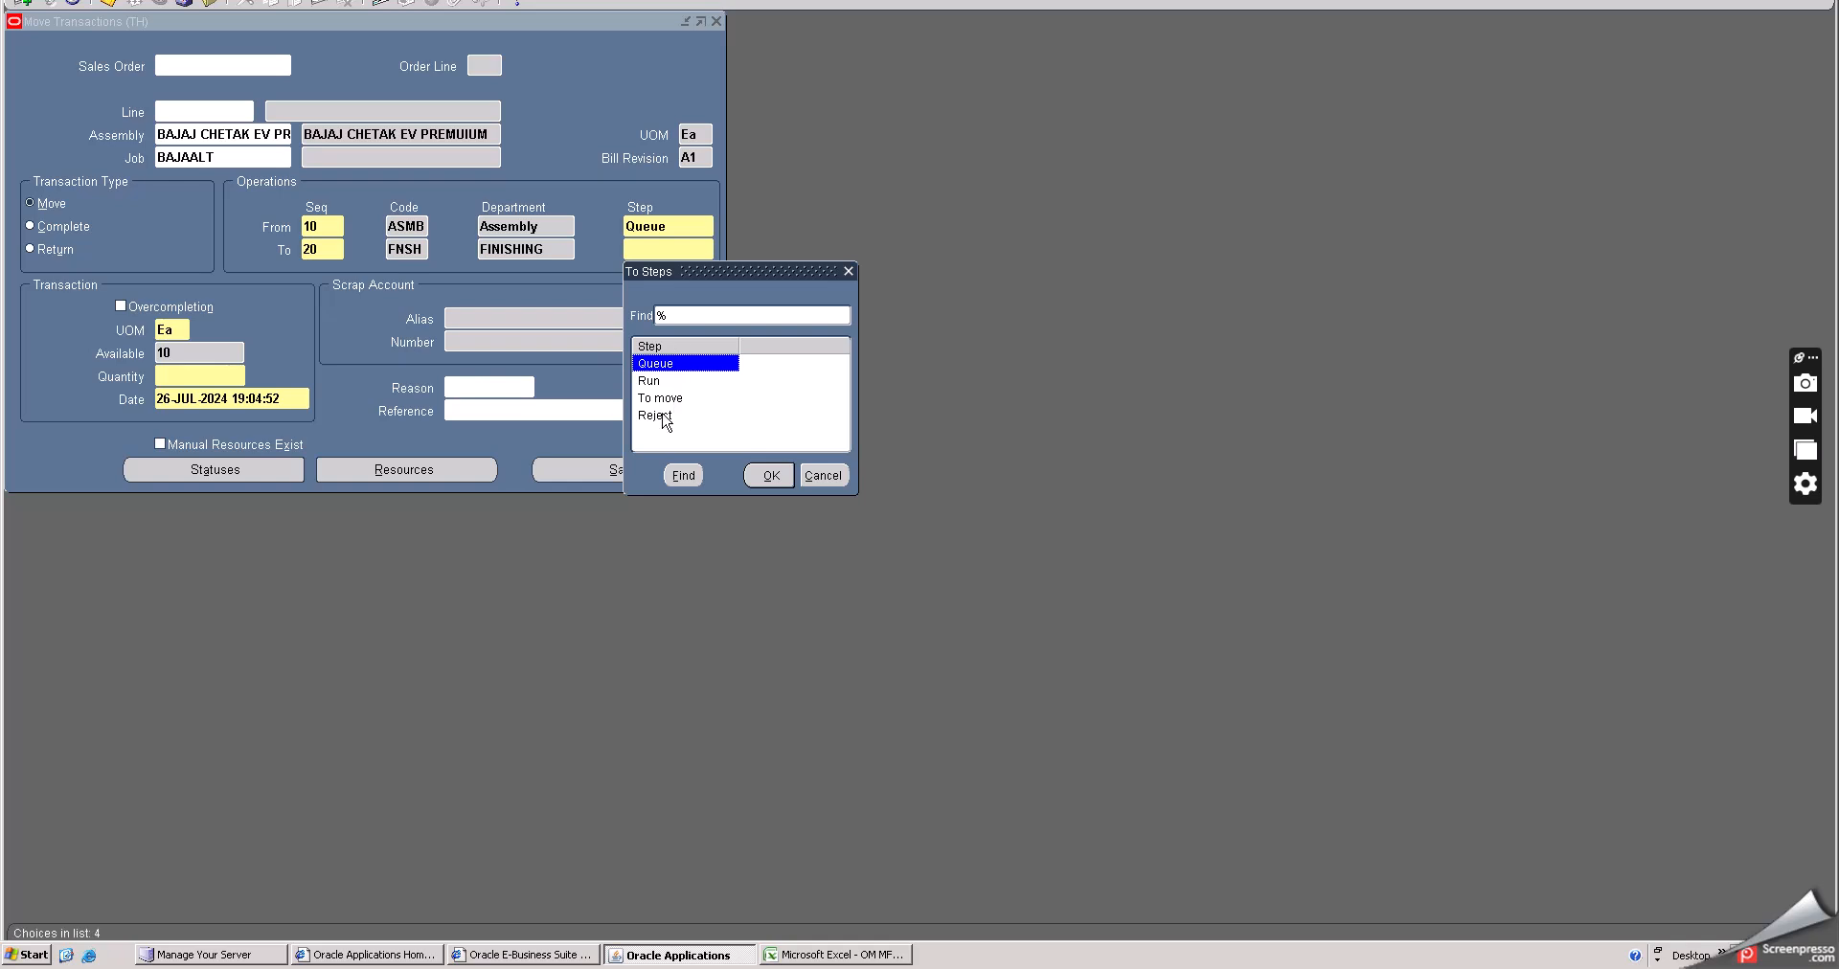
pyautogui.click(668, 401)
pyautogui.click(770, 475)
pyautogui.click(659, 398)
pyautogui.click(770, 475)
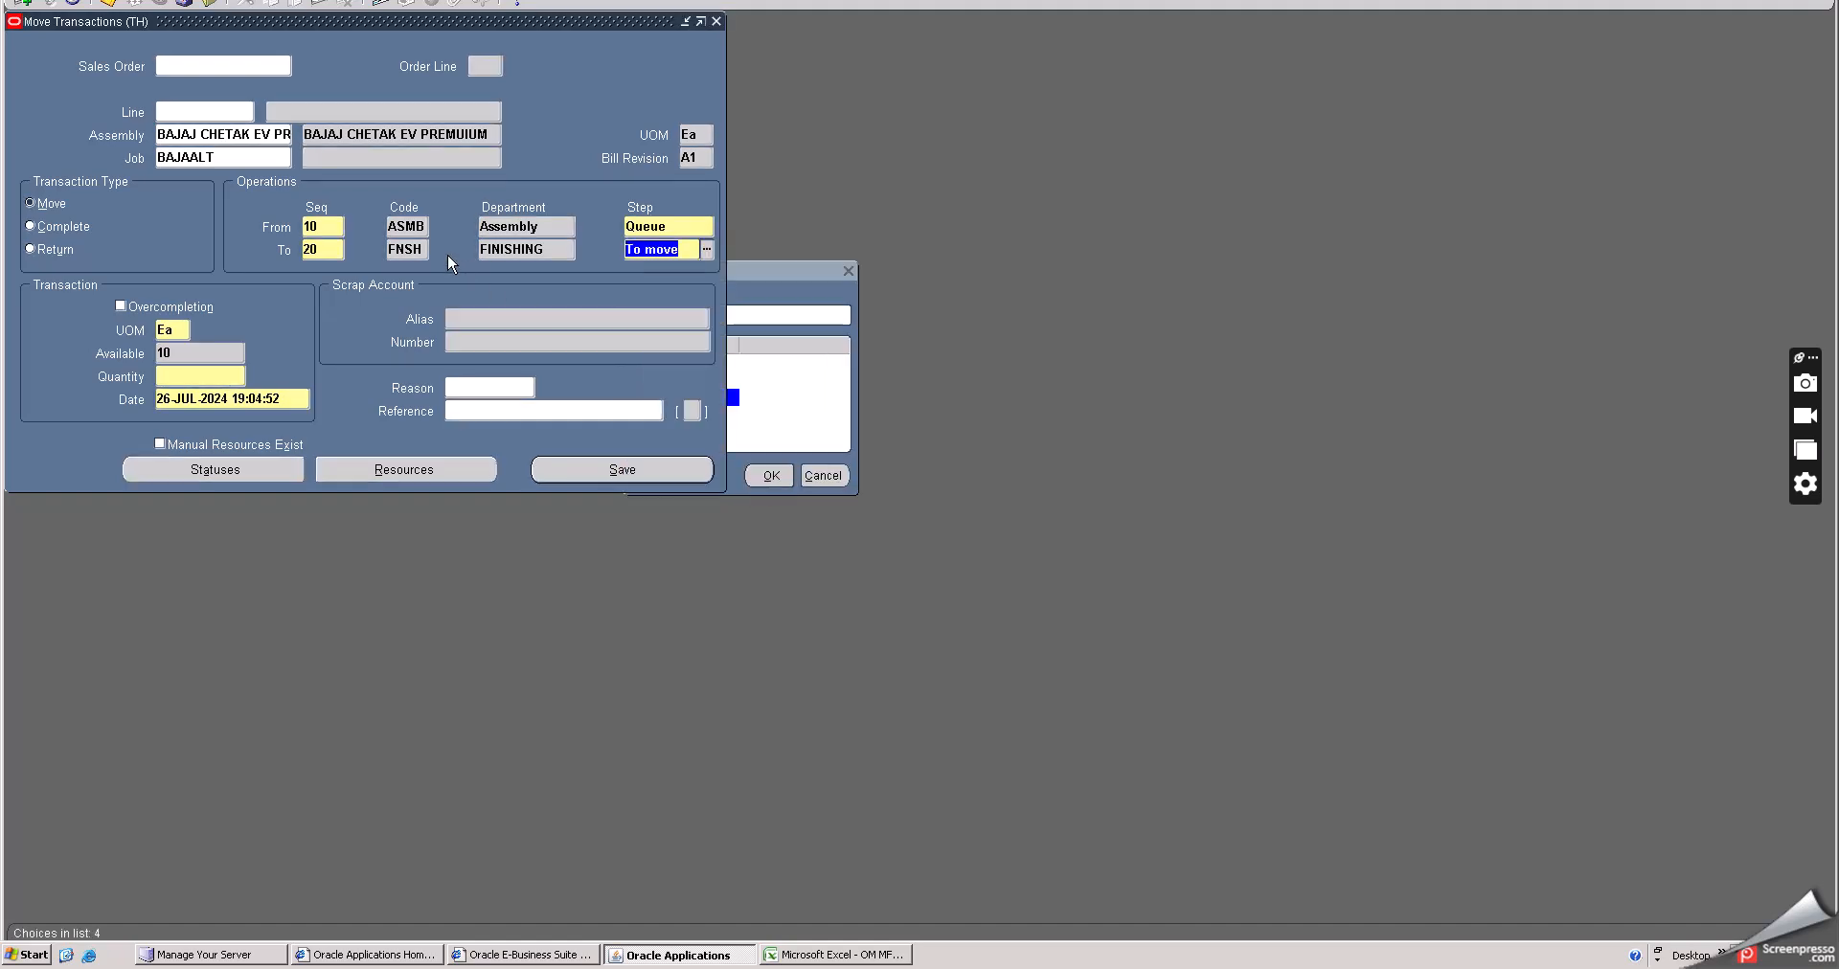
# - Change the destination operation to 30 (TST) and set its step to To move
pyautogui.click(322, 250)
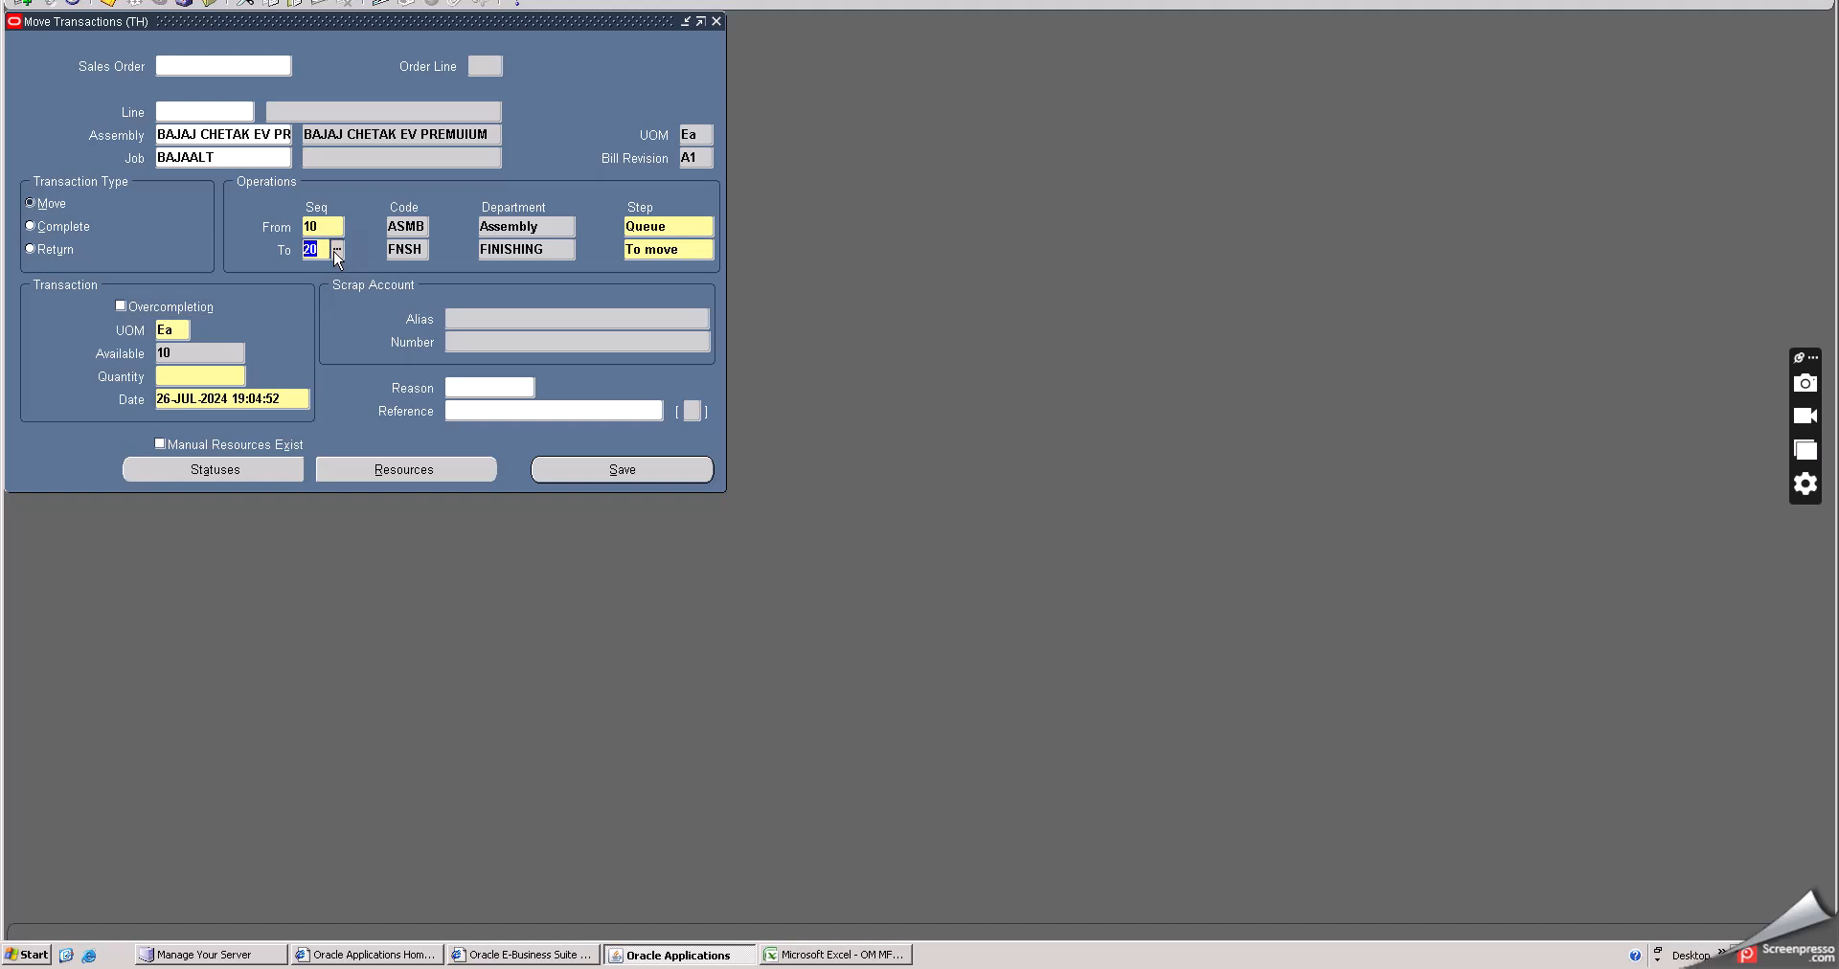
pyautogui.click(337, 254)
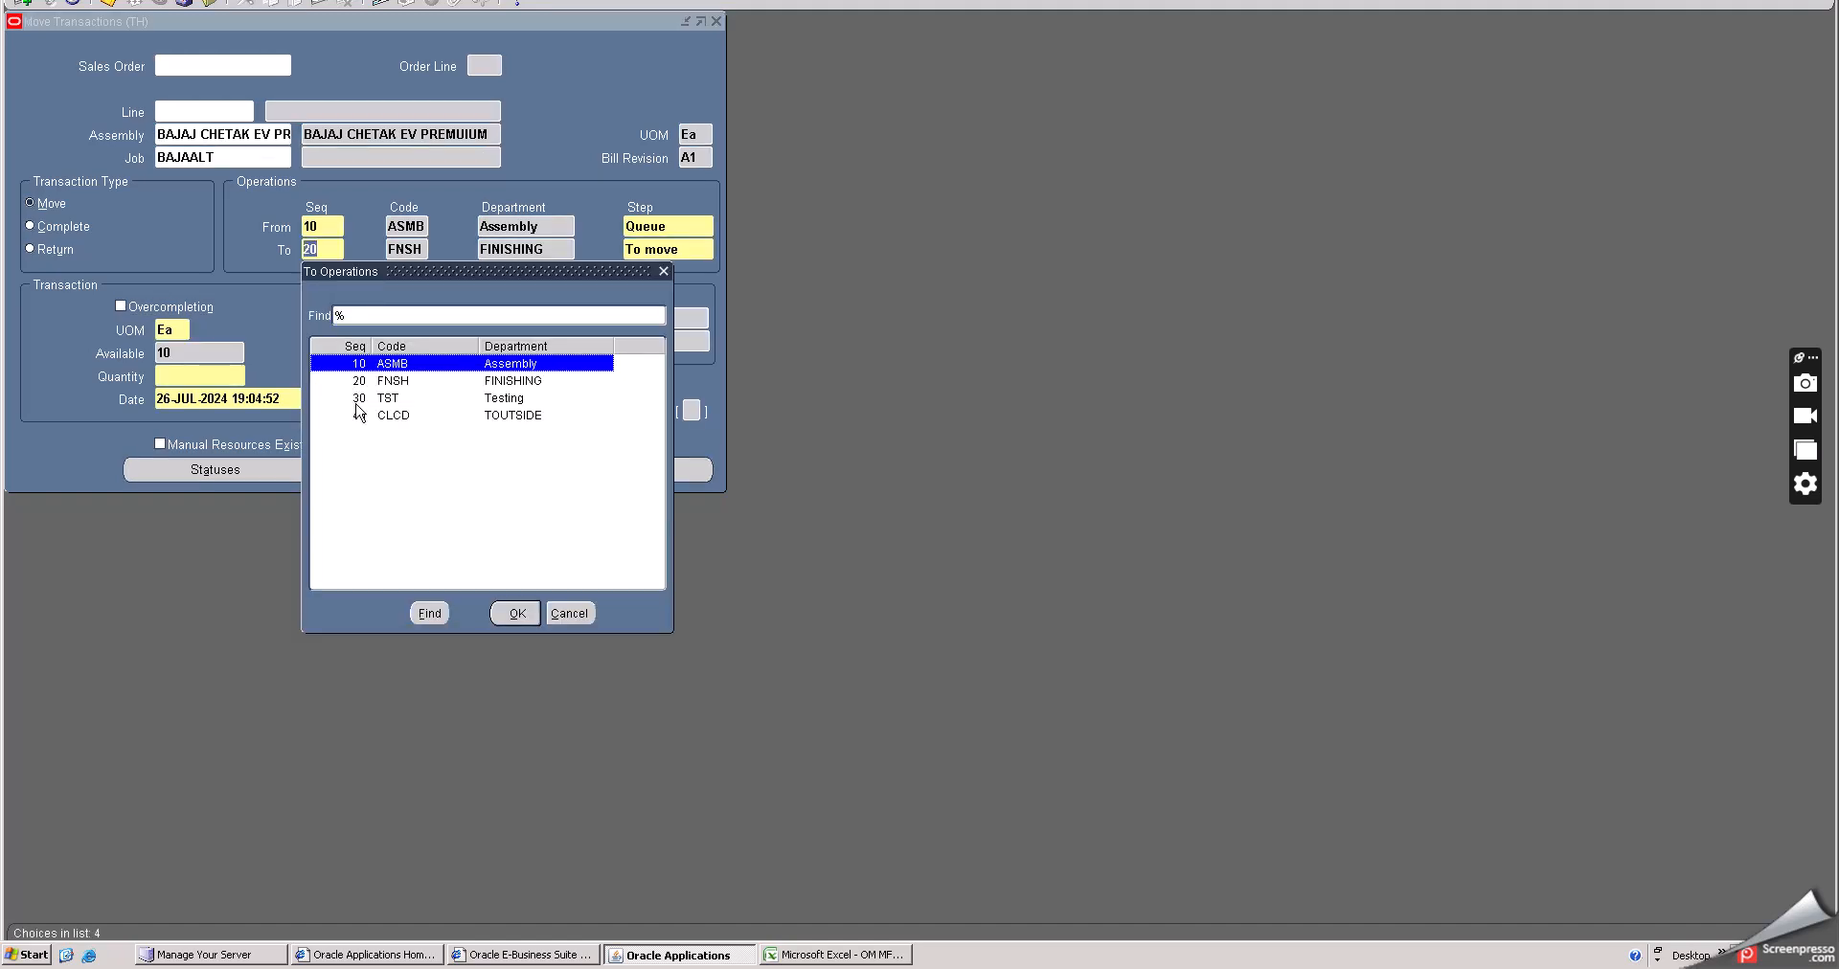
pyautogui.click(381, 399)
pyautogui.click(518, 614)
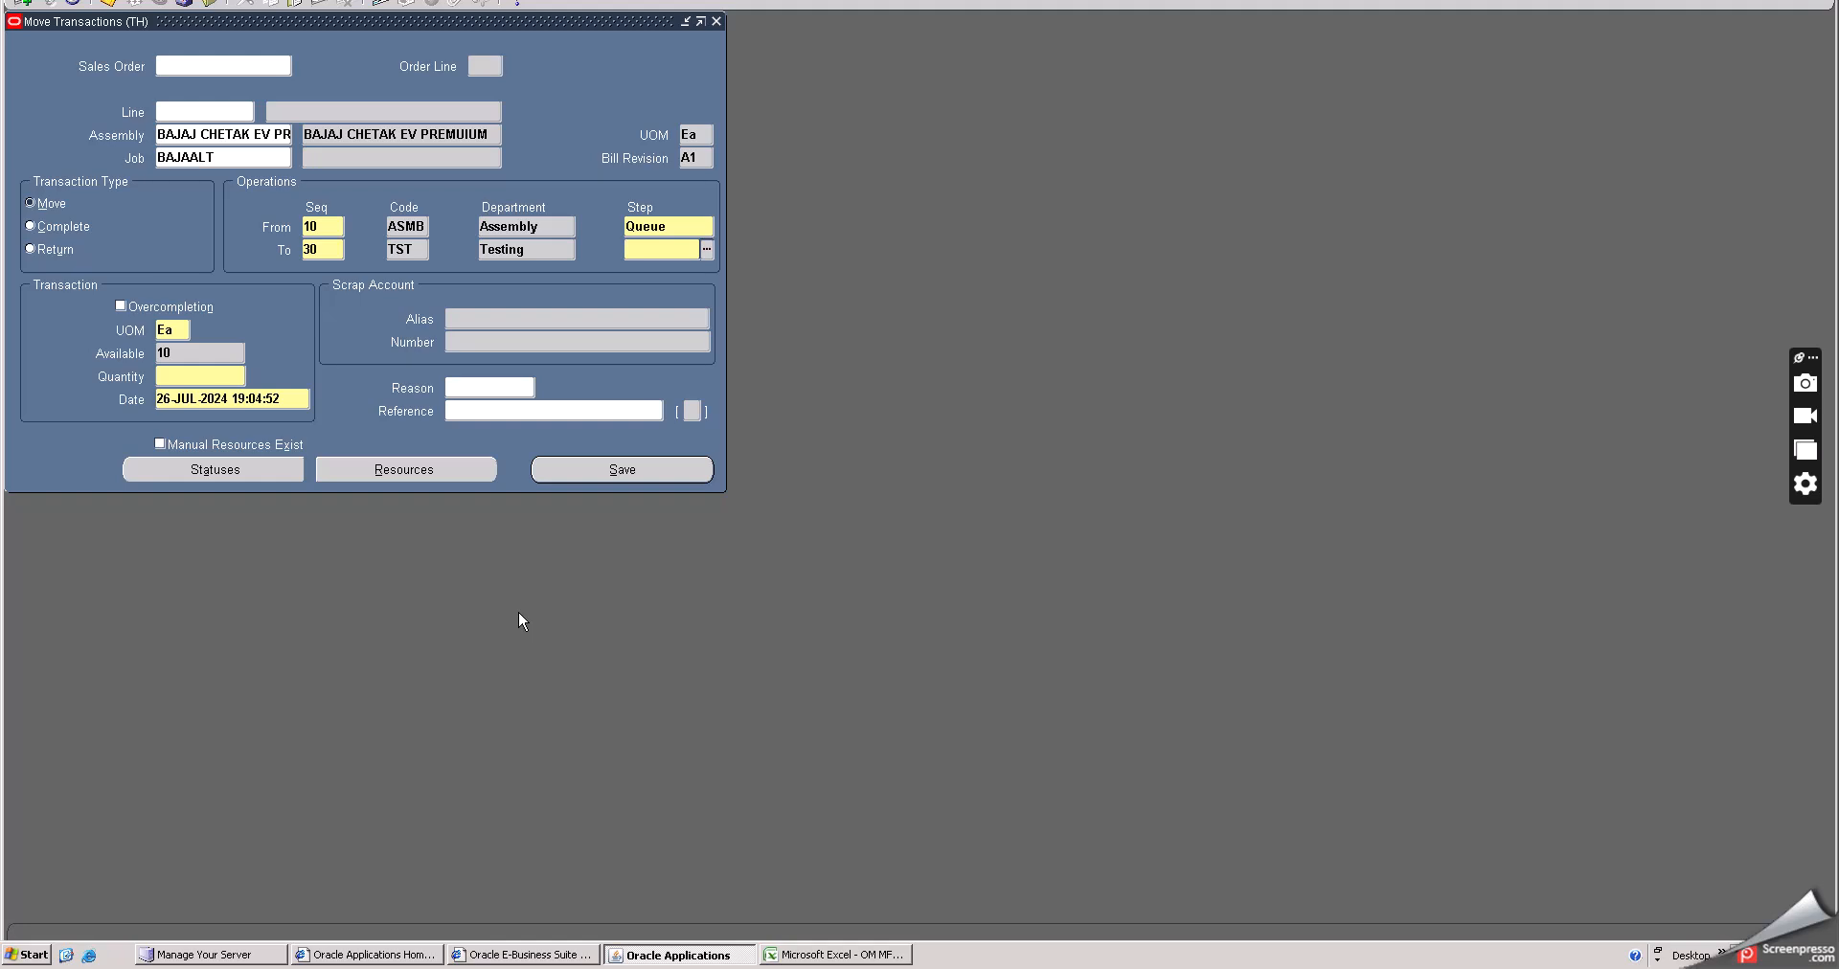
pyautogui.click(706, 249)
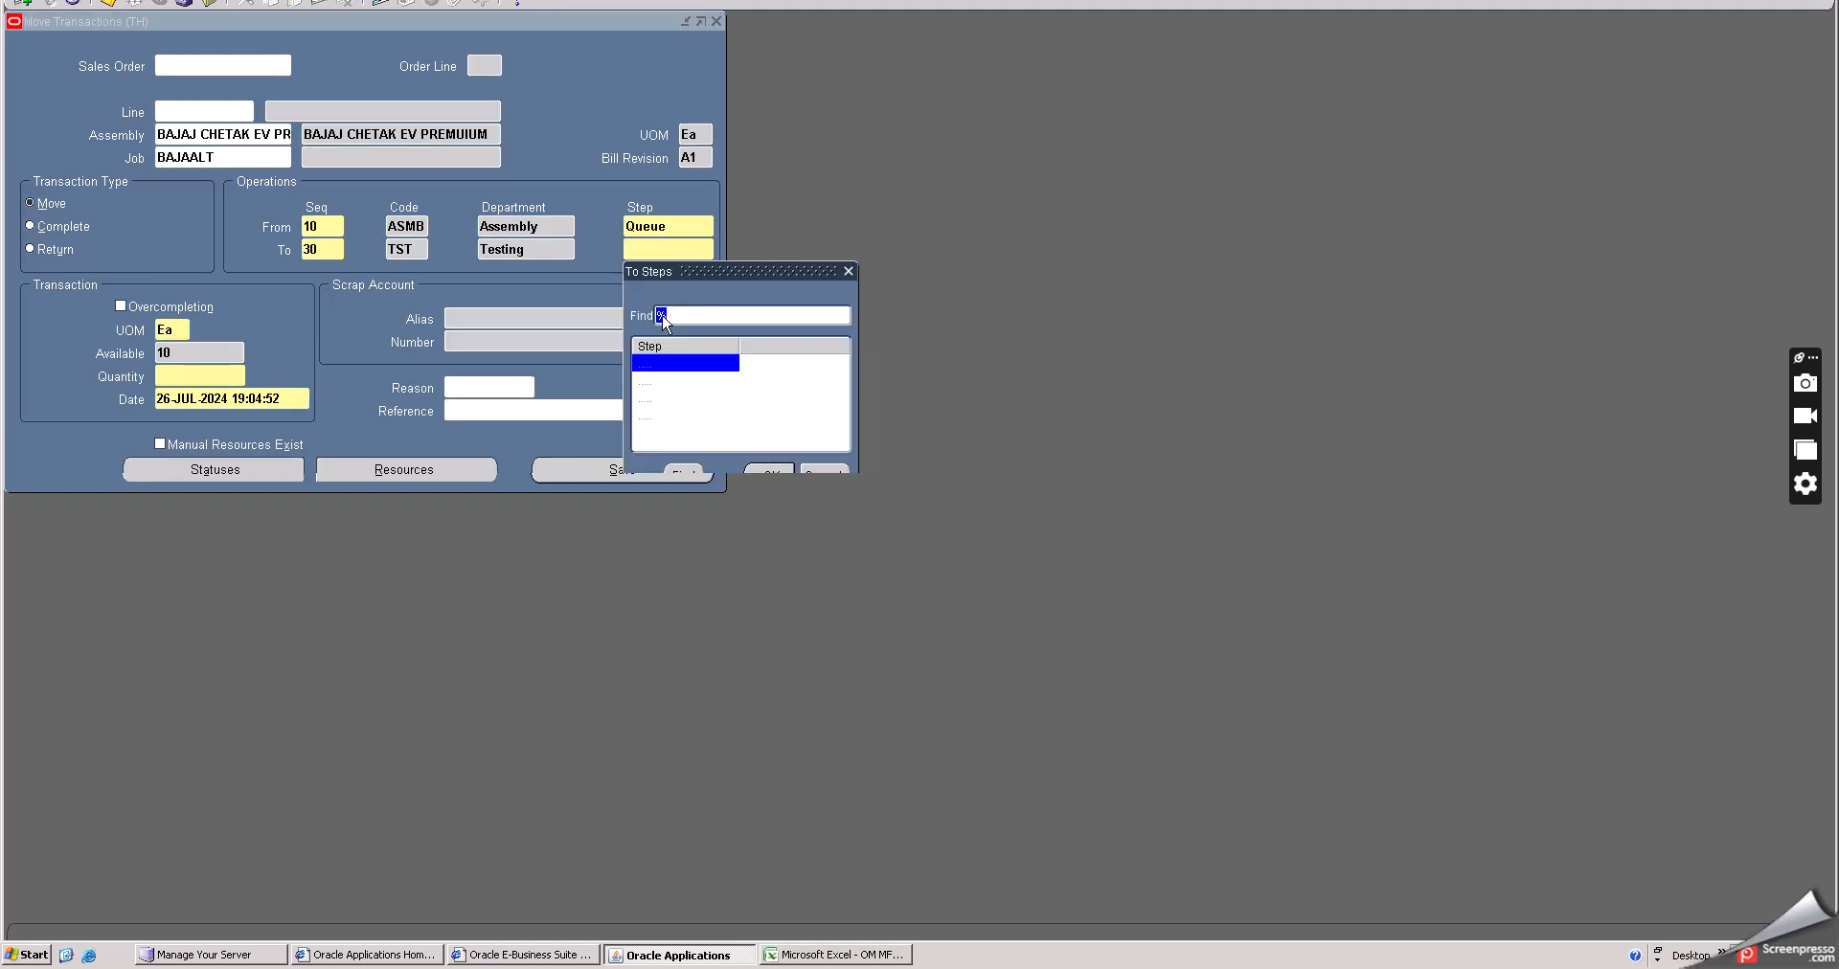
pyautogui.click(661, 397)
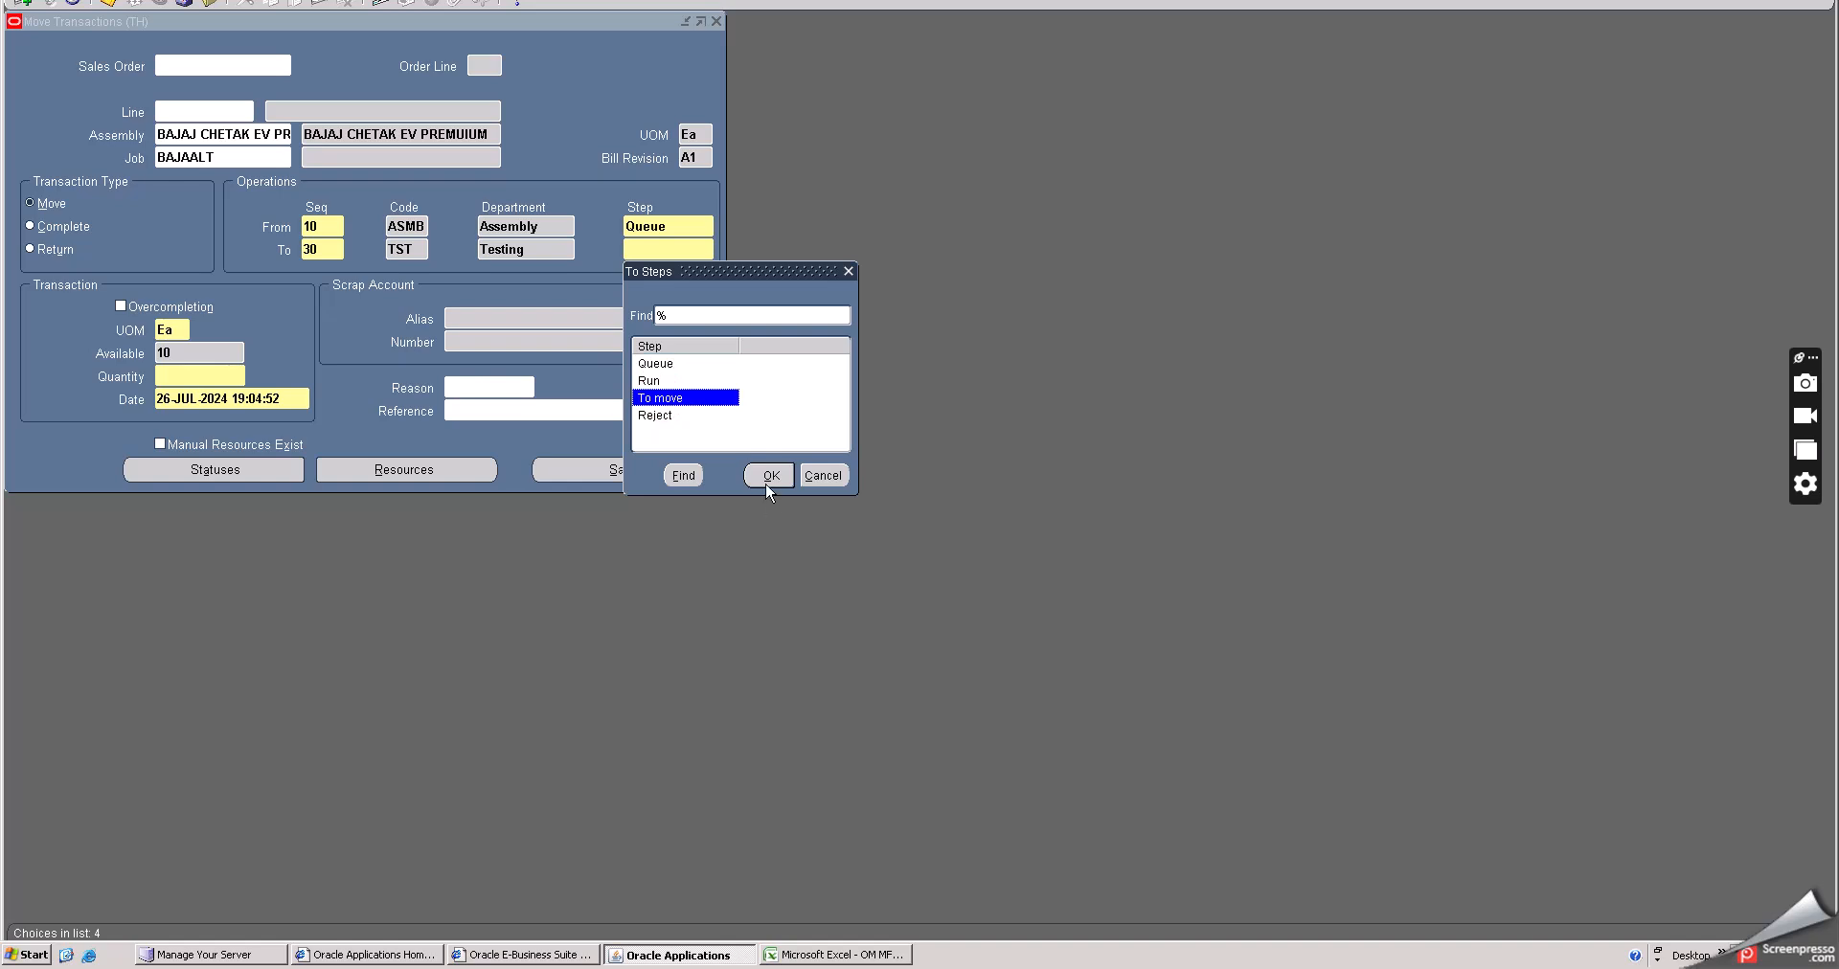
pyautogui.click(769, 475)
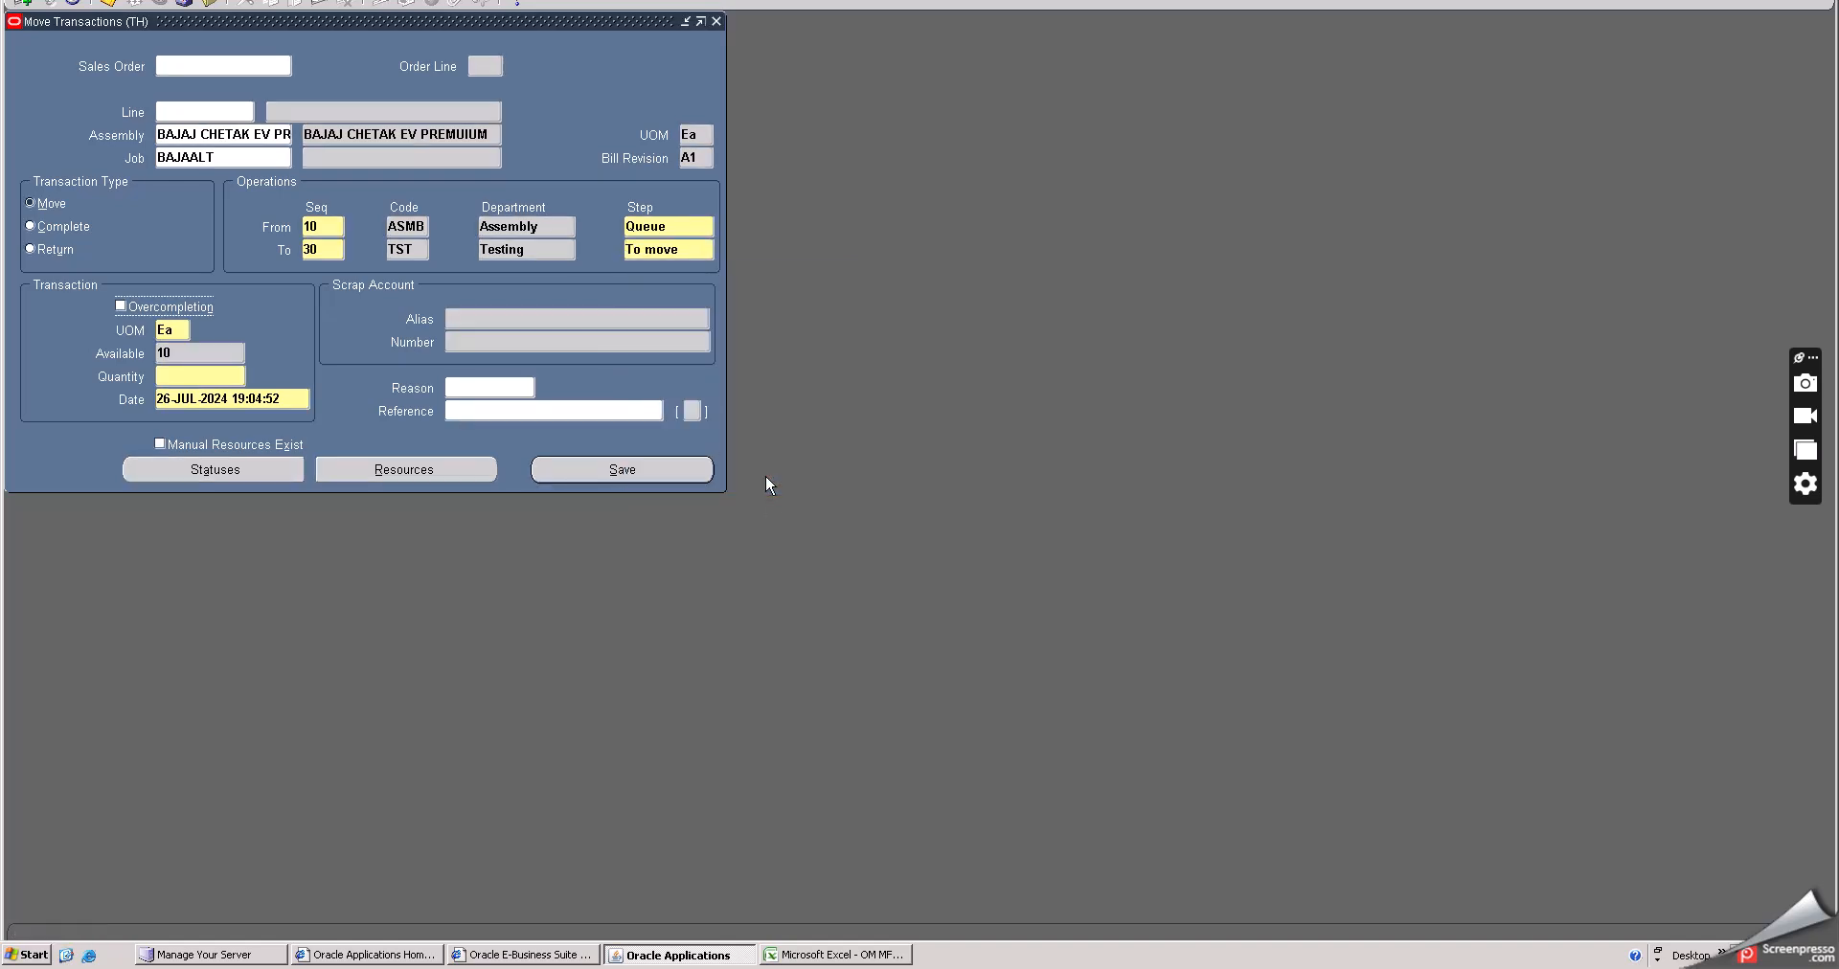
# - Set the move quantity to 10 and save the move transaction
pyautogui.click(197, 374)
pyautogui.write('10')
pyautogui.press('Tab')
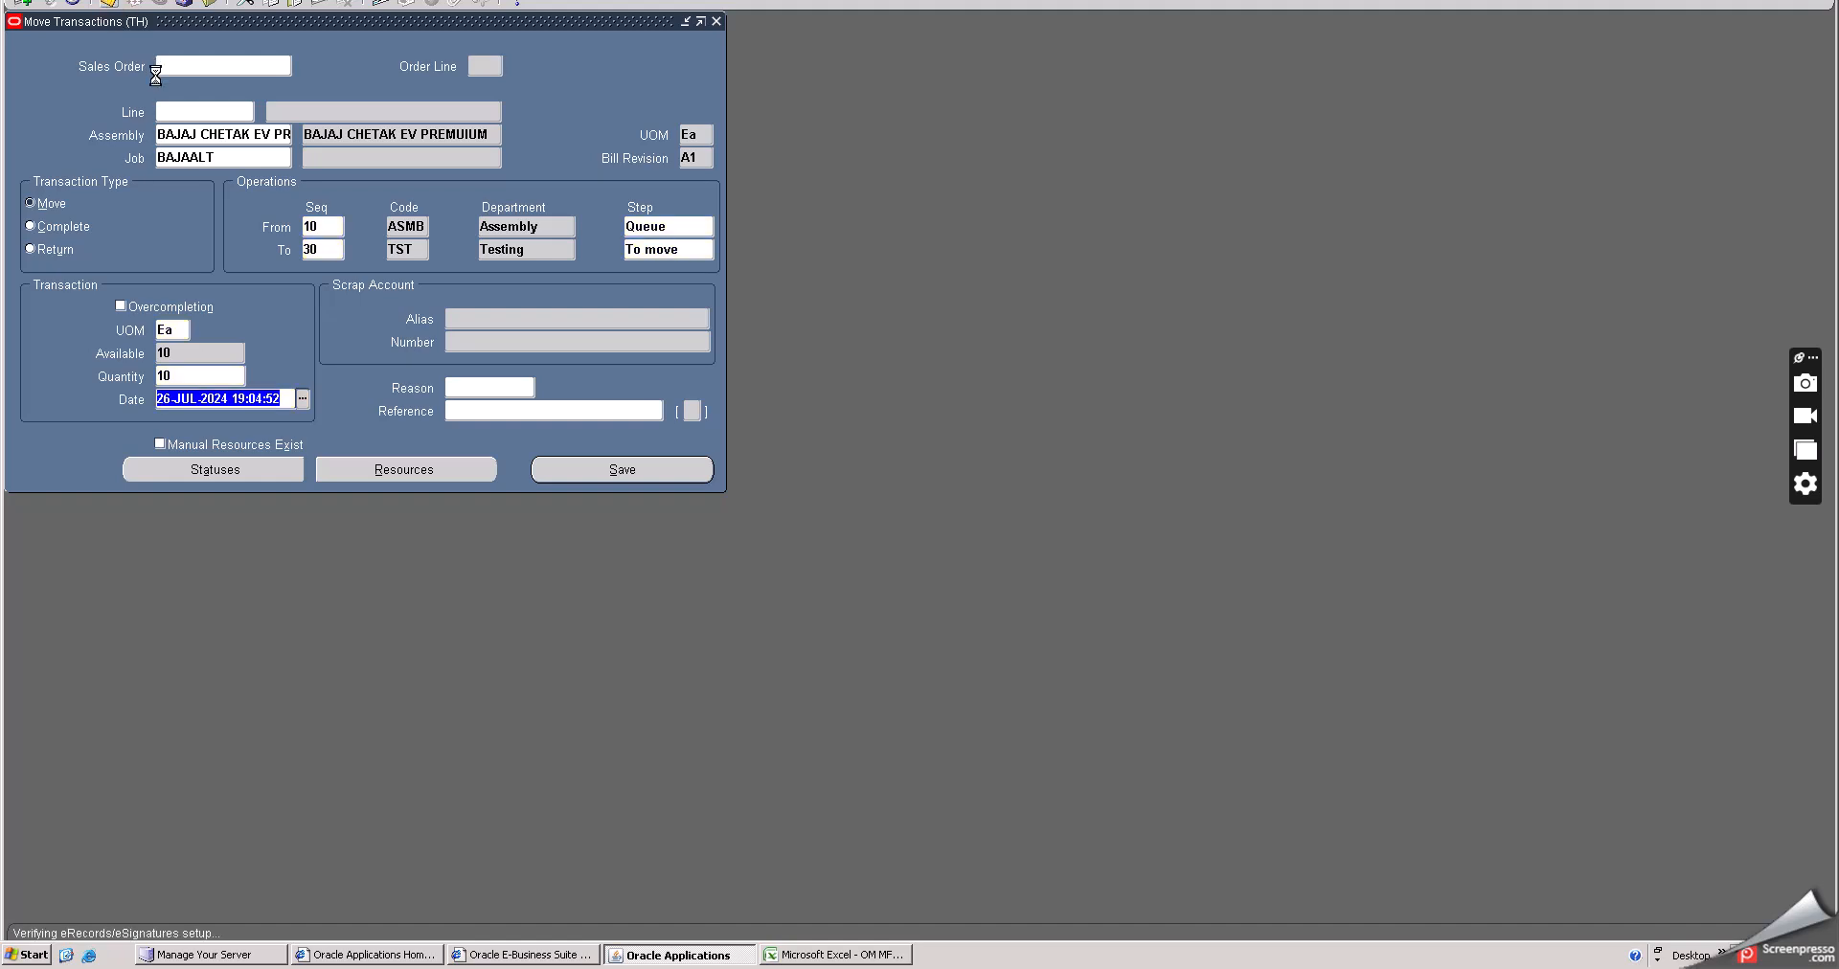
# - Close the Move Transactions form and open the Discrete Jobs search form
pyautogui.click(205, 4)
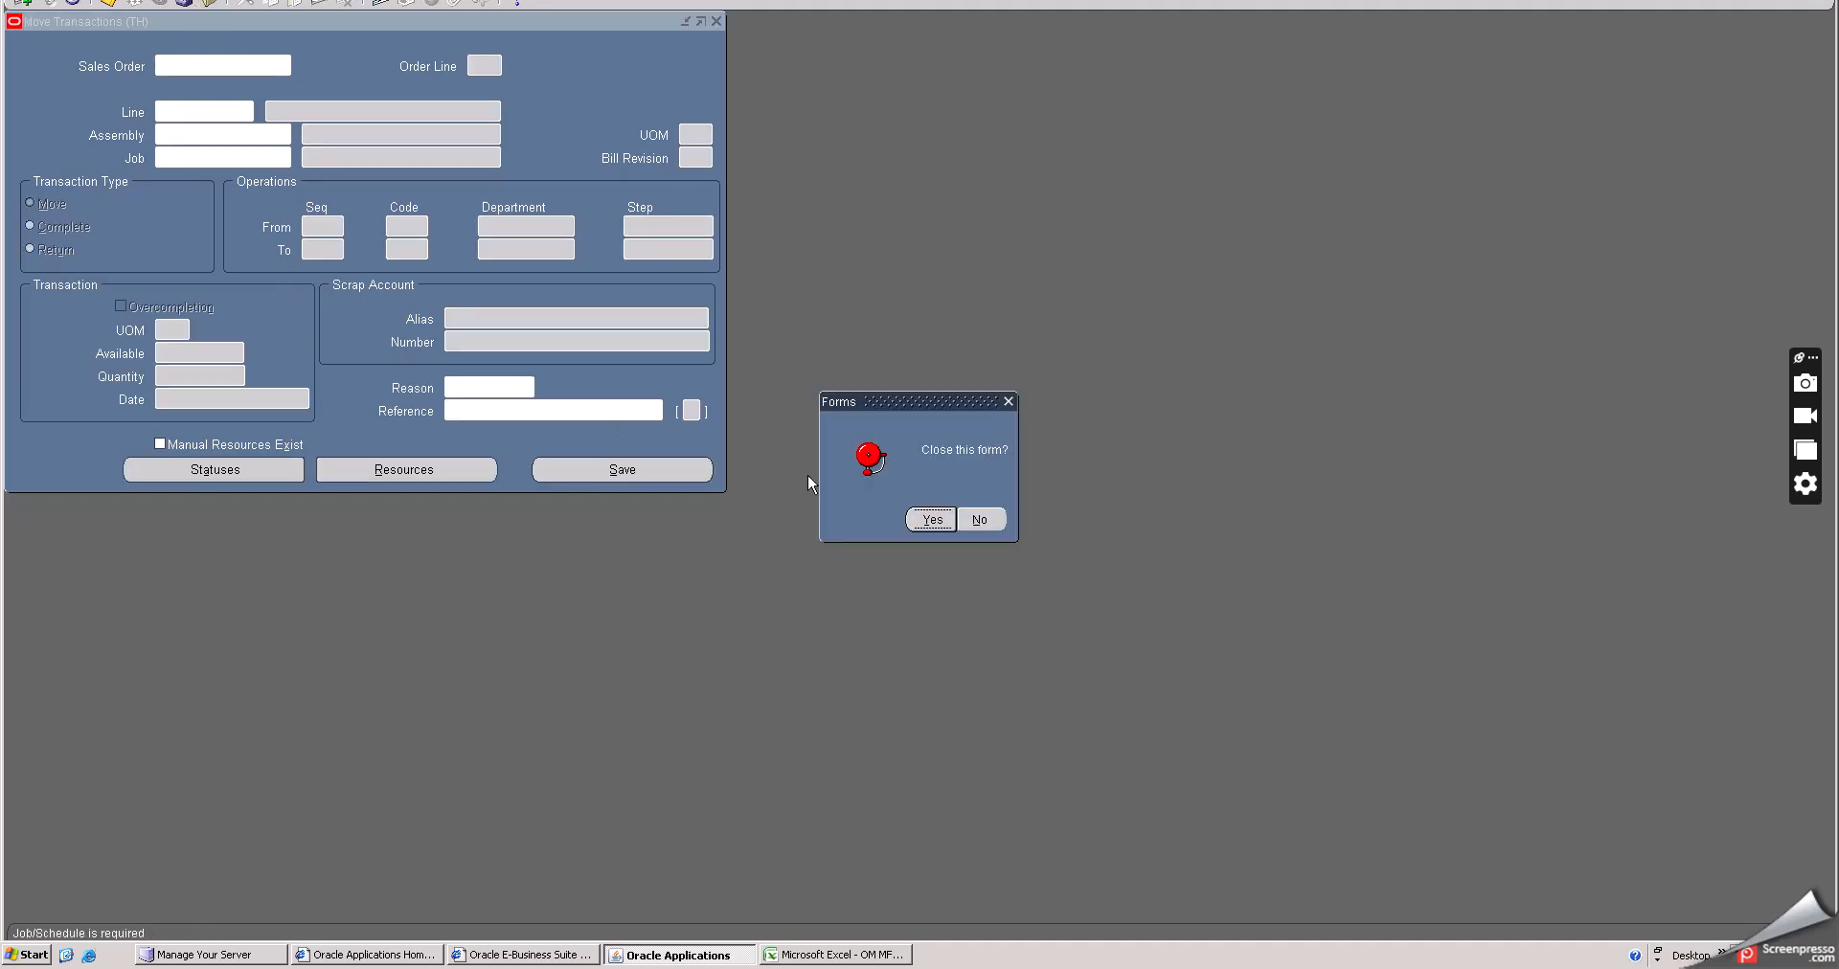
pyautogui.click(930, 519)
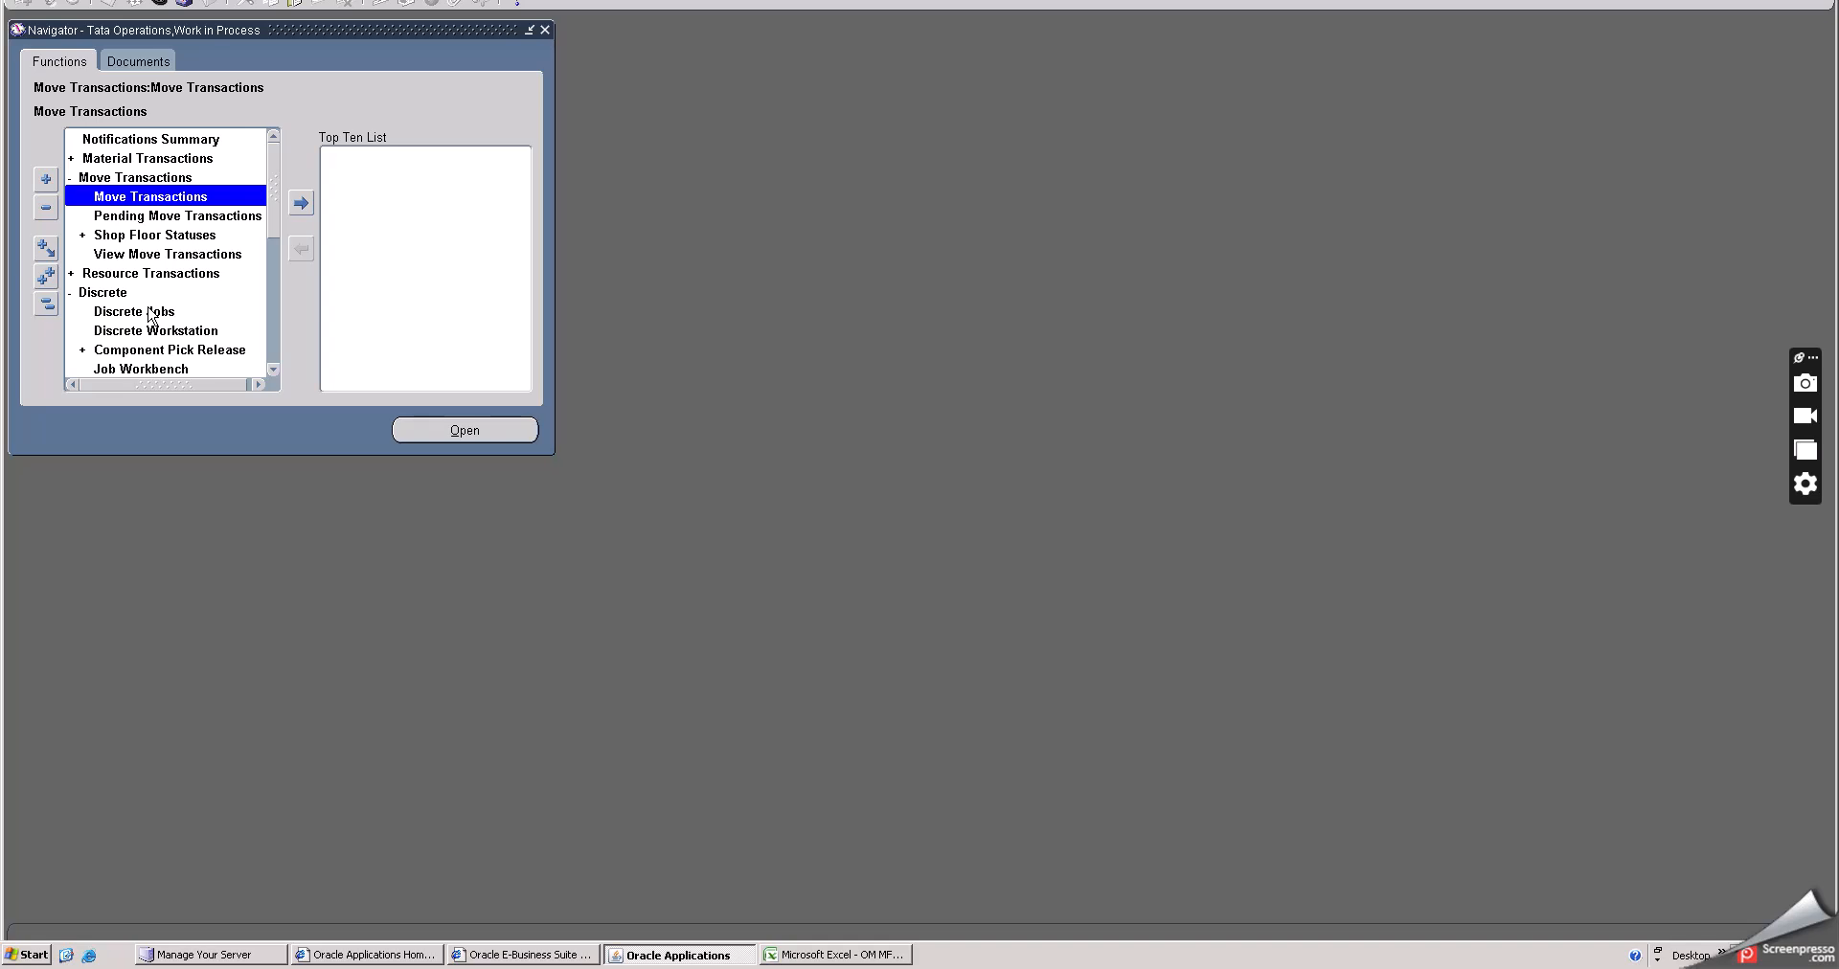
pyautogui.doubleClick(148, 311)
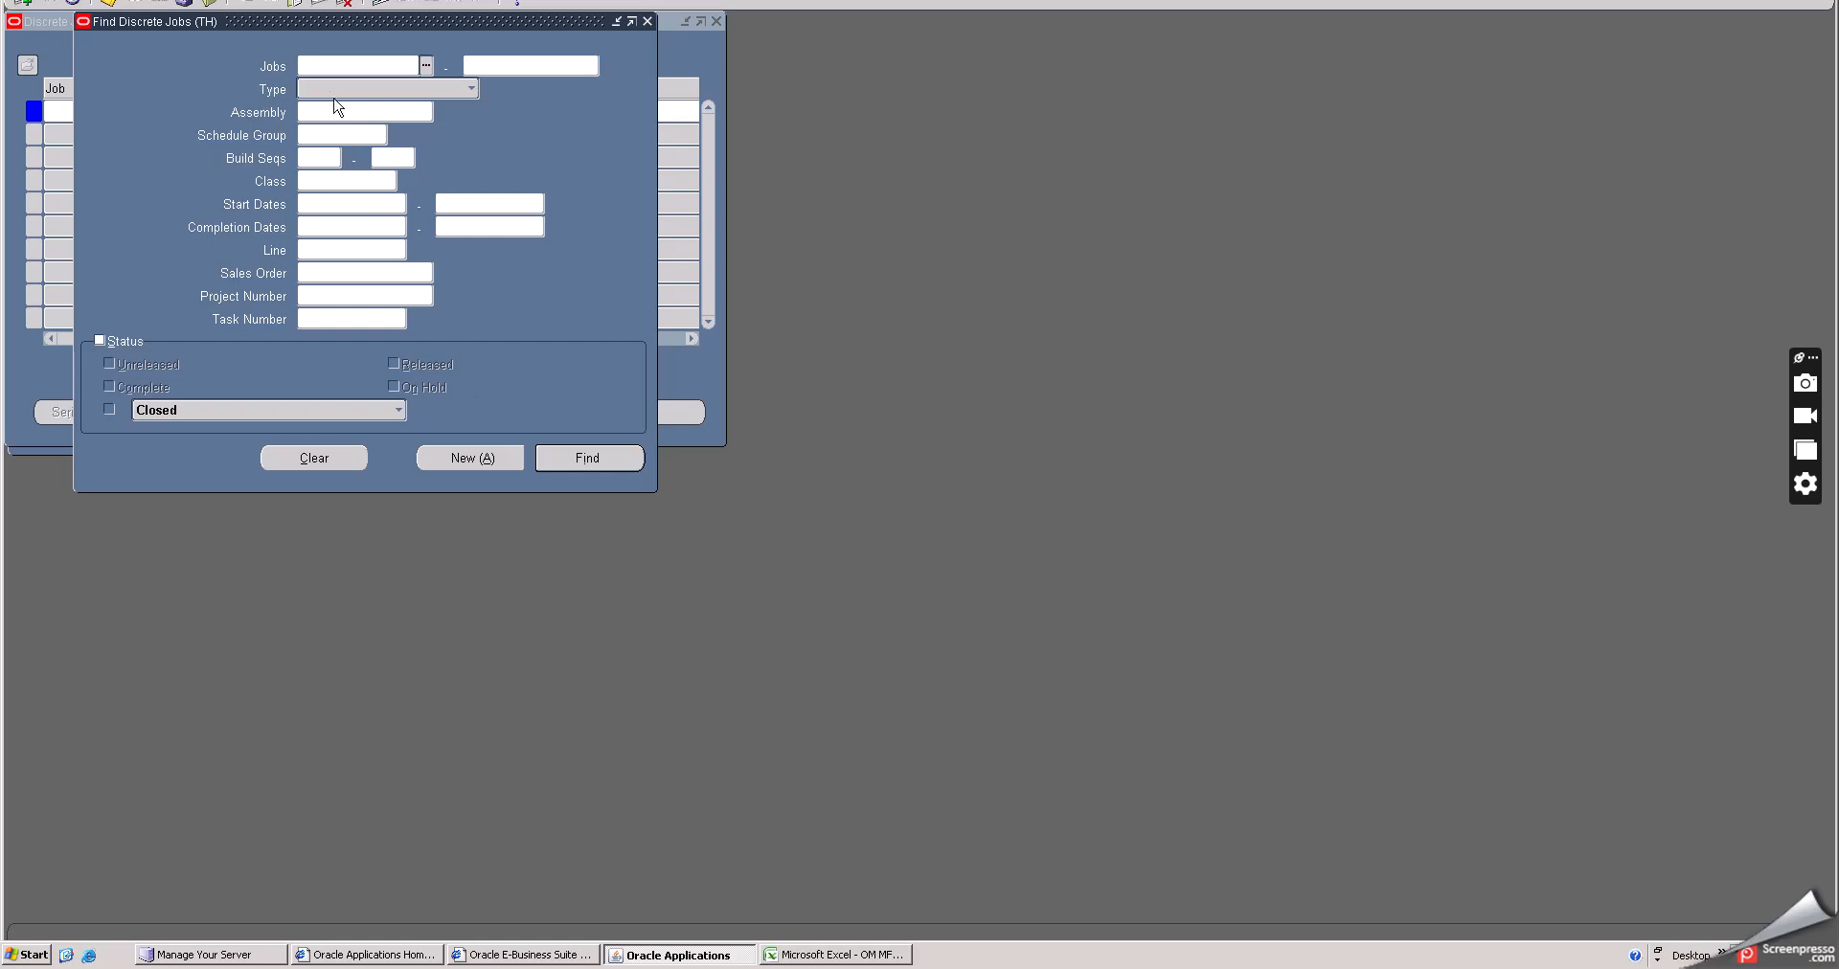
pyautogui.hotkey('ctrl', 'v')
pyautogui.press('Tab')
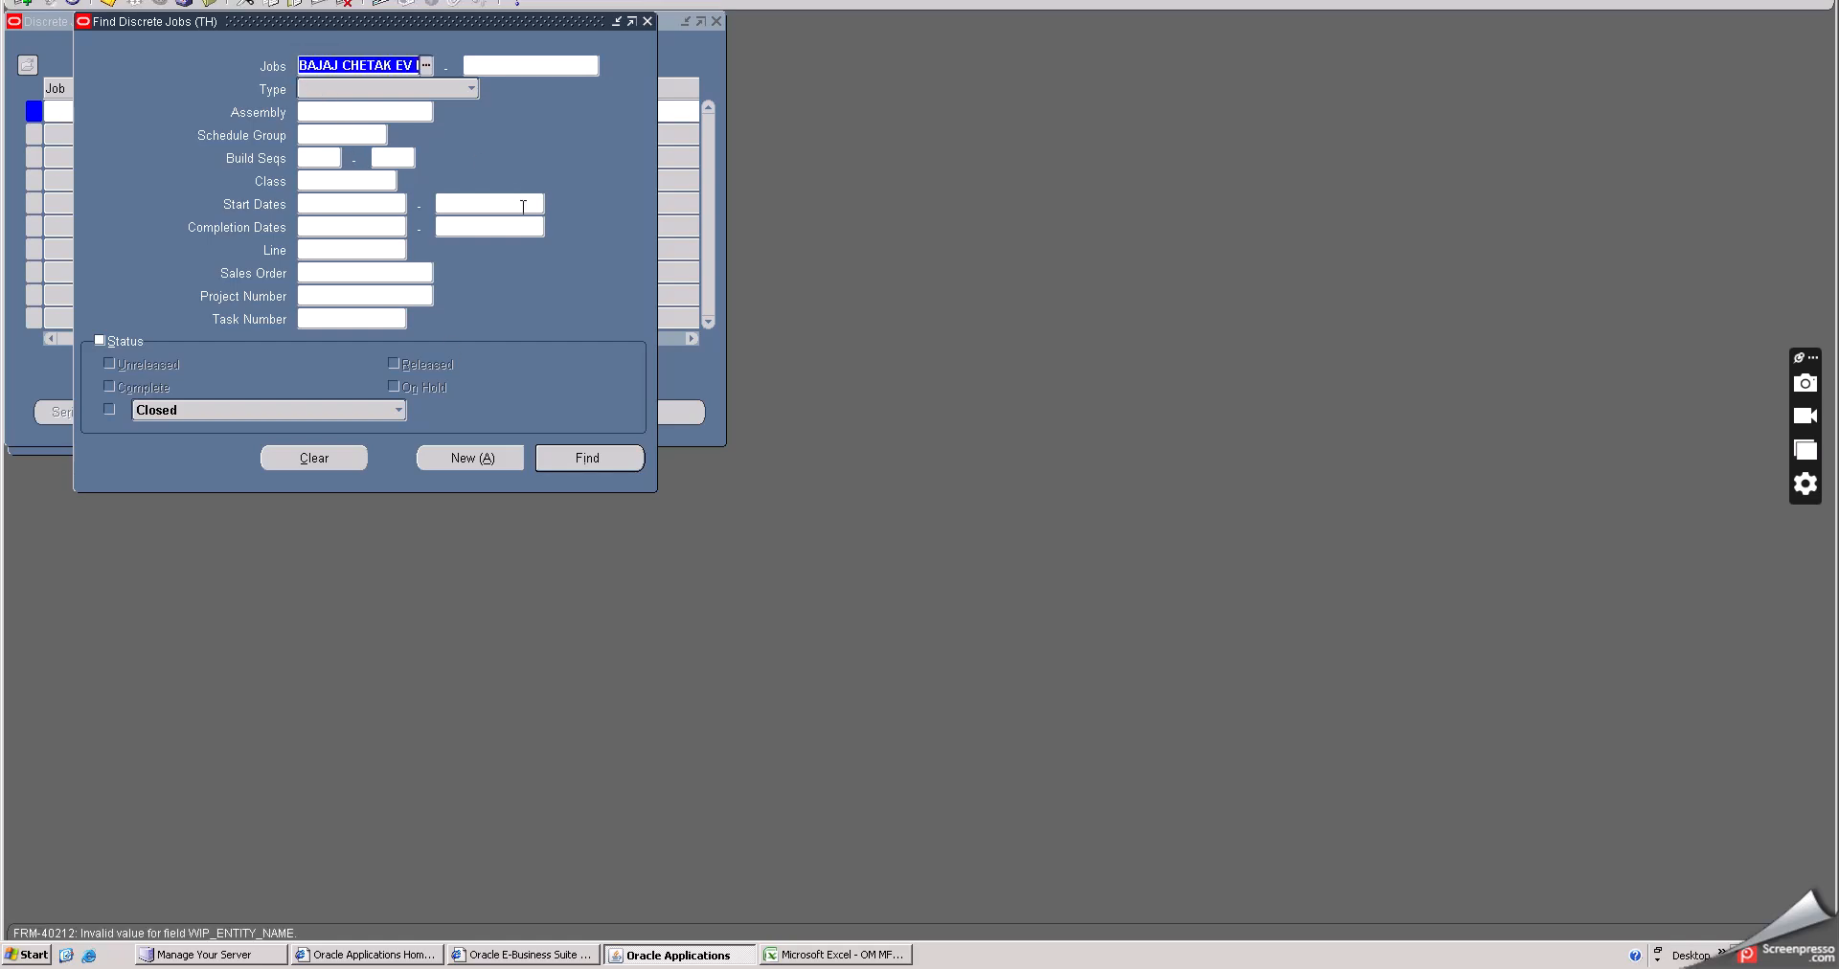
pyautogui.click(580, 460)
pyautogui.press('BackSpace')
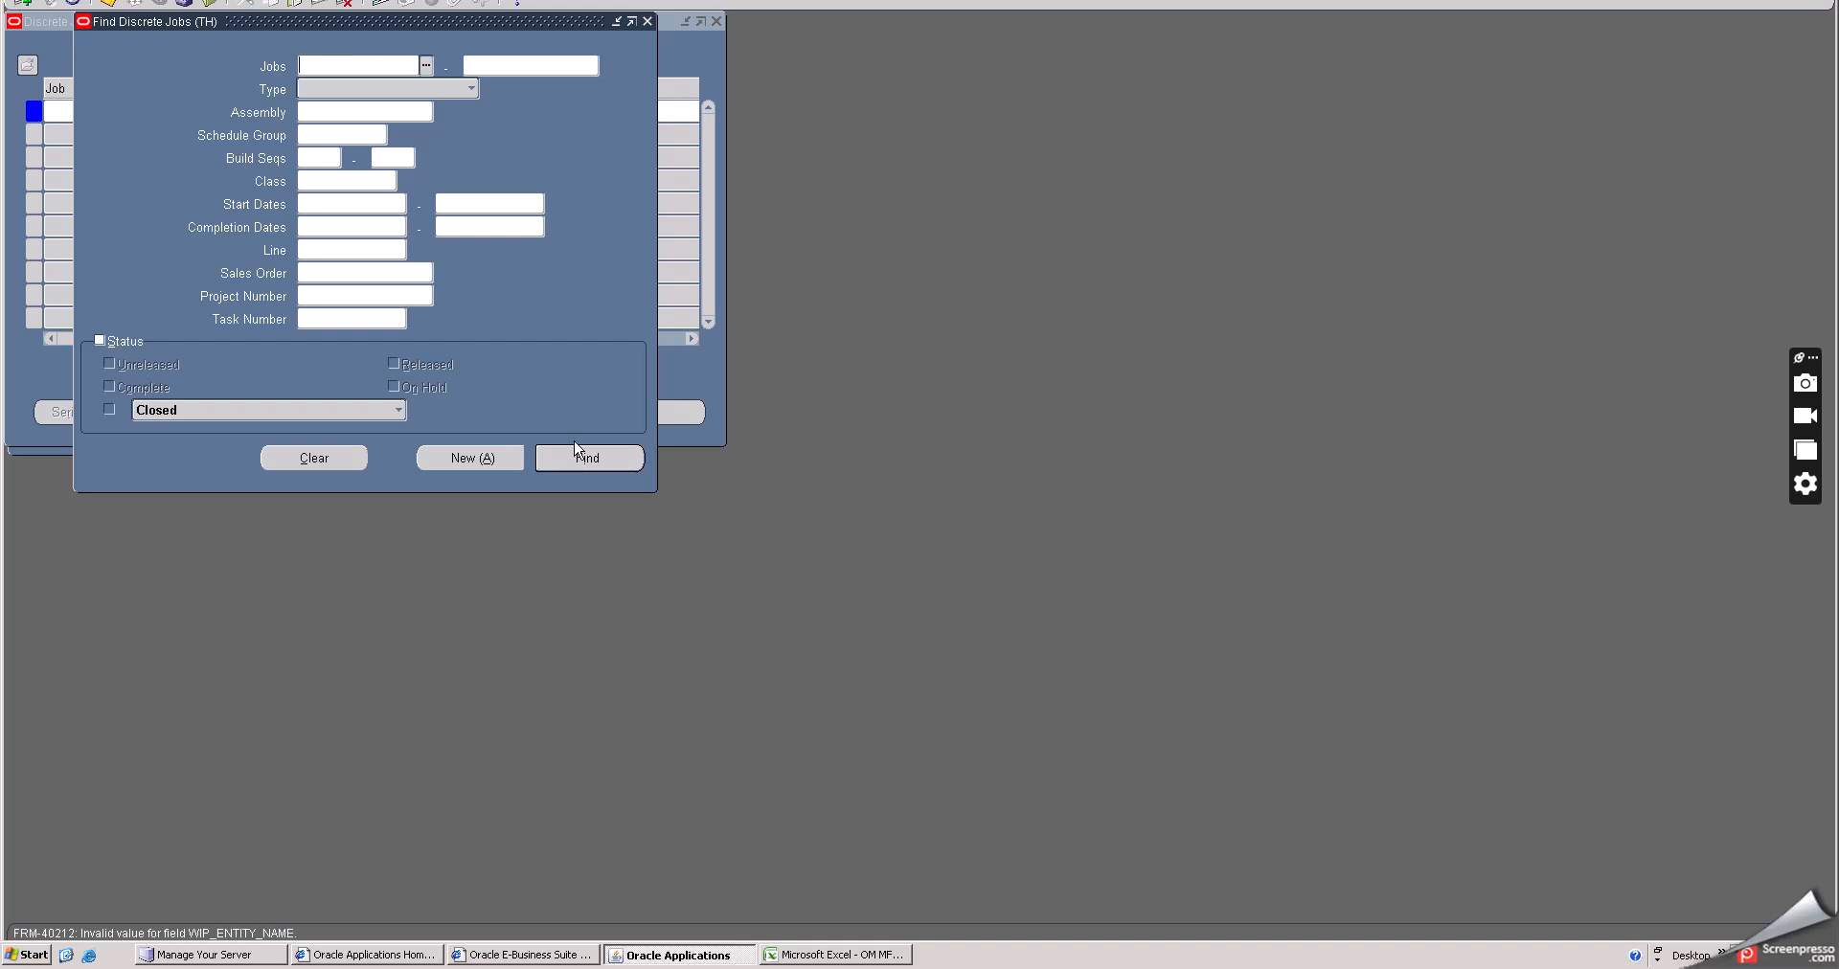
# - Find the discrete job BAJAALT and display its details
pyautogui.write('BAJAALT')
pyautogui.press('Tab')
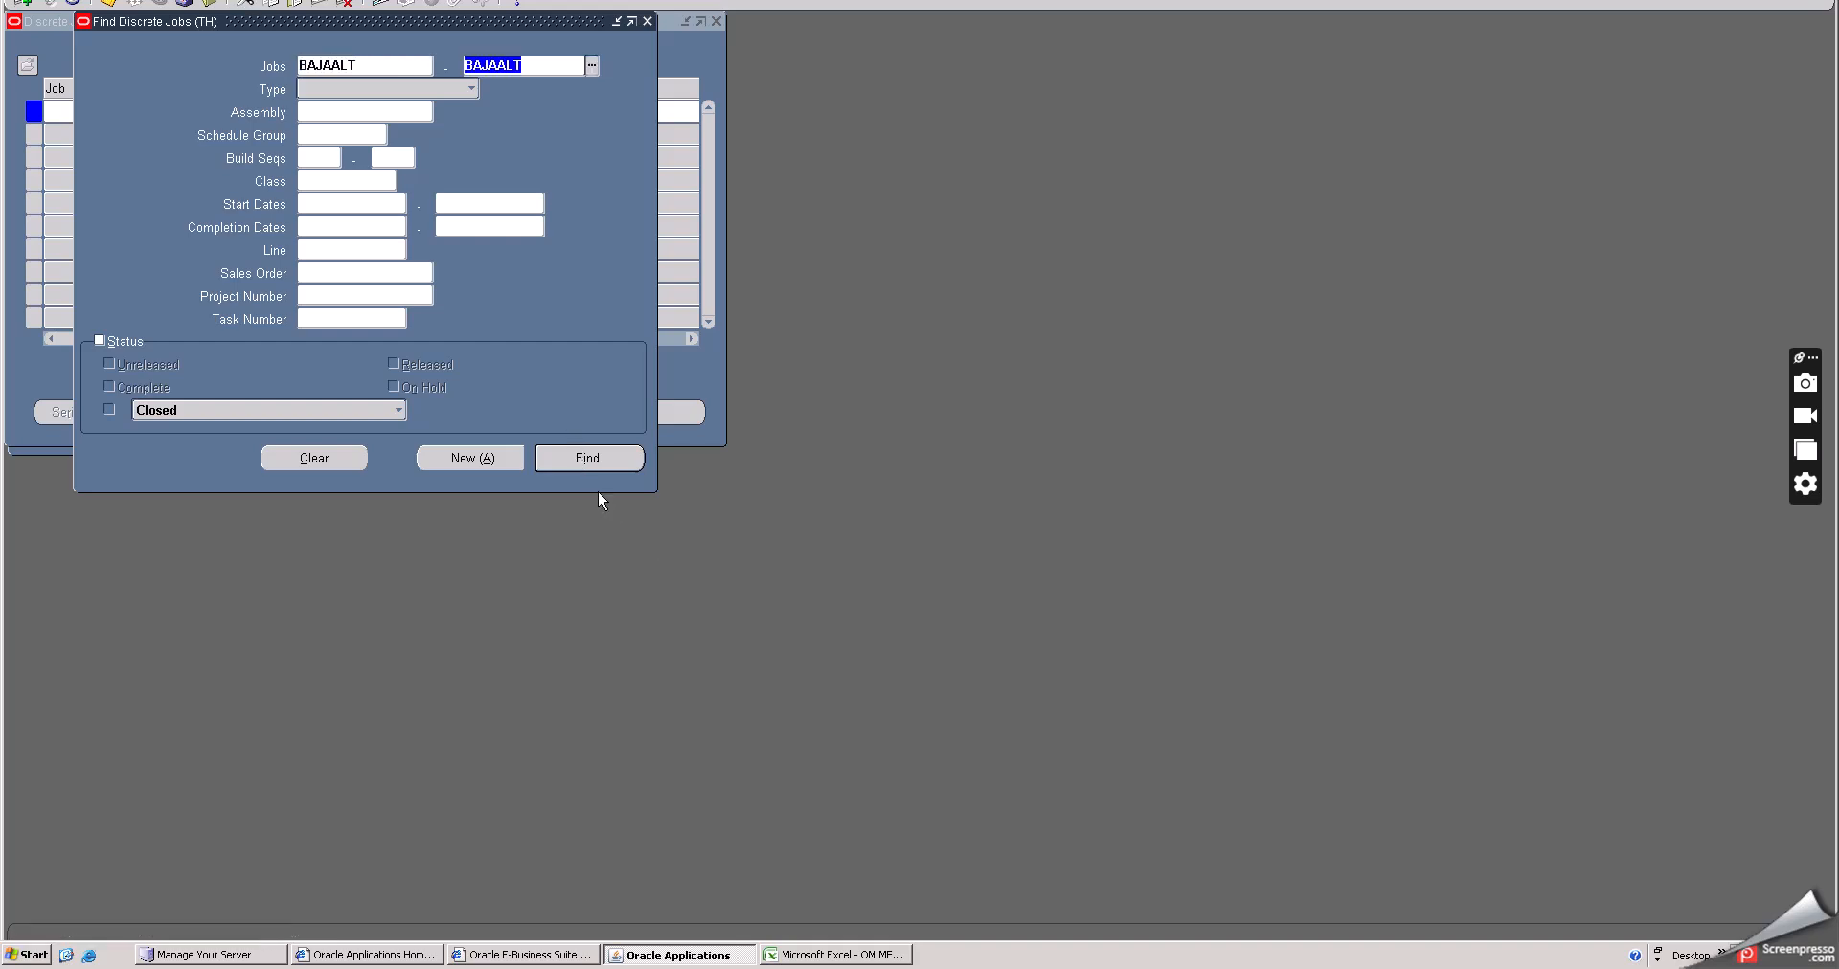
pyautogui.click(587, 462)
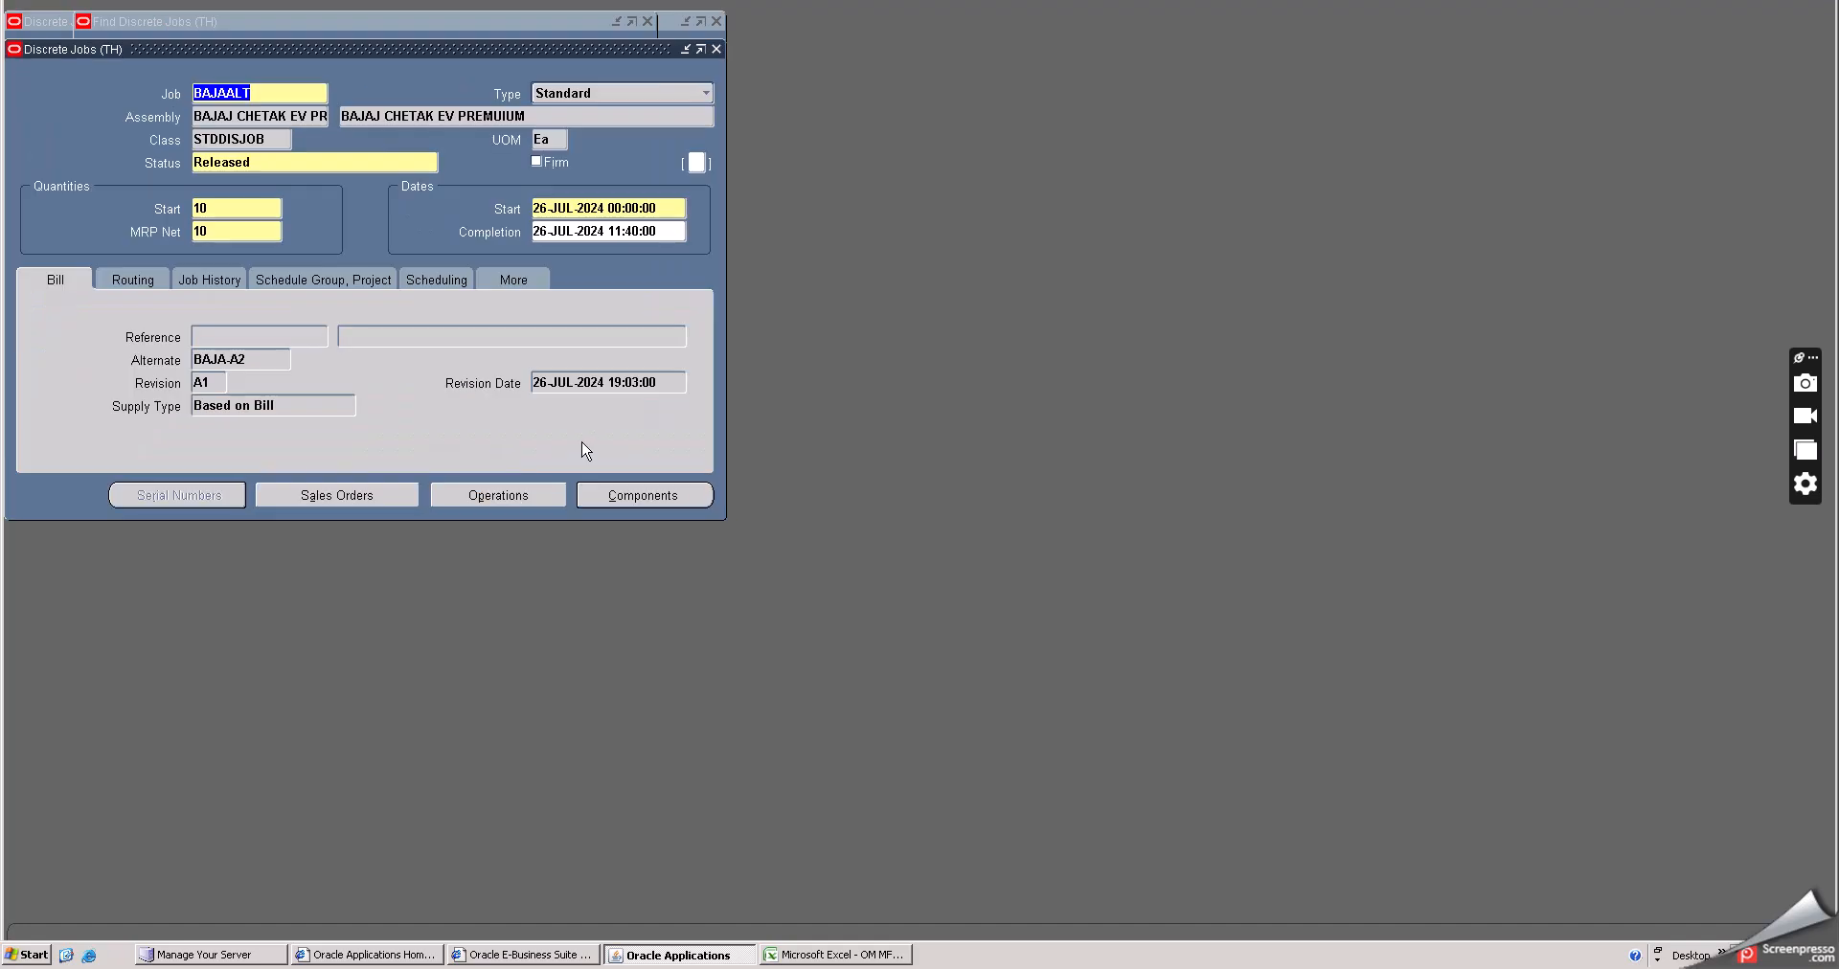
# - Examine the BAJAALT job's component requirements, quantities, supply and routing details, and close the Discrete Jobs form
pyautogui.click(607, 493)
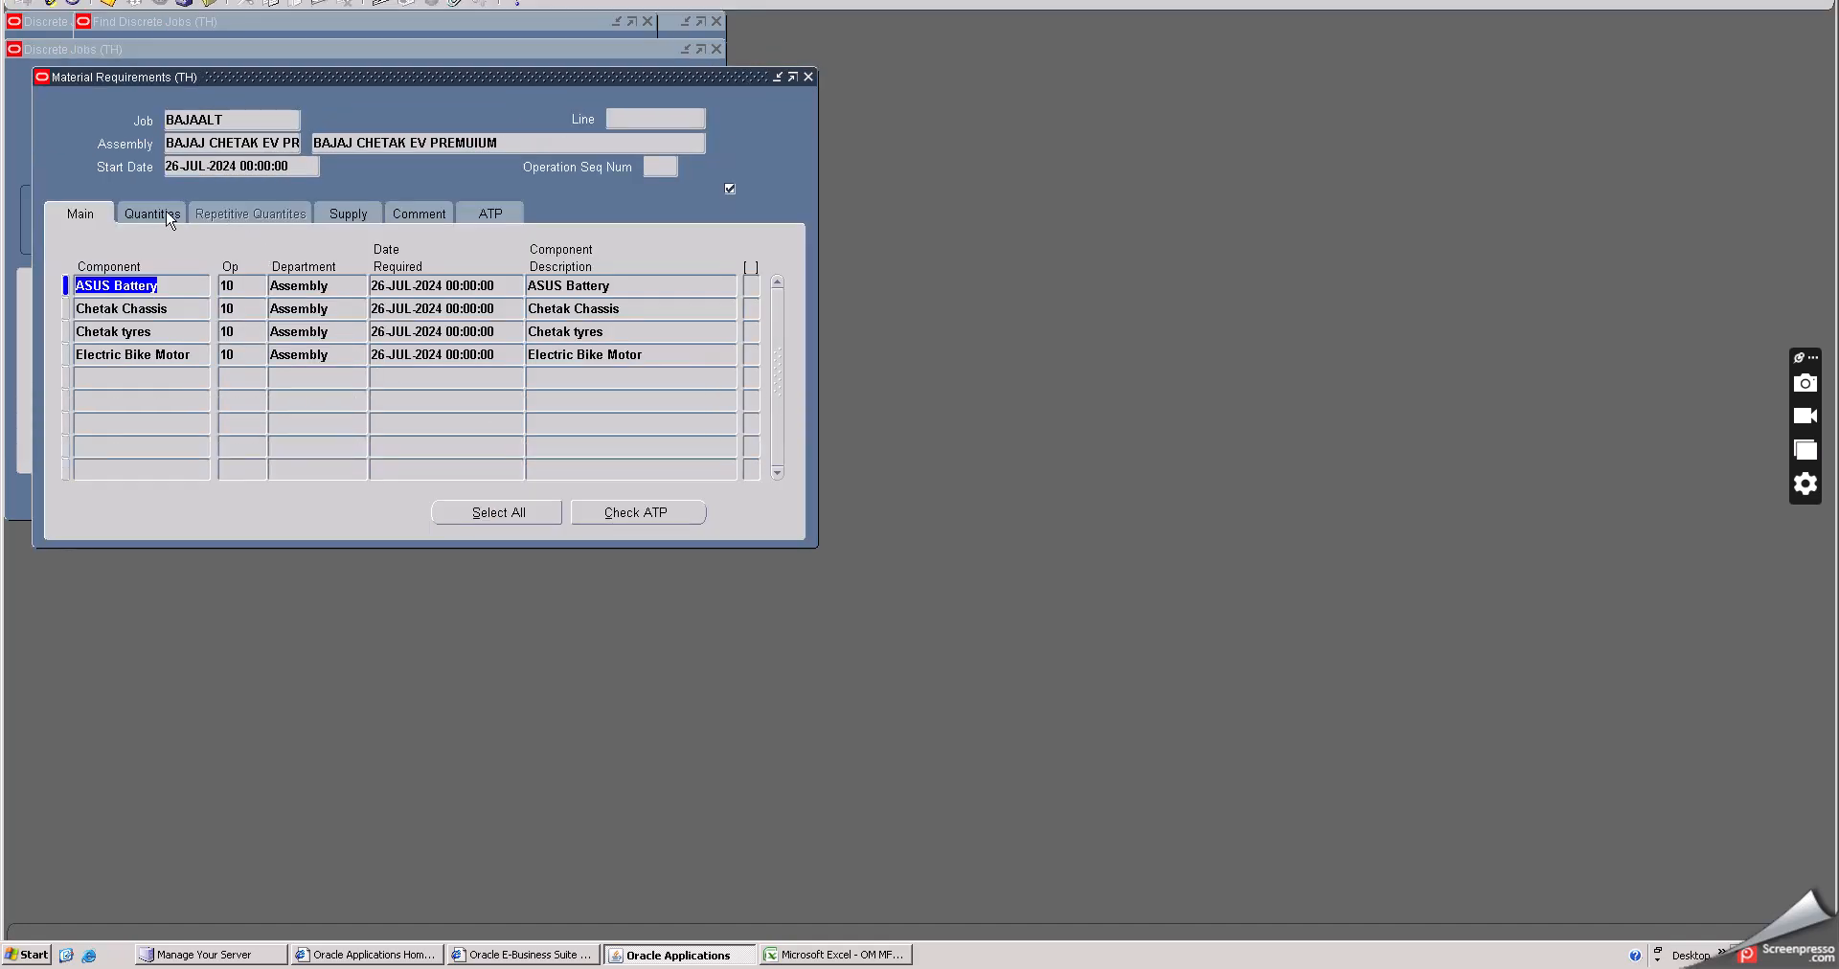
pyautogui.click(164, 215)
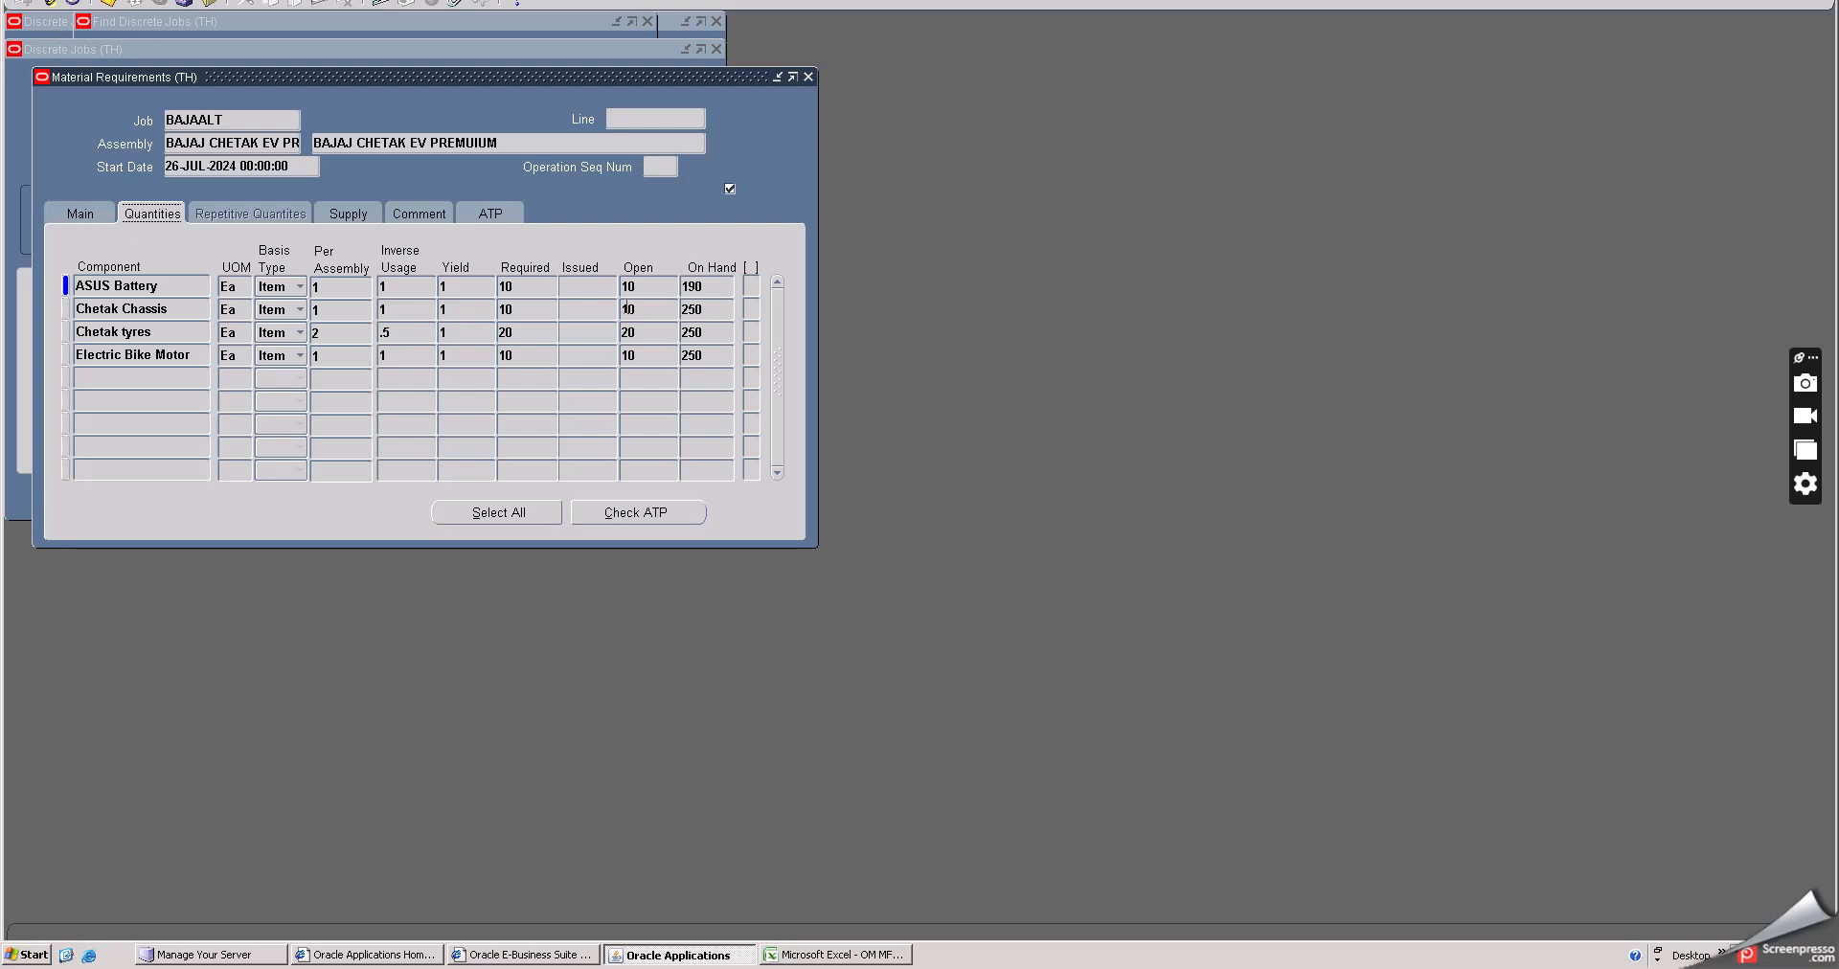
pyautogui.click(346, 216)
pyautogui.click(808, 77)
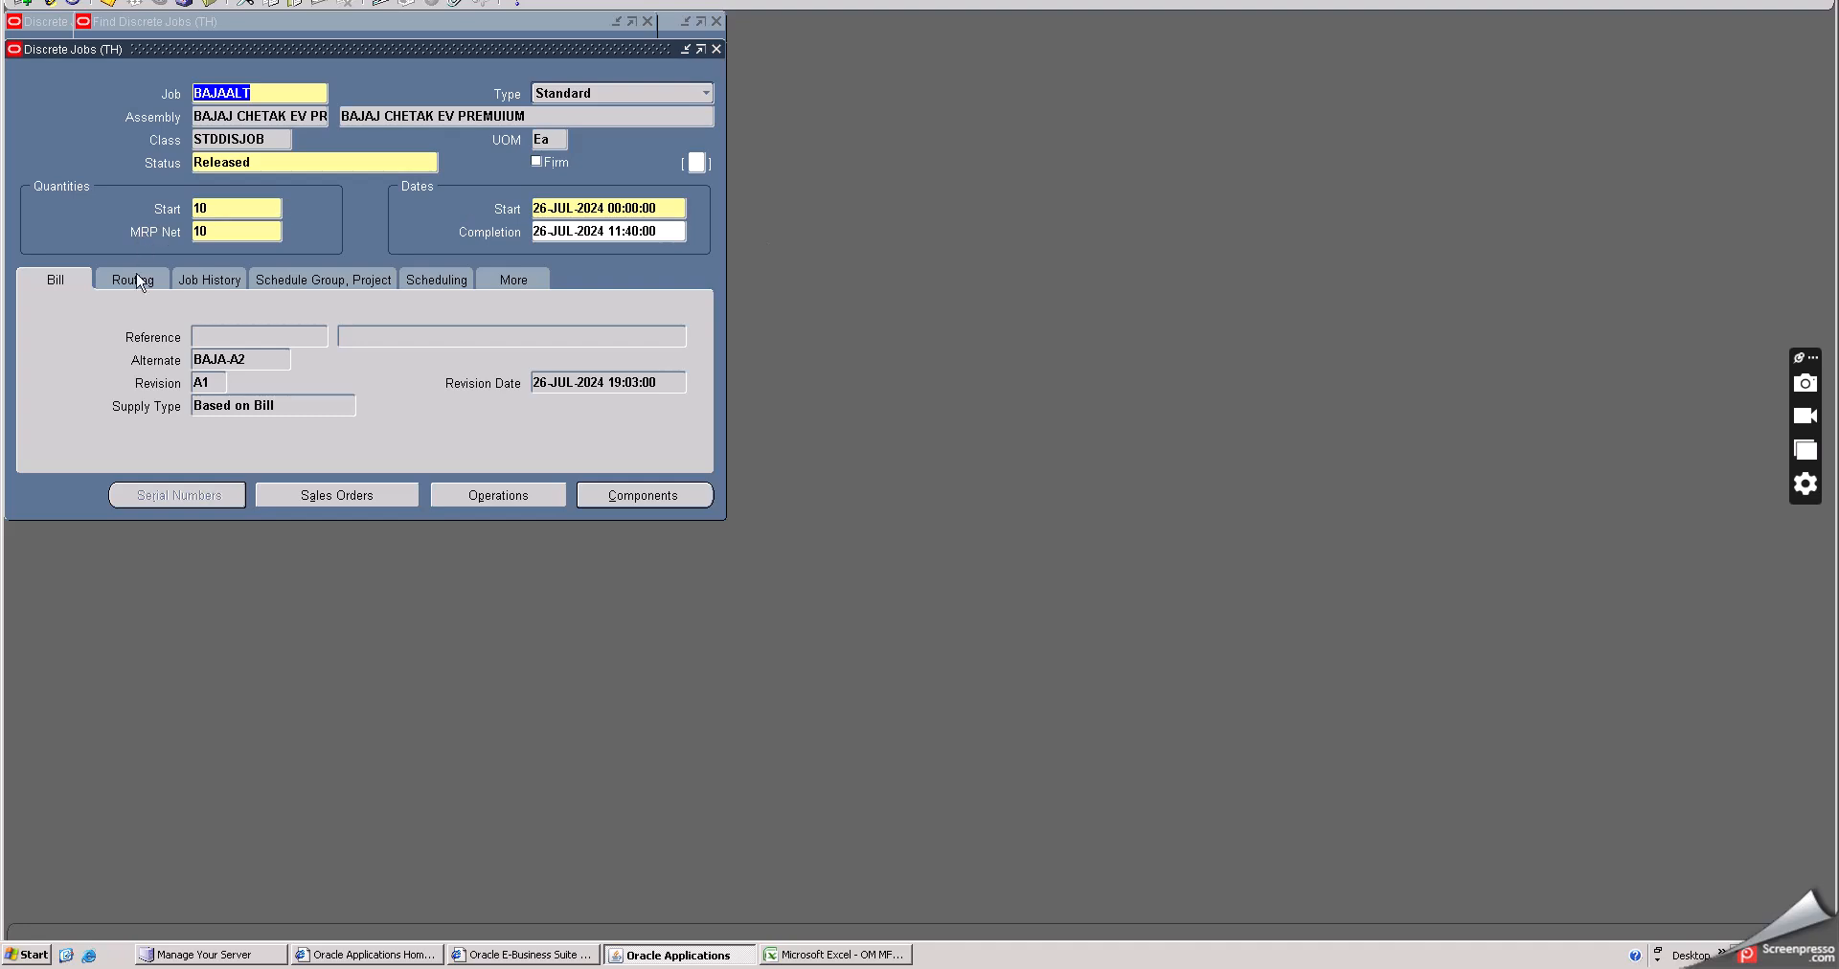
pyautogui.click(135, 278)
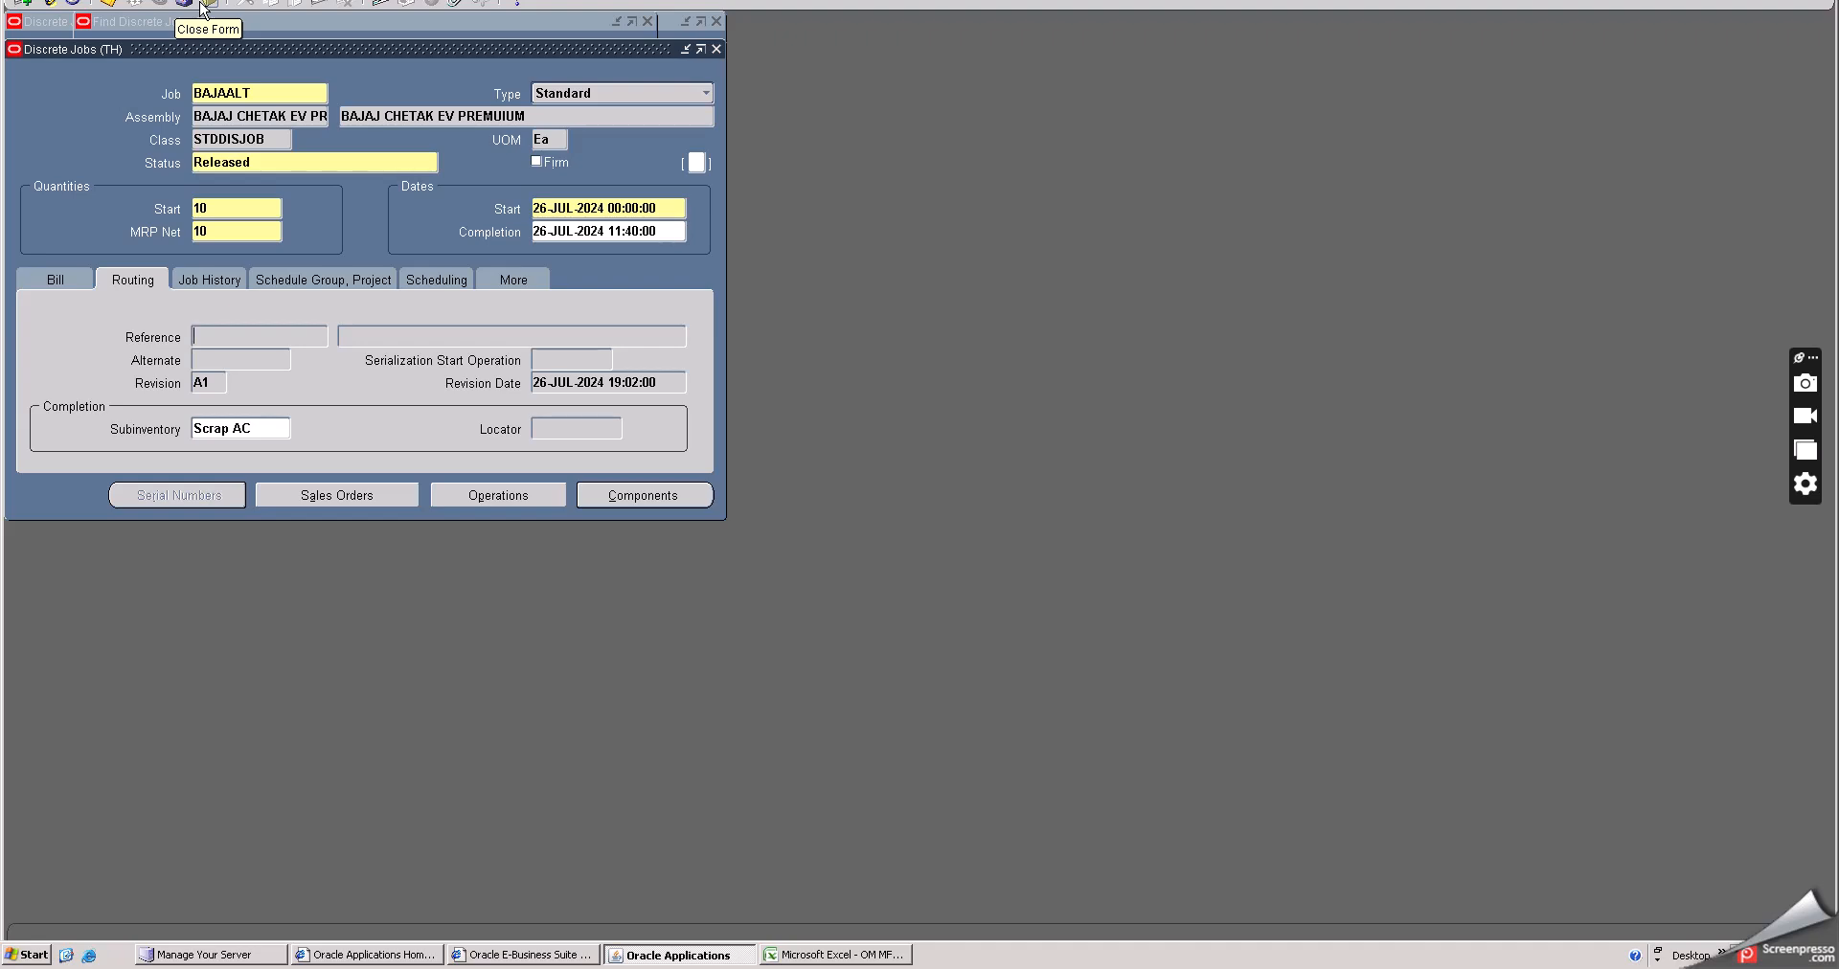
pyautogui.click(203, 8)
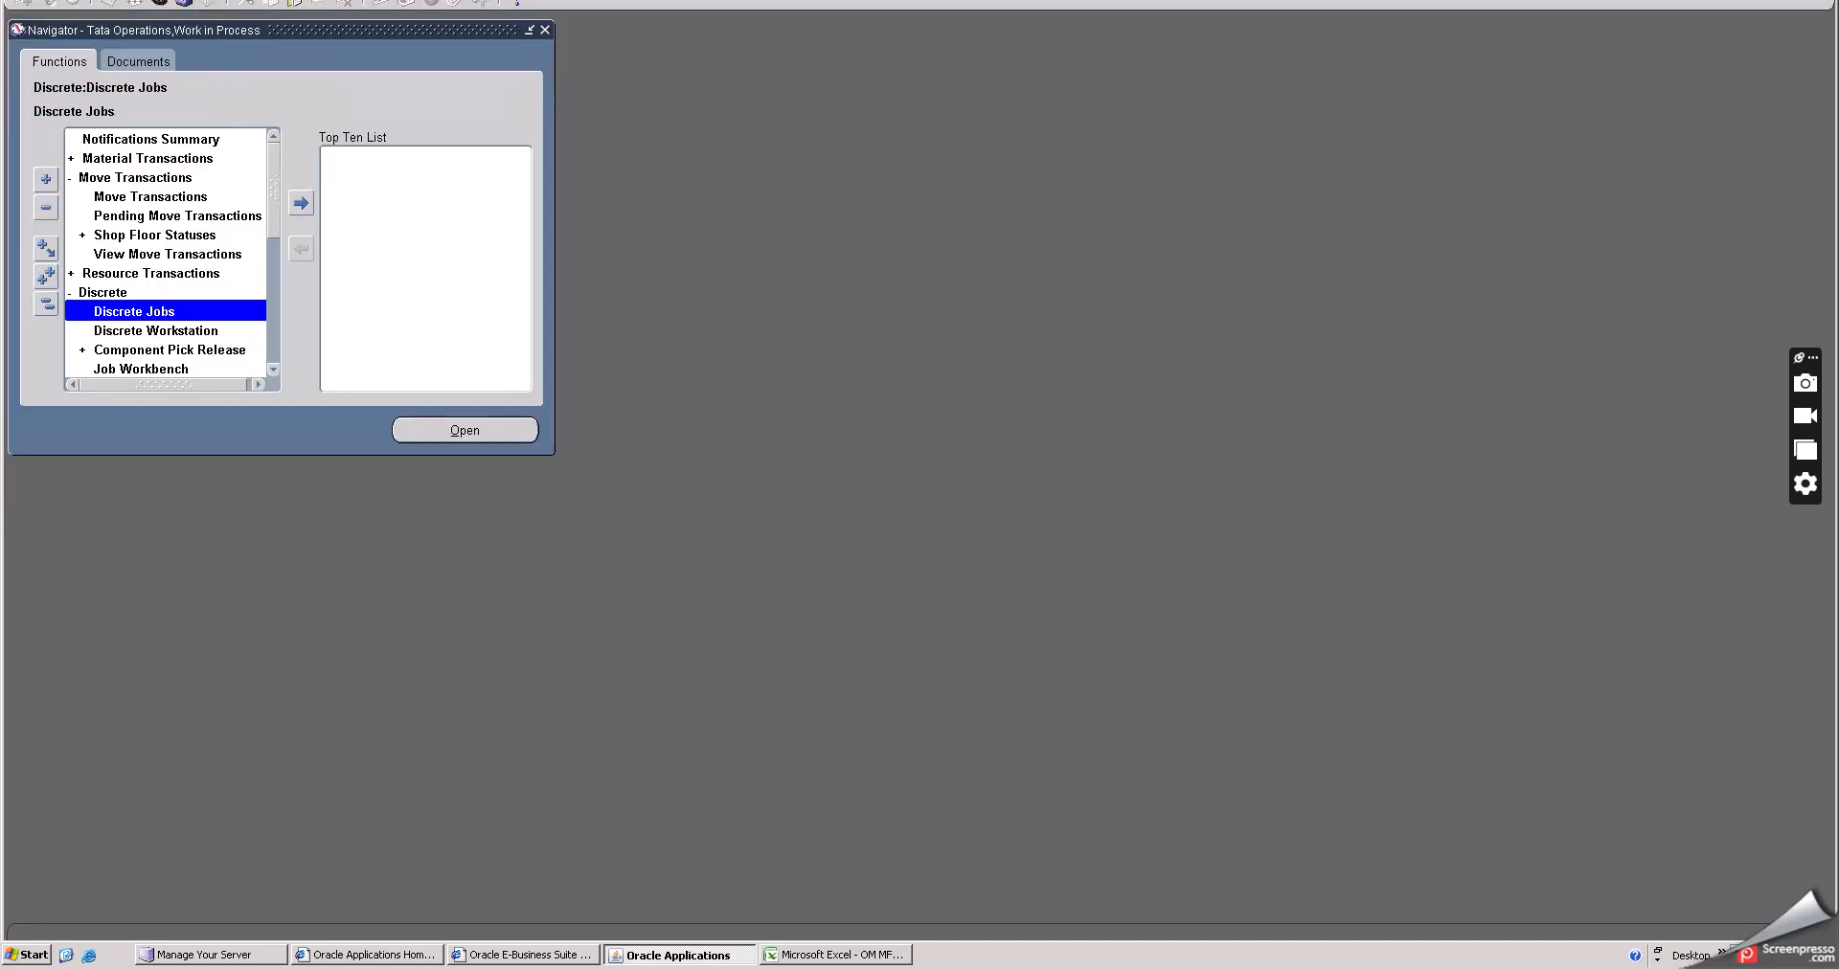
pyautogui.hotkey('alt', 'Tab')
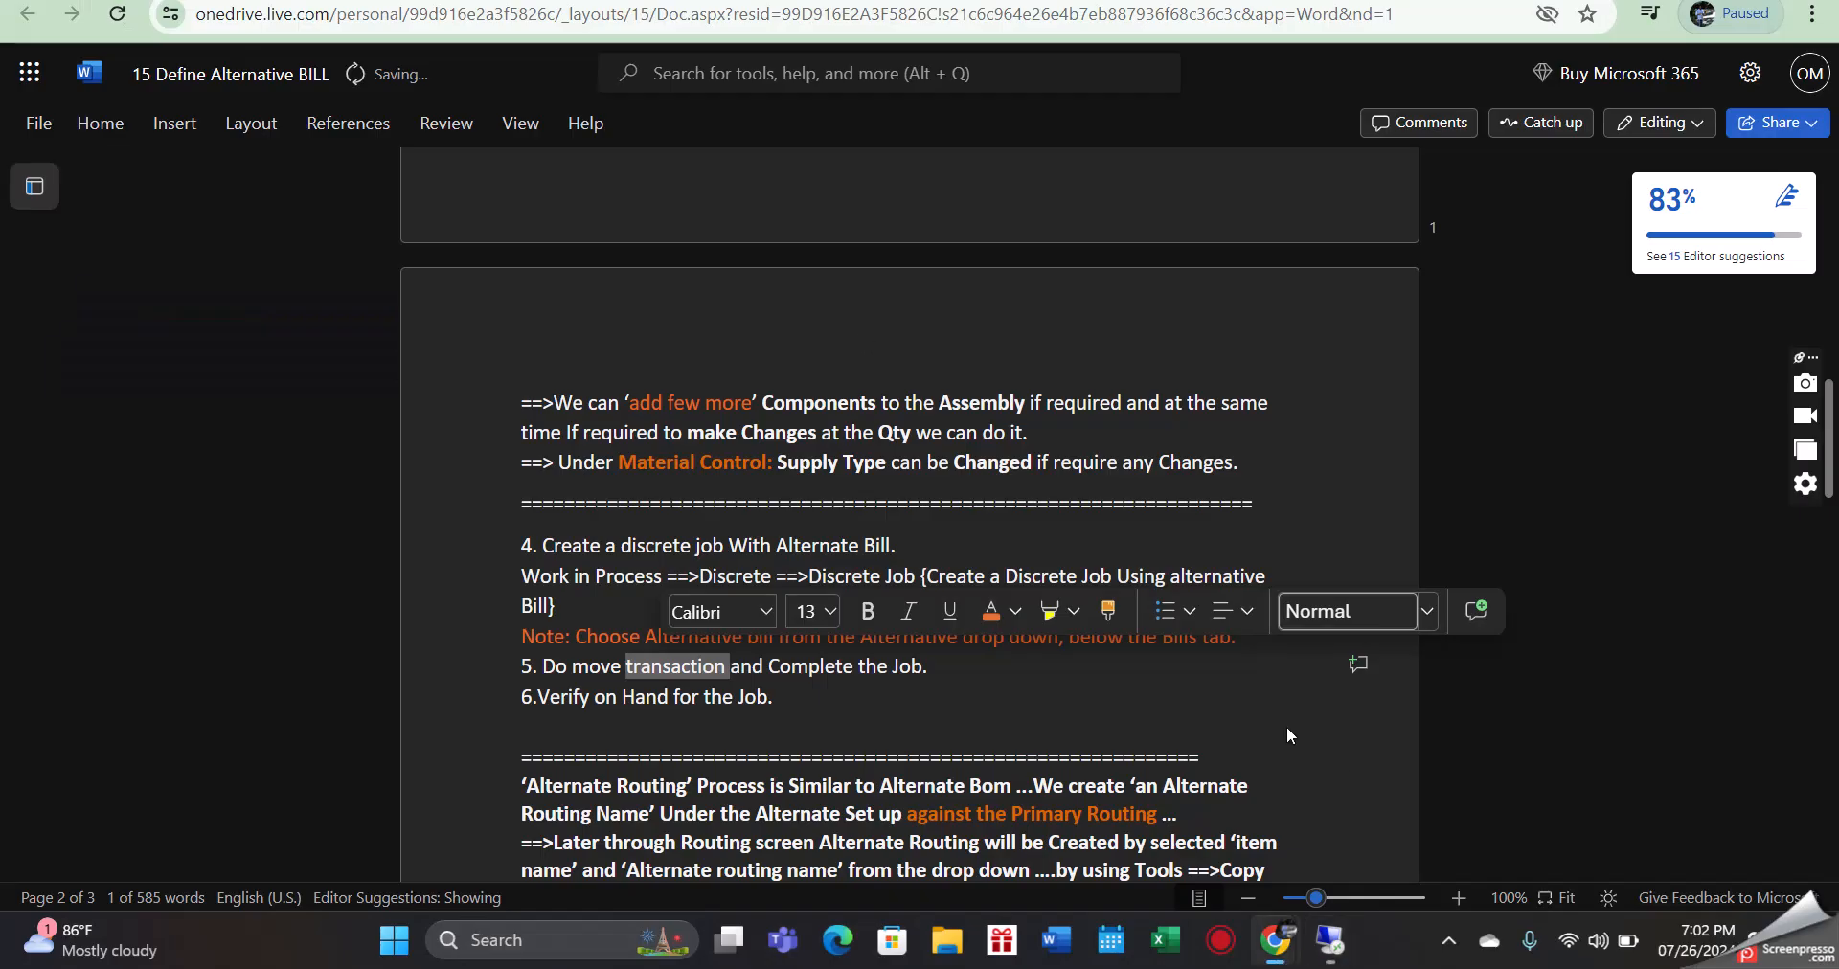
pyautogui.click(1448, 939)
pyautogui.click(1452, 815)
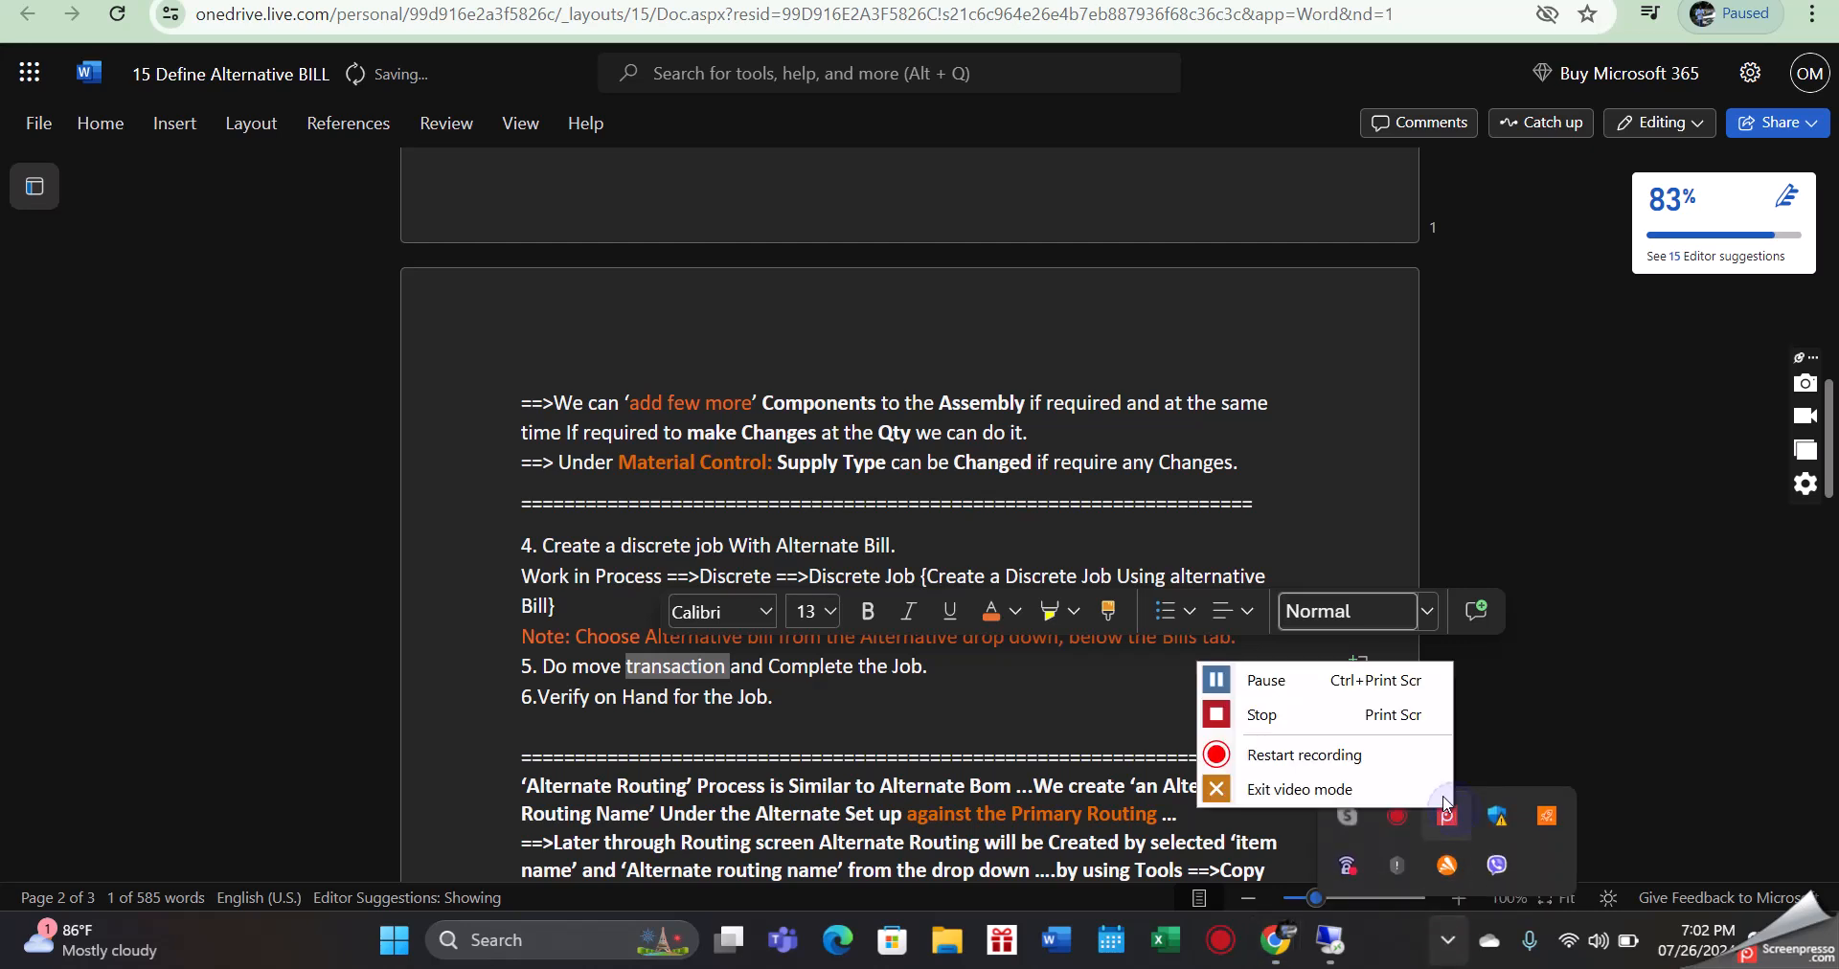